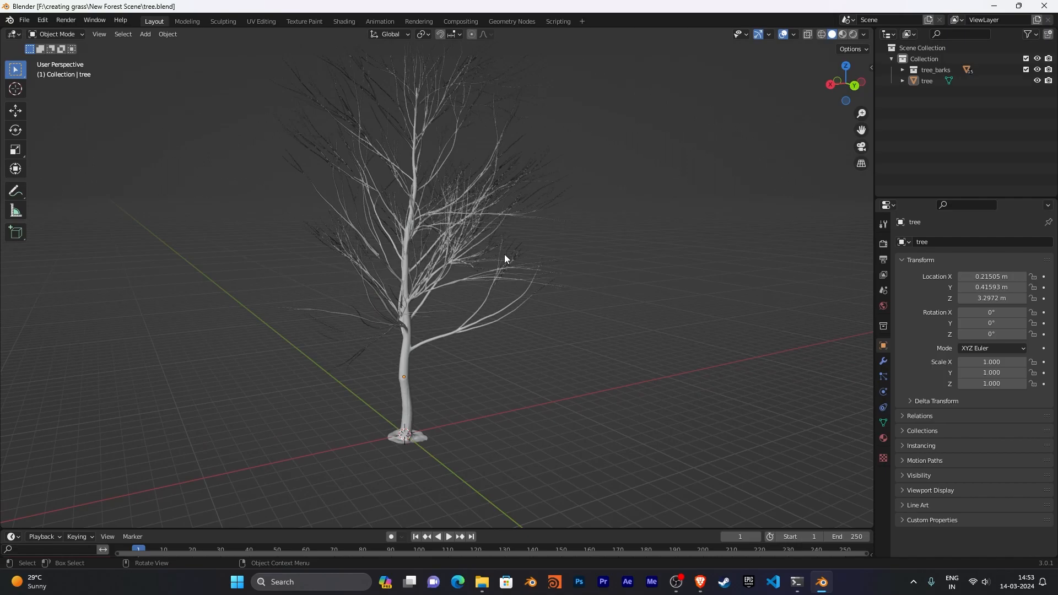
# Examine the tree's bark material on the trunk and branches in the Shading workspace.
pyautogui.click(223, 21)
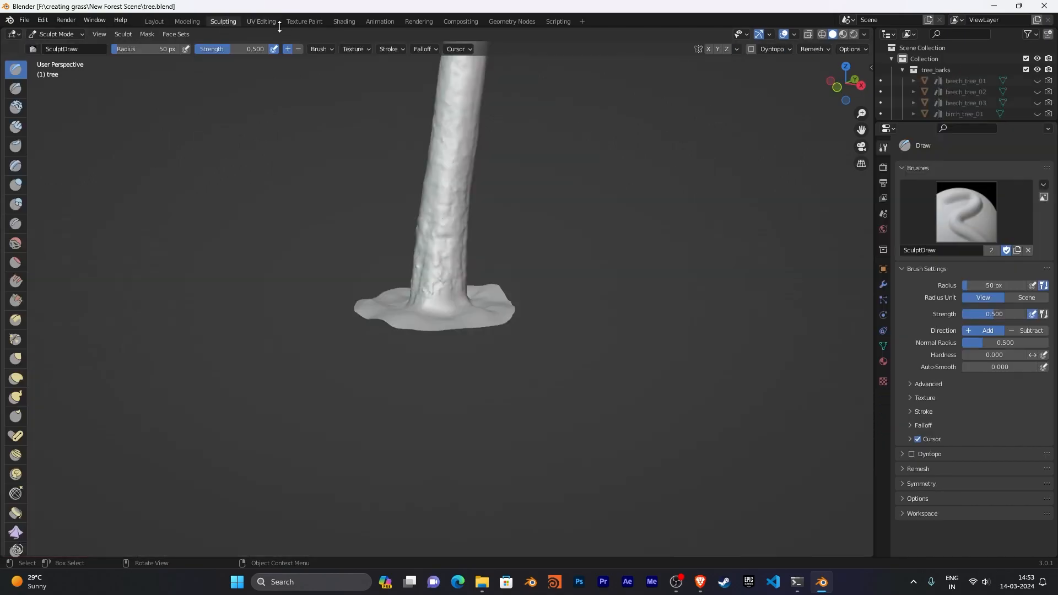
pyautogui.click(344, 22)
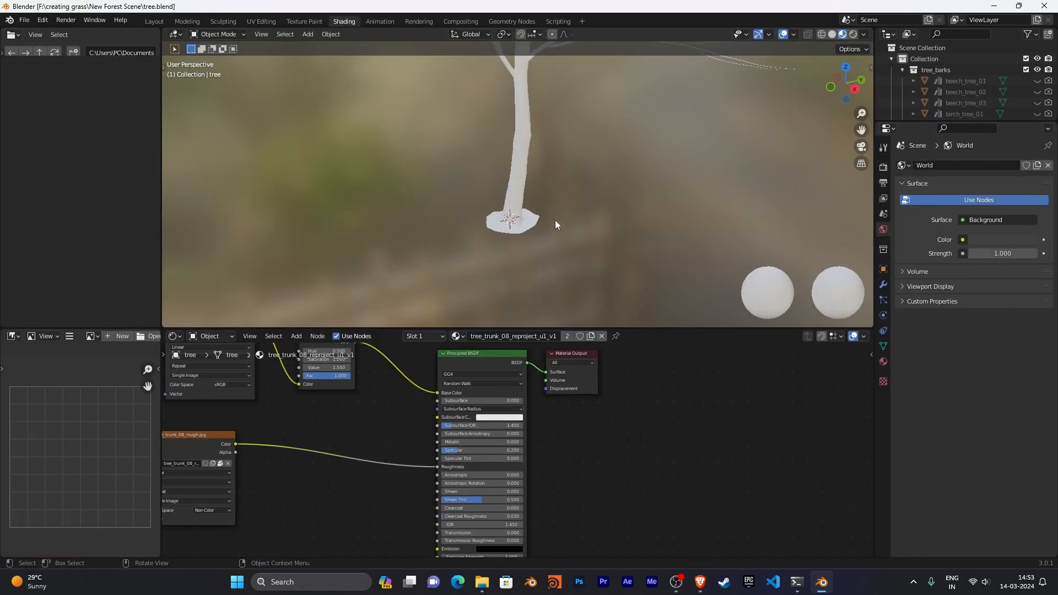
pyautogui.scroll(-5, 557, 256)
pyautogui.scroll(3, 564, 247)
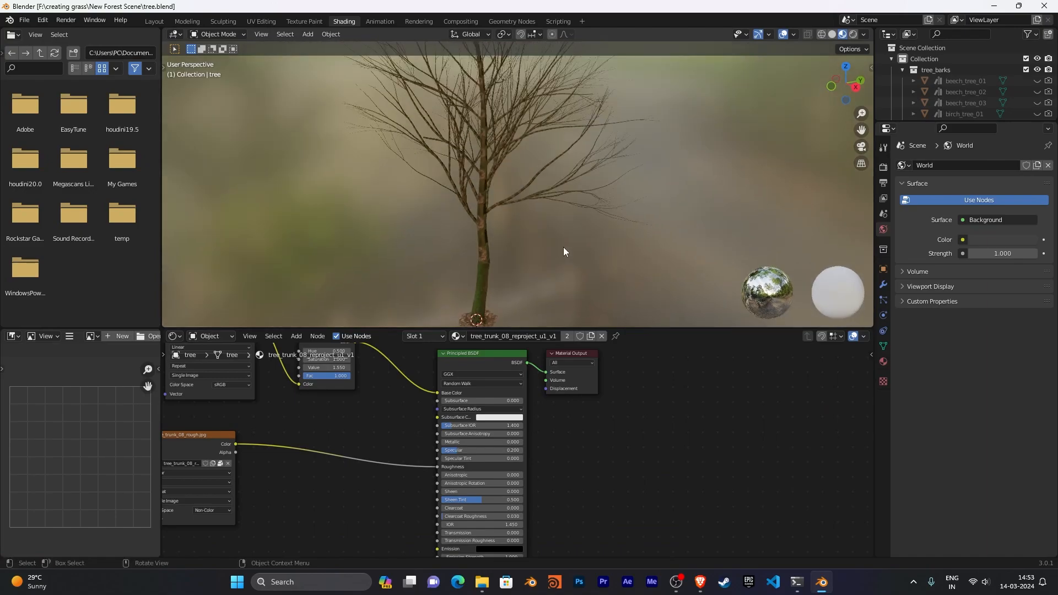
pyautogui.scroll(6, 461, 226)
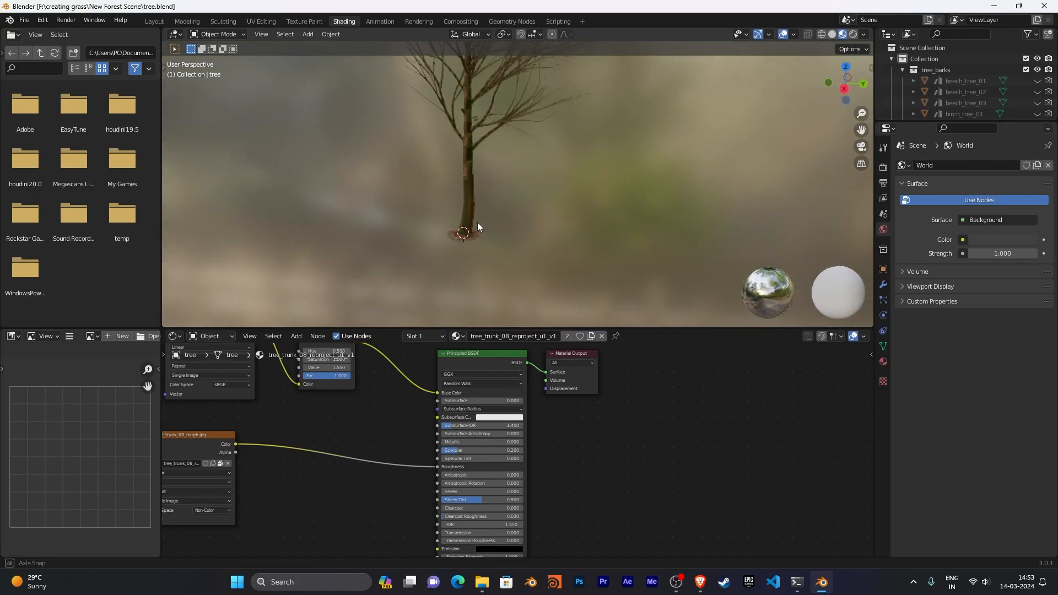
pyautogui.scroll(-5, 606, 208)
pyautogui.moveTo(593, 236); pyautogui.dragTo(527, 163, button='middle')
pyautogui.scroll(2, 527, 163)
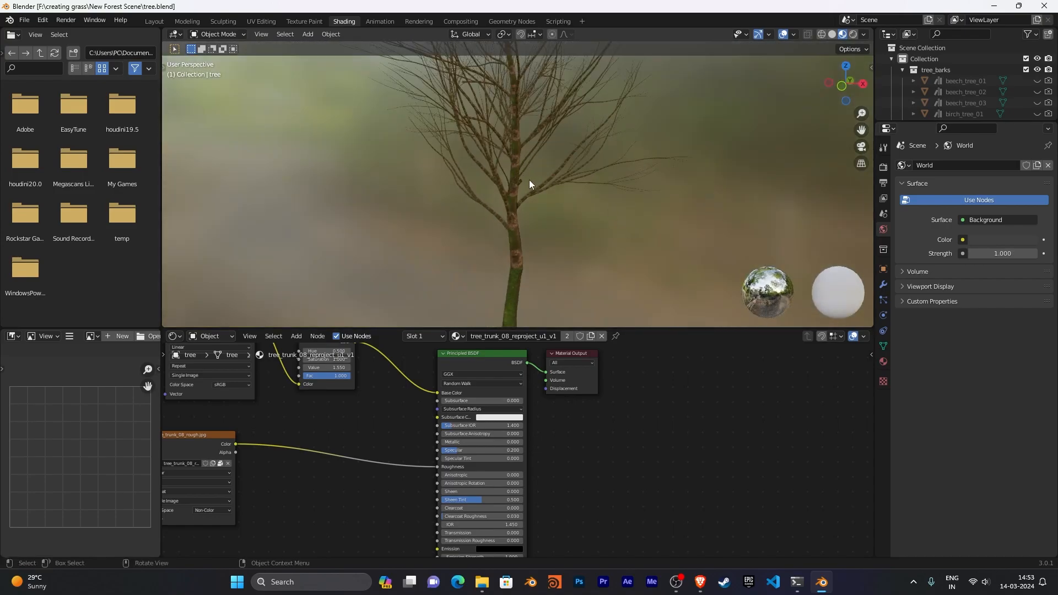
pyautogui.scroll(-2, 475, 192)
pyautogui.scroll(6, 593, 215)
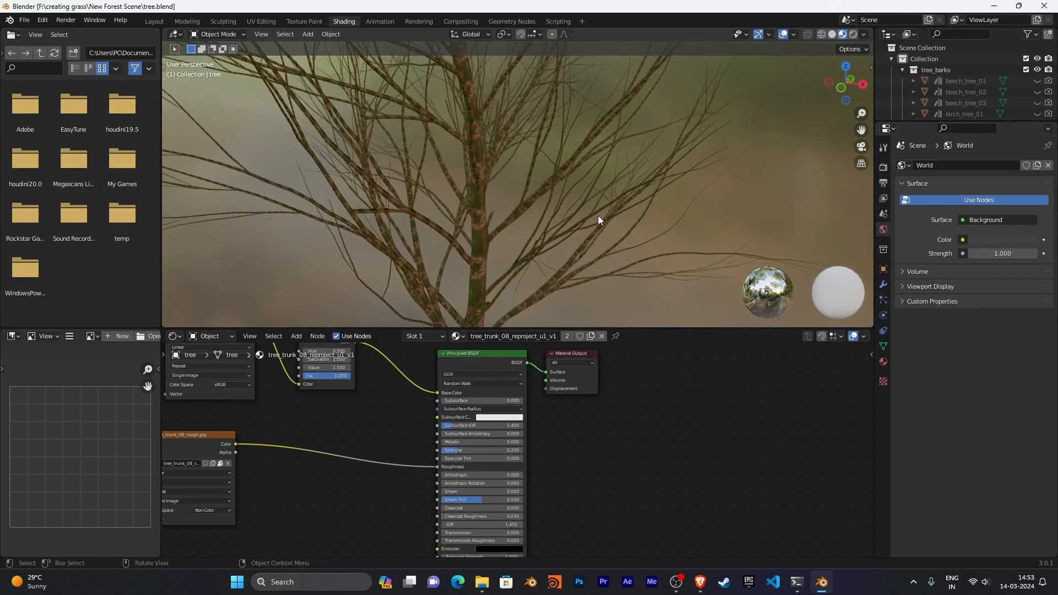
pyautogui.scroll(-1, 598, 219)
pyautogui.moveTo(599, 220); pyautogui.dragTo(629, 207, button='middle')
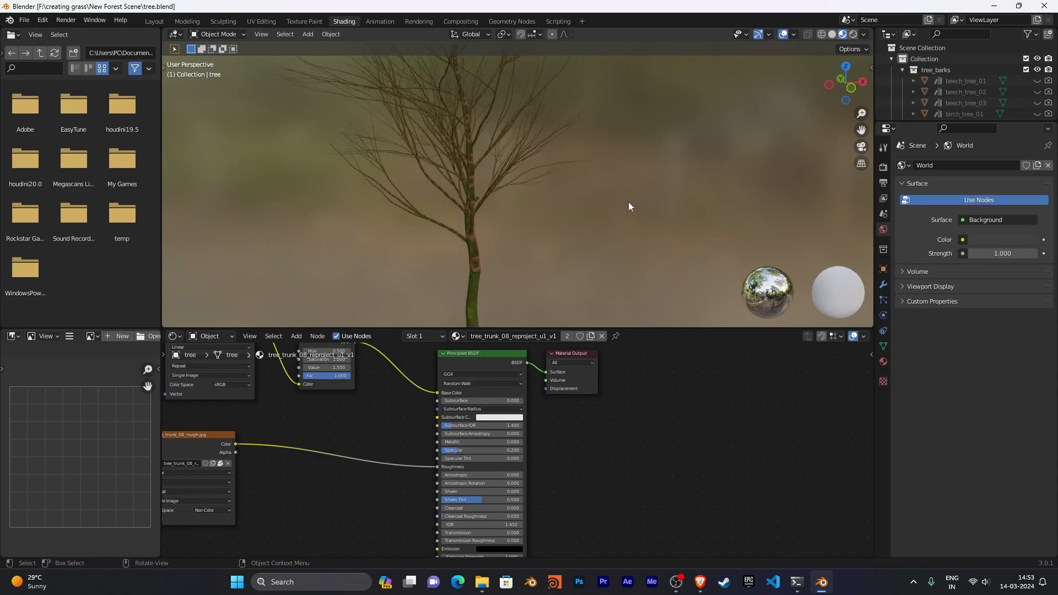
pyautogui.scroll(2, 630, 206)
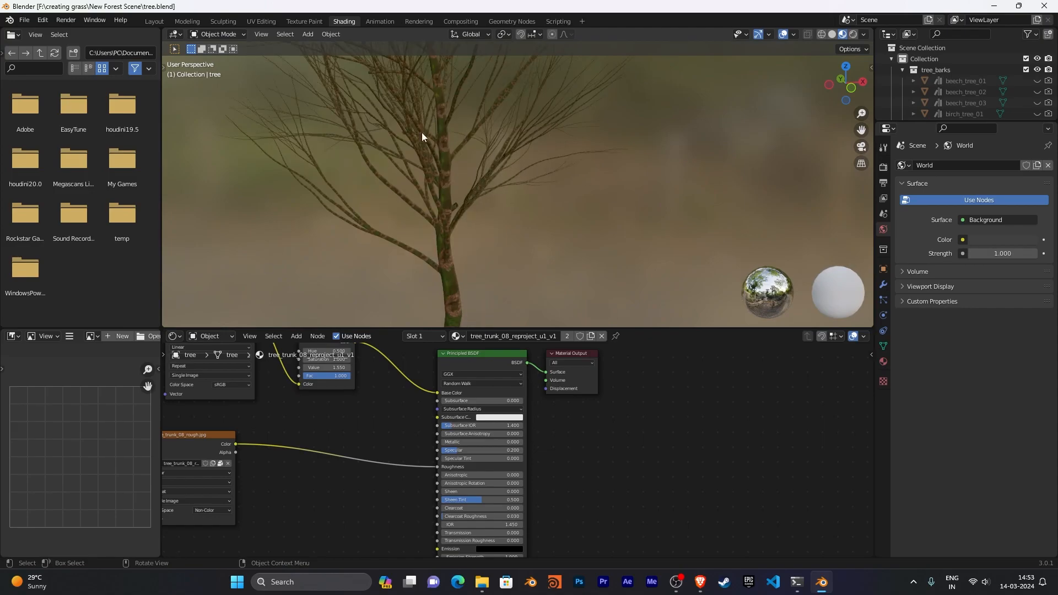
# Return to the Layout workspace, show the tree's Vertex Colors data and switch the tree to Vertex Paint mode.
pyautogui.click(156, 22)
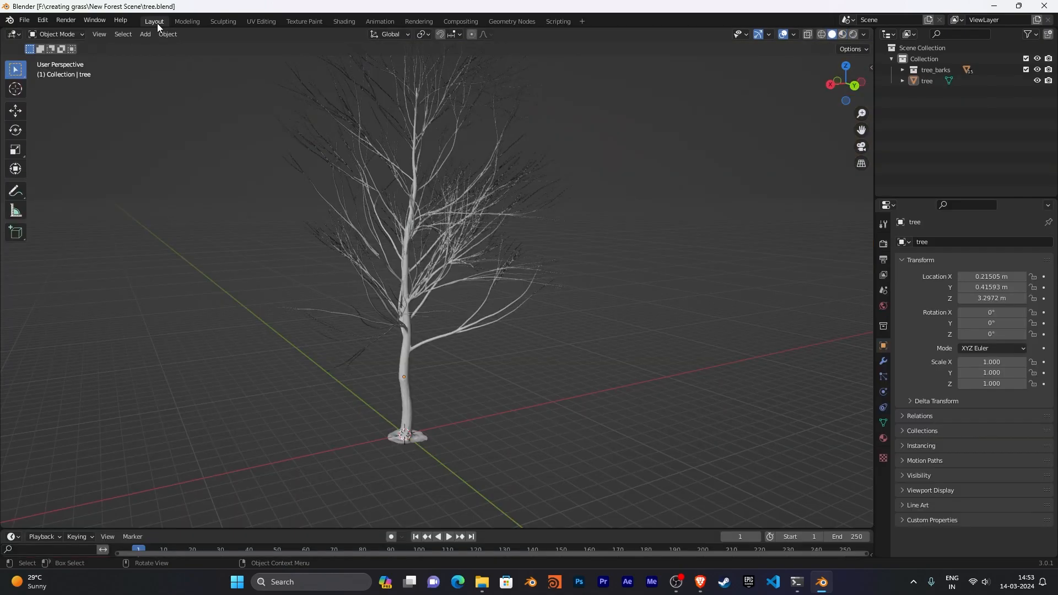
pyautogui.click(884, 422)
pyautogui.click(914, 414)
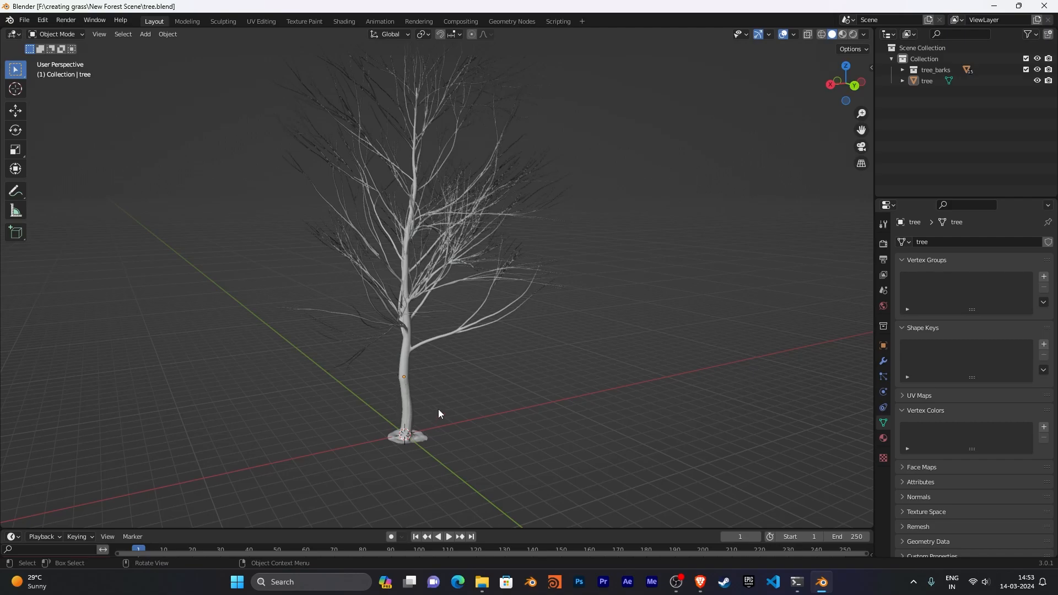
pyautogui.click(69, 36)
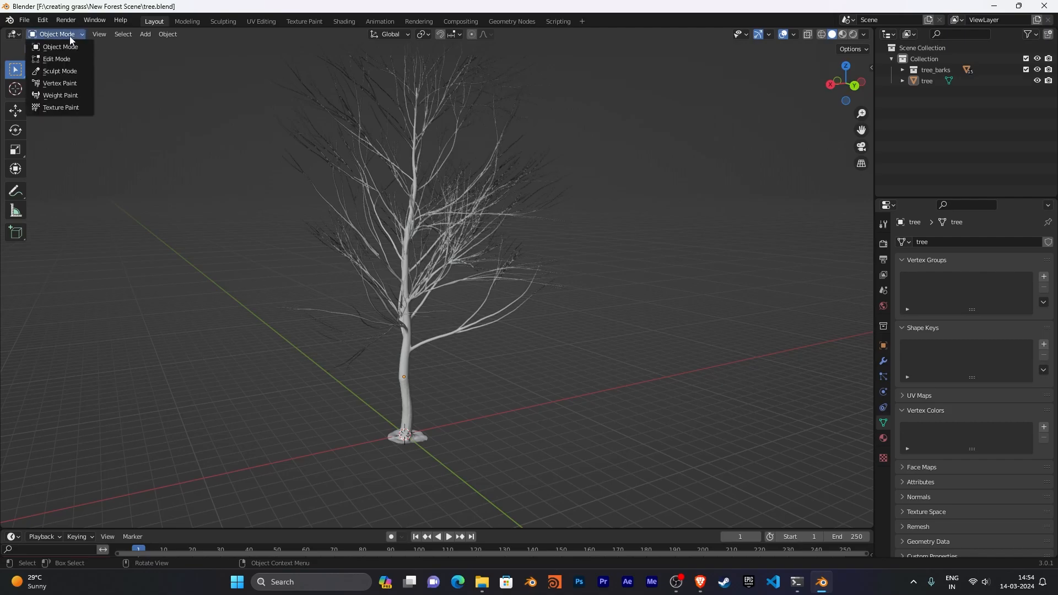
pyautogui.click(65, 83)
# Set the brush color to black (value 0) and fill the whole tree's vertex colors with it.
pyautogui.click(139, 50)
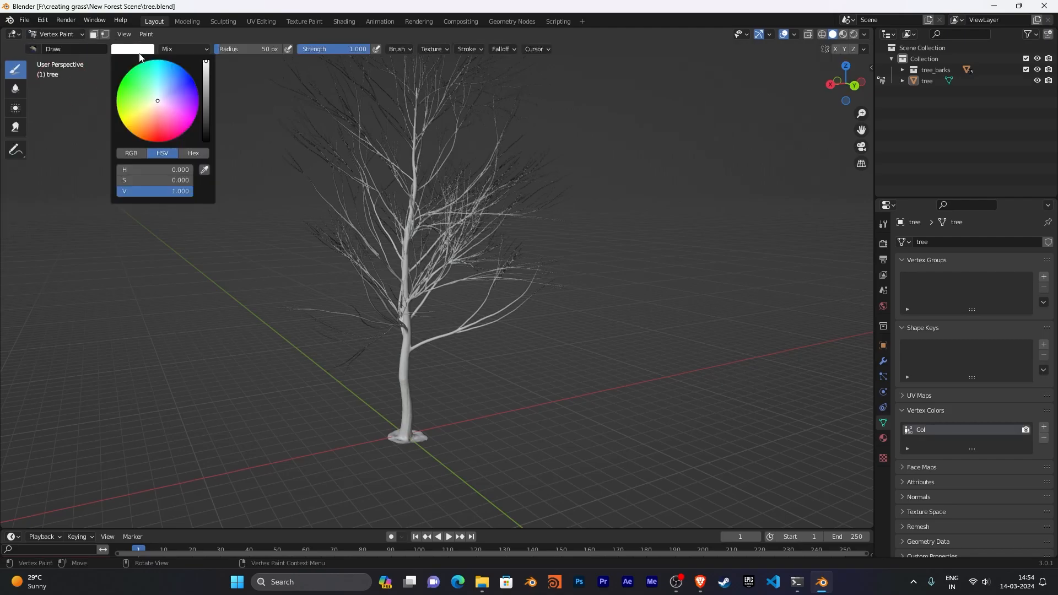
pyautogui.moveTo(207, 75); pyautogui.dragTo(207, 139)
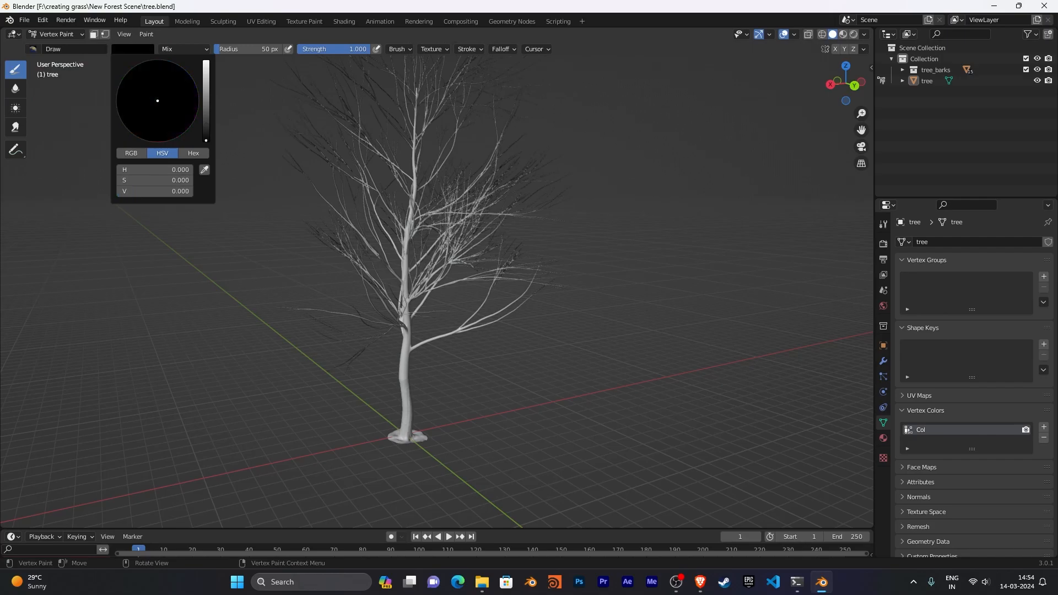
pyautogui.click(146, 34)
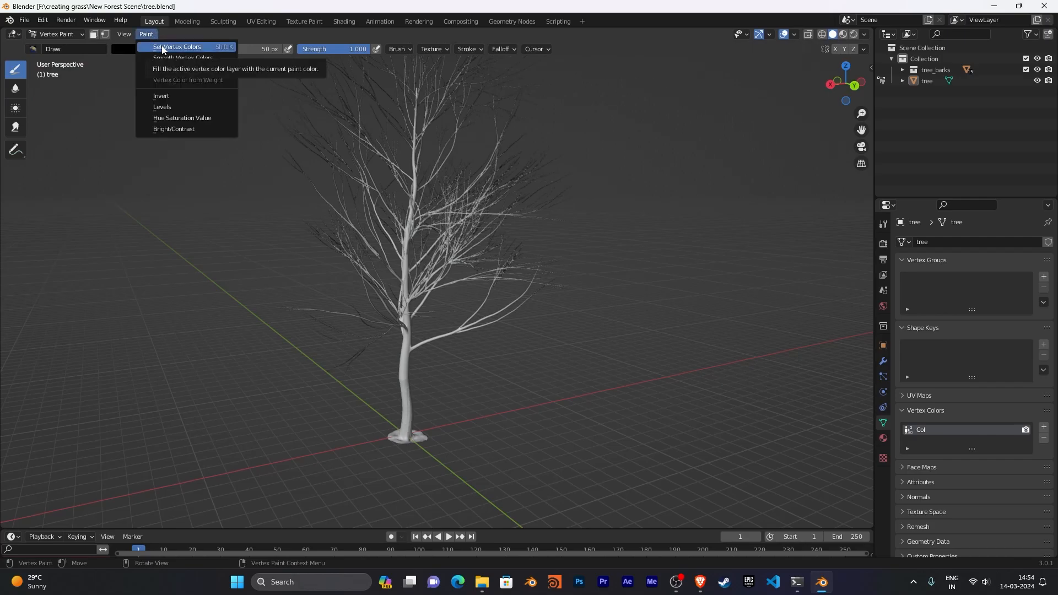
pyautogui.click(163, 47)
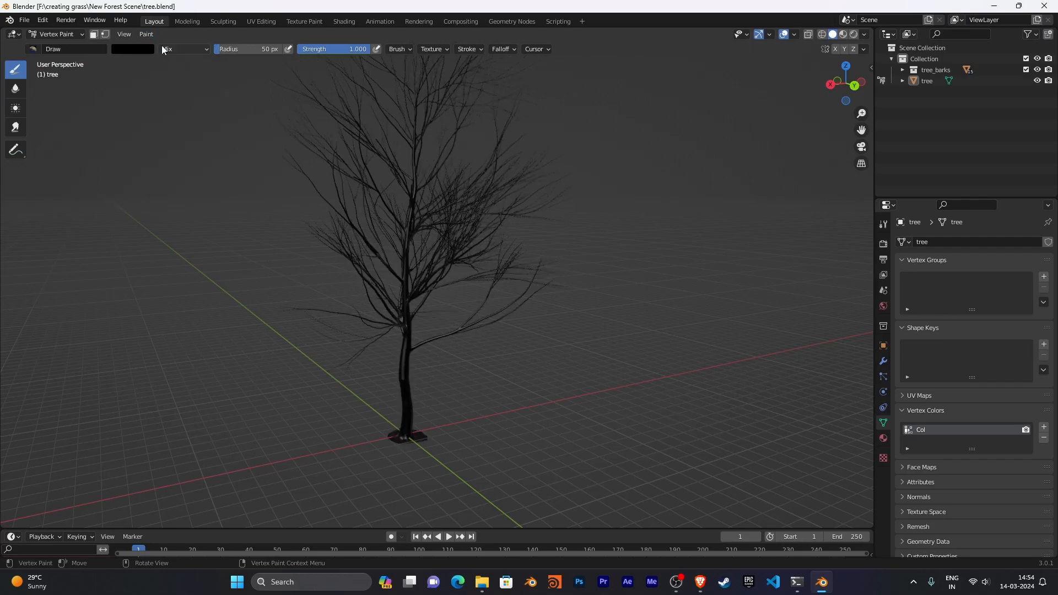
# Set the brush color to pure red and paint the flared base of the trunk from all around.
pyautogui.click(127, 49)
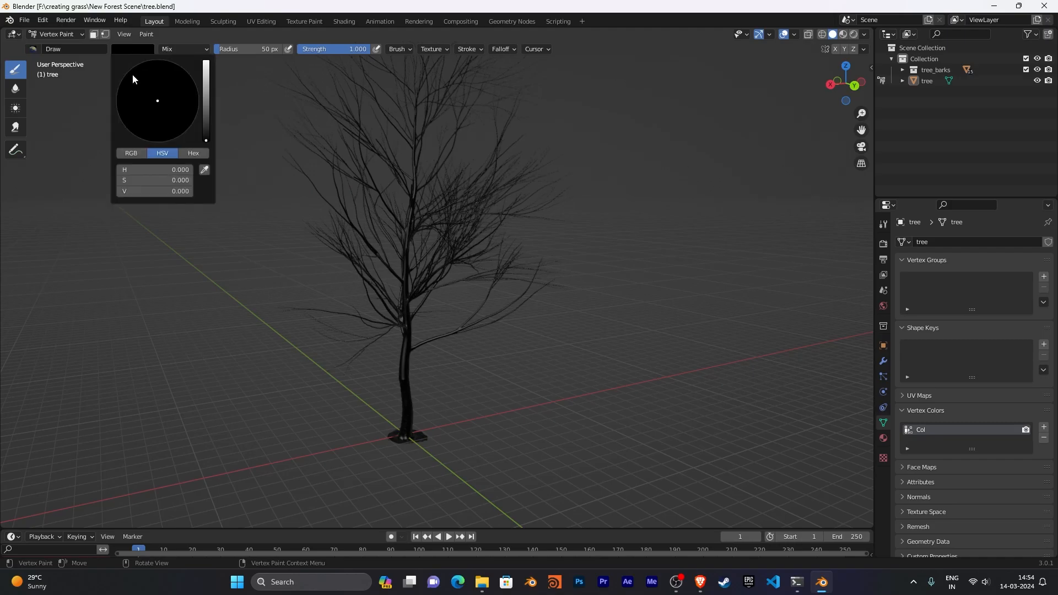
pyautogui.moveTo(207, 131); pyautogui.dragTo(206, 60)
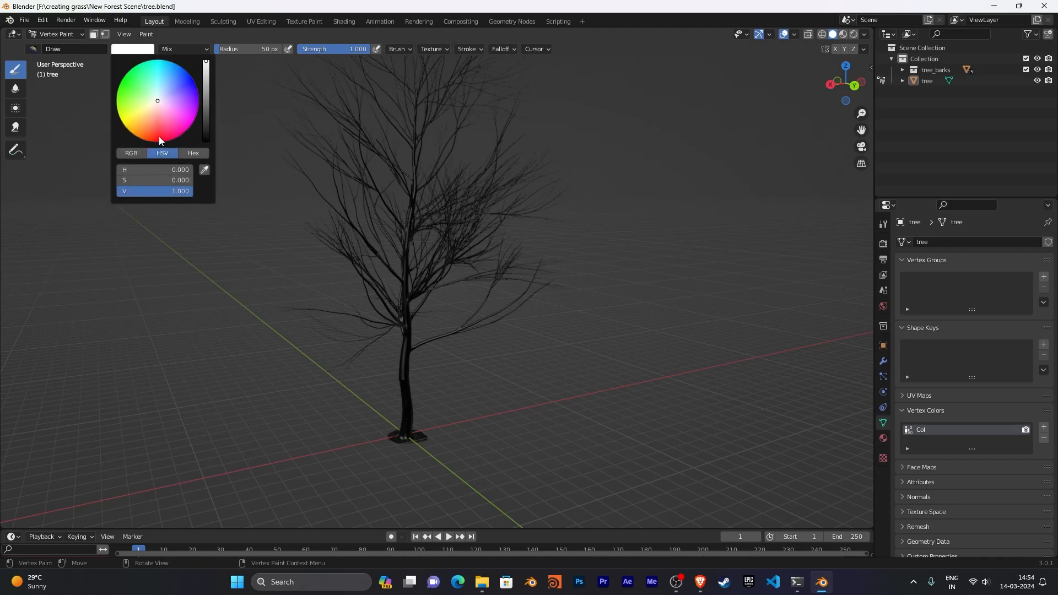
pyautogui.moveTo(159, 137); pyautogui.dragTo(161, 141)
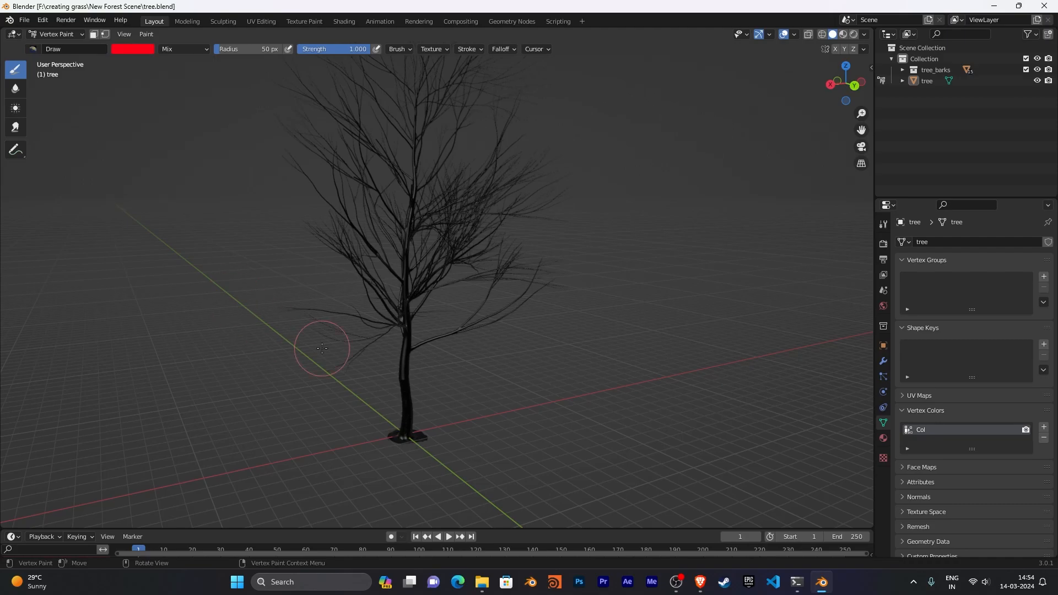
pyautogui.scroll(5, 549, 328)
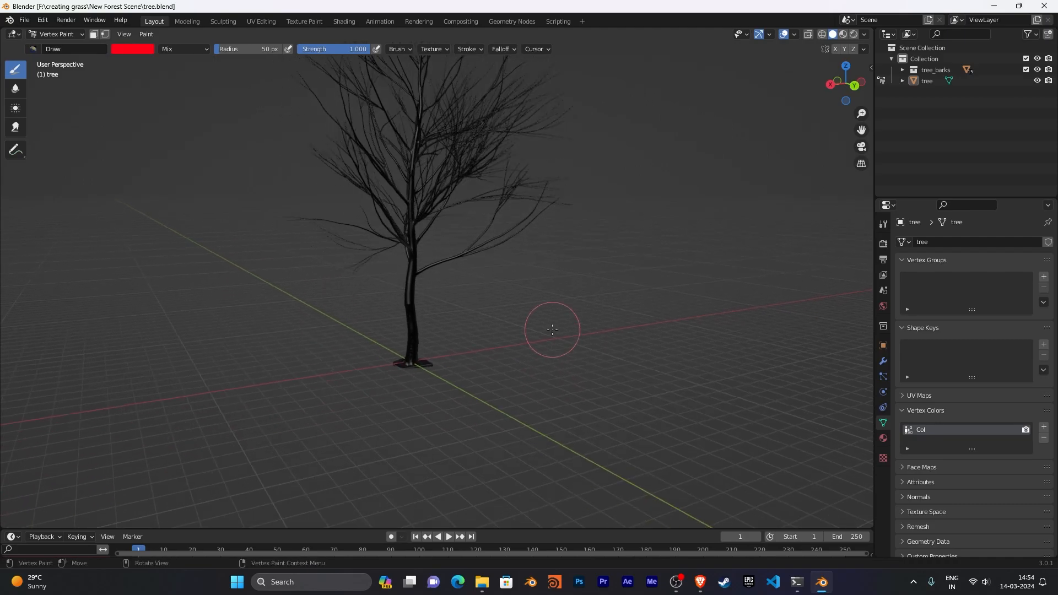
pyautogui.moveTo(501, 408); pyautogui.dragTo(490, 408)
pyautogui.moveTo(425, 421)
pyautogui.mouseDown()
pyautogui.moveTo(416, 435)
pyautogui.moveTo(391, 394)
pyautogui.moveTo(402, 435)
pyautogui.moveTo(401, 413)
pyautogui.mouseUp()
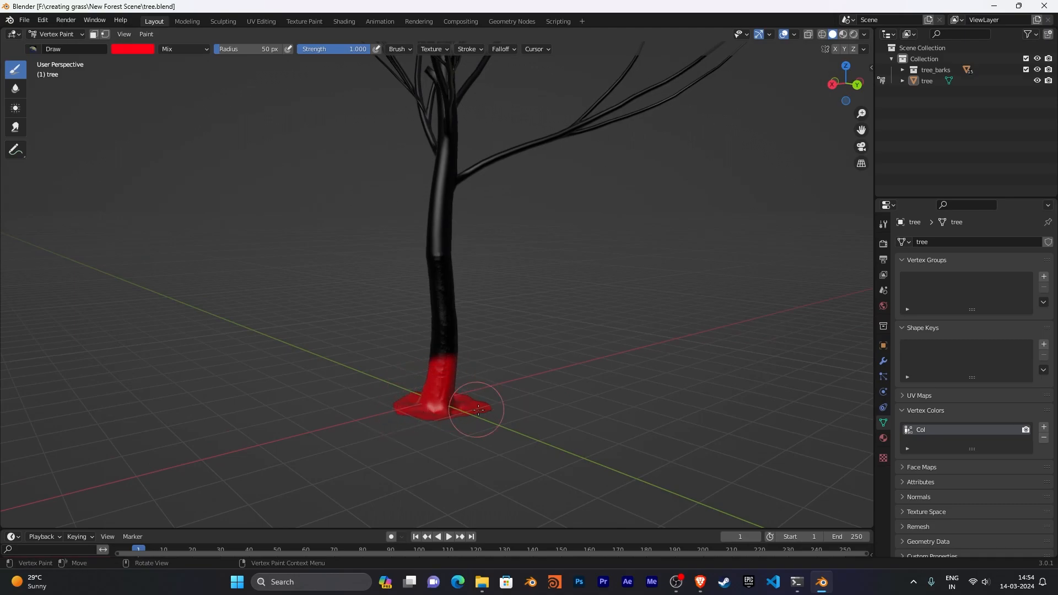
pyautogui.moveTo(496, 420); pyautogui.dragTo(685, 427, button='middle')
pyautogui.scroll(3, 685, 427)
pyautogui.moveTo(446, 405); pyautogui.dragTo(510, 398, button='middle')
pyautogui.moveTo(482, 398)
pyautogui.mouseDown()
pyautogui.moveTo(428, 358)
pyautogui.moveTo(419, 408)
pyautogui.moveTo(408, 386)
pyautogui.moveTo(472, 446)
pyautogui.mouseUp()
# Paint the lower trunk red on all sides, from the base up to the bend below the first branches.
pyautogui.moveTo(600, 438); pyautogui.dragTo(479, 453, button='middle')
pyautogui.moveTo(488, 446)
pyautogui.mouseDown()
pyautogui.moveTo(423, 457)
pyautogui.moveTo(462, 304)
pyautogui.moveTo(463, 331)
pyautogui.moveTo(449, 338)
pyautogui.moveTo(480, 276)
pyautogui.moveTo(460, 227)
pyautogui.mouseUp()
pyautogui.moveTo(449, 248); pyautogui.dragTo(430, 425, button='middle')
pyautogui.moveTo(442, 350); pyautogui.dragTo(420, 232)
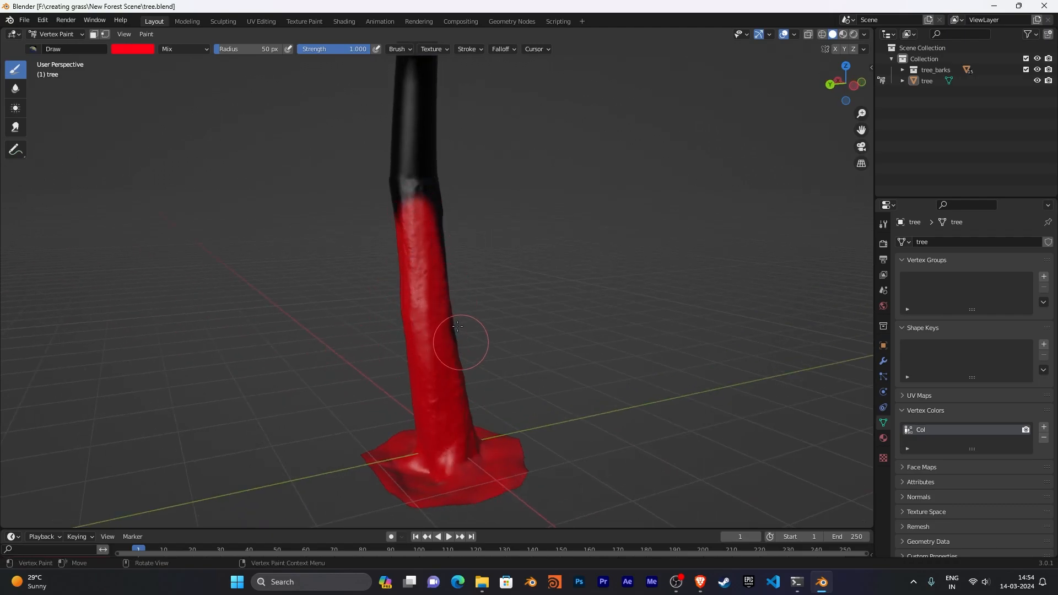
pyautogui.moveTo(448, 331); pyautogui.dragTo(429, 300, button='middle')
pyautogui.moveTo(420, 363)
pyautogui.mouseDown()
pyautogui.moveTo(460, 236)
pyautogui.moveTo(441, 215)
pyautogui.mouseUp()
pyautogui.moveTo(484, 302)
pyautogui.mouseDown(button='middle')
pyautogui.moveTo(538, 327)
pyautogui.moveTo(473, 365)
pyautogui.mouseUp(button='middle')
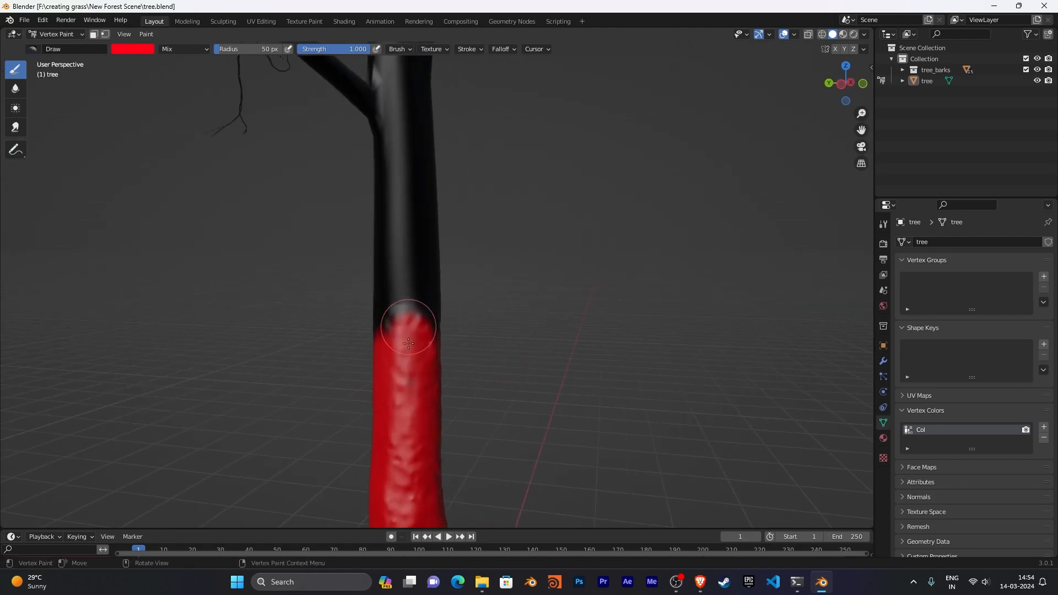
pyautogui.moveTo(397, 347)
pyautogui.mouseDown(button='middle')
pyautogui.moveTo(377, 324)
pyautogui.moveTo(530, 366)
pyautogui.mouseUp(button='middle')
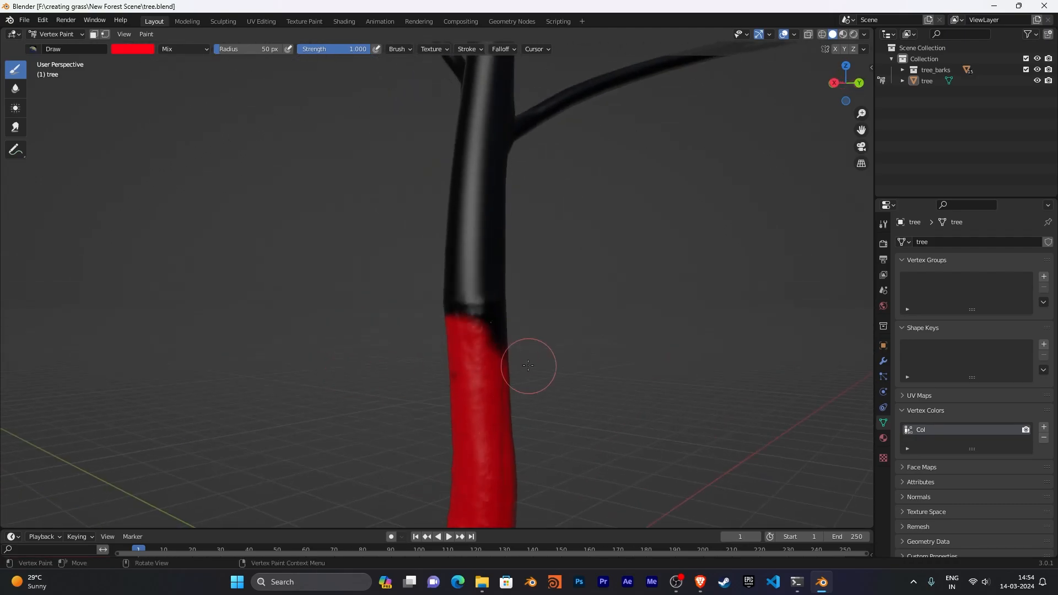
pyautogui.moveTo(444, 416); pyautogui.dragTo(470, 356, button='middle')
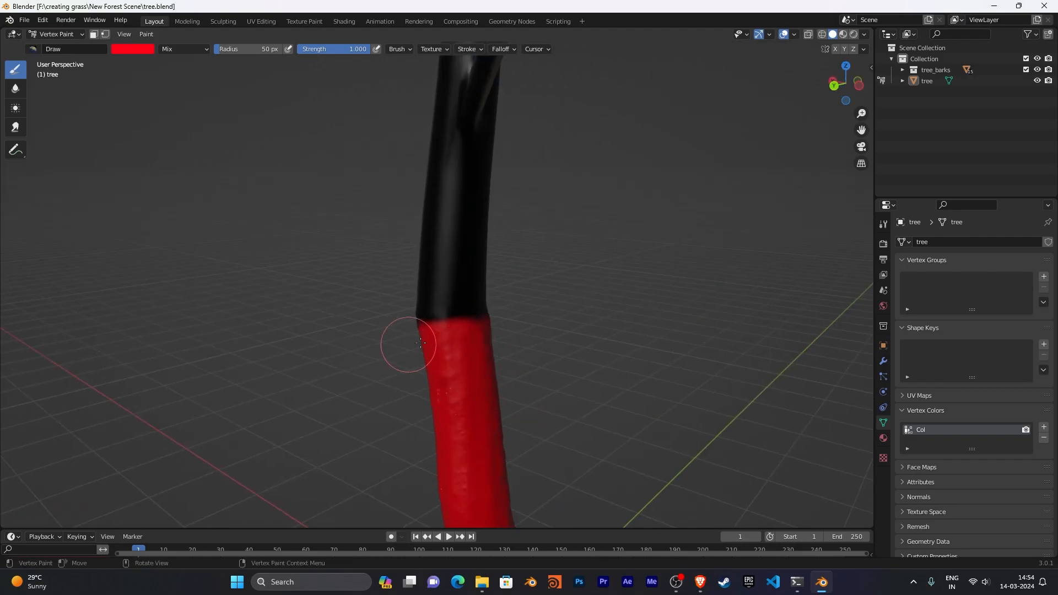
pyautogui.moveTo(567, 348); pyautogui.dragTo(399, 340, button='middle')
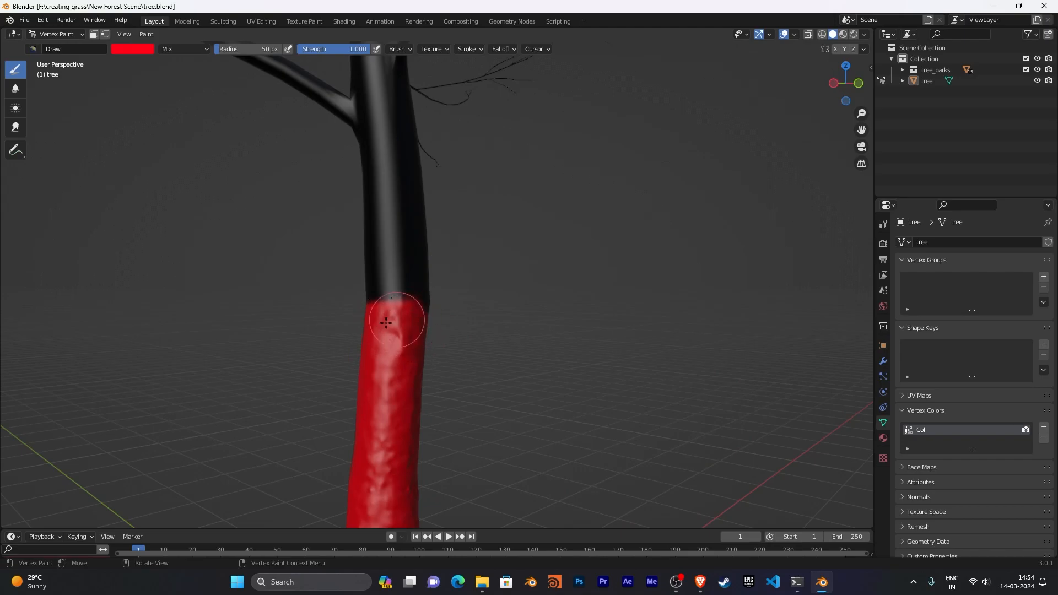
pyautogui.moveTo(474, 339); pyautogui.dragTo(417, 329, button='middle')
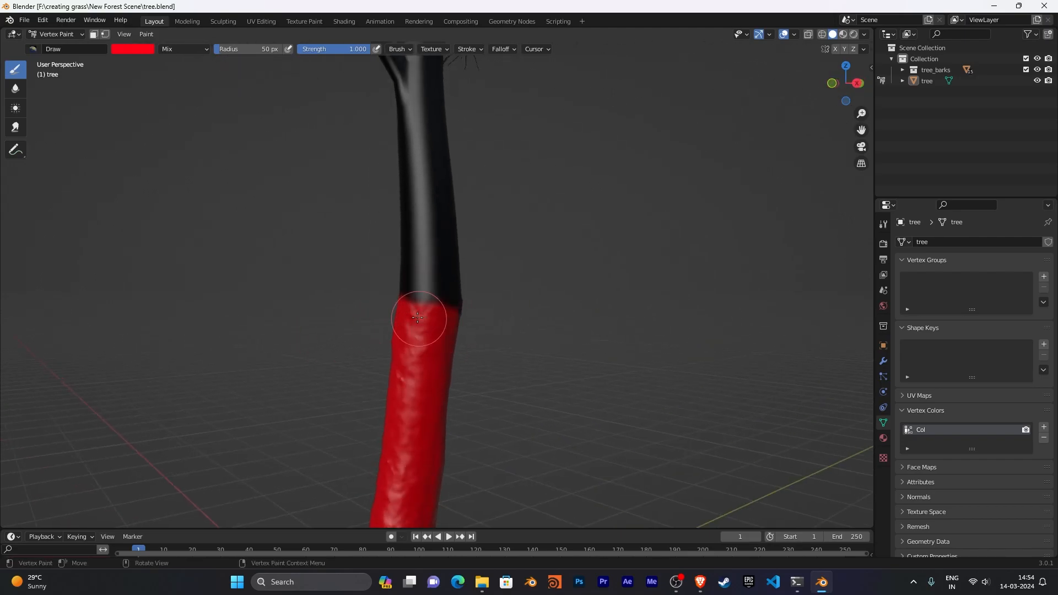
pyautogui.moveTo(514, 337)
pyautogui.mouseDown(button='middle')
pyautogui.moveTo(481, 324)
pyautogui.moveTo(450, 342)
pyautogui.moveTo(501, 332)
pyautogui.moveTo(429, 363)
pyautogui.moveTo(548, 366)
pyautogui.moveTo(577, 378)
pyautogui.moveTo(491, 383)
pyautogui.moveTo(603, 363)
pyautogui.moveTo(524, 348)
pyautogui.mouseUp(button='middle')
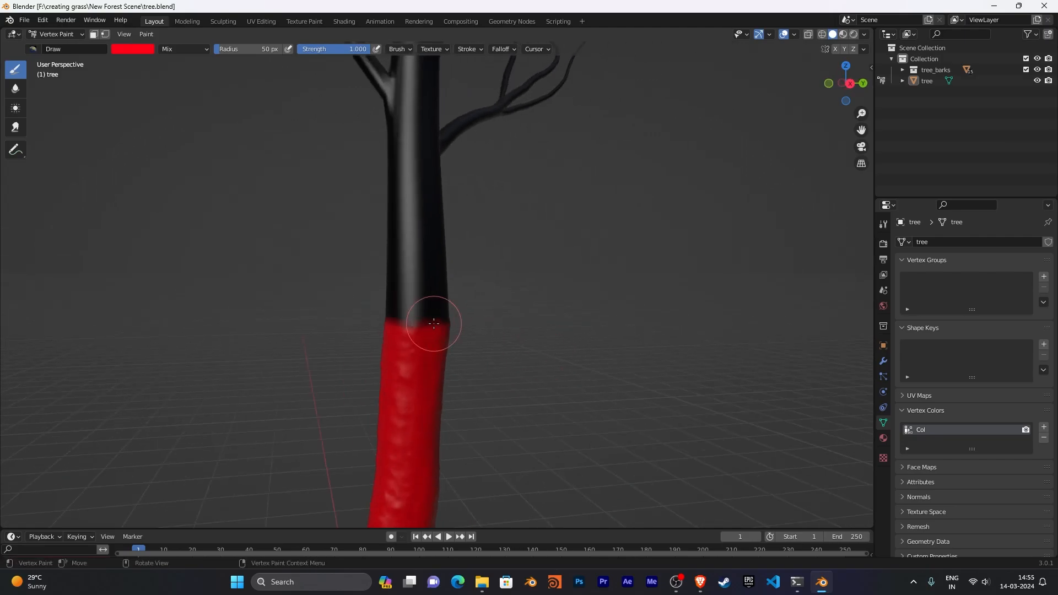
# Try a red Draw brush stroke on the black trunk above the painted section, then erase it.
pyautogui.moveTo(406, 192); pyautogui.dragTo(411, 254)
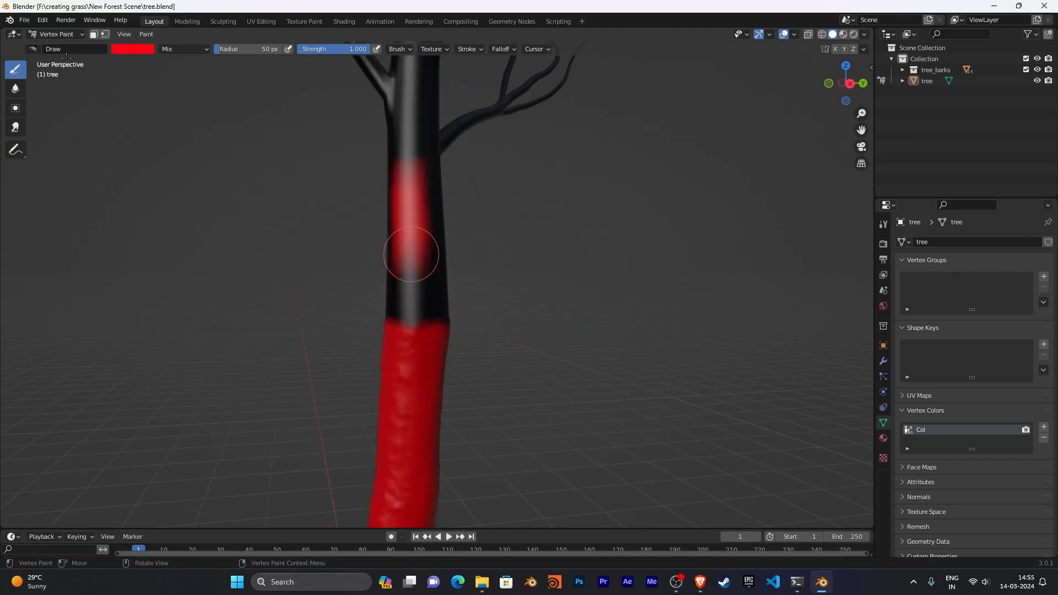
pyautogui.click(33, 49)
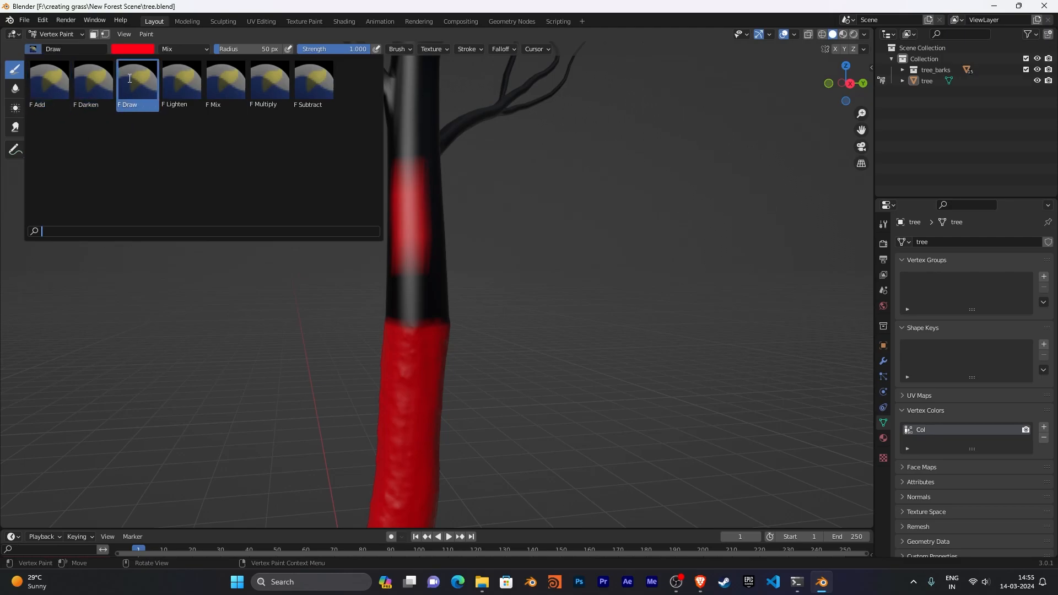
pyautogui.click(133, 105)
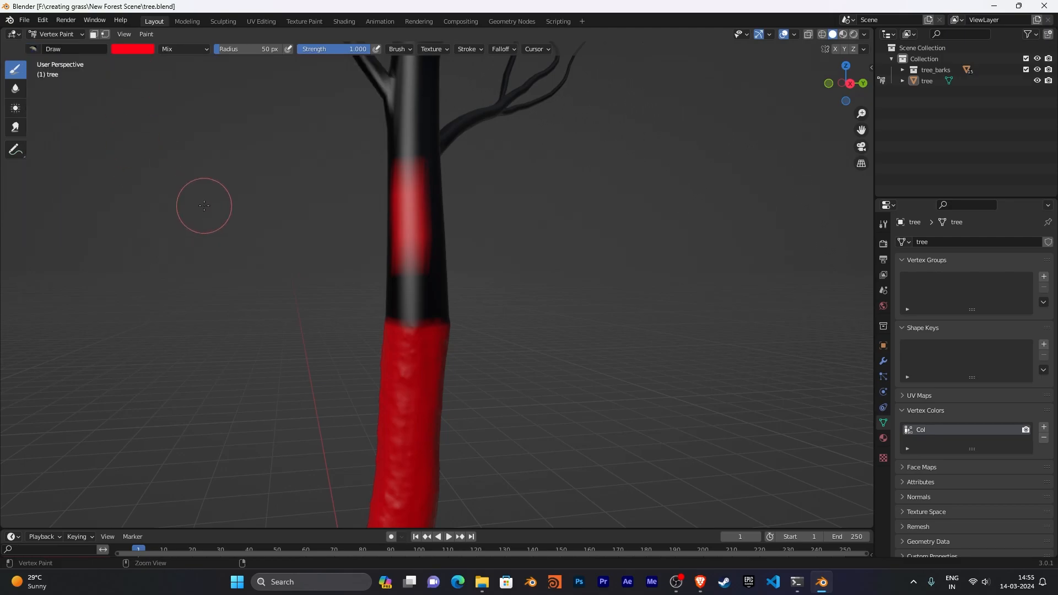
pyautogui.moveTo(402, 141)
pyautogui.mouseDown()
pyautogui.moveTo(414, 231)
pyautogui.moveTo(434, 128)
pyautogui.moveTo(428, 248)
pyautogui.moveTo(375, 138)
pyautogui.moveTo(406, 244)
pyautogui.mouseUp()
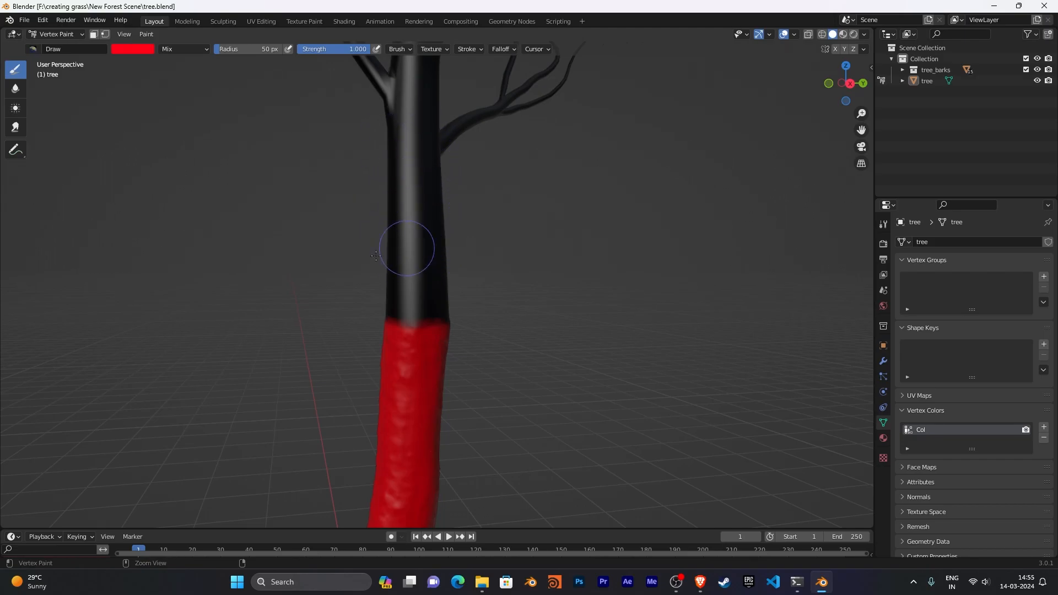
# Look over the painted trunk from a distance and return the tree to Object Mode.
pyautogui.moveTo(361, 227)
pyautogui.mouseDown(button='middle')
pyautogui.moveTo(473, 231)
pyautogui.moveTo(570, 323)
pyautogui.moveTo(485, 274)
pyautogui.moveTo(501, 264)
pyautogui.moveTo(538, 295)
pyautogui.moveTo(556, 272)
pyautogui.mouseUp(button='middle')
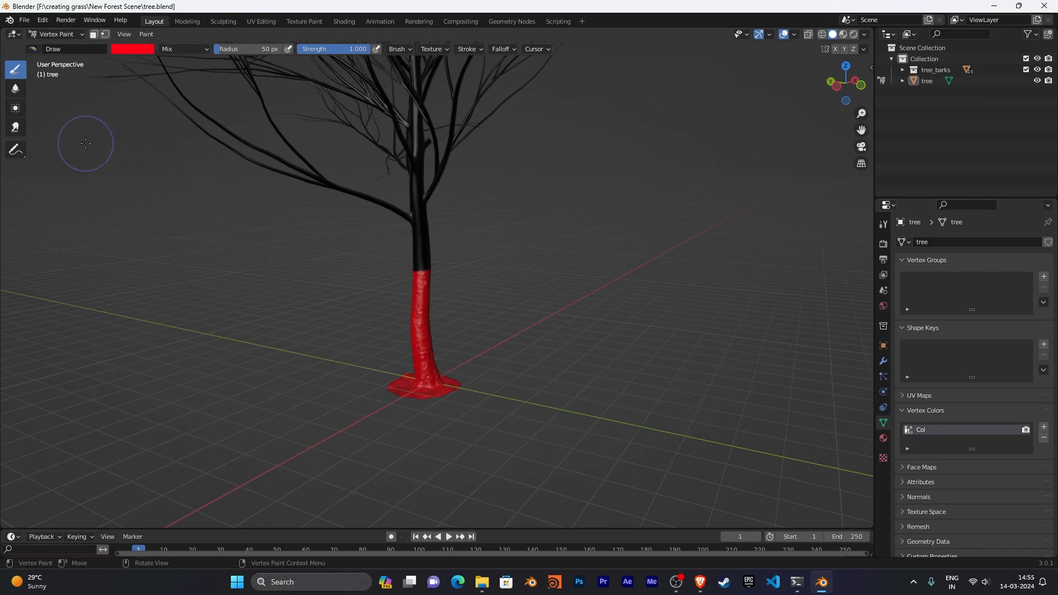
pyautogui.click(58, 35)
pyautogui.click(59, 47)
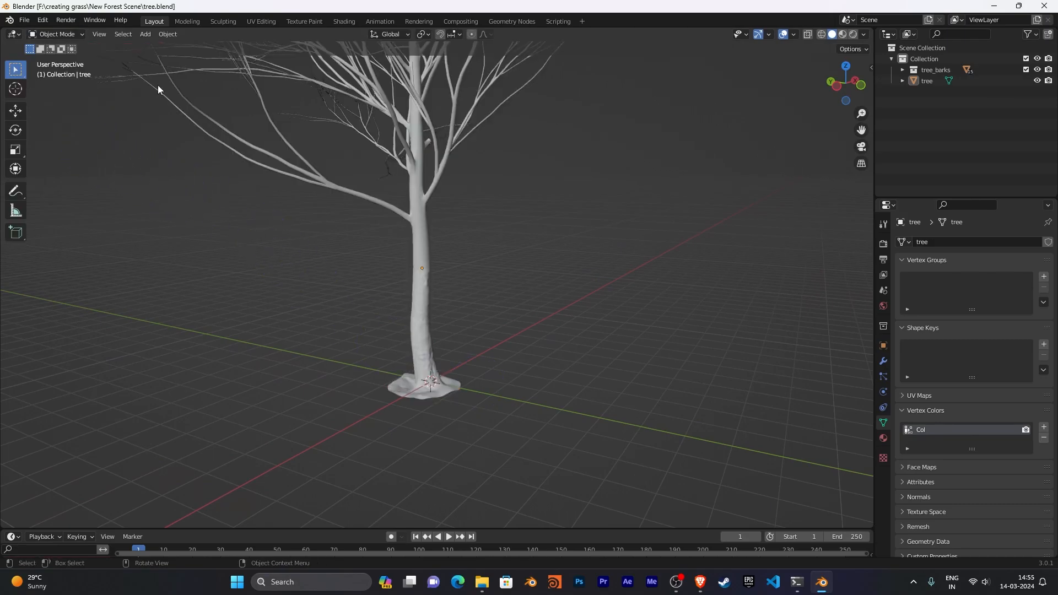
# Open the tree's material in the Shading workspace, enlarge the node editor and frame all of its nodes.
pyautogui.click(345, 24)
pyautogui.moveTo(677, 330); pyautogui.dragTo(679, 272)
pyautogui.scroll(-3, 500, 197)
pyautogui.scroll(4, 560, 167)
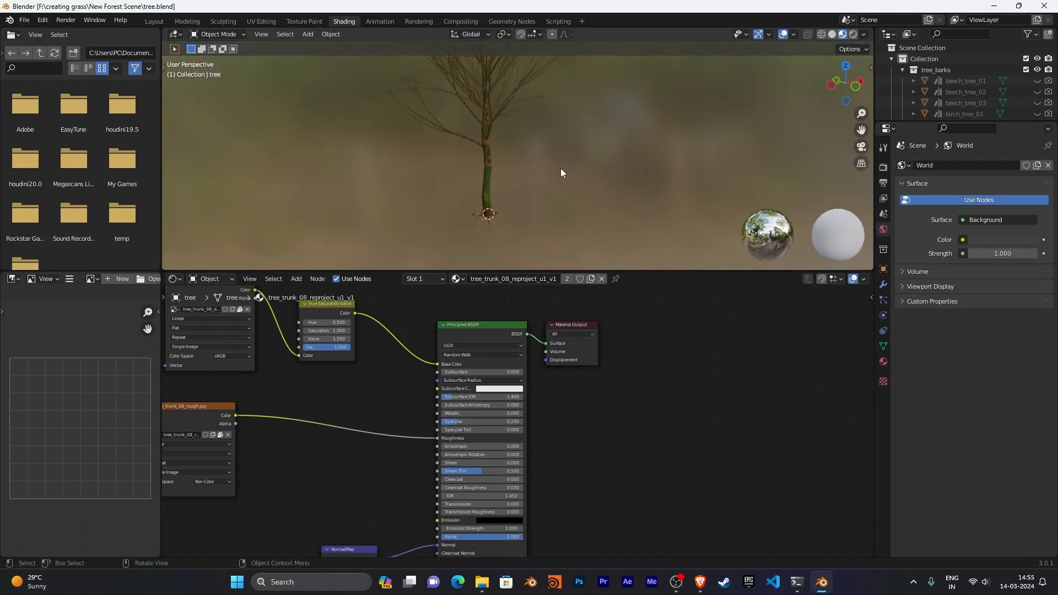
pyautogui.moveTo(560, 167)
pyautogui.mouseDown(button='middle')
pyautogui.moveTo(604, 168)
pyautogui.moveTo(569, 177)
pyautogui.moveTo(567, 166)
pyautogui.moveTo(551, 168)
pyautogui.mouseUp(button='middle')
pyautogui.scroll(3, 522, 168)
pyautogui.scroll(-3, 603, 479)
pyautogui.press('Home')
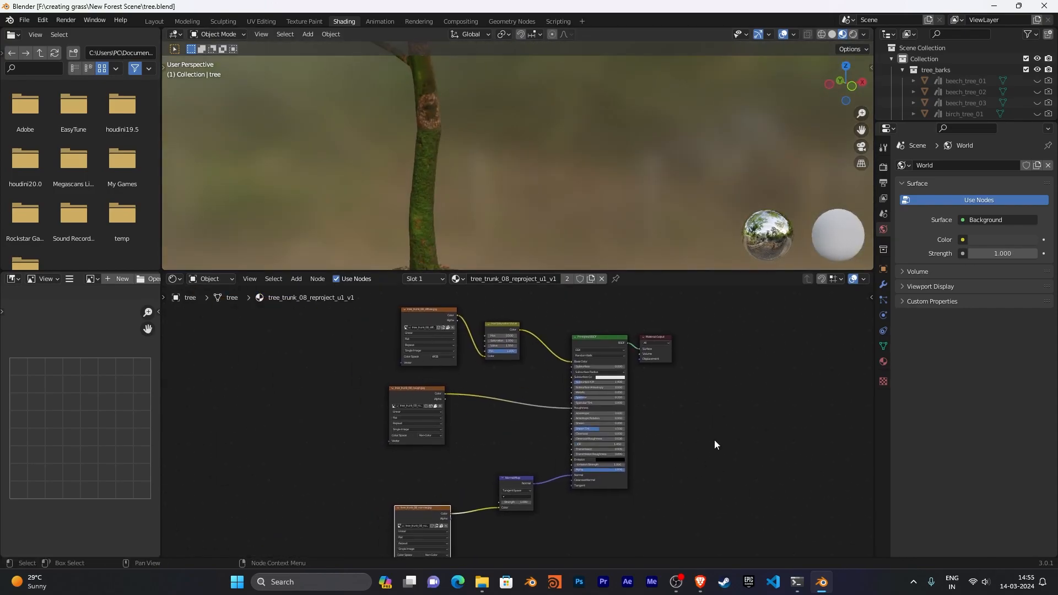
# Move the image texture, Hue Saturation Value and Normal Map nodes together up and away from the Principled BSDF node.
pyautogui.scroll(-1, 698, 435)
pyautogui.moveTo(501, 519); pyautogui.dragTo(381, 326)
pyautogui.moveTo(481, 334); pyautogui.dragTo(444, 312)
pyautogui.click(662, 434)
# Duplicate the Principled BSDF node and place the copy directly below the original.
pyautogui.scroll(-1, 634, 428)
pyautogui.moveTo(634, 429); pyautogui.dragTo(539, 397, button='middle')
pyautogui.click(469, 329)
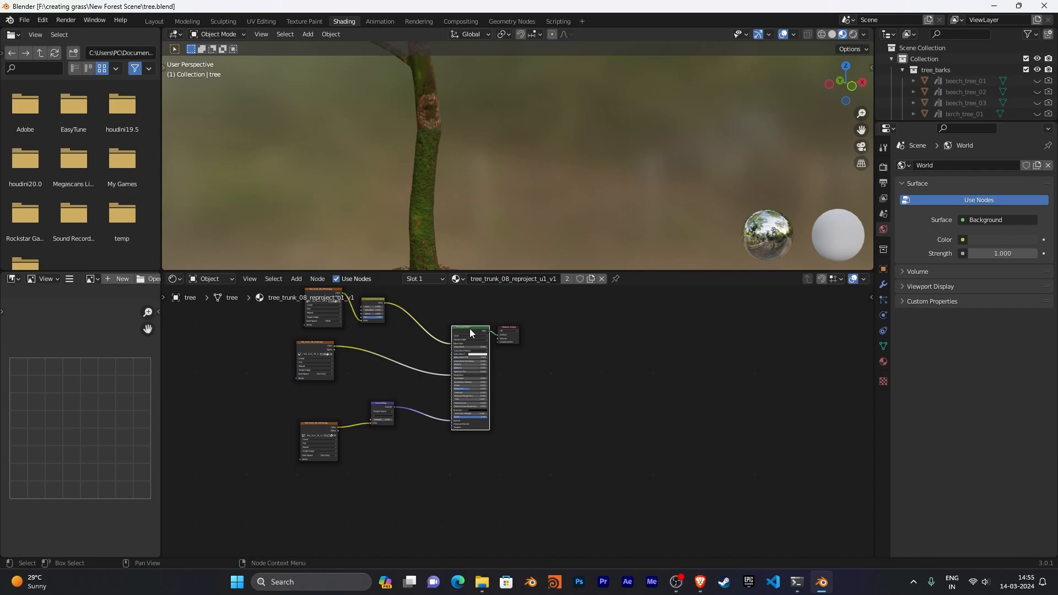
pyautogui.hotkey('shift', 'd')
pyautogui.click(470, 439)
pyautogui.moveTo(551, 379); pyautogui.dragTo(606, 491, button='middle')
pyautogui.scroll(7, 565, 417)
pyautogui.scroll(4, 512, 414)
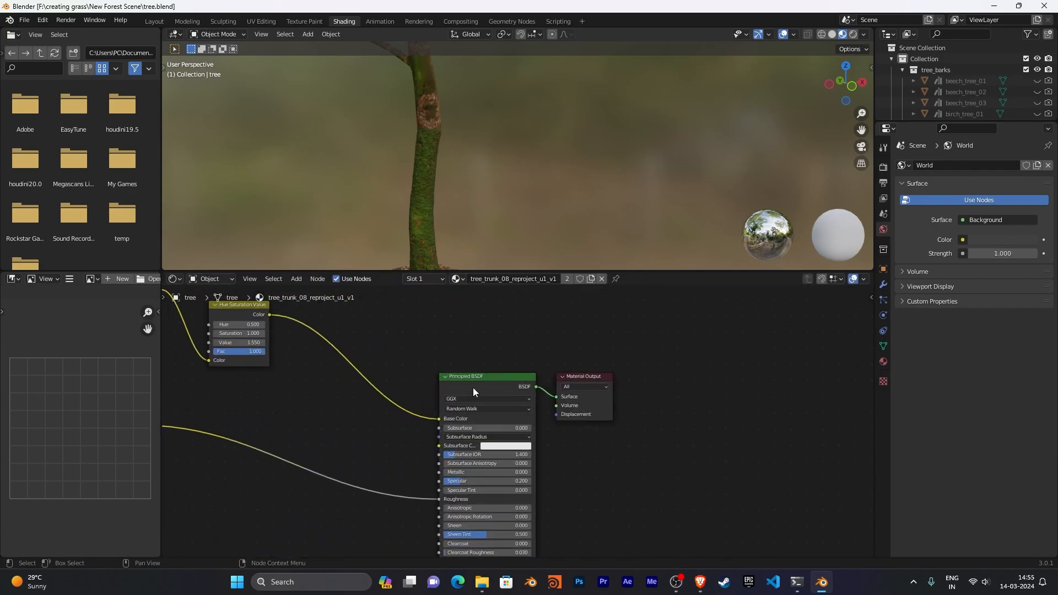
pyautogui.scroll(-6, 566, 448)
pyautogui.moveTo(572, 455); pyautogui.dragTo(553, 314, button='middle')
pyautogui.scroll(-1, 567, 390)
pyautogui.moveTo(567, 391); pyautogui.dragTo(613, 327, button='middle')
pyautogui.scroll(4, 617, 393)
pyautogui.moveTo(618, 393); pyautogui.dragTo(672, 379, button='middle')
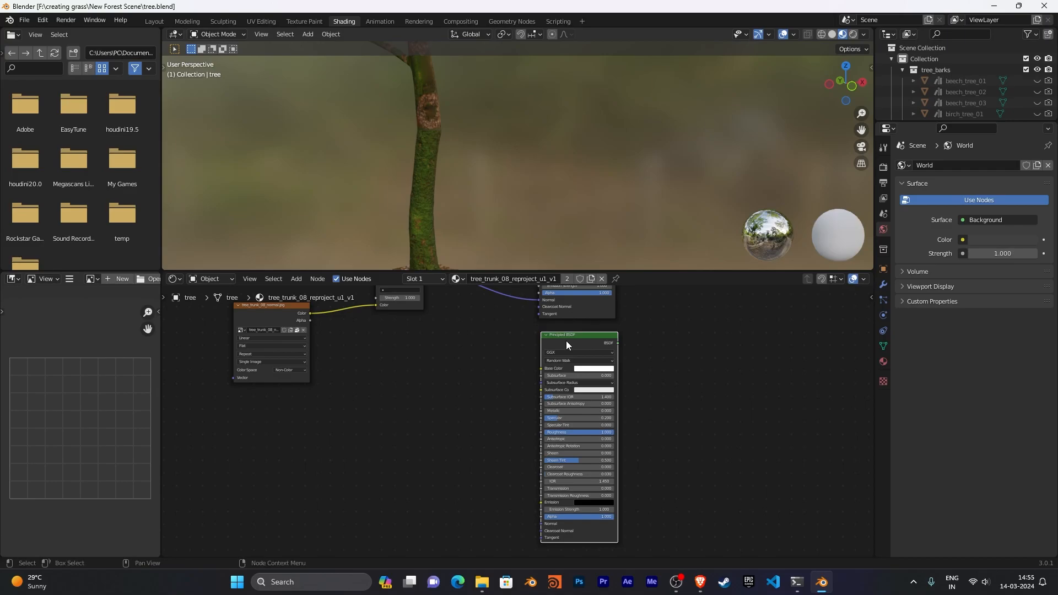
# Enable the Node Wrangler add-on in the preferences and close them.
pyautogui.click(25, 20)
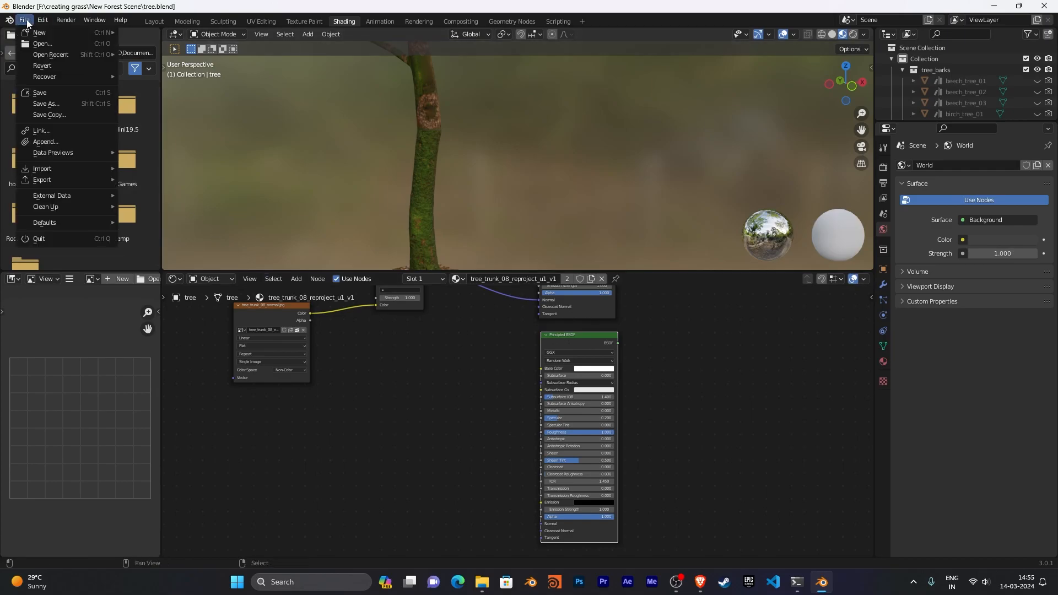
pyautogui.click(43, 20)
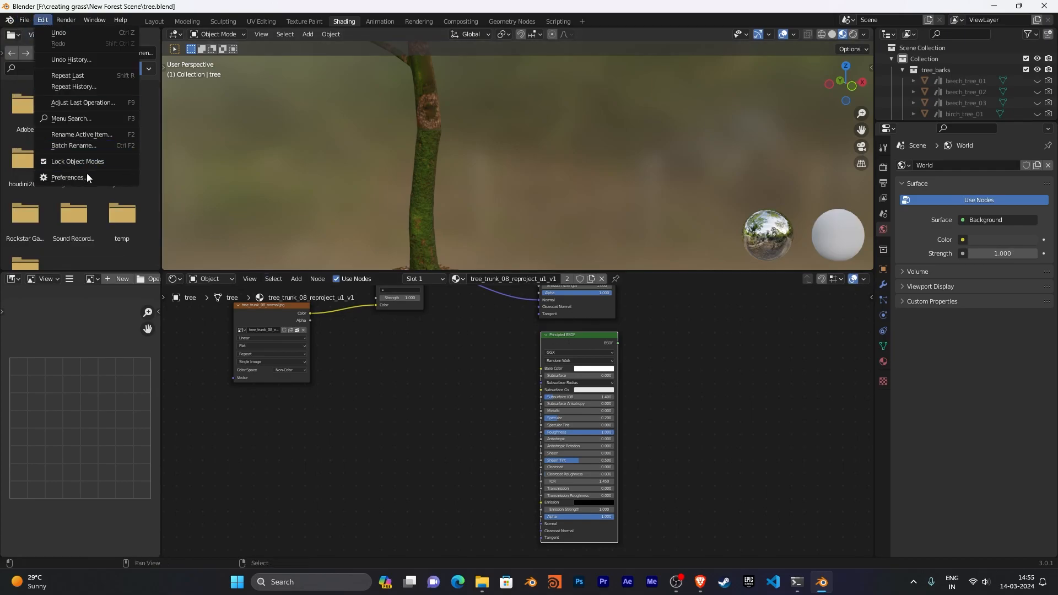
pyautogui.click(84, 176)
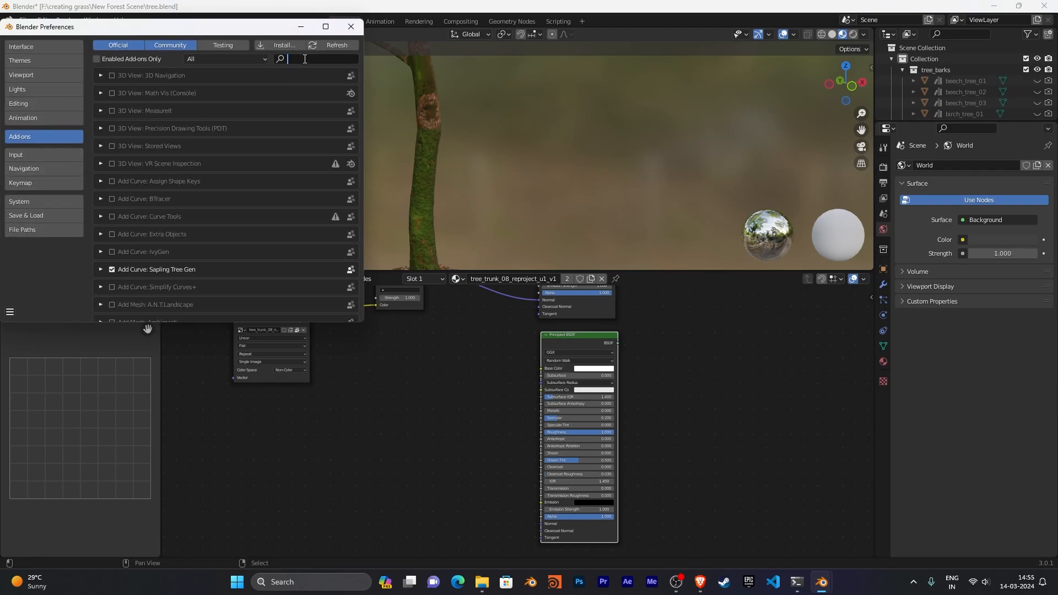
pyautogui.write('node')
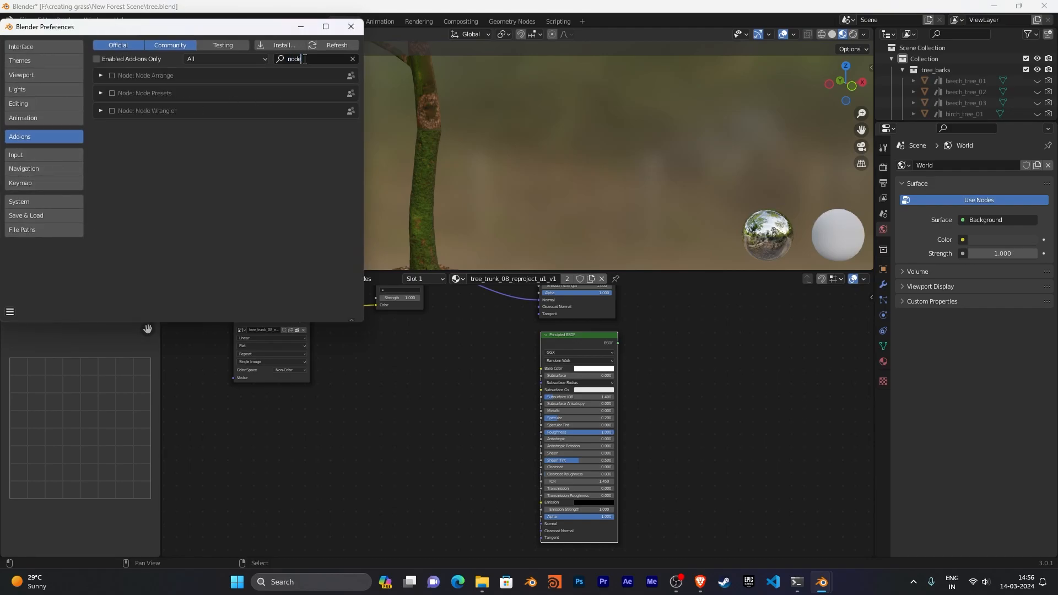
pyautogui.click(112, 111)
pyautogui.click(351, 27)
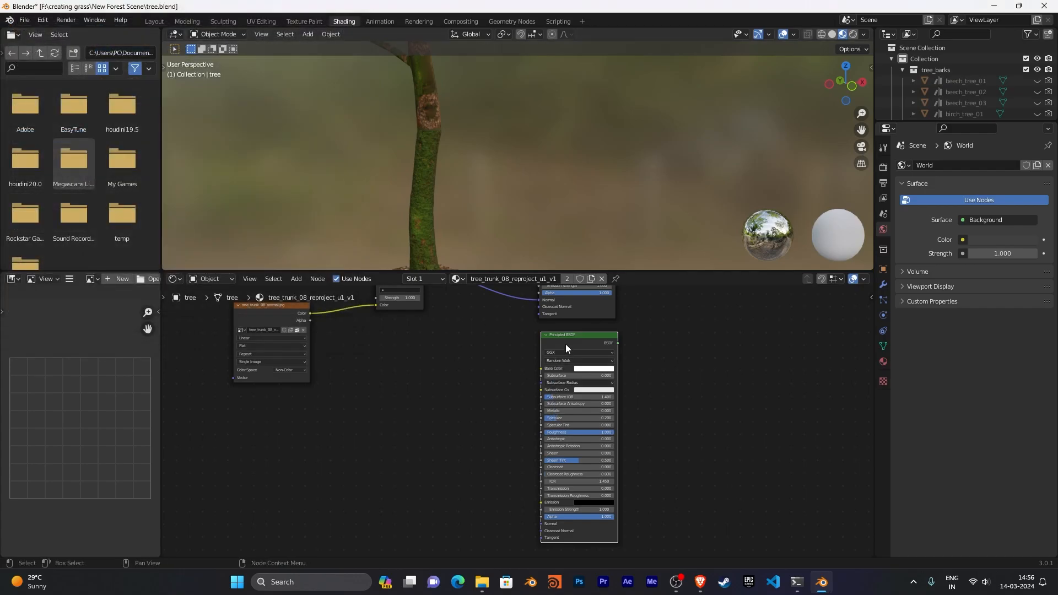
# Run Principled Texture Setup on the duplicated Principled BSDF with tree shader.jpg, tree_trunk_09_nor.jpg and tree_trunk_09_rough.jpg from the Pictures folder.
pyautogui.hotkey('ctrl', 'shift', 't')
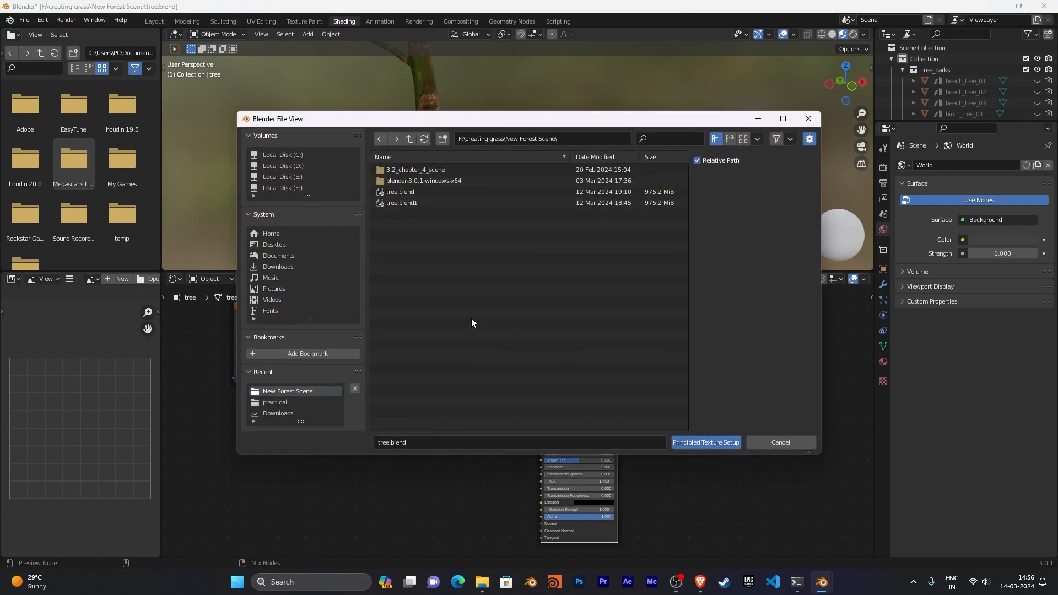
pyautogui.click(273, 289)
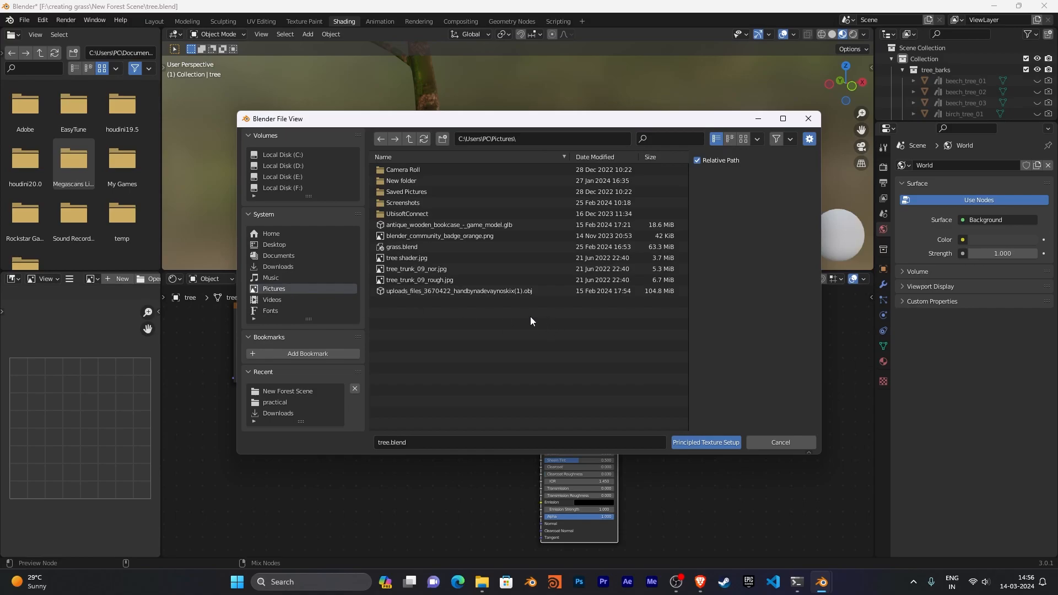
pyautogui.click(429, 259)
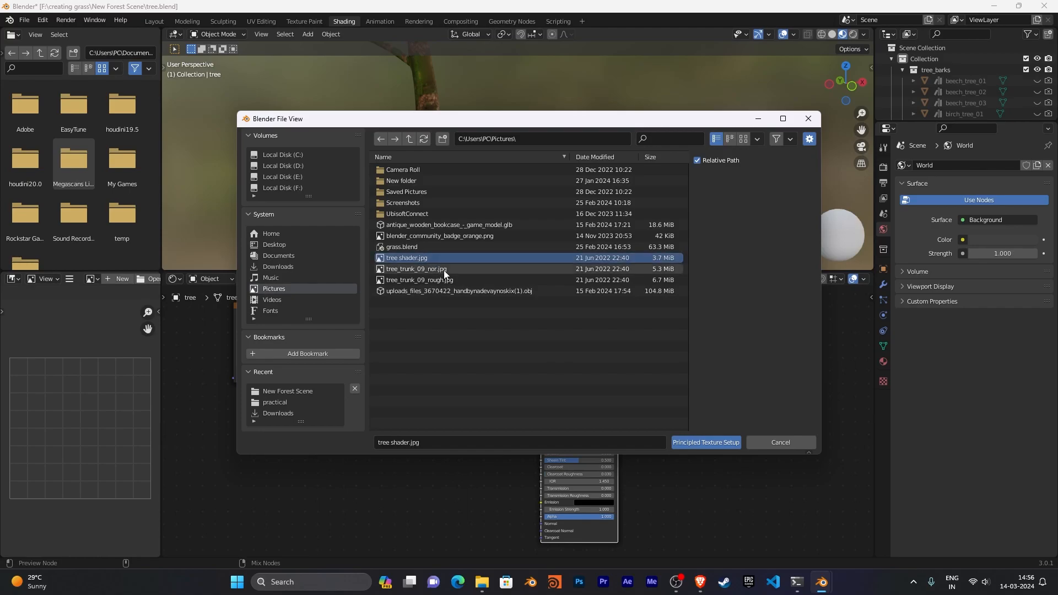
pyautogui.keyDown('shift'); pyautogui.click(444, 269); pyautogui.keyUp('shift')
pyautogui.keyDown('shift'); pyautogui.click(472, 279); pyautogui.keyUp('shift')
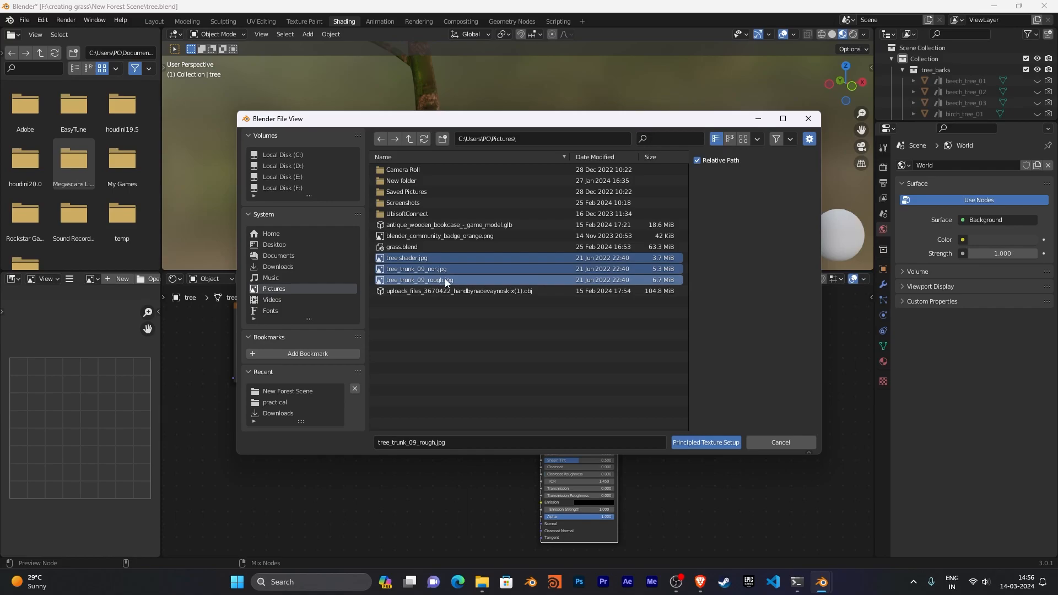
pyautogui.click(712, 442)
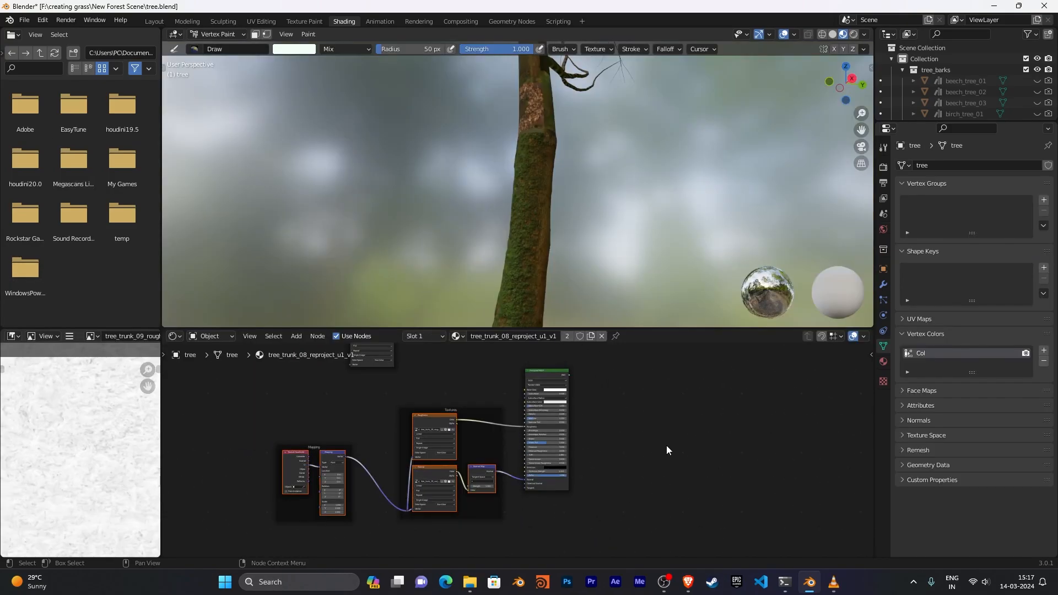
# Duplicate the new Roughness image texture node and place the copy above it inside the Textures frame.
pyautogui.moveTo(666, 445)
pyautogui.mouseDown(button='middle')
pyautogui.moveTo(676, 472)
pyautogui.moveTo(742, 456)
pyautogui.mouseUp(button='middle')
pyautogui.scroll(4, 672, 472)
pyautogui.scroll(4, 742, 456)
pyautogui.moveTo(563, 472); pyautogui.dragTo(409, 483, button='middle')
pyautogui.click(366, 466)
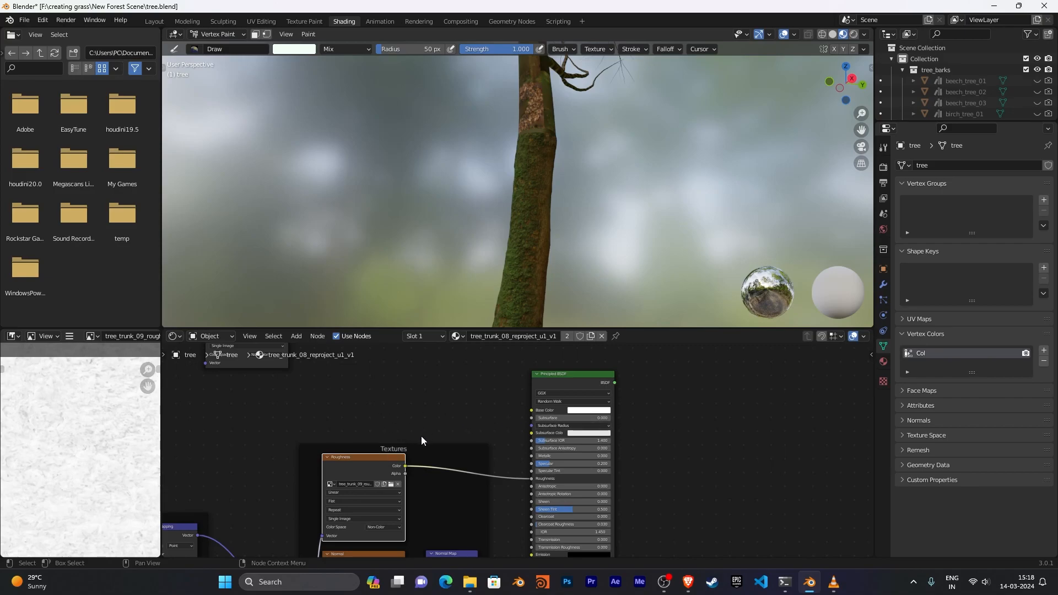
pyautogui.moveTo(421, 435); pyautogui.dragTo(445, 406)
pyautogui.scroll(-6, 772, 421)
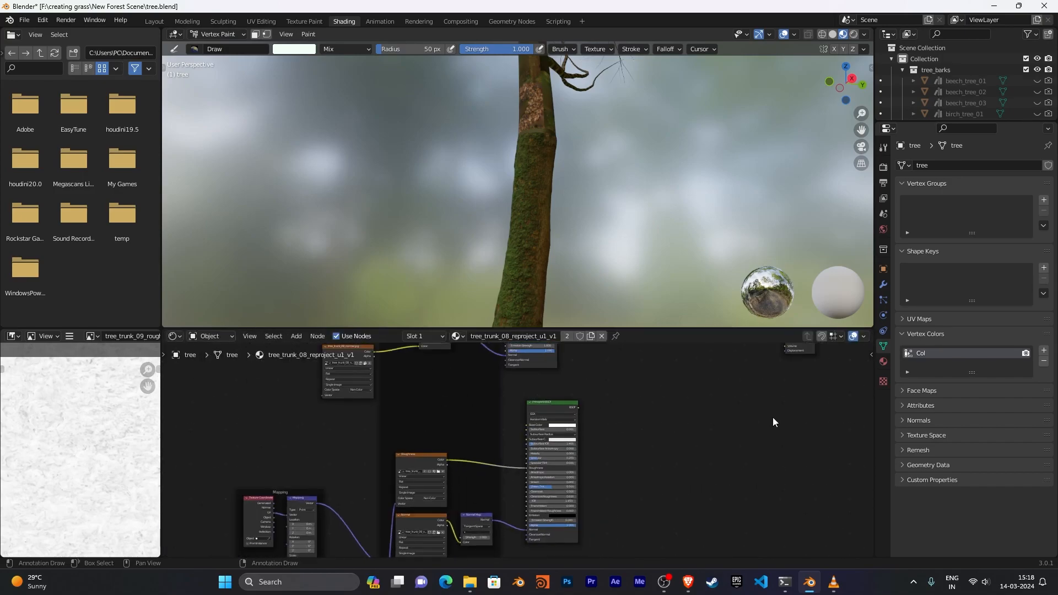
pyautogui.moveTo(757, 359); pyautogui.dragTo(606, 526, button='middle')
pyautogui.scroll(-4, 595, 525)
pyautogui.moveTo(537, 527); pyautogui.dragTo(514, 469, button='middle')
pyautogui.moveTo(460, 412); pyautogui.dragTo(467, 451)
# Replace the image in the copied Roughness texture node with tree shader.jpg from the Pictures folder.
pyautogui.scroll(4, 553, 449)
pyautogui.moveTo(536, 468); pyautogui.dragTo(552, 423, button='middle')
pyautogui.scroll(4, 552, 423)
pyautogui.moveTo(586, 378); pyautogui.dragTo(638, 393, button='middle')
pyautogui.scroll(5, 613, 455)
pyautogui.scroll(5, 639, 392)
pyautogui.scroll(3, 572, 442)
pyautogui.moveTo(572, 442); pyautogui.dragTo(599, 429, button='middle')
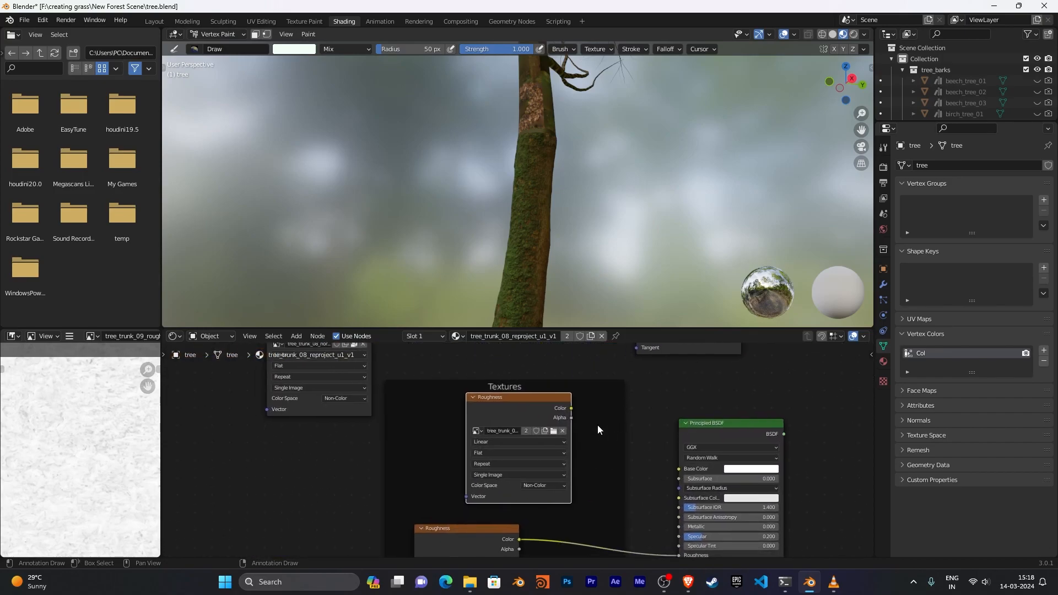
pyautogui.click(562, 431)
pyautogui.click(562, 431)
pyautogui.click(318, 291)
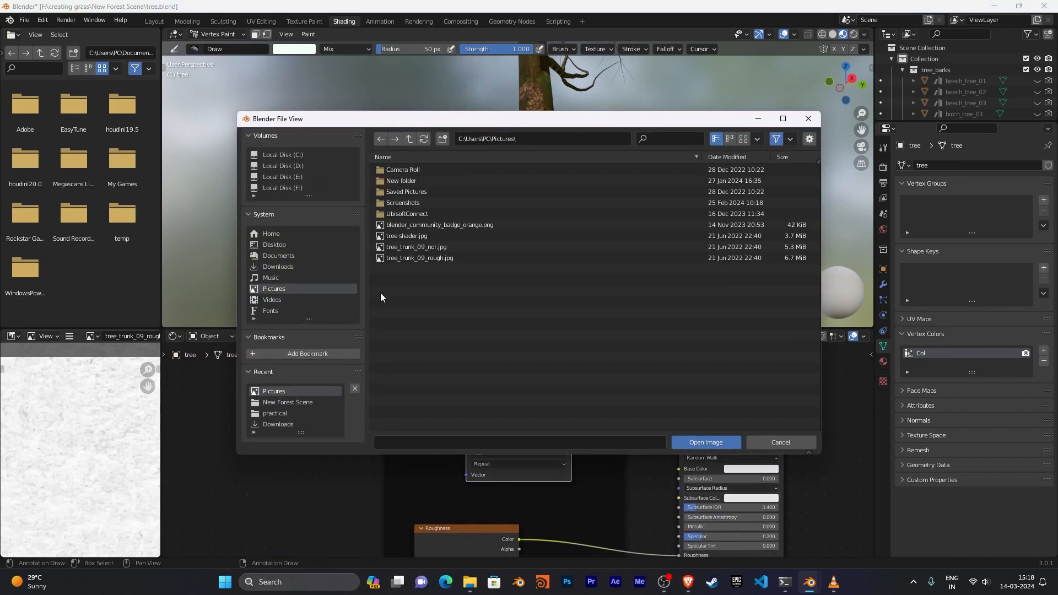
pyautogui.click(412, 236)
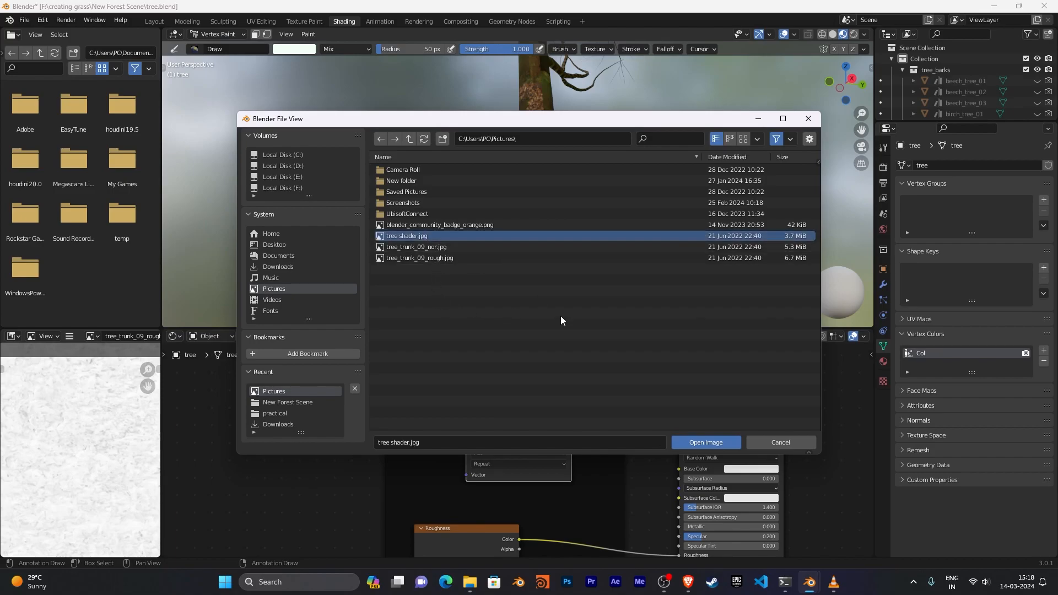
pyautogui.click(689, 443)
# Link the tree shader.jpg texture's Color to the second Principled BSDF's Base Color and feed its Vector input from the Mapping node.
pyautogui.moveTo(607, 472); pyautogui.dragTo(484, 461, button='middle')
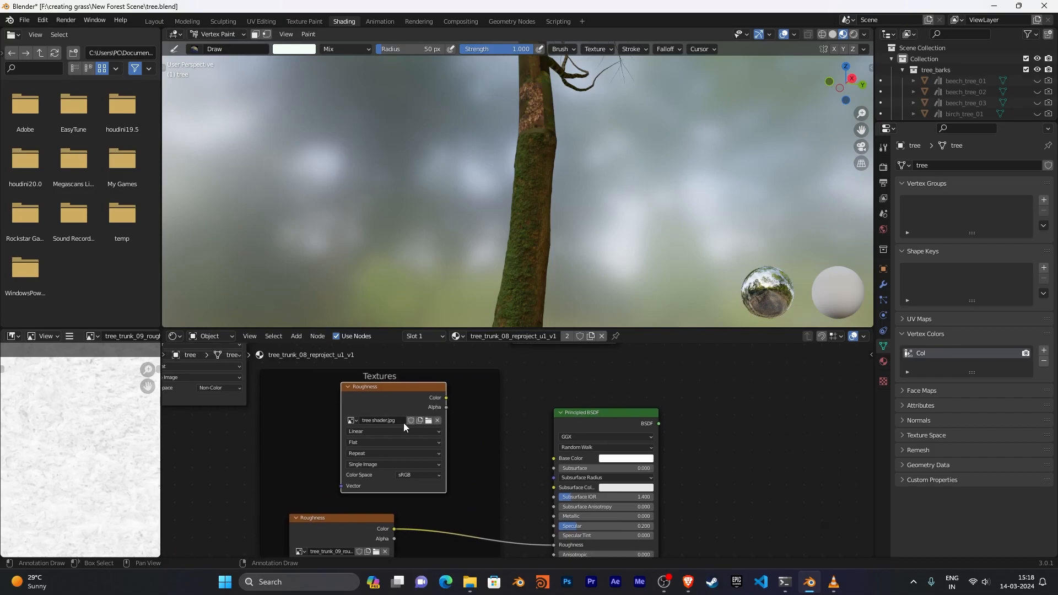
pyautogui.moveTo(444, 398); pyautogui.dragTo(553, 458)
pyautogui.scroll(-2, 504, 479)
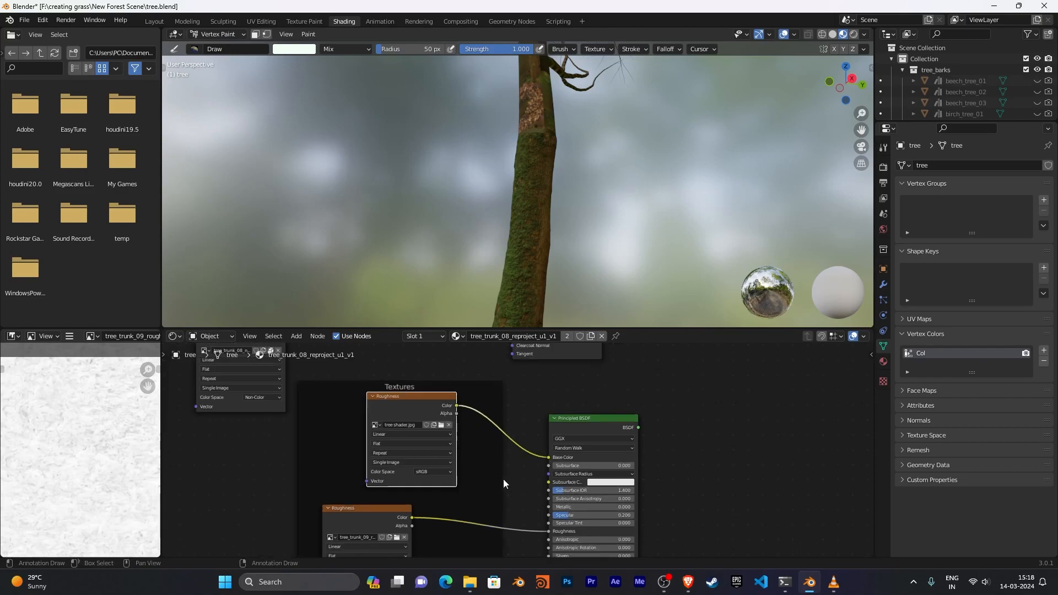
pyautogui.moveTo(504, 480); pyautogui.dragTo(685, 406, button='middle')
pyautogui.moveTo(475, 450); pyautogui.dragTo(521, 386, button='middle')
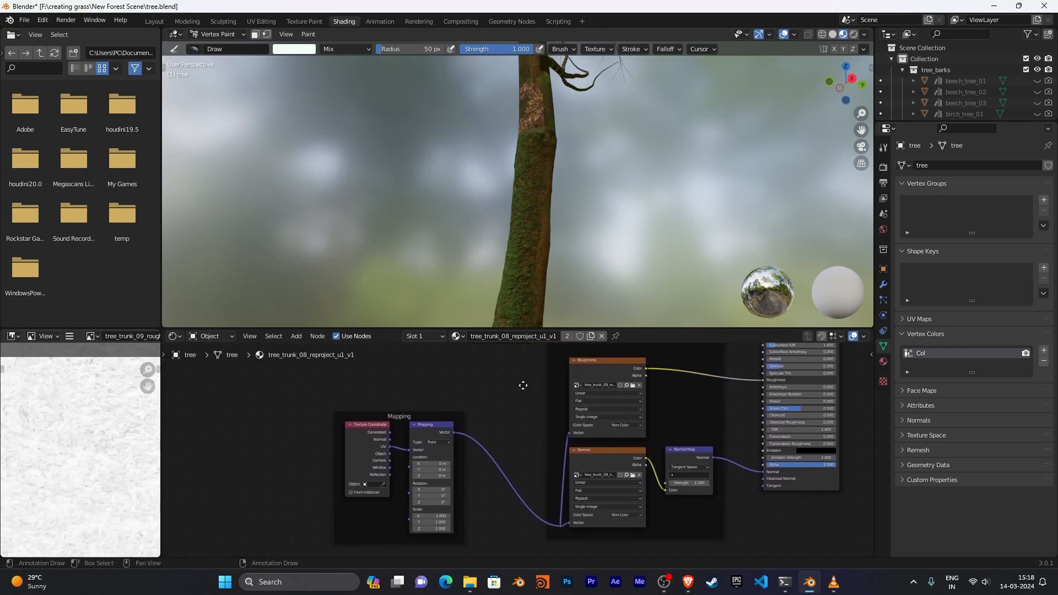
pyautogui.moveTo(560, 524); pyautogui.dragTo(611, 437)
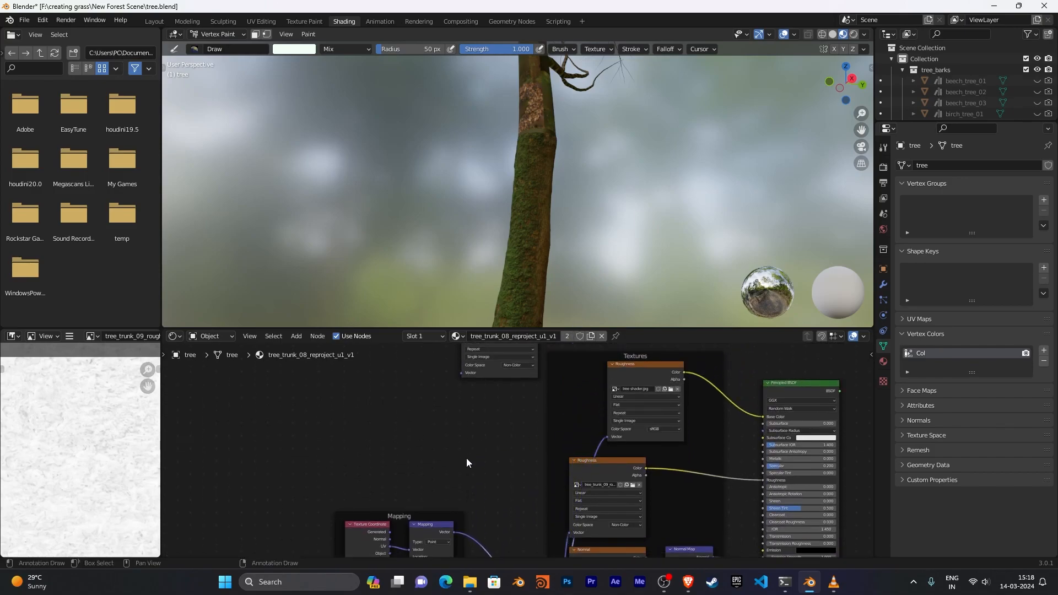
# Connect the Texture Coordinate node's Generated output to the Mapping node's Vector input.
pyautogui.scroll(-1, 466, 458)
pyautogui.moveTo(475, 447); pyautogui.dragTo(620, 429, button='middle')
pyautogui.scroll(3, 620, 428)
pyautogui.moveTo(464, 471); pyautogui.dragTo(454, 485, button='middle')
pyautogui.moveTo(447, 463); pyautogui.dragTo(474, 487)
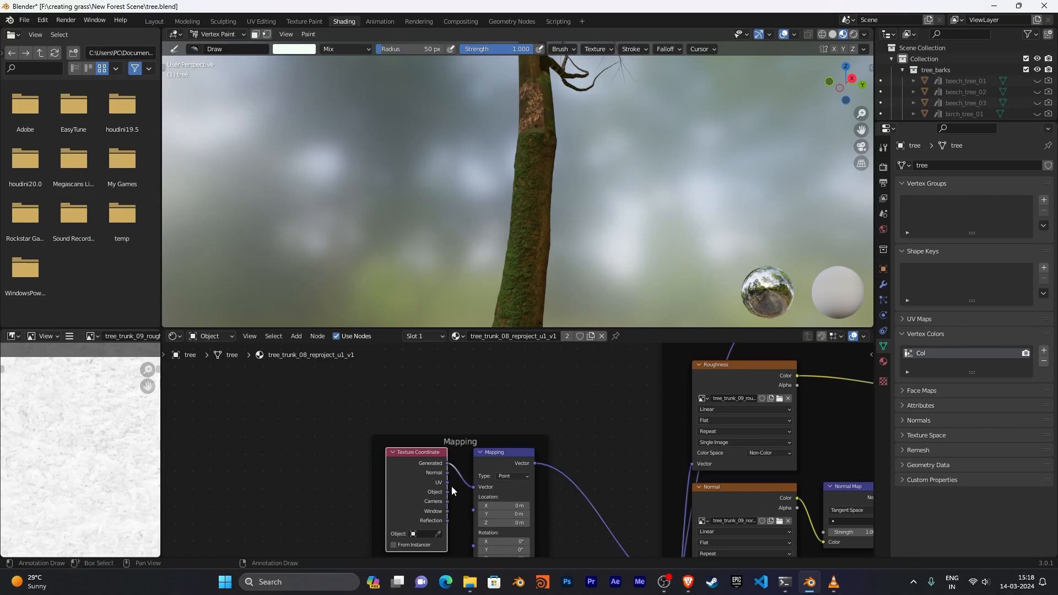
# Add a Mix Shader node on the link between the original Principled BSDF and the Material Output.
pyautogui.scroll(-2, 601, 448)
pyautogui.moveTo(596, 447); pyautogui.dragTo(326, 420, button='middle')
pyautogui.scroll(-1, 722, 392)
pyautogui.moveTo(729, 390); pyautogui.dragTo(573, 470, button='middle')
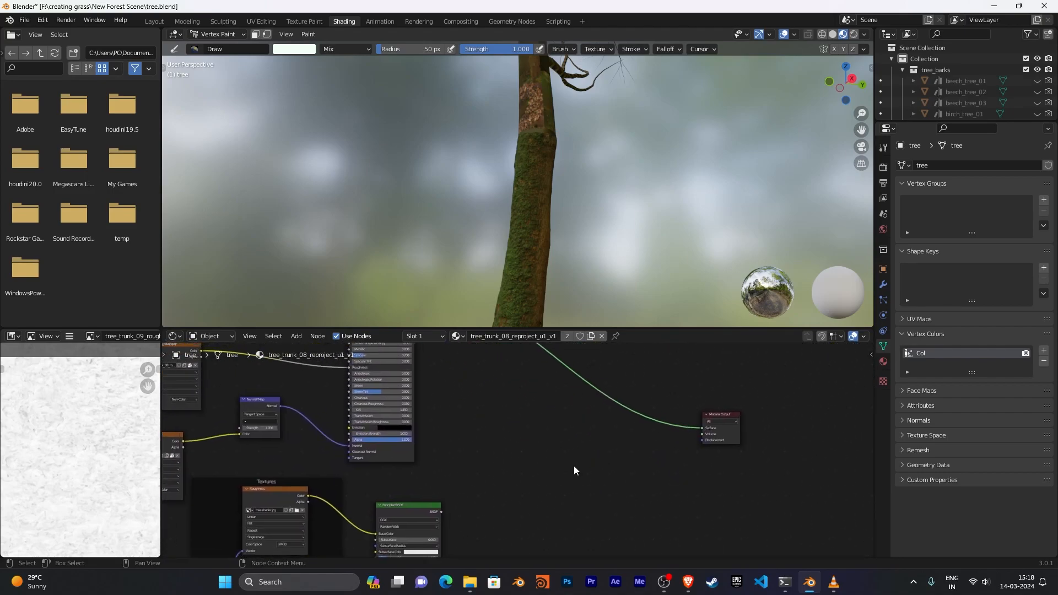
pyautogui.hotkey('shift', 'a')
pyautogui.click(561, 441)
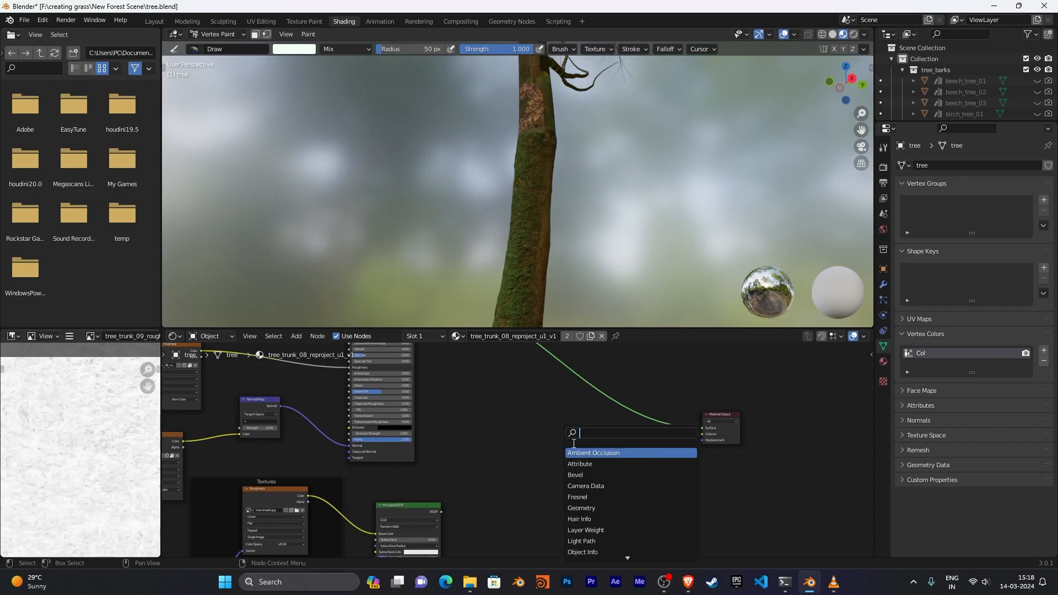
pyautogui.write('mix sh')
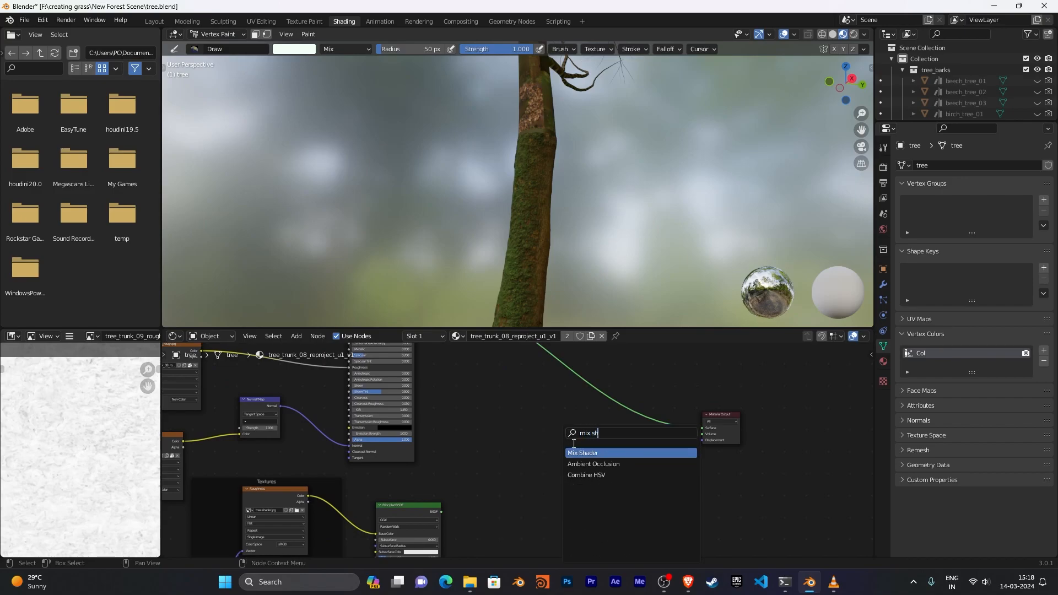
pyautogui.press('Return')
pyautogui.click(634, 388)
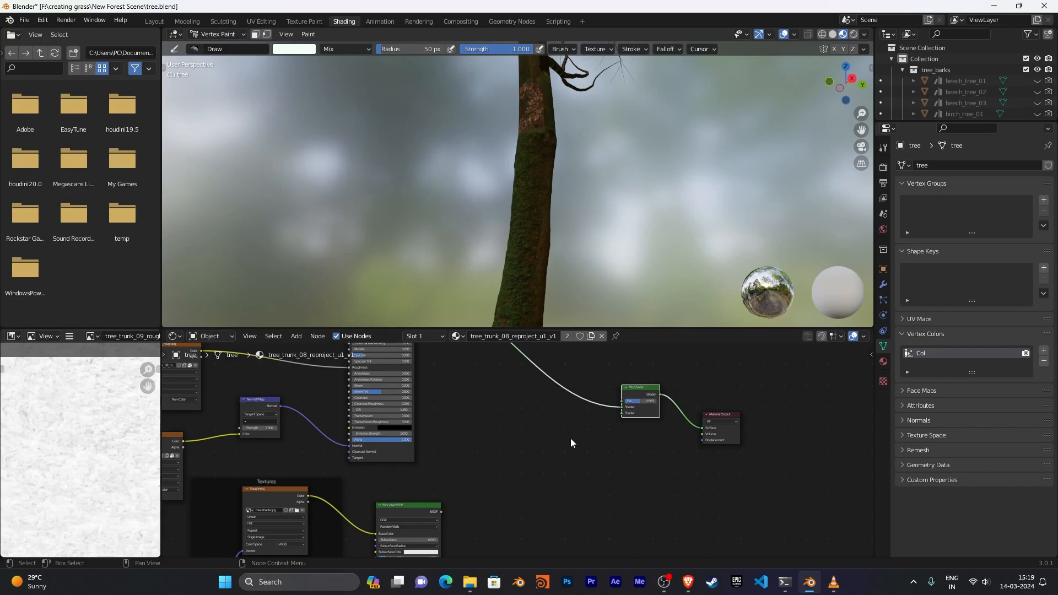
# Connect the second Principled BSDF to the Mix Shader's lower Shader input and check the blended bark on the tree.
pyautogui.moveTo(559, 444); pyautogui.dragTo(602, 502, button='middle')
pyautogui.scroll(-4, 504, 496)
pyautogui.moveTo(504, 497); pyautogui.dragTo(462, 457, button='middle')
pyautogui.scroll(2, 469, 465)
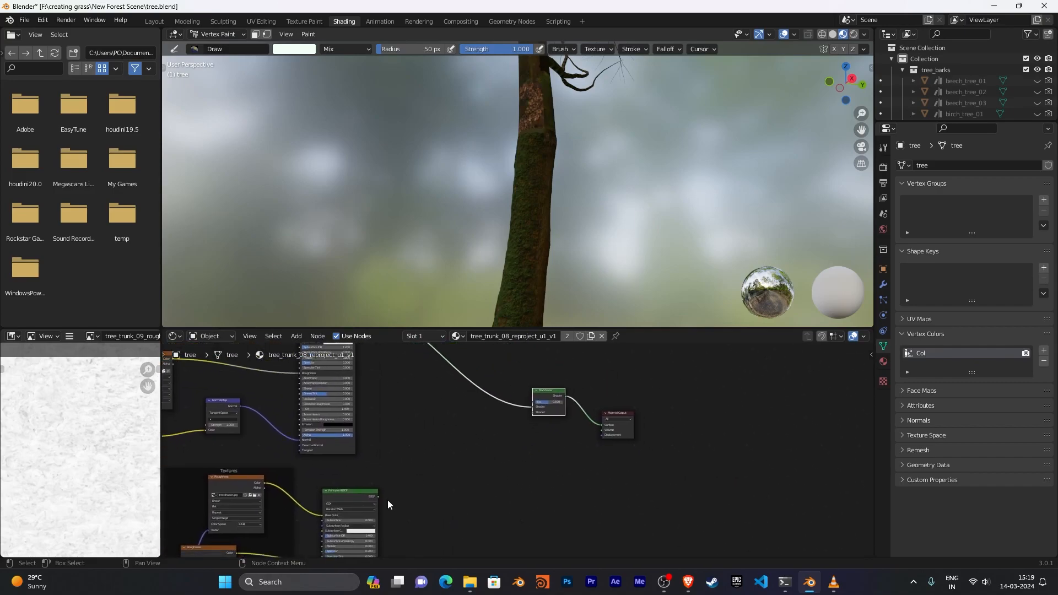
pyautogui.moveTo(378, 495); pyautogui.dragTo(534, 412)
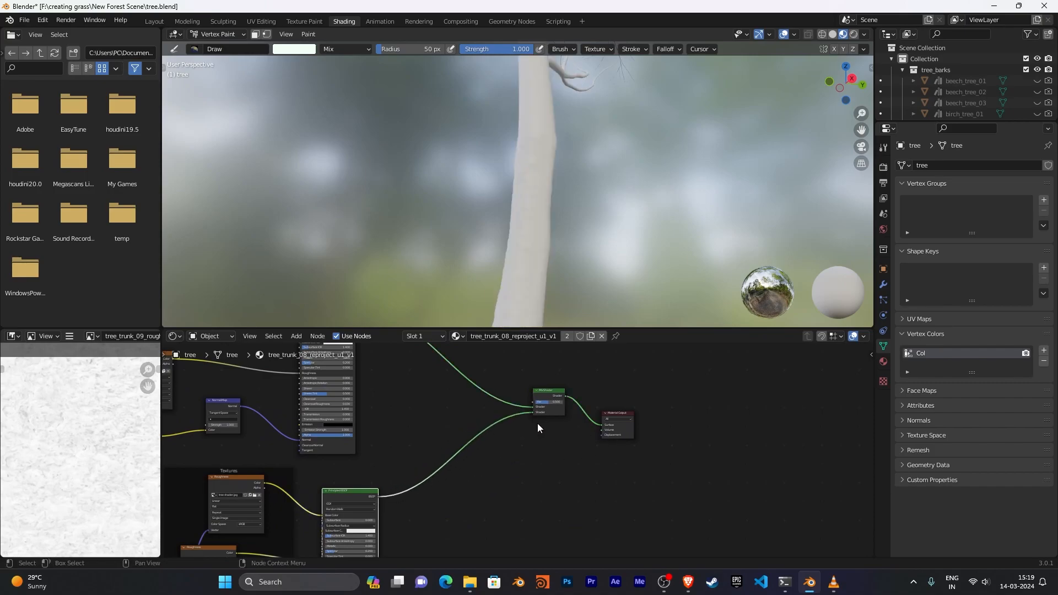
pyautogui.moveTo(616, 498)
pyautogui.mouseDown(button='middle')
pyautogui.moveTo(619, 444)
pyautogui.moveTo(587, 429)
pyautogui.mouseUp(button='middle')
pyautogui.scroll(-6, 596, 204)
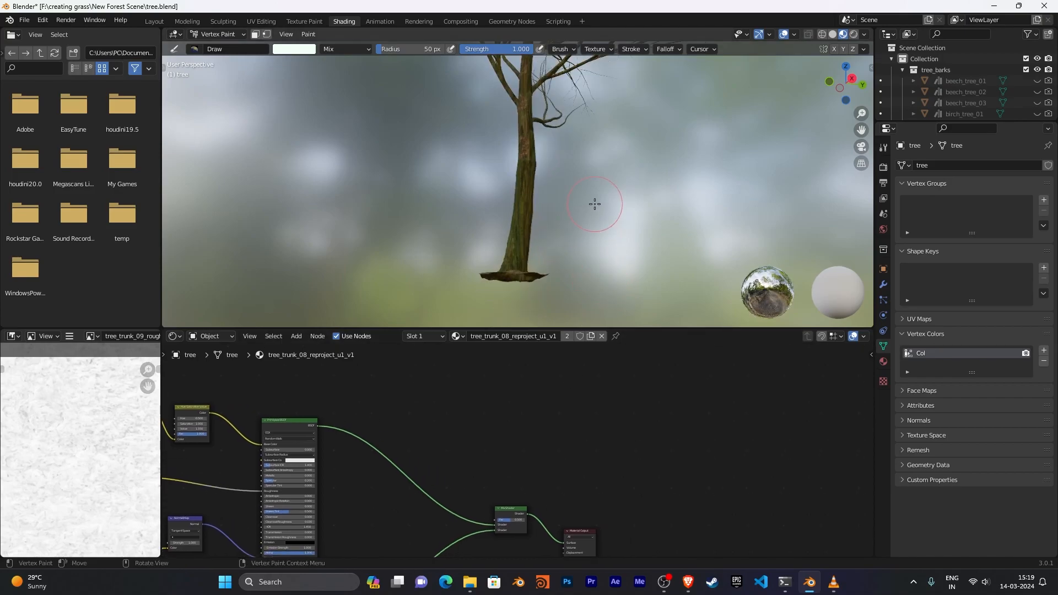
pyautogui.keyDown('shift'); pyautogui.moveTo(580, 182); pyautogui.dragTo(588, 215, button='middle'); pyautogui.keyUp('shift')
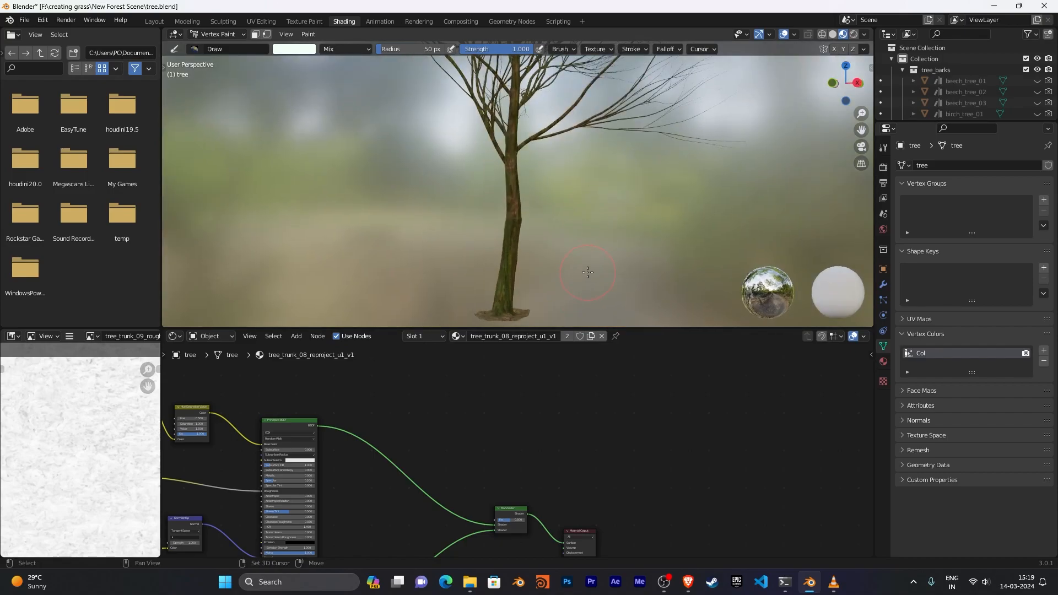
pyautogui.keyDown('shift'); pyautogui.moveTo(588, 272); pyautogui.dragTo(588, 232, button='middle'); pyautogui.keyUp('shift')
# Add a Vertex Color node above the Mix Shader and set it to the Col vertex color layer.
pyautogui.scroll(4, 590, 435)
pyautogui.moveTo(590, 439); pyautogui.dragTo(621, 397, button='middle')
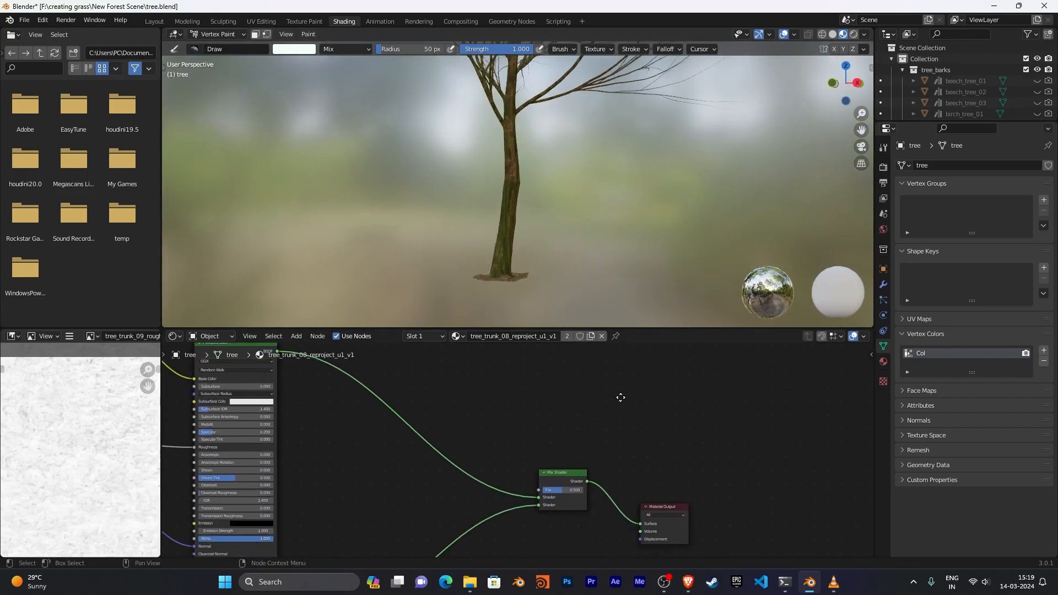
pyautogui.moveTo(626, 440); pyautogui.dragTo(703, 459, button='middle')
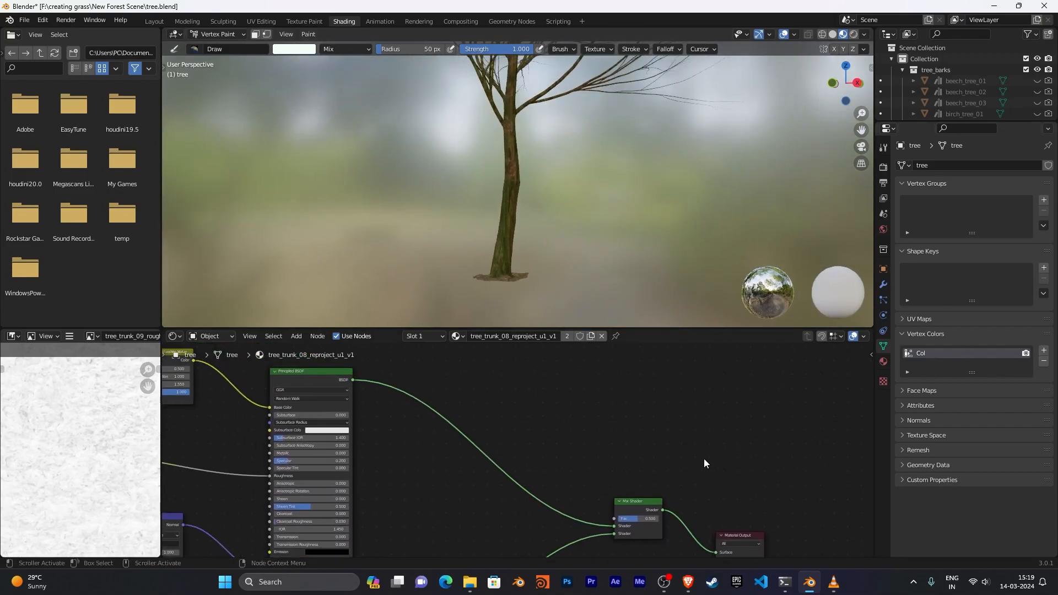
pyautogui.hotkey('shift', 'a')
pyautogui.click(560, 415)
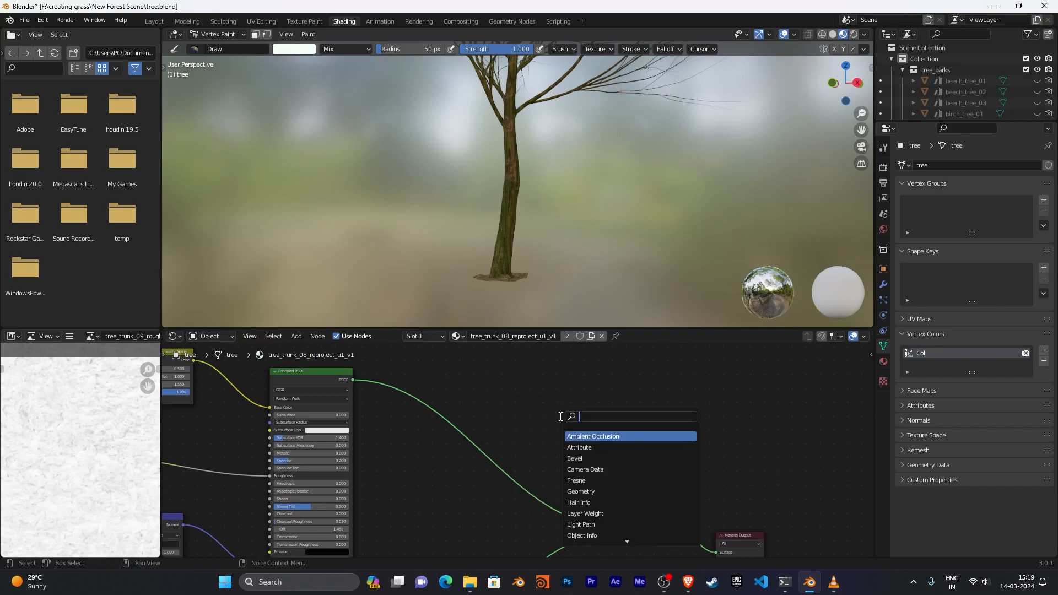
pyautogui.write('ver')
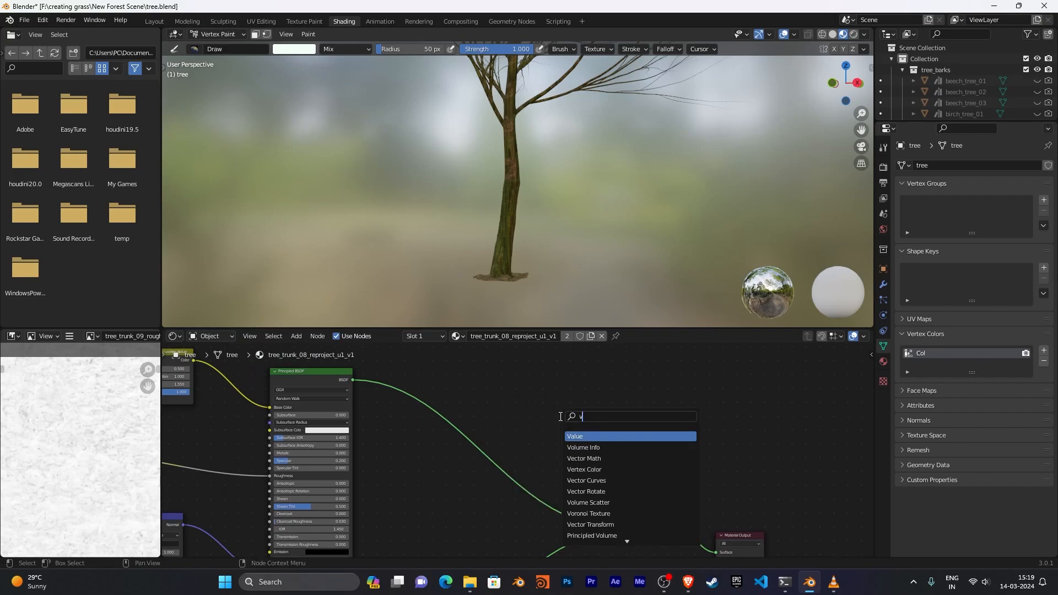
pyautogui.press('Return')
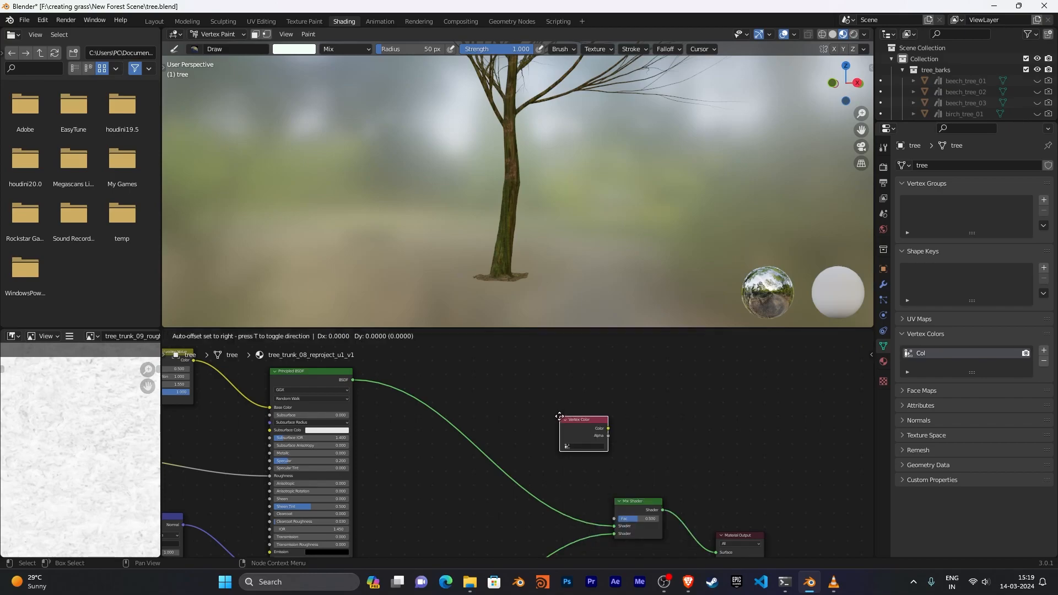
pyautogui.click(514, 368)
pyautogui.click(537, 398)
pyautogui.click(534, 419)
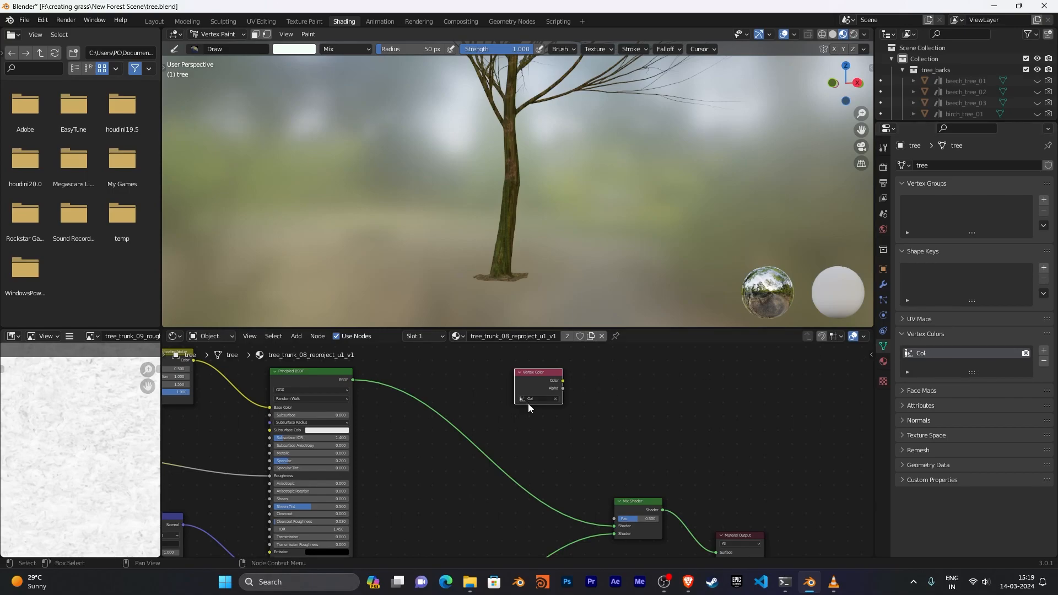
# Add a Separate RGB node beside the Vertex Color node and feed its Image input from the Vertex Color's Color output.
pyautogui.moveTo(528, 373); pyautogui.dragTo(488, 374)
pyautogui.hotkey('shift', 'a')
pyautogui.click(576, 406)
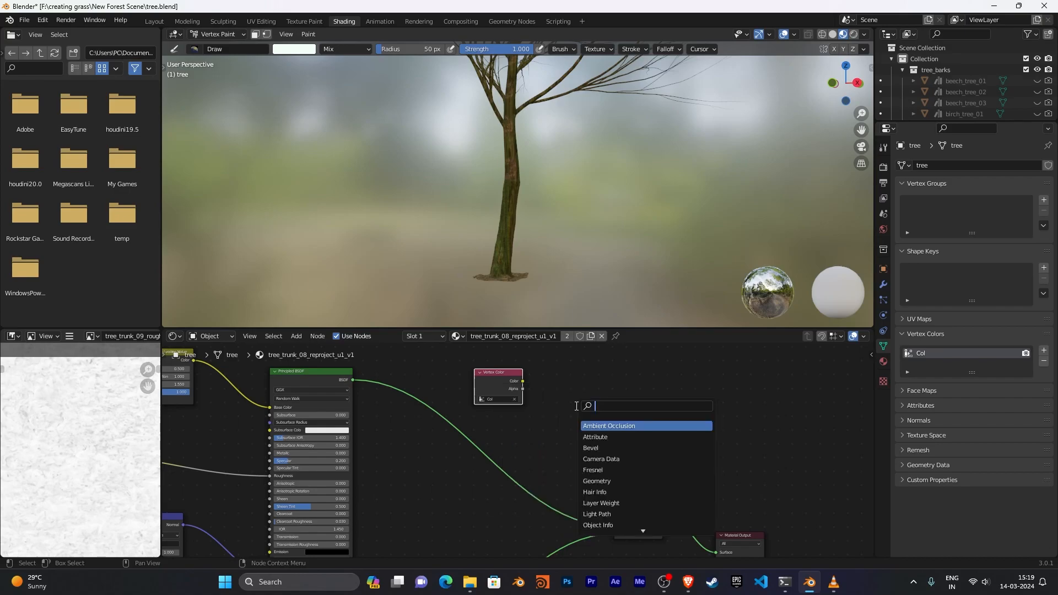
pyautogui.write('se')
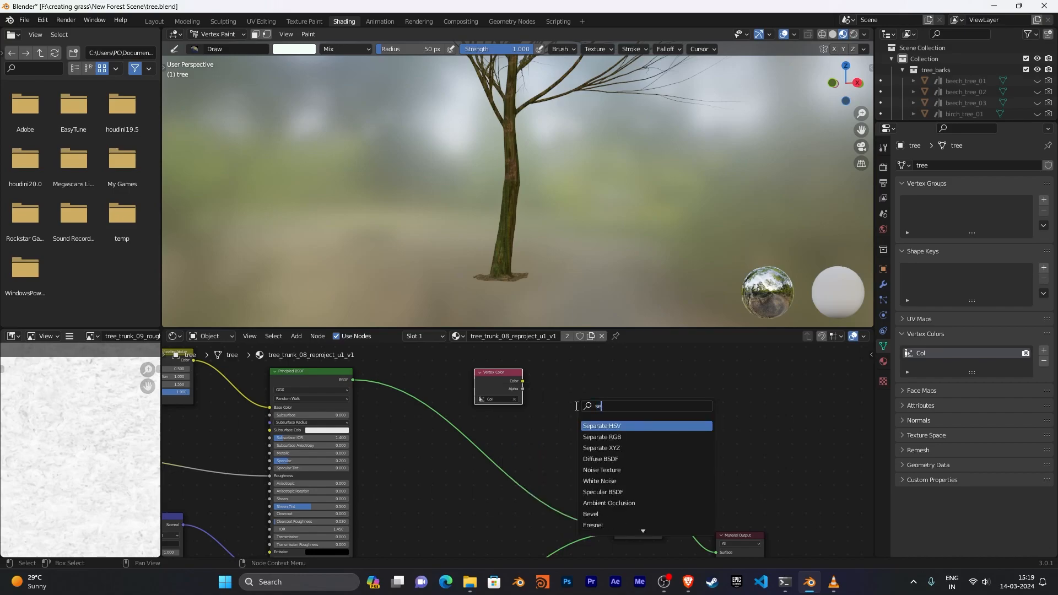
pyautogui.press('Down')
pyautogui.press('Return')
pyautogui.click(552, 382)
pyautogui.moveTo(521, 381); pyautogui.dragTo(552, 415)
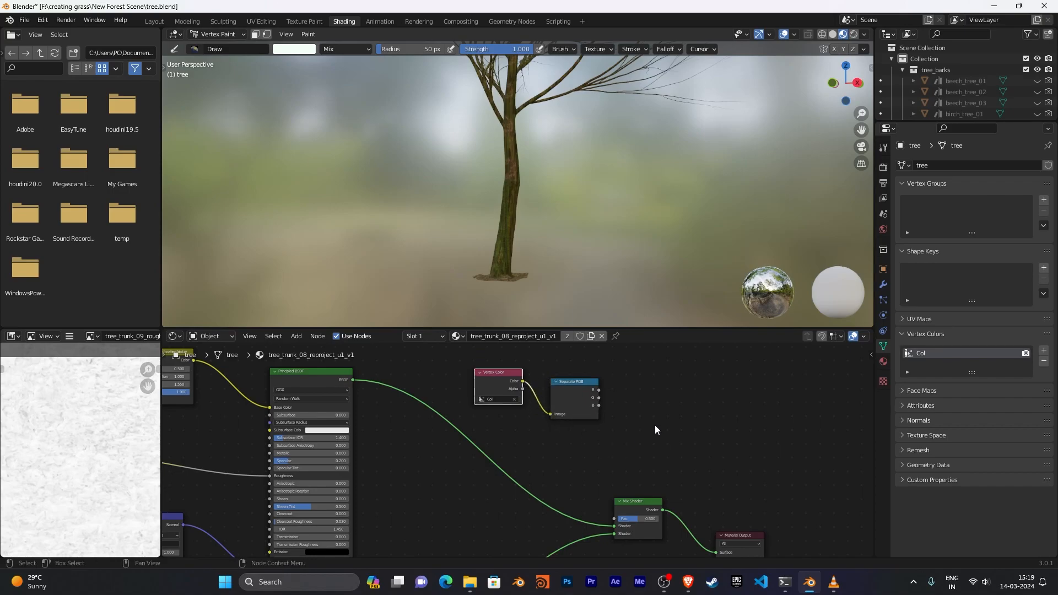
# Connect the Separate RGB node's R output to the Mix Shader's Fac input.
pyautogui.moveTo(656, 430); pyautogui.dragTo(556, 459, button='middle')
pyautogui.moveTo(500, 420)
pyautogui.mouseDown()
pyautogui.moveTo(550, 411)
pyautogui.moveTo(520, 415)
pyautogui.mouseUp()
pyautogui.moveTo(571, 433); pyautogui.dragTo(505, 444, button='middle')
pyautogui.scroll(3, 564, 388)
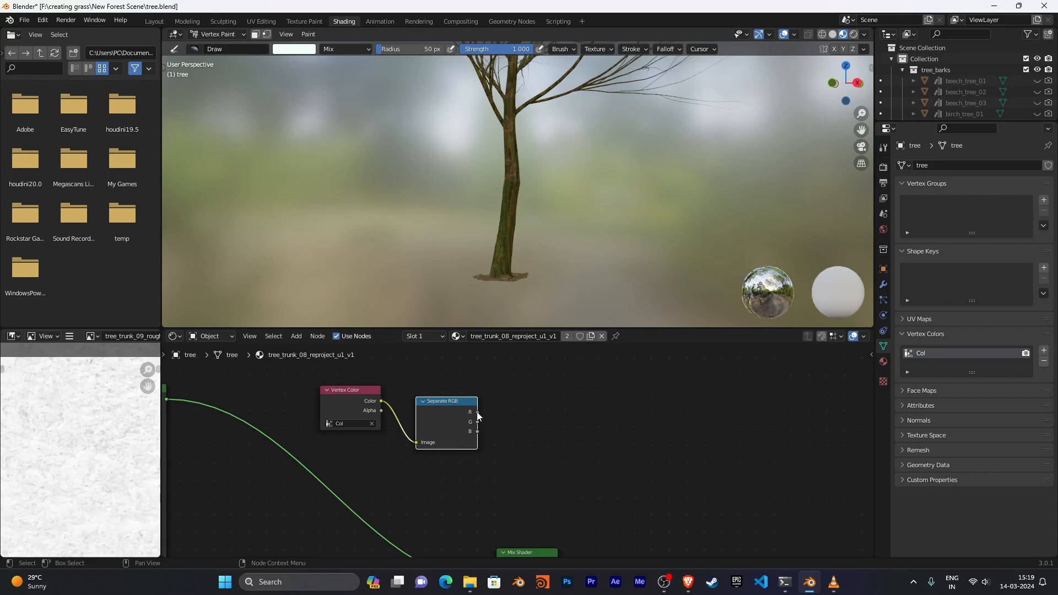
pyautogui.moveTo(477, 411); pyautogui.dragTo(497, 470)
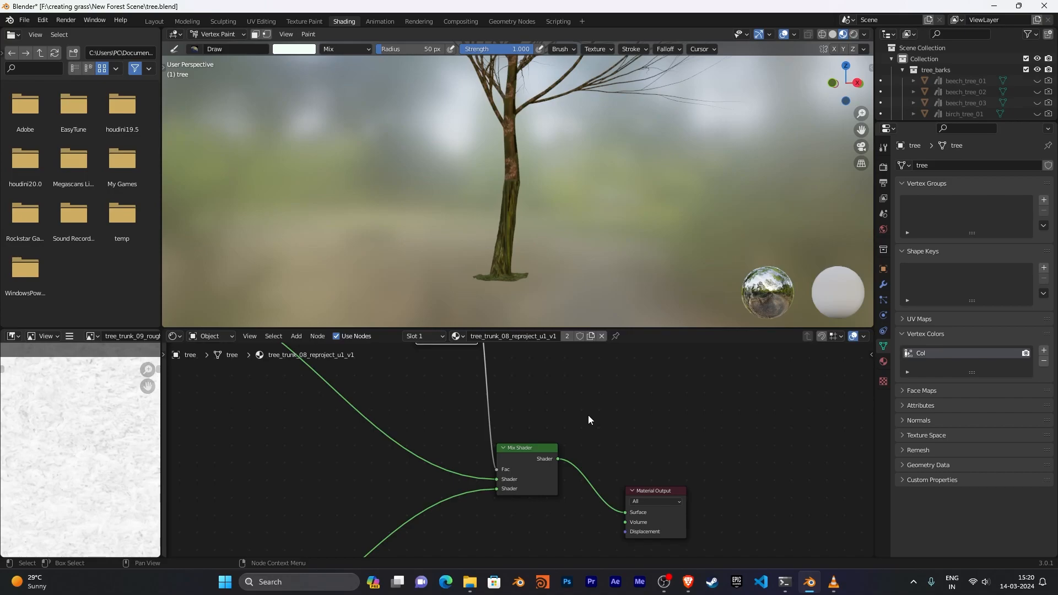
# Reposition the Vertex Color and Separate RGB nodes together in the node graph.
pyautogui.scroll(-3, 588, 415)
pyautogui.moveTo(587, 415); pyautogui.dragTo(700, 519, button='middle')
pyautogui.moveTo(498, 392); pyautogui.dragTo(570, 455)
pyautogui.press('g')
pyautogui.click(487, 415)
# Examine the second bark's texture nodes and how the masked blend covers the lower trunk.
pyautogui.scroll(-2, 609, 437)
pyautogui.moveTo(608, 438); pyautogui.dragTo(537, 379, button='middle')
pyautogui.scroll(-4, 616, 459)
pyautogui.moveTo(580, 536); pyautogui.dragTo(631, 409, button='middle')
pyautogui.scroll(5, 587, 453)
pyautogui.moveTo(529, 451); pyautogui.dragTo(778, 382, button='middle')
pyautogui.scroll(-2, 551, 455)
pyautogui.moveTo(503, 485); pyautogui.dragTo(512, 422, button='middle')
pyautogui.moveTo(558, 215)
pyautogui.mouseDown(button='middle')
pyautogui.moveTo(543, 231)
pyautogui.moveTo(595, 182)
pyautogui.moveTo(622, 212)
pyautogui.mouseUp(button='middle')
pyautogui.scroll(4, 544, 232)
pyautogui.scroll(-2, 579, 197)
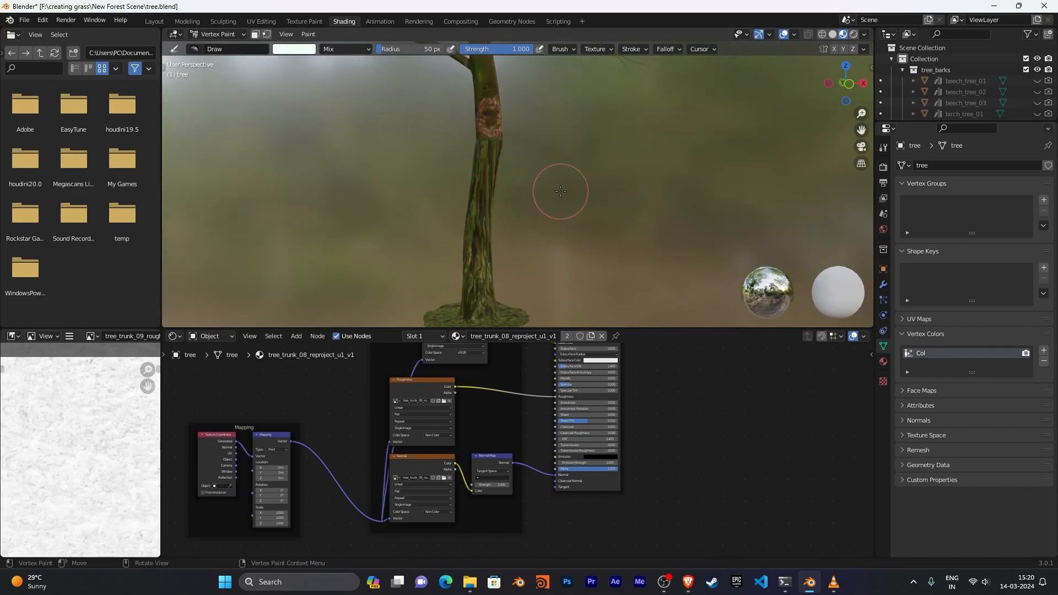
pyautogui.moveTo(550, 189); pyautogui.dragTo(625, 196, button='middle')
# Swap the Mix Shader's two Shader inputs and check the bark on the trunk and branches.
pyautogui.moveTo(670, 409); pyautogui.dragTo(545, 515, button='middle')
pyautogui.moveTo(524, 177)
pyautogui.mouseDown(button='middle')
pyautogui.moveTo(470, 177)
pyautogui.moveTo(556, 237)
pyautogui.mouseUp(button='middle')
pyautogui.moveTo(660, 380); pyautogui.dragTo(553, 444, button='middle')
pyautogui.moveTo(625, 422); pyautogui.dragTo(594, 518, button='middle')
pyautogui.scroll(6, 543, 445)
pyautogui.moveTo(538, 469); pyautogui.dragTo(539, 481)
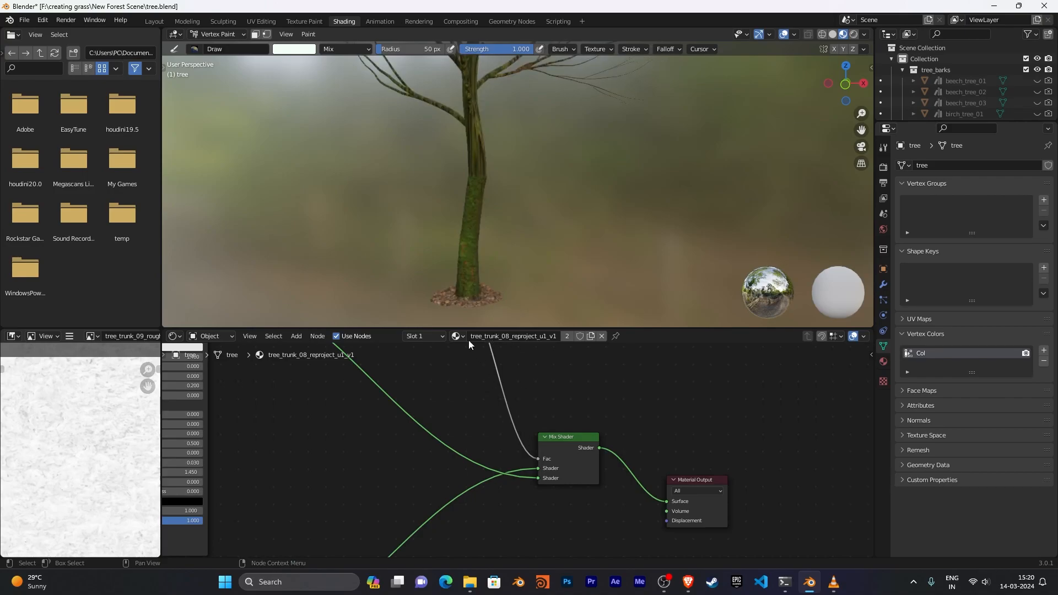
pyautogui.moveTo(524, 265)
pyautogui.mouseDown(button='middle')
pyautogui.moveTo(654, 258)
pyautogui.moveTo(601, 252)
pyautogui.mouseUp(button='middle')
pyautogui.moveTo(551, 208)
pyautogui.mouseDown(button='middle')
pyautogui.moveTo(556, 243)
pyautogui.moveTo(558, 171)
pyautogui.moveTo(516, 264)
pyautogui.mouseUp(button='middle')
pyautogui.moveTo(515, 265)
pyautogui.mouseDown(button='middle')
pyautogui.moveTo(578, 243)
pyautogui.moveTo(577, 267)
pyautogui.moveTo(588, 213)
pyautogui.moveTo(618, 215)
pyautogui.mouseUp(button='middle')
pyautogui.scroll(6, 588, 212)
pyautogui.scroll(-2, 588, 213)
pyautogui.scroll(-5, 539, 417)
# Set the projection of the tree shader.jpg image texture to Box.
pyautogui.moveTo(538, 418); pyautogui.dragTo(656, 352, button='middle')
pyautogui.moveTo(481, 452); pyautogui.dragTo(634, 364, button='middle')
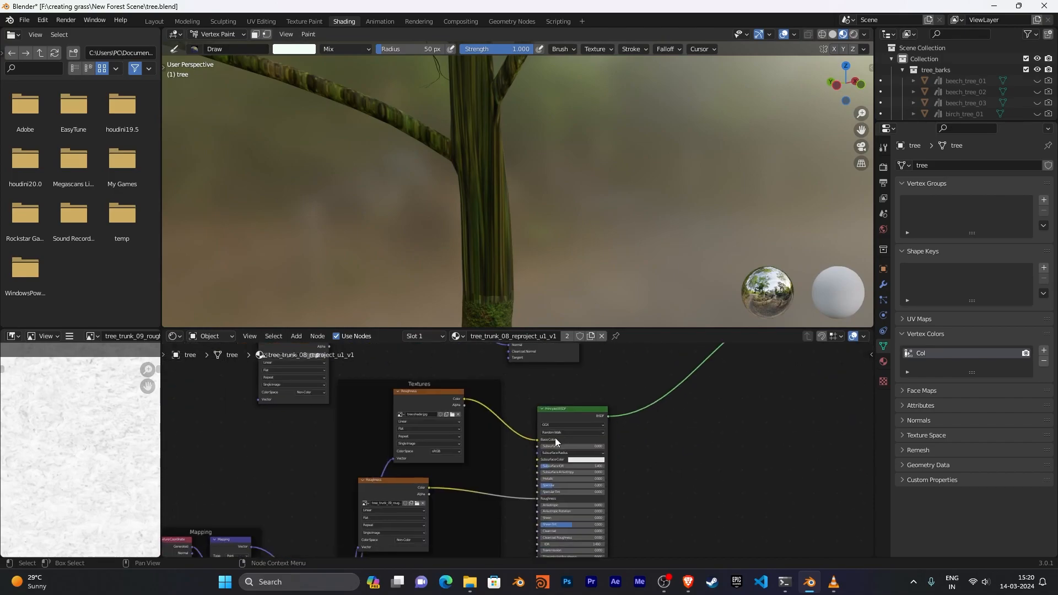
pyautogui.moveTo(560, 437); pyautogui.dragTo(646, 348, button='middle')
pyautogui.moveTo(545, 415)
pyautogui.mouseDown(button='middle')
pyautogui.moveTo(590, 390)
pyautogui.moveTo(574, 433)
pyautogui.mouseUp(button='middle')
pyautogui.scroll(5, 575, 433)
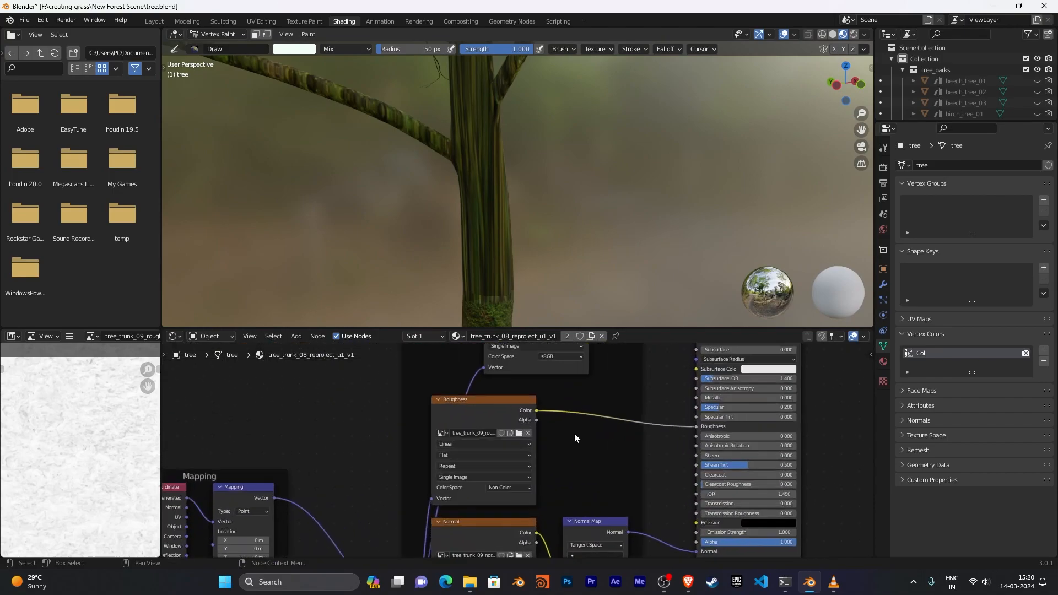
pyautogui.moveTo(615, 398); pyautogui.dragTo(539, 503, button='middle')
pyautogui.click(435, 428)
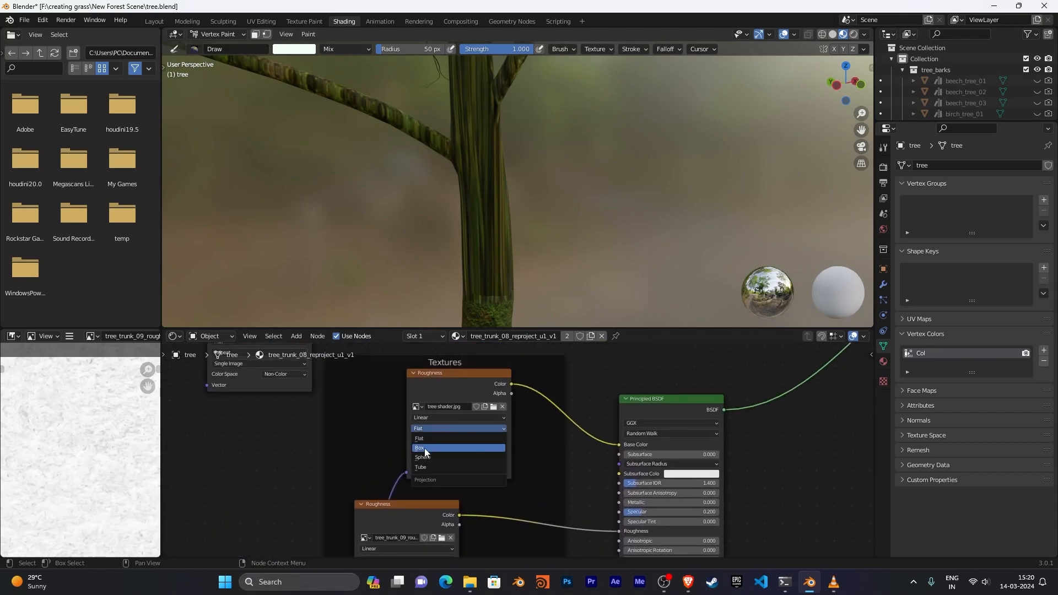
pyautogui.click(424, 447)
# Set the projection of the second bark's roughness and normal image textures to Box.
pyautogui.moveTo(577, 481); pyautogui.dragTo(593, 123, button='middle')
pyautogui.scroll(-3, 616, 392)
pyautogui.moveTo(621, 392); pyautogui.dragTo(720, 536, button='middle')
pyautogui.click(552, 399)
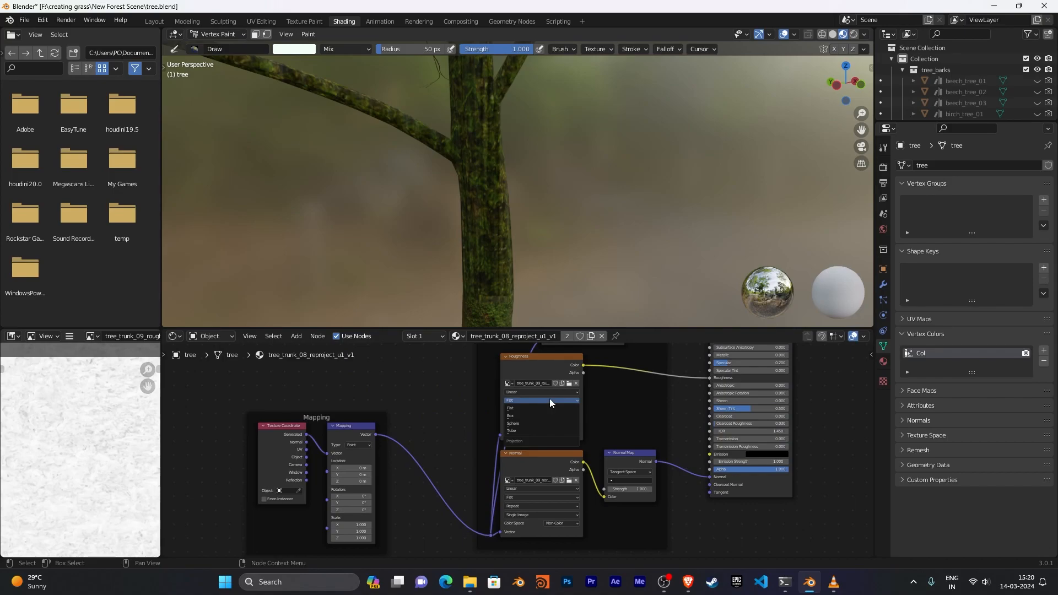
pyautogui.click(525, 416)
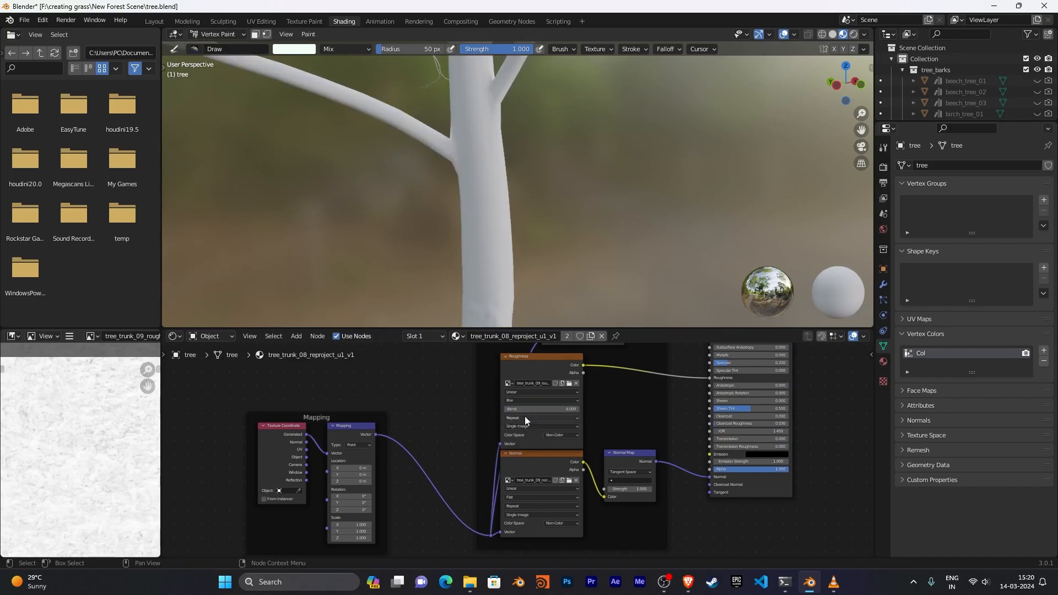
pyautogui.click(530, 498)
pyautogui.click(527, 511)
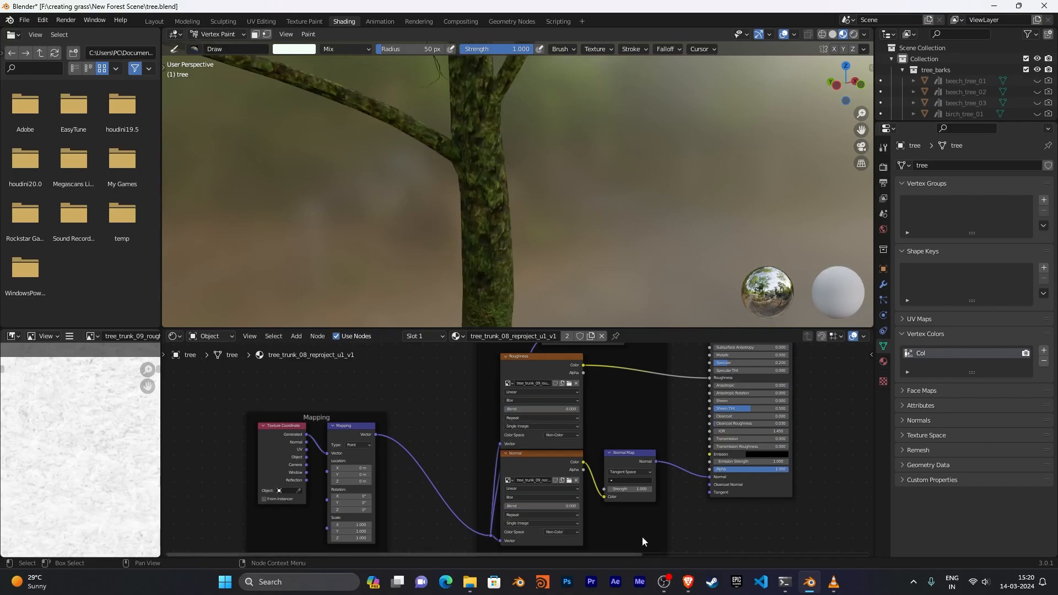
# Examine the box-projected bark on the trunk, comparing its texture size with the lower bark.
pyautogui.scroll(-1, 712, 512)
pyautogui.moveTo(705, 512); pyautogui.dragTo(799, 476, button='middle')
pyautogui.scroll(-2, 554, 514)
pyautogui.scroll(4, 604, 477)
pyautogui.moveTo(610, 477); pyautogui.dragTo(489, 470, button='middle')
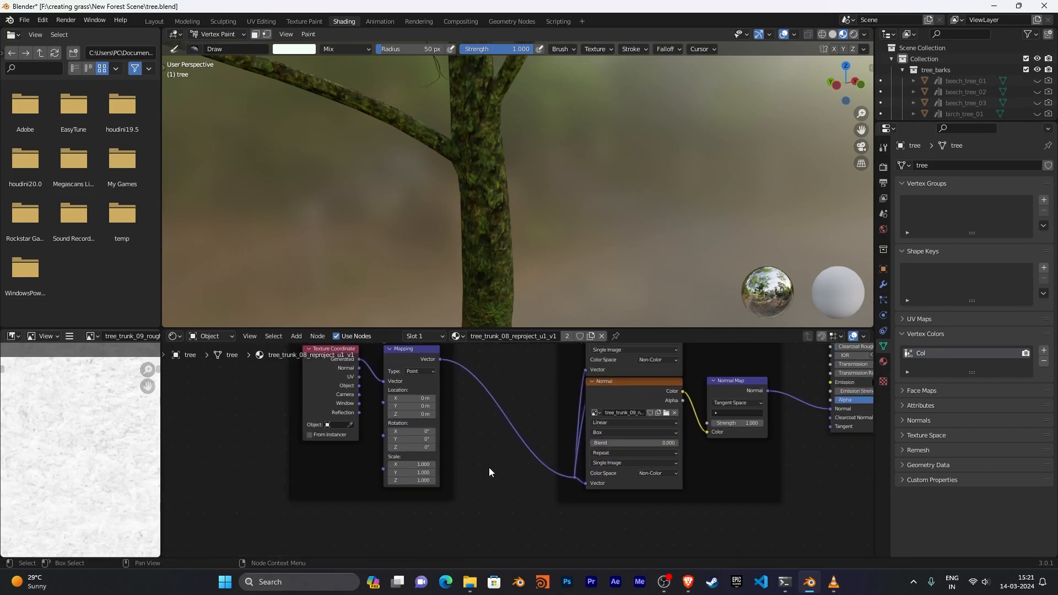
pyautogui.scroll(-5, 532, 207)
pyautogui.scroll(5, 532, 204)
pyautogui.moveTo(531, 203); pyautogui.dragTo(623, 268, button='middle')
pyautogui.scroll(2, 561, 259)
pyautogui.scroll(3, 525, 240)
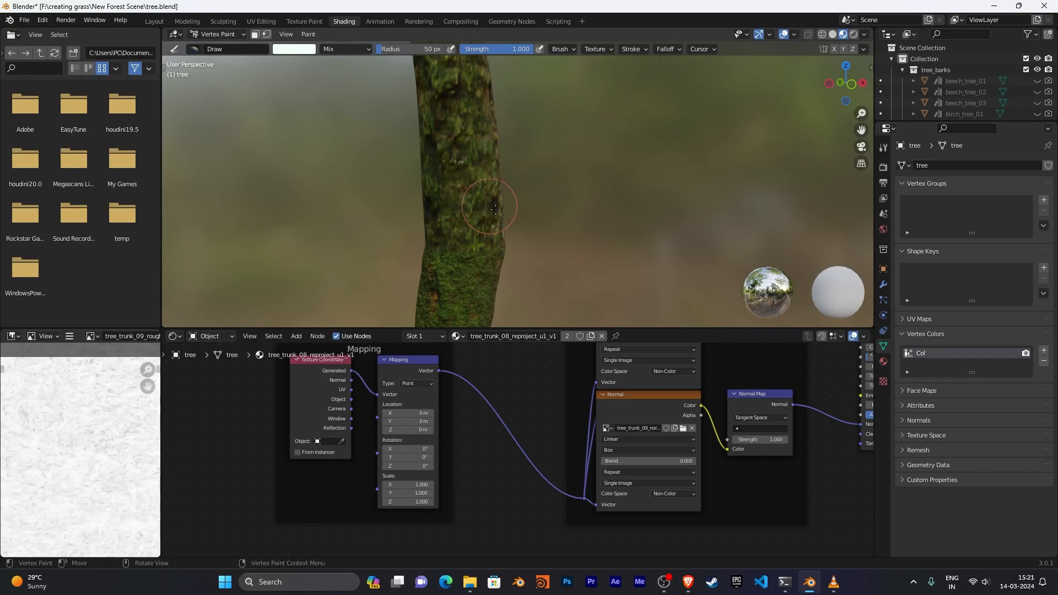
pyautogui.moveTo(556, 265); pyautogui.dragTo(561, 246, button='middle')
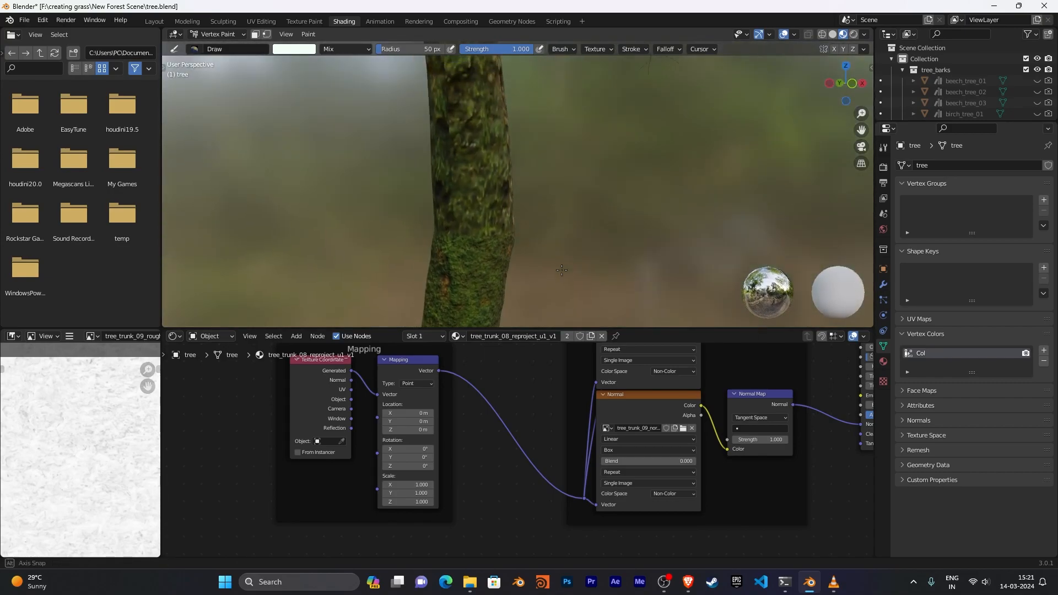
# Set the second bark's Mapping scale to 12 on X, Y and Z and check the texture on the trunk.
pyautogui.click(410, 487)
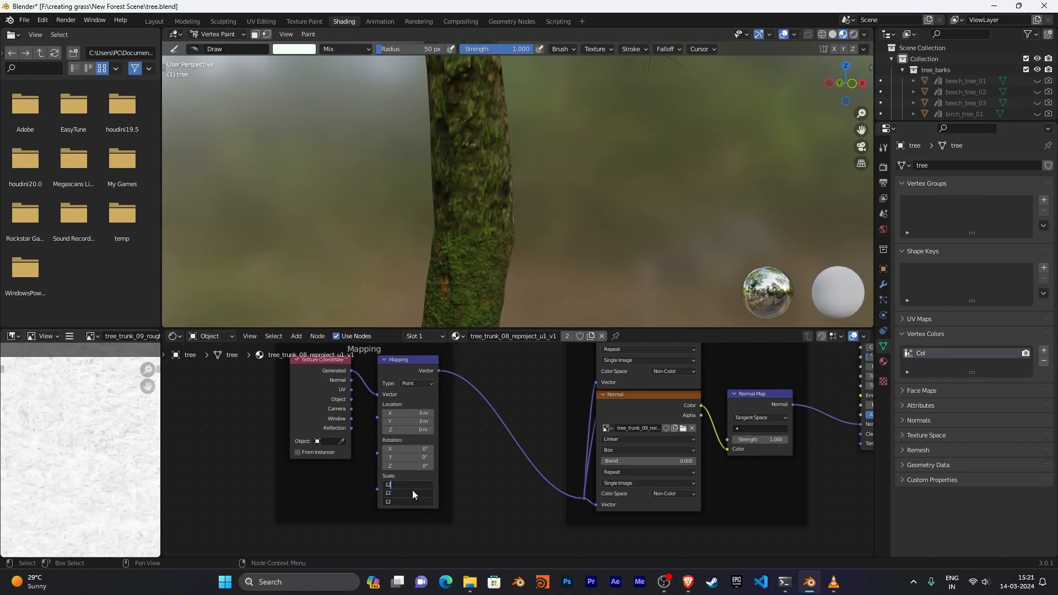
pyautogui.write('12')
pyautogui.press('Return')
pyautogui.moveTo(543, 269); pyautogui.dragTo(529, 160, button='middle')
pyautogui.scroll(5, 524, 265)
pyautogui.scroll(1, 525, 265)
pyautogui.scroll(-1, 525, 265)
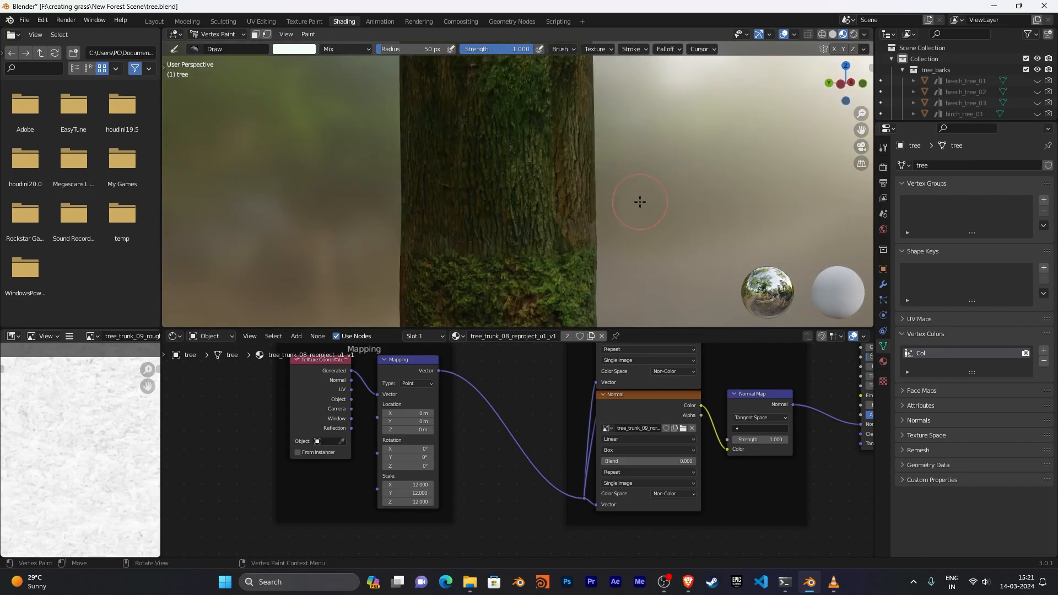
# Inspect the trunk and branch bark from several sides for hard seams between the box projections.
pyautogui.scroll(-3, 639, 201)
pyautogui.moveTo(622, 206); pyautogui.dragTo(606, 221, button='middle')
pyautogui.moveTo(570, 257); pyautogui.dragTo(466, 218, button='middle')
pyautogui.moveTo(675, 231)
pyautogui.mouseDown(button='middle')
pyautogui.moveTo(491, 170)
pyautogui.moveTo(409, 172)
pyautogui.moveTo(548, 204)
pyautogui.moveTo(498, 164)
pyautogui.moveTo(603, 203)
pyautogui.moveTo(603, 214)
pyautogui.mouseUp(button='middle')
pyautogui.scroll(3, 595, 208)
pyautogui.scroll(2, 603, 214)
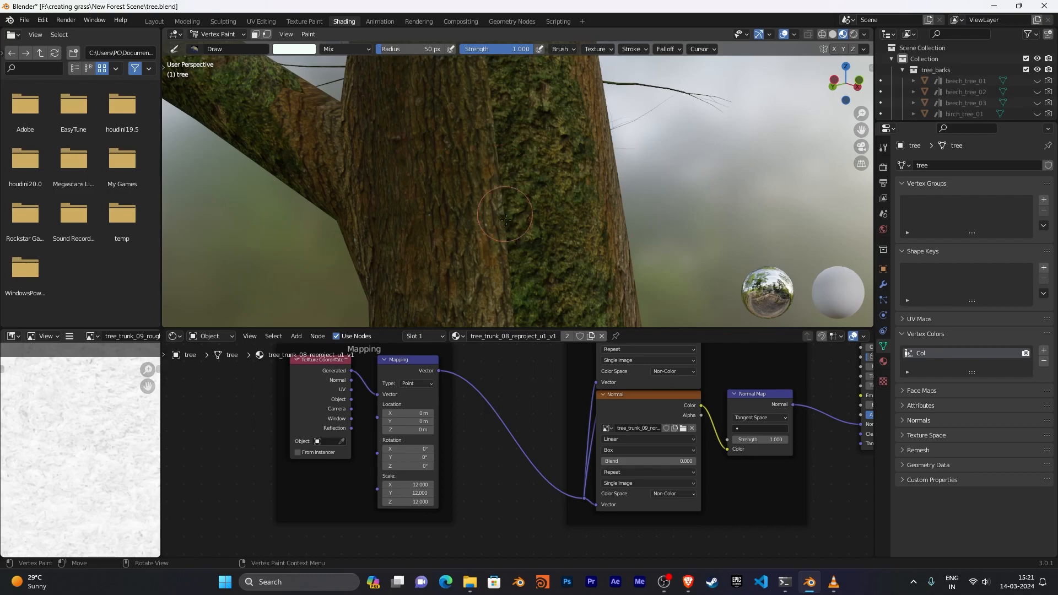
pyautogui.scroll(-3, 496, 165)
pyautogui.moveTo(496, 165)
pyautogui.mouseDown(button='middle')
pyautogui.moveTo(411, 218)
pyautogui.moveTo(634, 270)
pyautogui.mouseUp(button='middle')
pyautogui.scroll(2, 613, 286)
pyautogui.scroll(3, 613, 286)
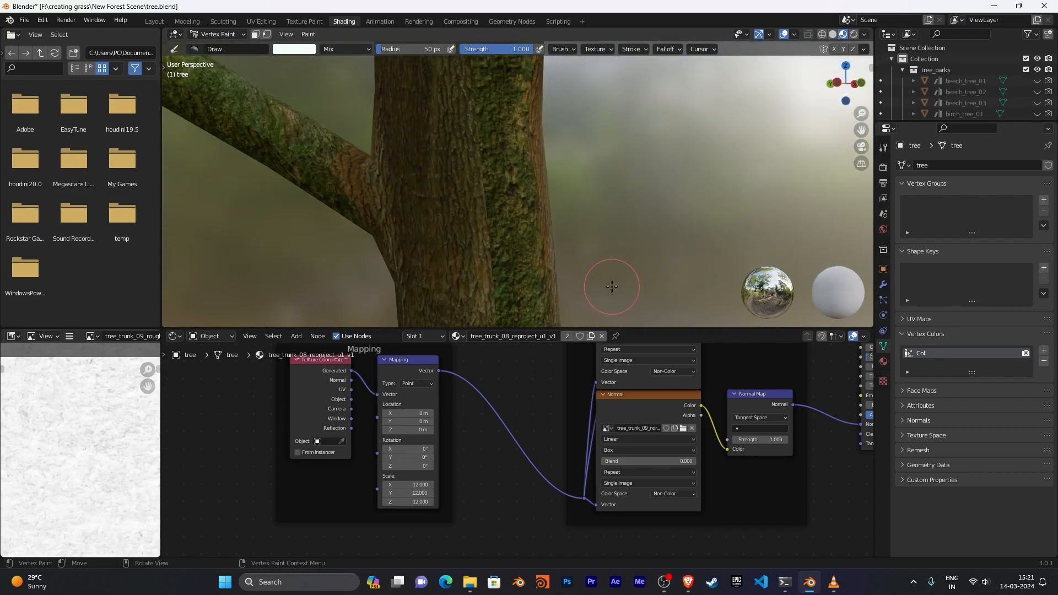
# Set the Box projection Blend of the tree shader.jpg texture to about 0.795.
pyautogui.scroll(-1, 722, 458)
pyautogui.moveTo(722, 474); pyautogui.dragTo(615, 549, button='middle')
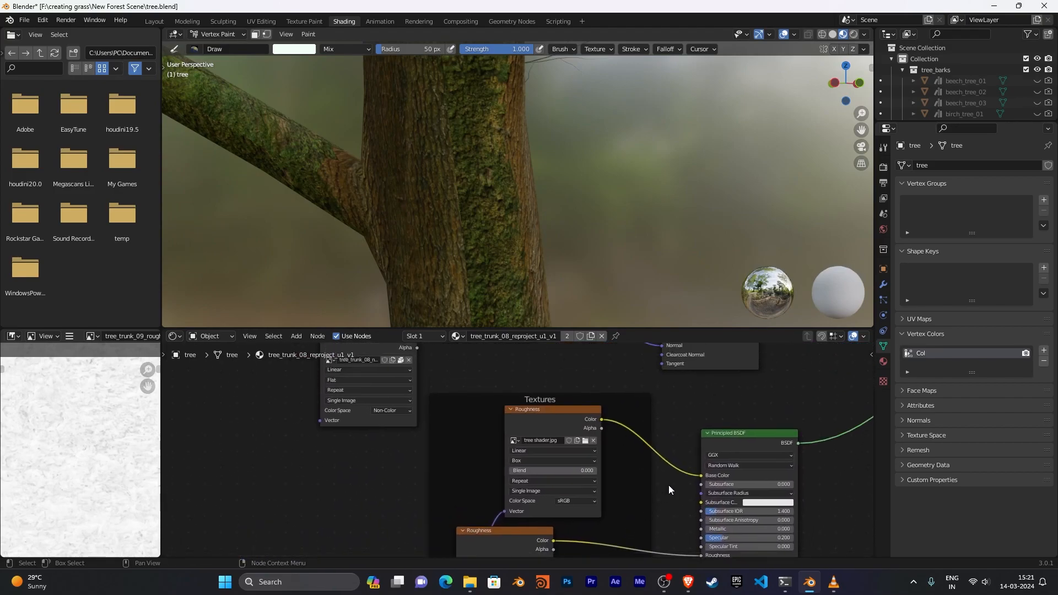
pyautogui.moveTo(537, 471); pyautogui.dragTo(579, 476)
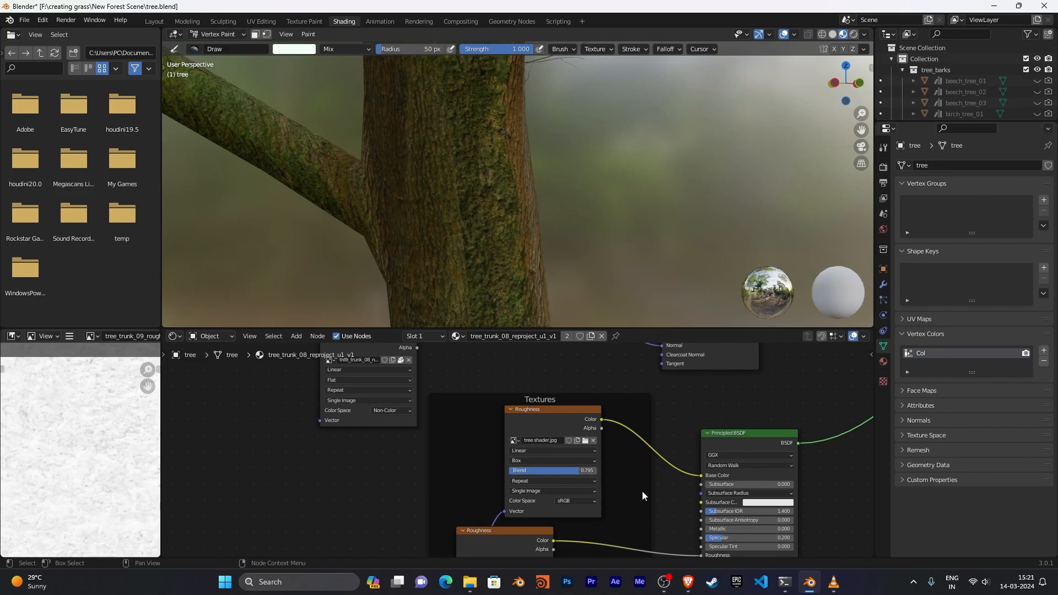
# Set the Box projection Blend to 0.8 on the second bark's roughness texture and about 0.741 on its normal texture.
pyautogui.moveTo(643, 495); pyautogui.dragTo(663, 373, button='middle')
pyautogui.moveTo(513, 470); pyautogui.dragTo(550, 470)
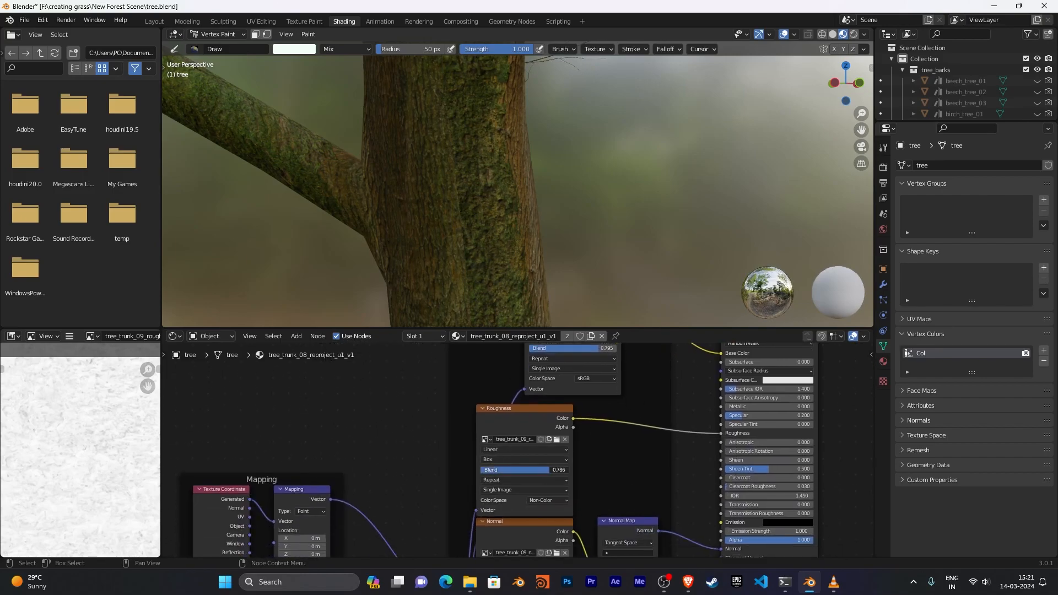
pyautogui.moveTo(621, 469); pyautogui.dragTo(618, 364, button='middle')
pyautogui.moveTo(518, 478); pyautogui.dragTo(541, 478)
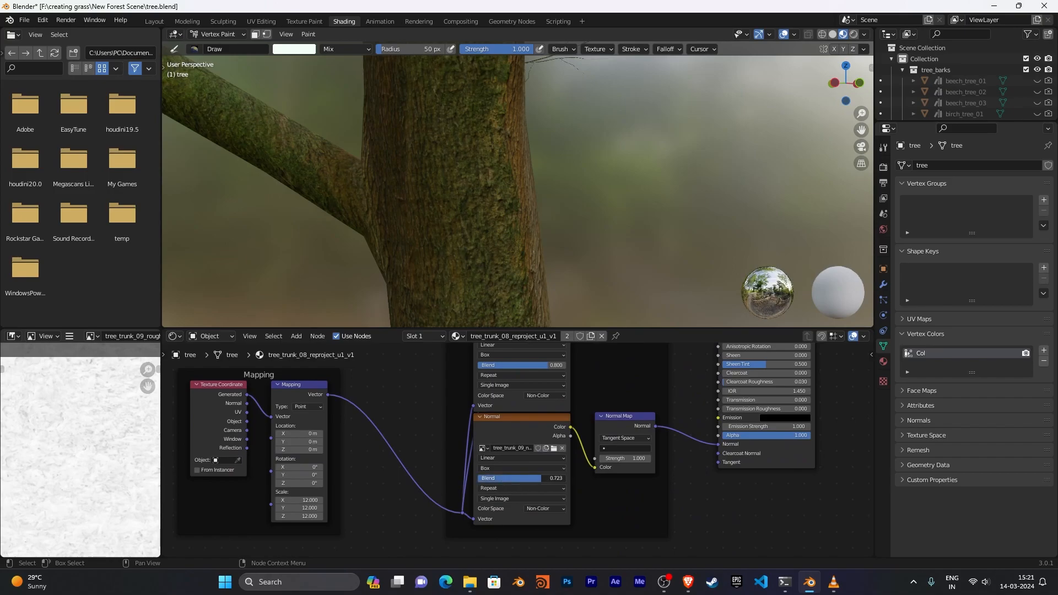
# Examine the blended bark over the whole tree, and review the material's complete node setup.
pyautogui.moveTo(567, 130)
pyautogui.keyDown('shift'); pyautogui.mouseDown(button='middle')
pyautogui.moveTo(583, 196)
pyautogui.moveTo(572, 147)
pyautogui.moveTo(646, 128)
pyautogui.moveTo(603, 215)
pyautogui.moveTo(673, 253)
pyautogui.moveTo(560, 196)
pyautogui.moveTo(594, 202)
pyautogui.moveTo(593, 179)
pyautogui.moveTo(617, 183)
pyautogui.moveTo(582, 154)
pyautogui.moveTo(572, 199)
pyautogui.moveTo(510, 196)
pyautogui.moveTo(545, 181)
pyautogui.moveTo(588, 213)
pyautogui.moveTo(541, 193)
pyautogui.mouseUp(button='middle'); pyautogui.keyUp('shift')
pyautogui.scroll(4, 542, 188)
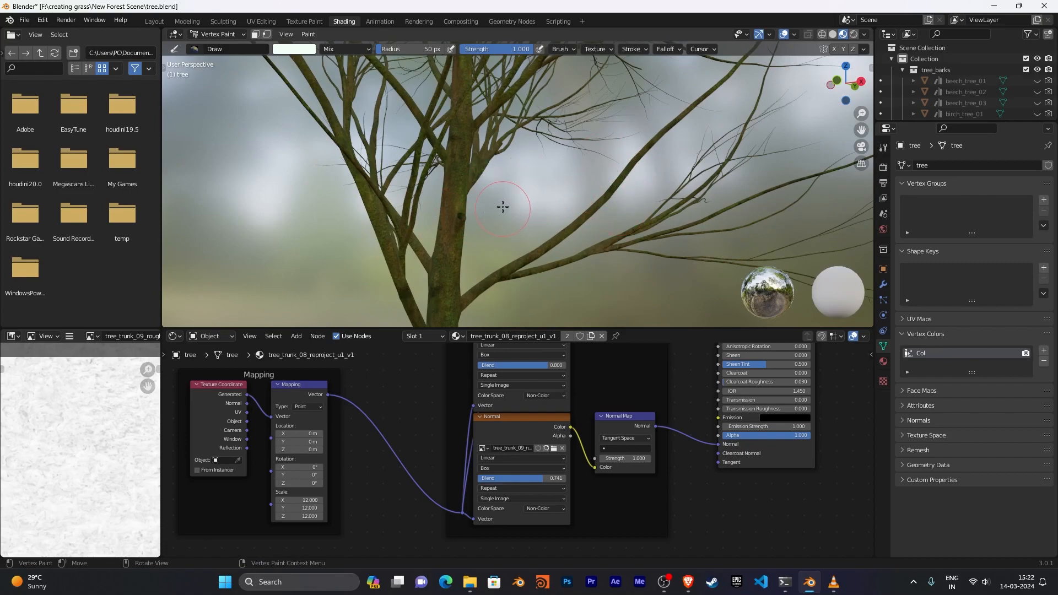
pyautogui.scroll(-4, 524, 242)
pyautogui.moveTo(534, 242); pyautogui.dragTo(473, 266, button='middle')
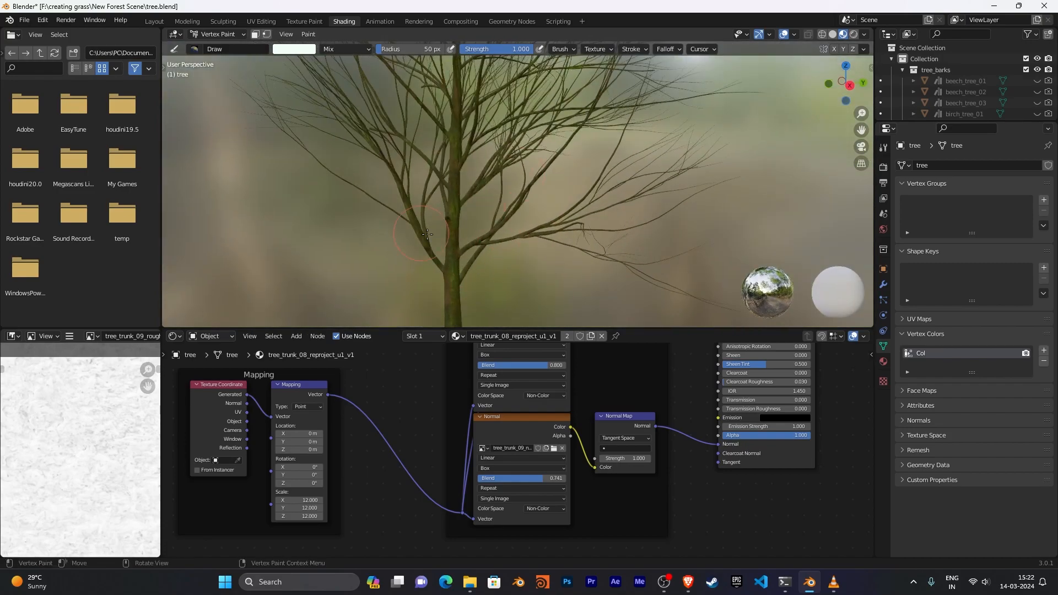
pyautogui.scroll(-4, 538, 234)
pyautogui.moveTo(544, 234); pyautogui.dragTo(584, 240, button='middle')
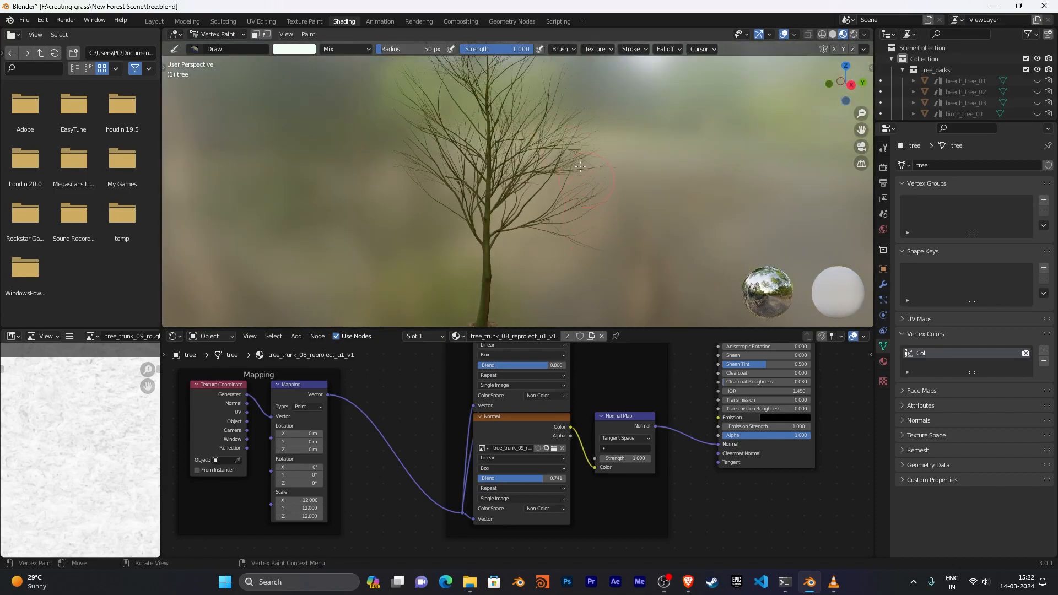
pyautogui.scroll(-4, 753, 514)
pyautogui.moveTo(788, 518); pyautogui.dragTo(567, 377, button='middle')
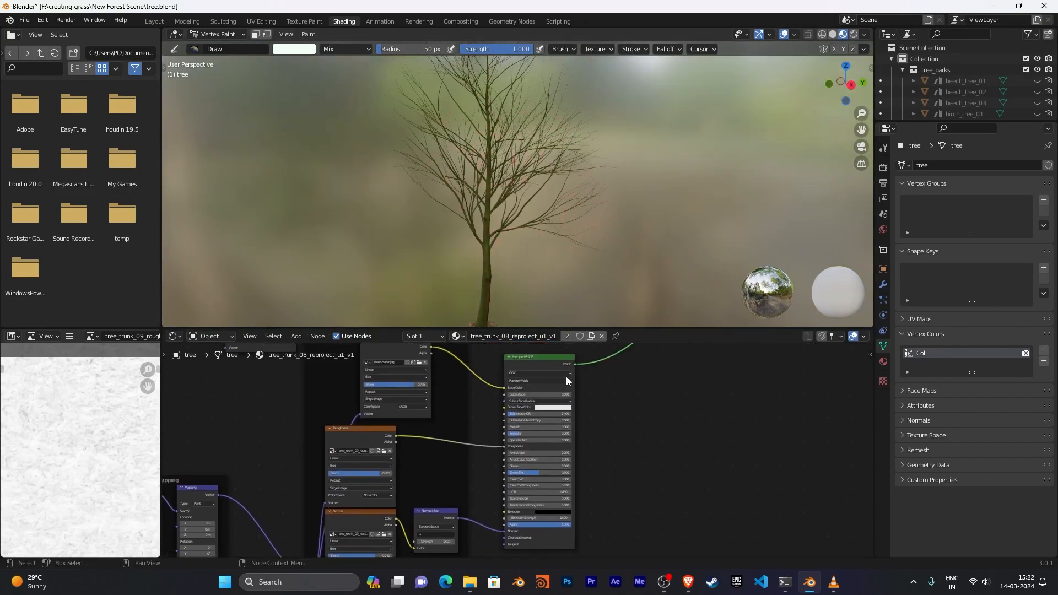
pyautogui.scroll(-5, 699, 429)
pyautogui.moveTo(695, 419); pyautogui.dragTo(555, 542, button='middle')
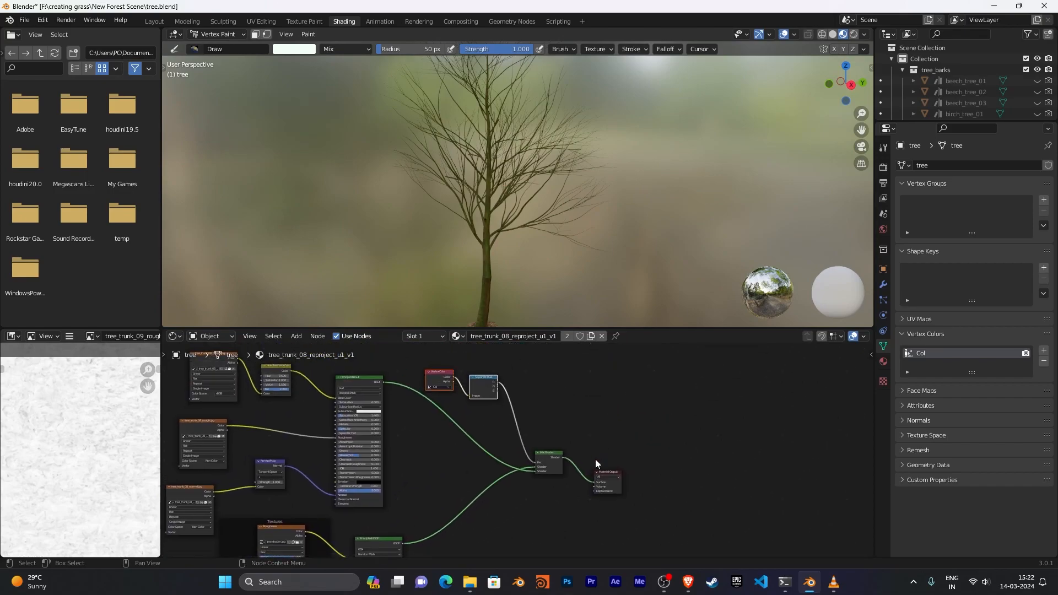
# Switch to the Layout workspace, put the tree in Object Mode and select it.
pyautogui.click(620, 410)
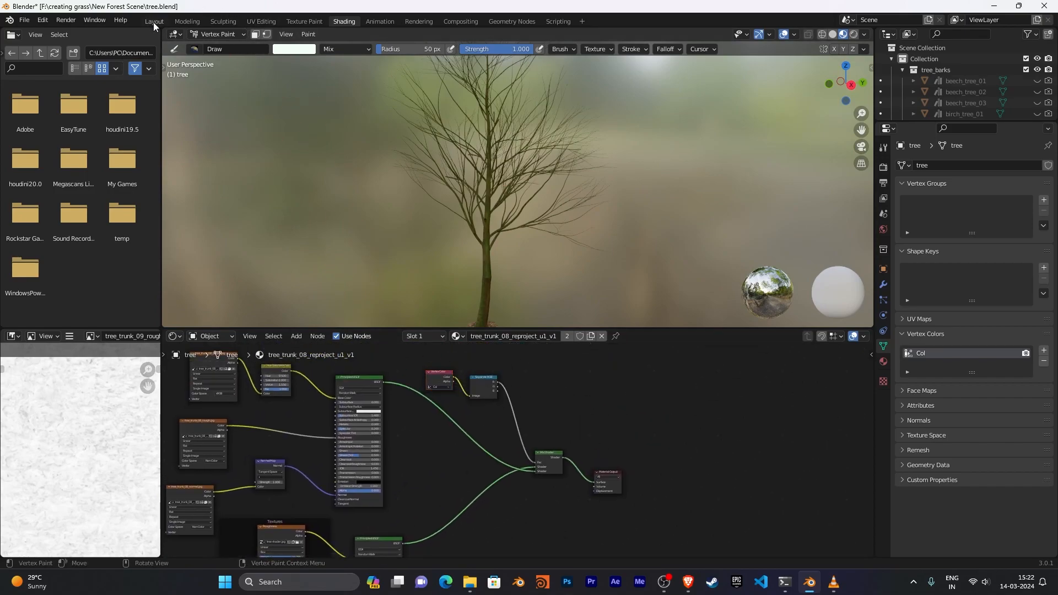
pyautogui.click(154, 21)
pyautogui.click(69, 35)
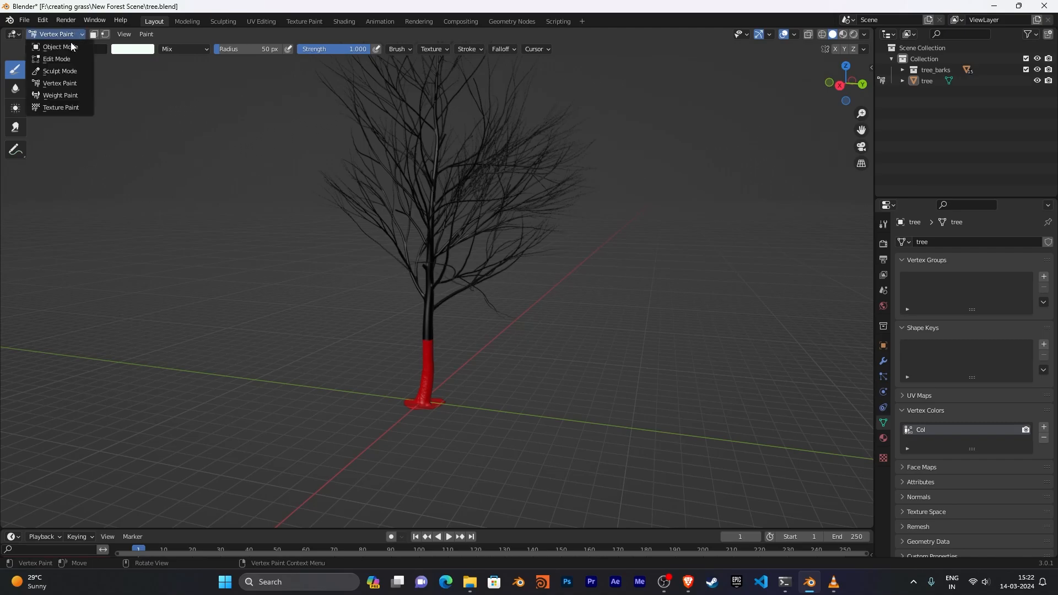
pyautogui.click(59, 47)
pyautogui.click(441, 266)
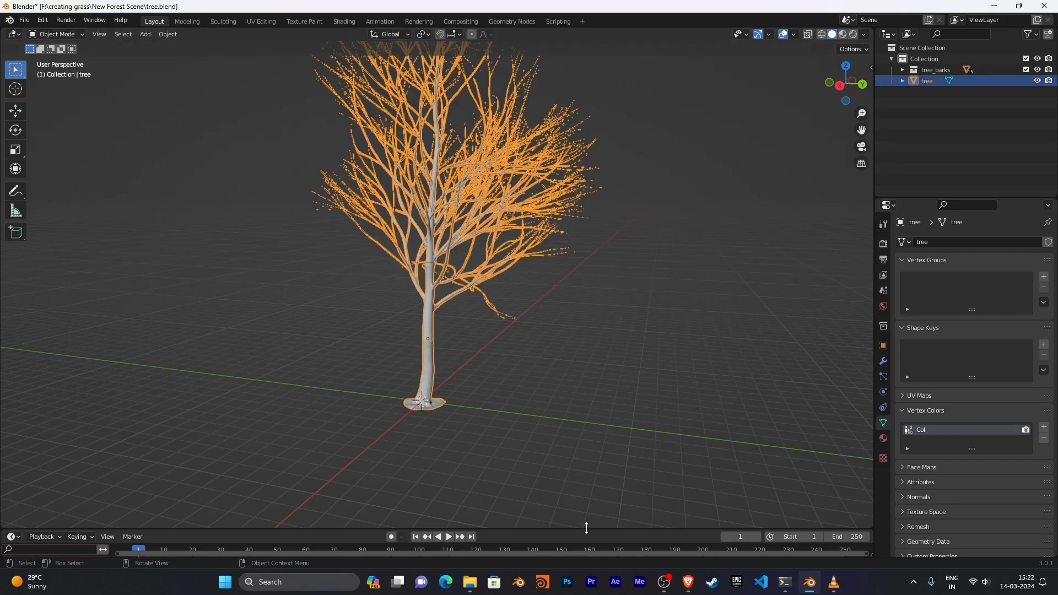
# Enlarge the lower area, turn it into a Geometry Node Editor and create a new geometry node tree on the tree.
pyautogui.moveTo(586, 528); pyautogui.dragTo(584, 398)
pyautogui.click(20, 404)
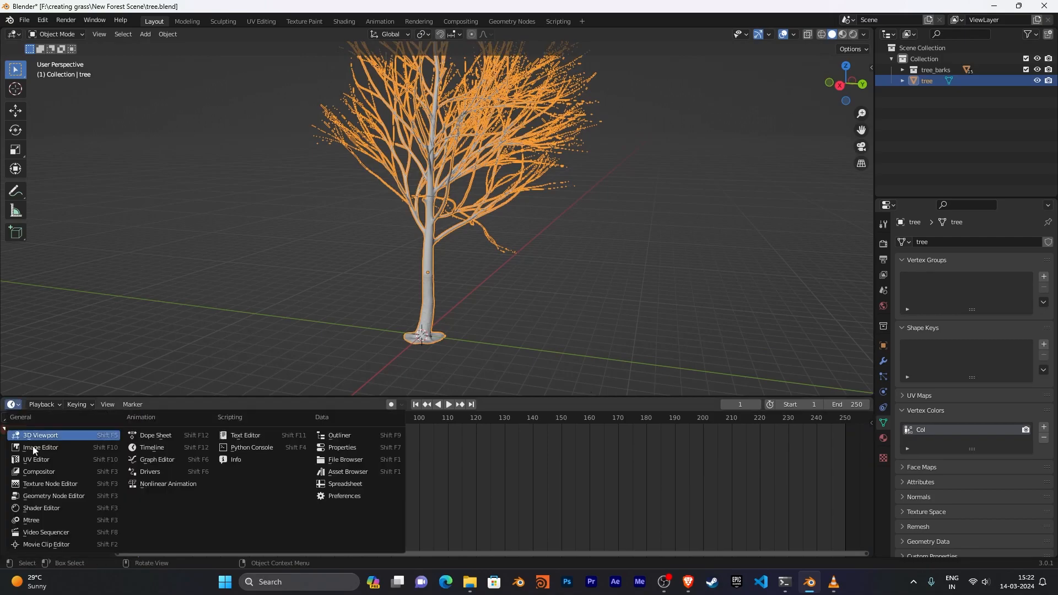
pyautogui.click(75, 498)
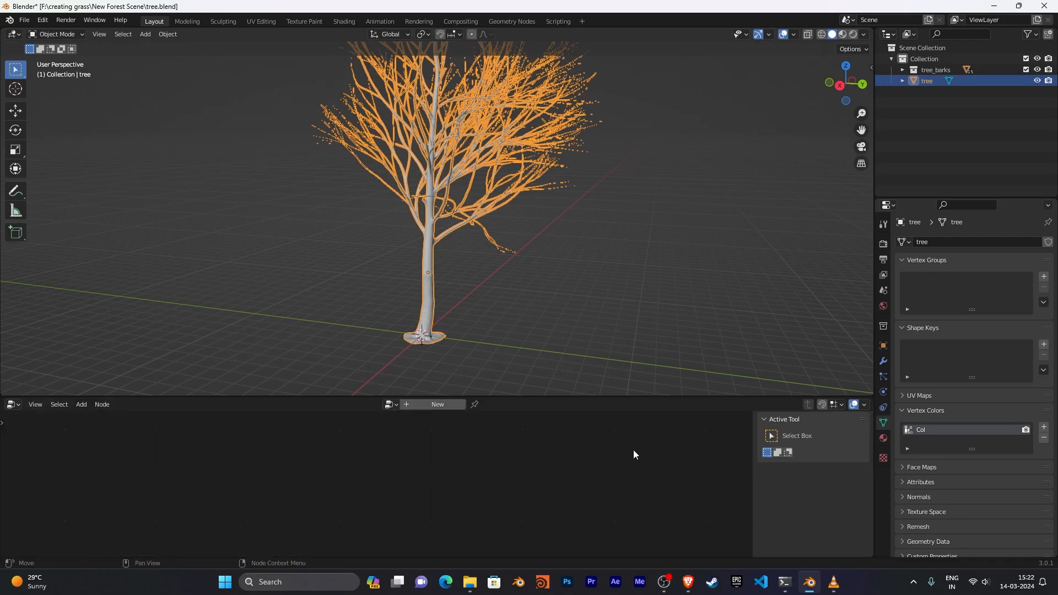
pyautogui.click(421, 405)
pyautogui.scroll(3, 563, 455)
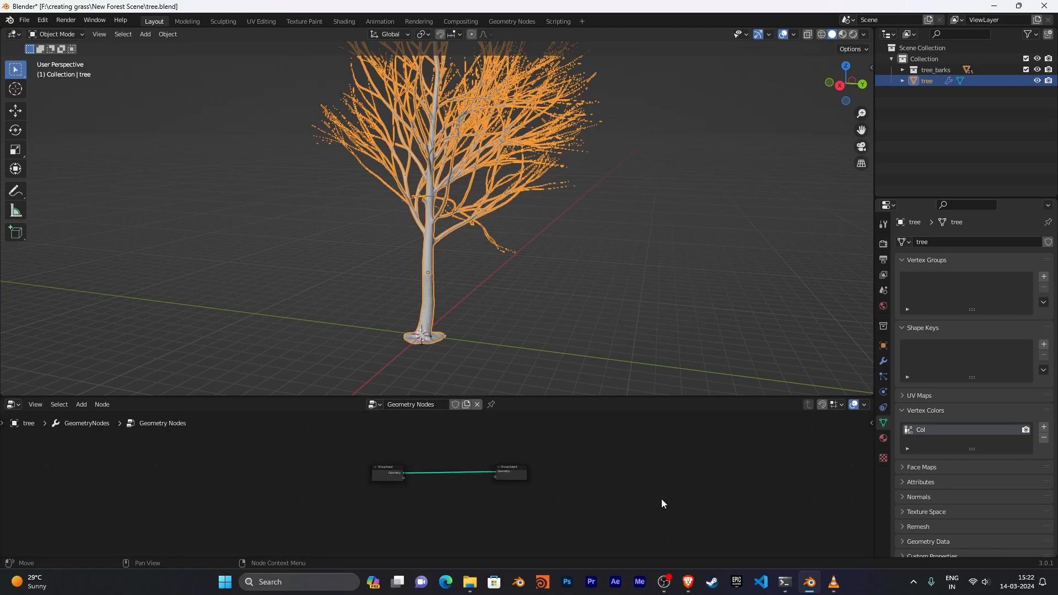
pyautogui.moveTo(581, 498)
pyautogui.mouseDown(button='middle')
pyautogui.moveTo(623, 471)
pyautogui.moveTo(601, 498)
pyautogui.moveTo(546, 524)
pyautogui.moveTo(597, 494)
pyautogui.mouseUp(button='middle')
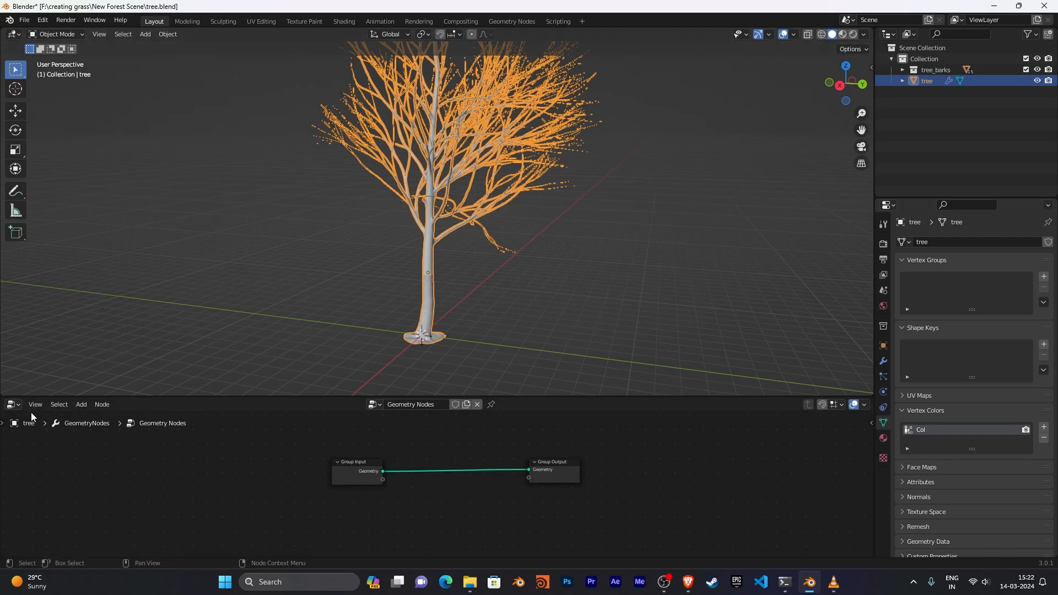
# Change the lower area to the Mtree editor and create a new node tree.
pyautogui.click(14, 406)
pyautogui.click(46, 520)
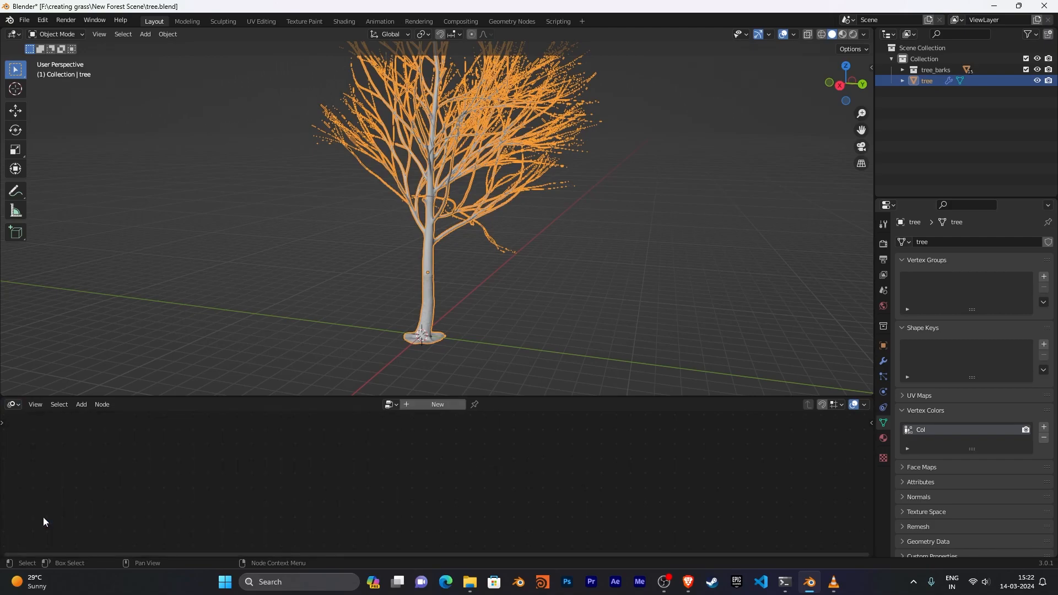
pyautogui.click(431, 407)
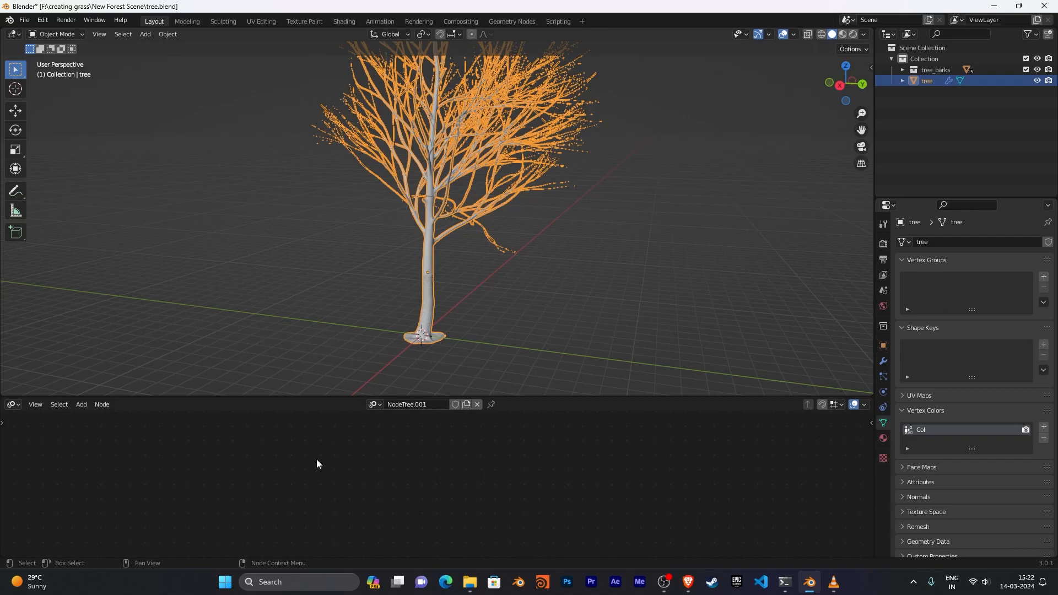
# Add a Tree Mesher, a Trunk and a Branches node, placed side by side in the Mtree node tree.
pyautogui.click(81, 404)
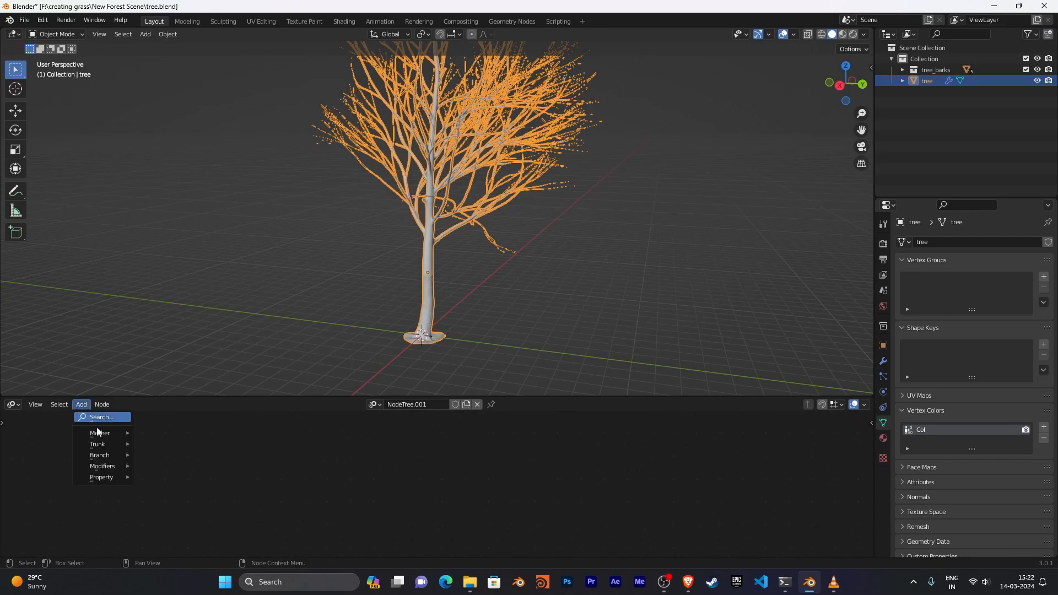
pyautogui.click(165, 433)
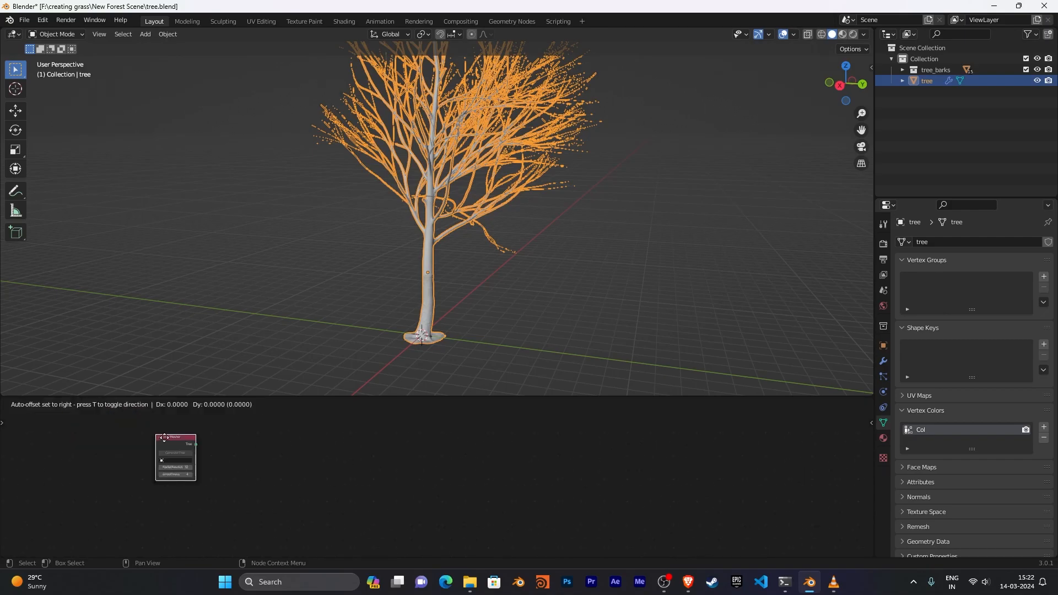
pyautogui.click(81, 405)
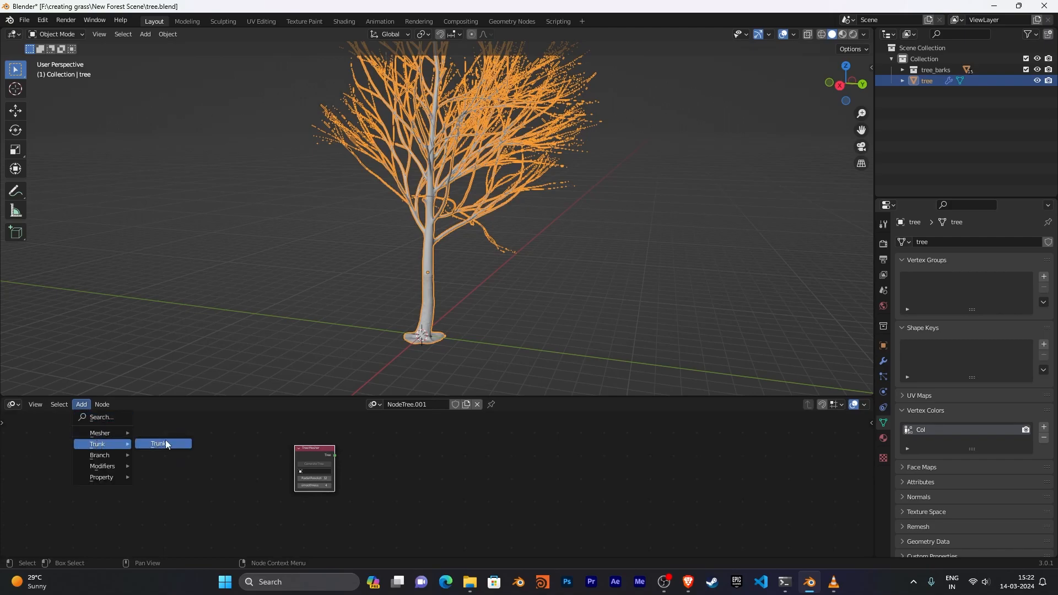
pyautogui.click(162, 443)
pyautogui.click(363, 434)
pyautogui.click(81, 404)
pyautogui.moveTo(104, 459)
pyautogui.click(161, 455)
pyautogui.click(441, 448)
pyautogui.scroll(4, 529, 479)
pyautogui.moveTo(545, 459); pyautogui.dragTo(629, 506, button='middle')
pyautogui.scroll(4, 630, 506)
# Link Tree Mesher to Trunk and Trunk to Branches, and generate the tree.
pyautogui.moveTo(353, 470); pyautogui.dragTo(407, 469)
pyautogui.moveTo(482, 451); pyautogui.dragTo(531, 471)
pyautogui.click(325, 485)
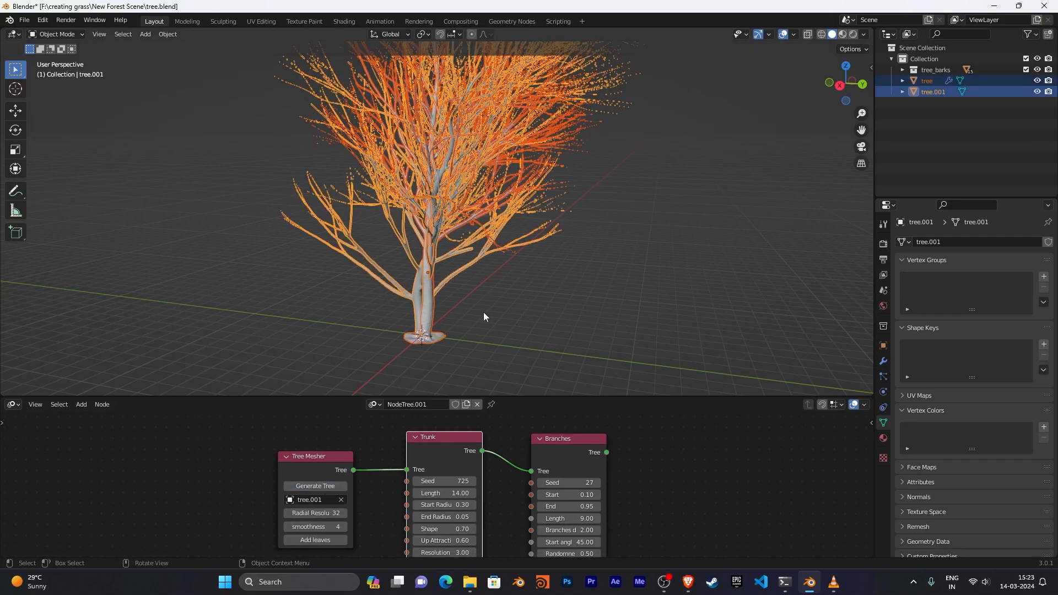
# Move the generated tree clear of the original one and add leaves to it.
pyautogui.click(462, 319)
pyautogui.click(430, 313)
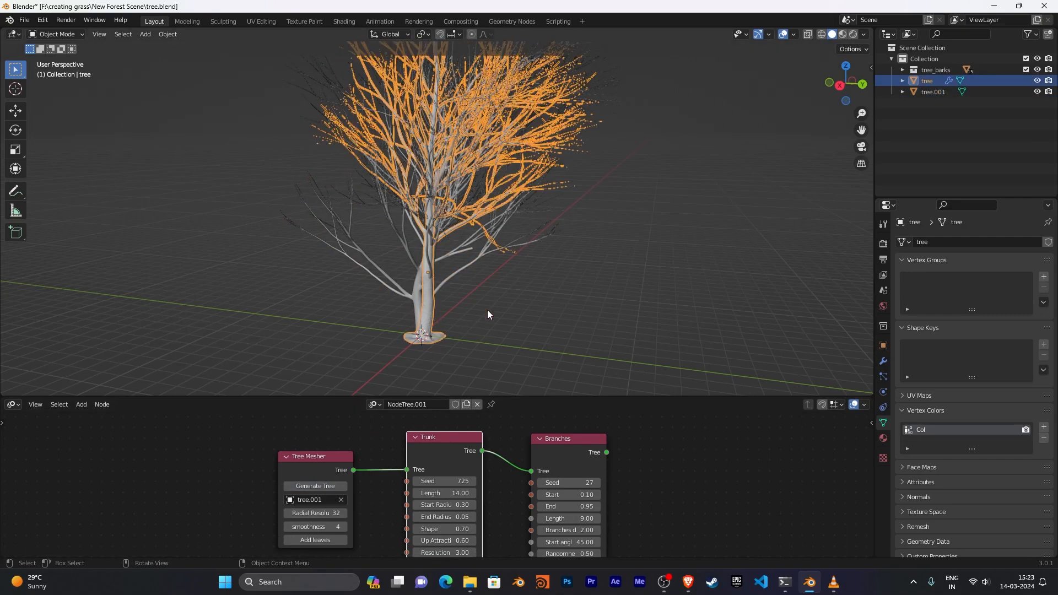
pyautogui.click(386, 273)
pyautogui.press('g')
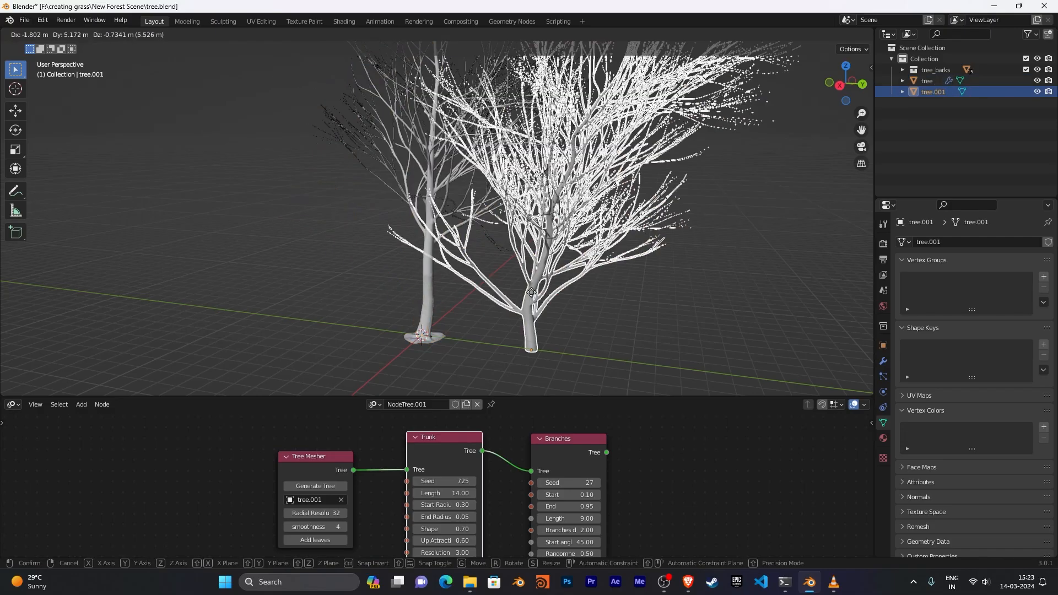
pyautogui.click(672, 318)
pyautogui.keyDown('shift'); pyautogui.moveTo(805, 336); pyautogui.dragTo(609, 331, button='middle'); pyautogui.keyUp('shift')
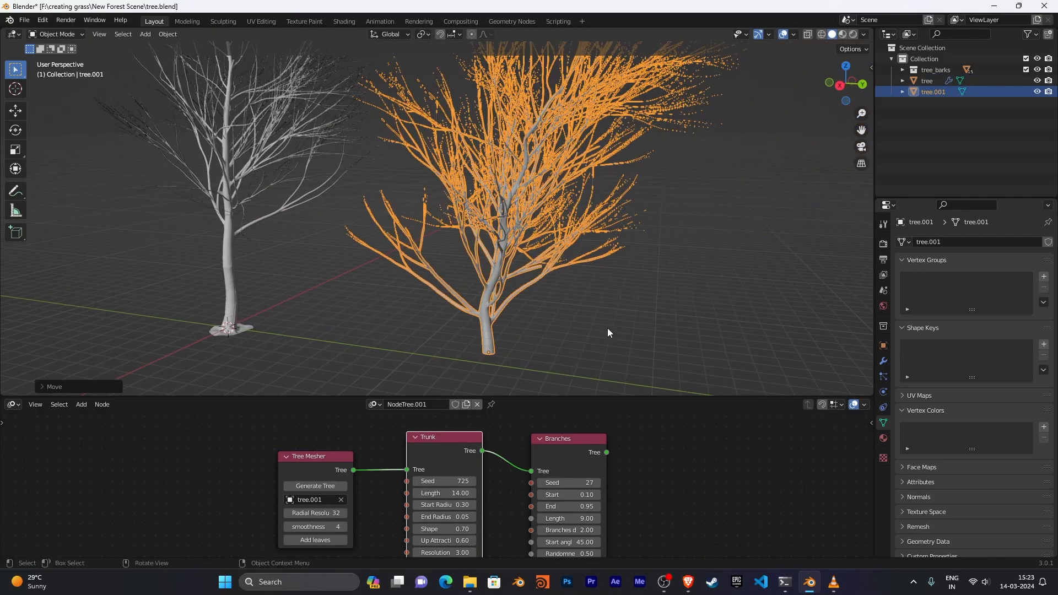
pyautogui.scroll(-2, 615, 333)
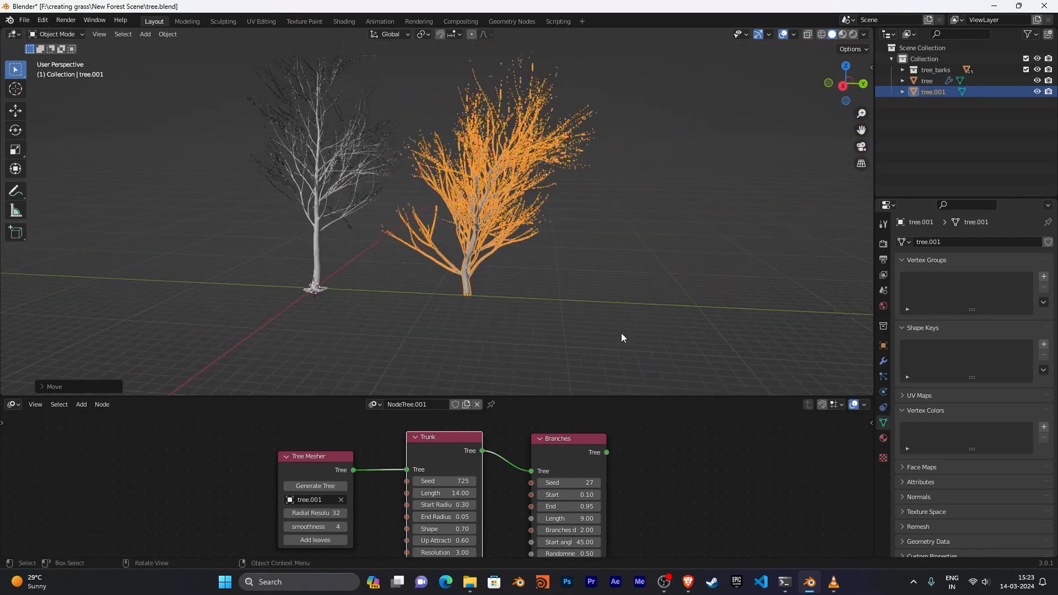
pyautogui.click(313, 540)
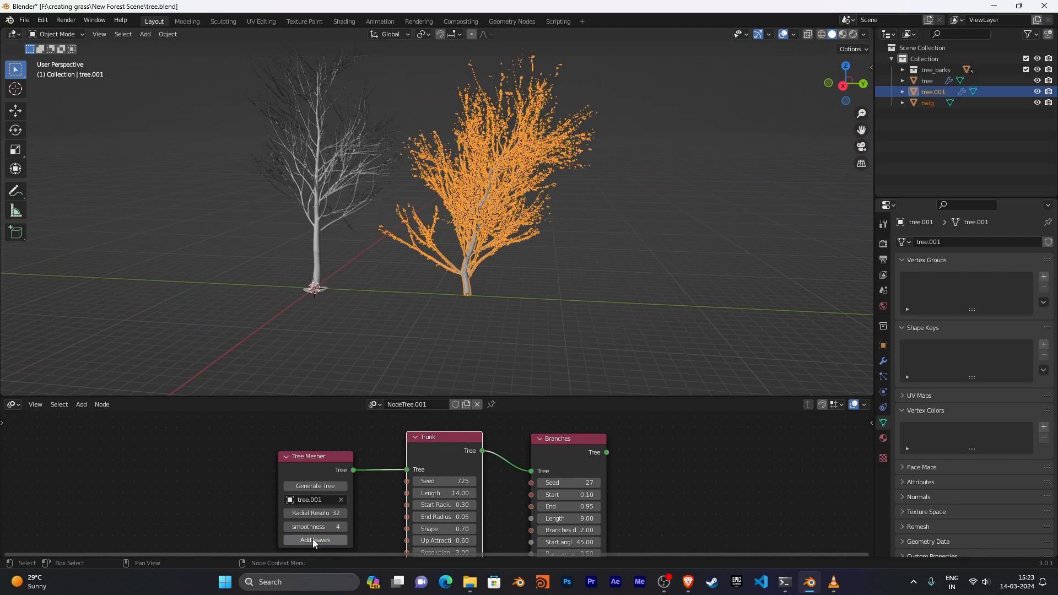
# Delete the generated tree but keep the twig, and unlink the Mtree node tree from the editor.
pyautogui.click(635, 252)
pyautogui.moveTo(503, 116); pyautogui.dragTo(600, 235)
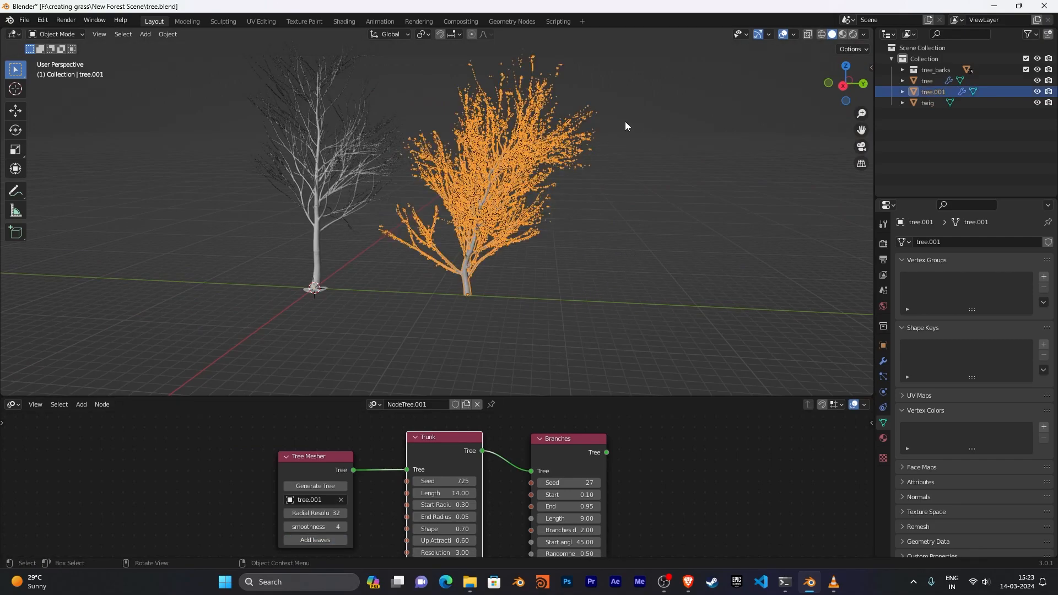
pyautogui.press('Delete')
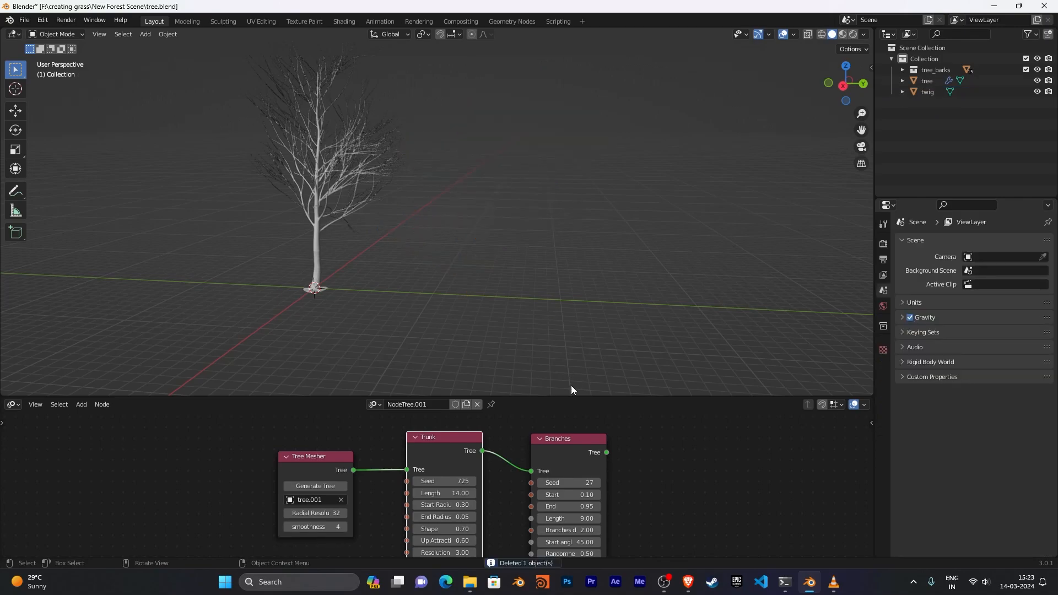
pyautogui.click(477, 404)
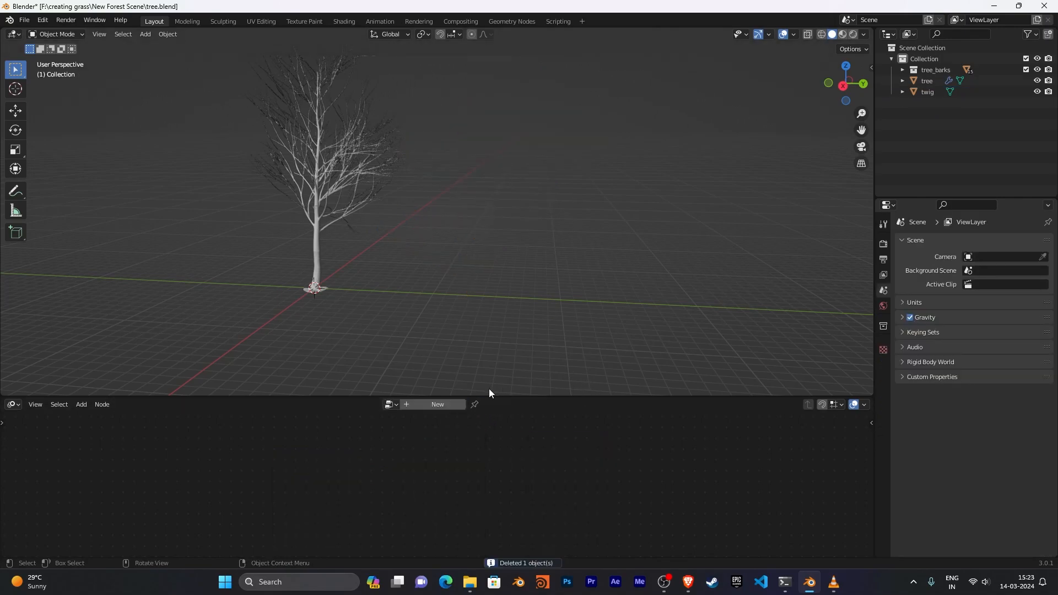
# Return the lower area to the Geometry Node Editor and select the original tree to show its geometry nodes.
pyautogui.click(930, 94)
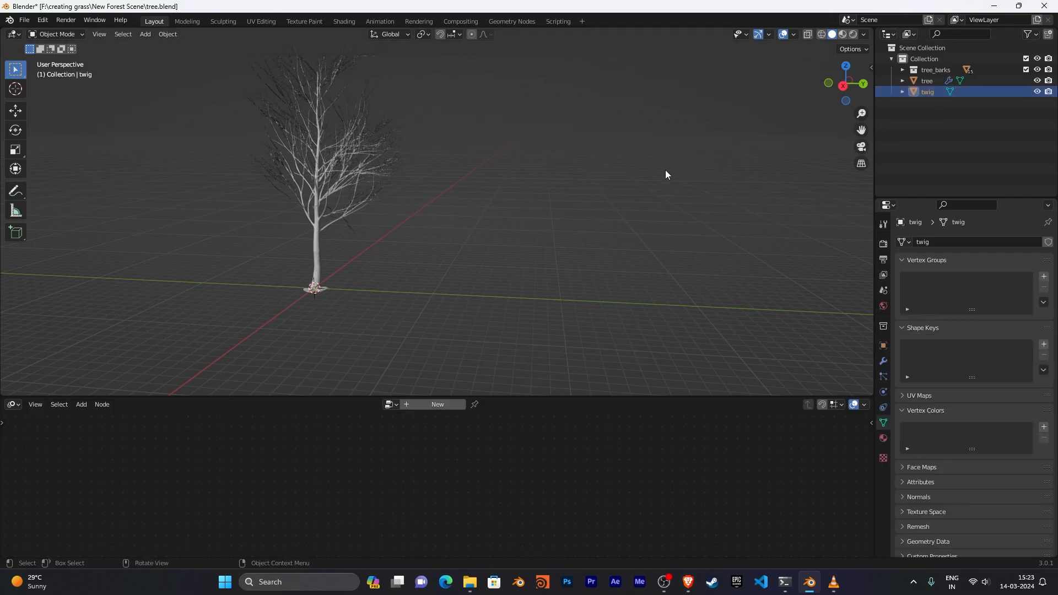
pyautogui.moveTo(671, 255); pyautogui.dragTo(603, 272, button='middle')
pyautogui.click(12, 404)
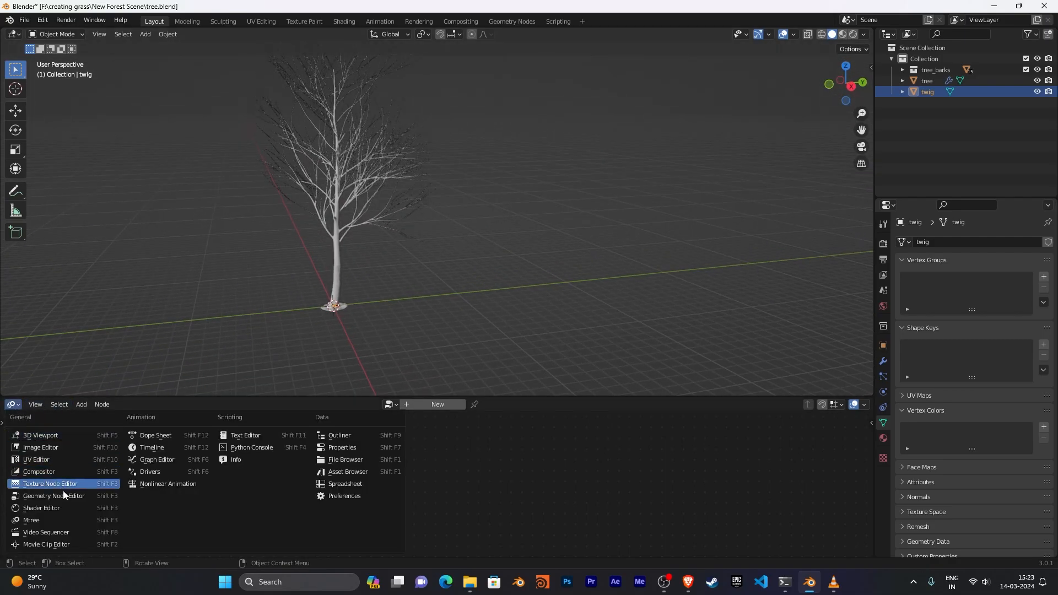
pyautogui.click(63, 496)
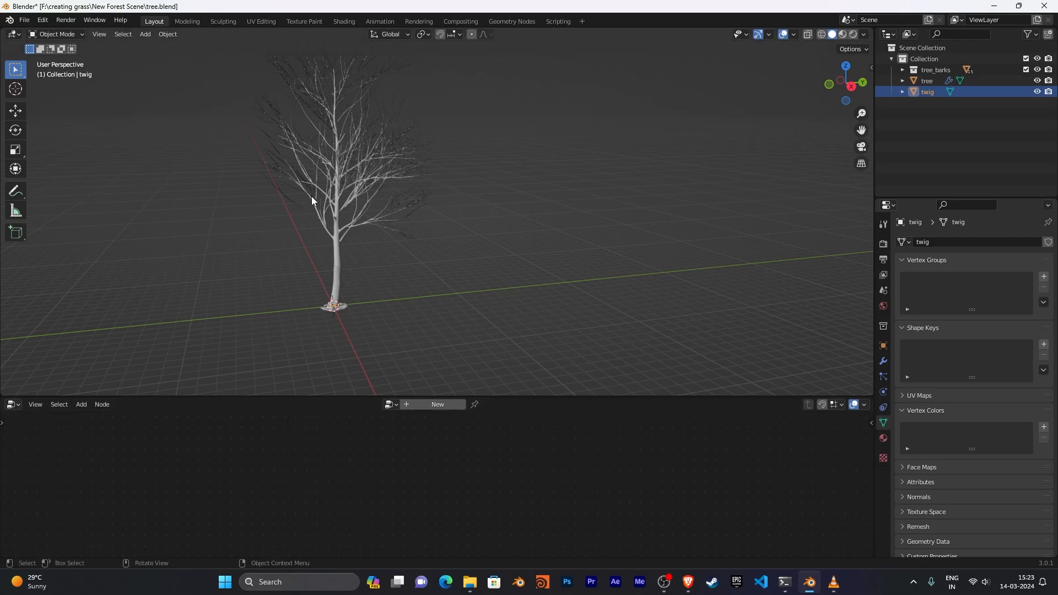
pyautogui.click(336, 206)
pyautogui.moveTo(669, 474); pyautogui.dragTo(529, 451, button='middle')
pyautogui.scroll(-2, 529, 451)
pyautogui.moveTo(556, 459); pyautogui.dragTo(609, 448, button='middle')
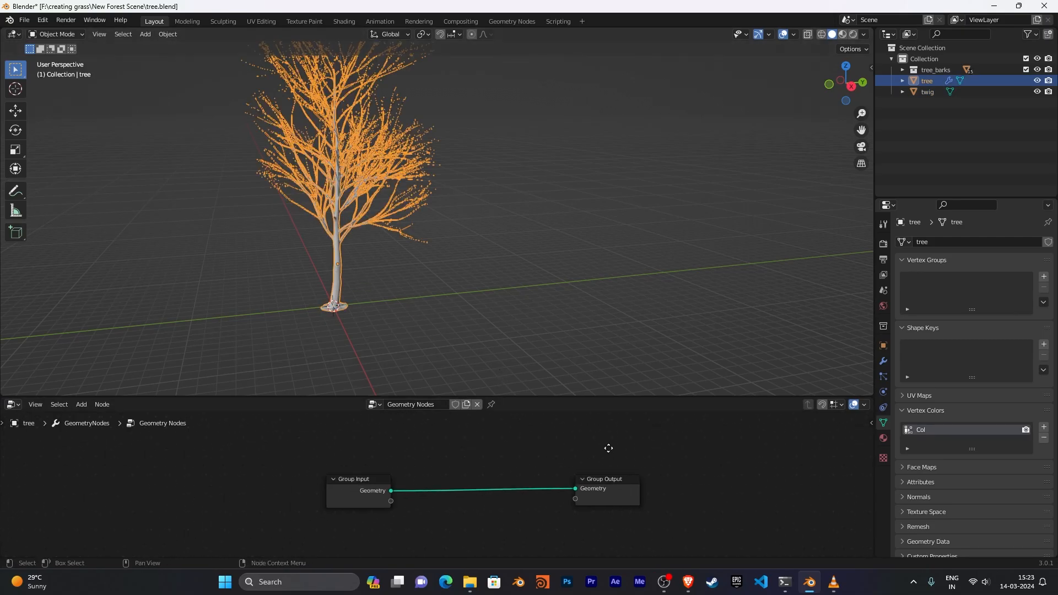
# Insert a Distribute Points on Faces node between Group Input and Group Output.
pyautogui.hotkey('shift', 'a')
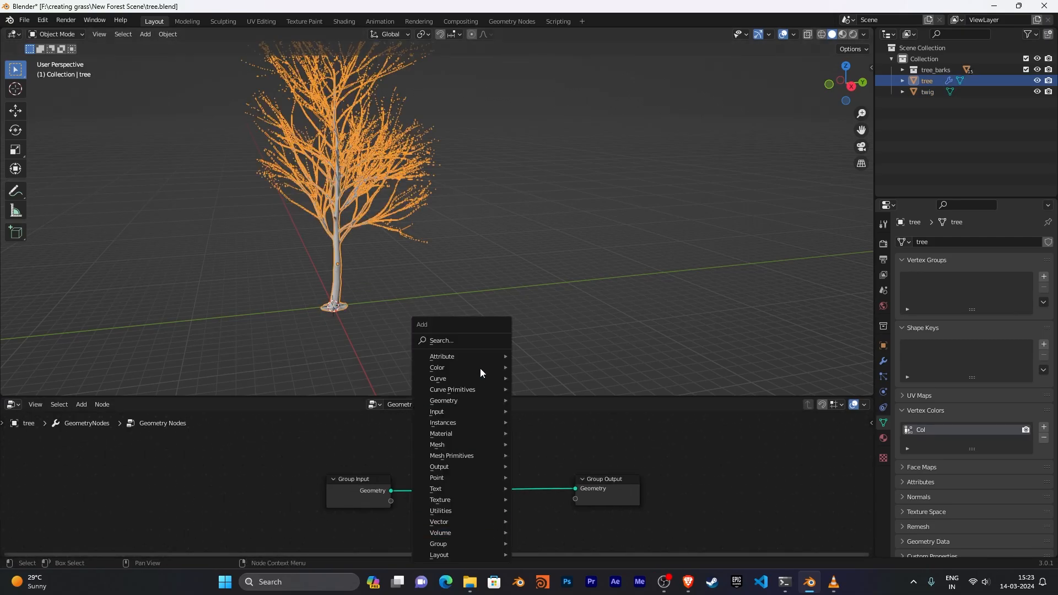
pyautogui.click(477, 335)
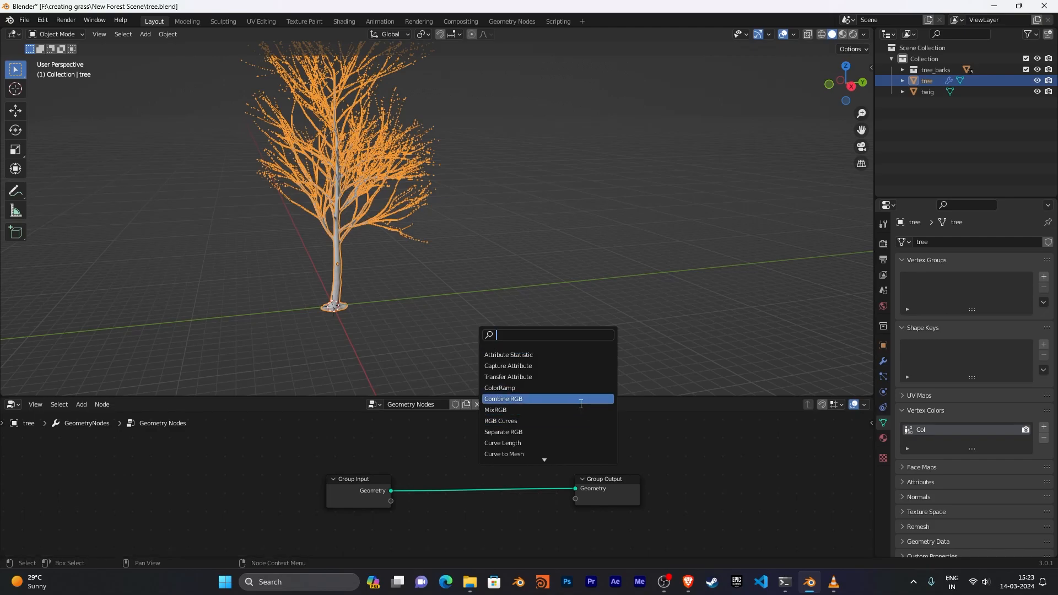
pyautogui.write('dis')
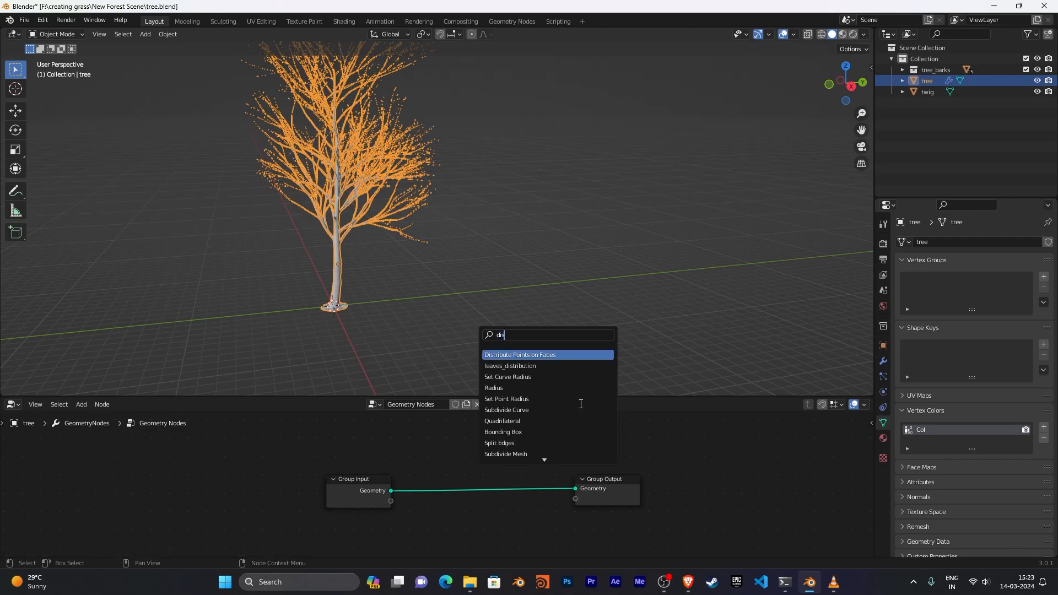
pyautogui.press('Return')
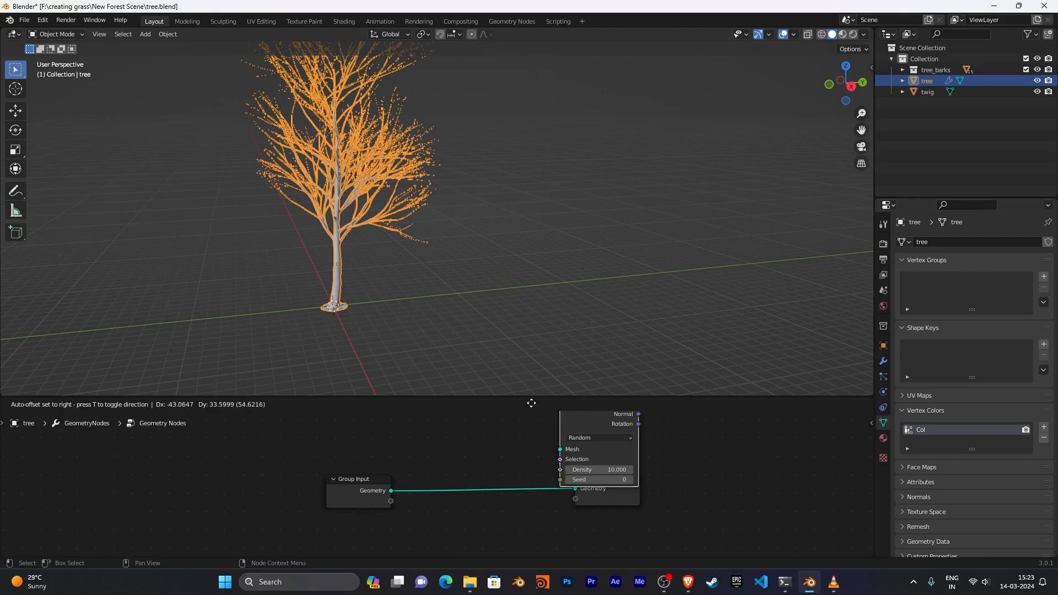
pyautogui.click(432, 441)
pyautogui.scroll(-1, 673, 503)
pyautogui.moveTo(644, 507); pyautogui.dragTo(520, 485, button='middle')
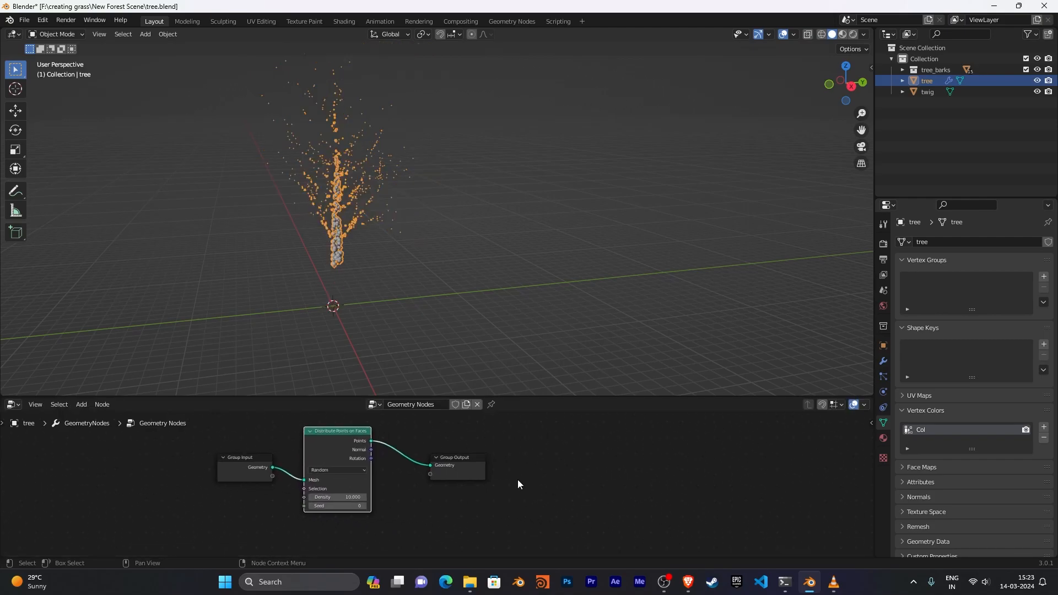
# Move Group Output farther along and insert an Instance on Points node after Distribute Points on Faces.
pyautogui.moveTo(473, 457); pyautogui.dragTo(698, 449)
pyautogui.scroll(-1, 551, 478)
pyautogui.moveTo(545, 478); pyautogui.dragTo(522, 482, button='middle')
pyautogui.hotkey('shift', 'a')
pyautogui.click(484, 340)
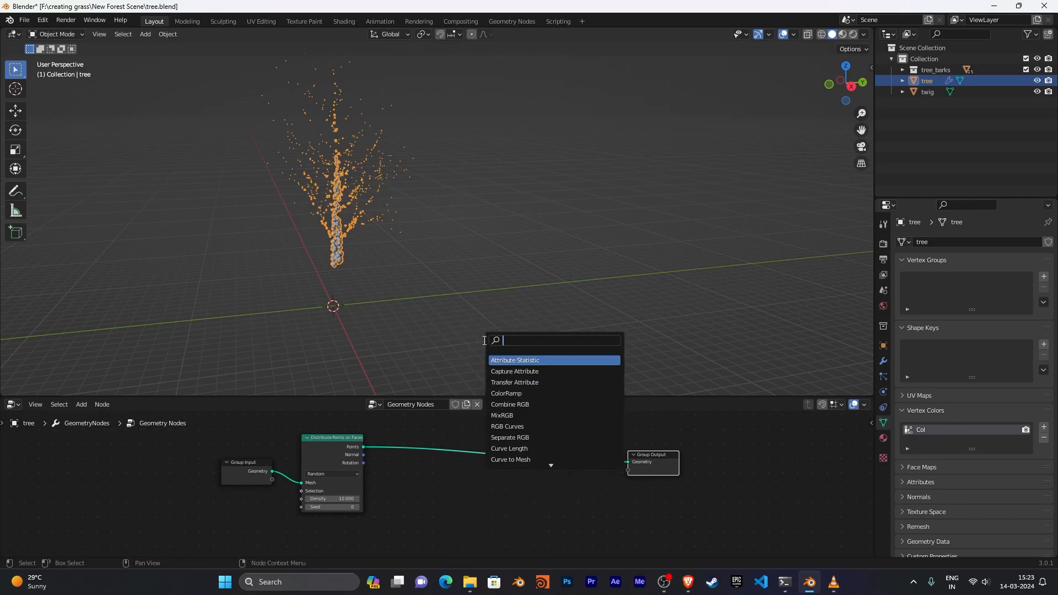
pyautogui.write('insta')
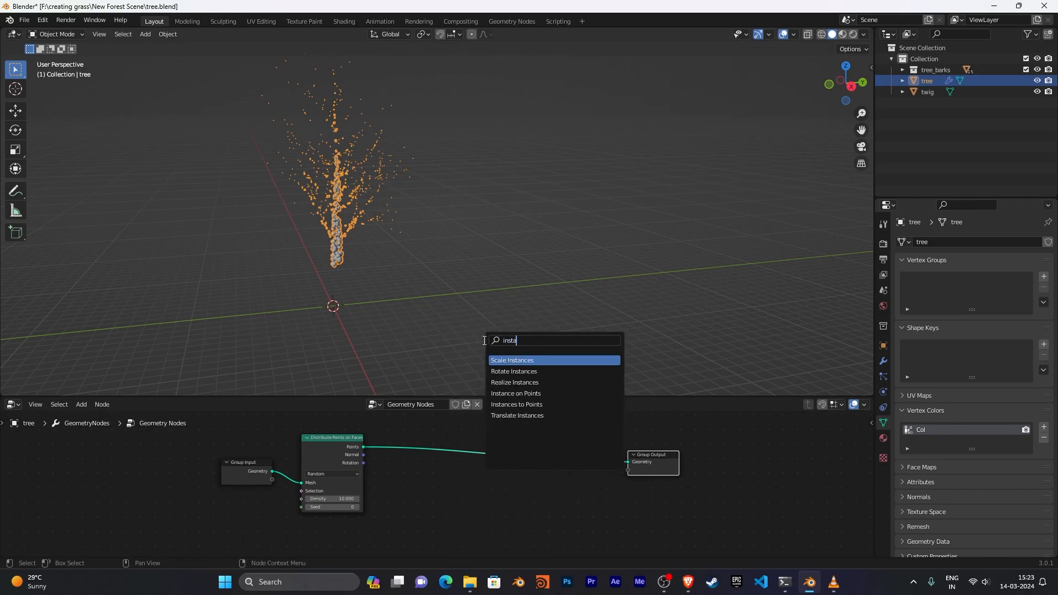
pyautogui.press('Down')
pyautogui.press('Down')
pyautogui.press('Down')
pyautogui.press('Return')
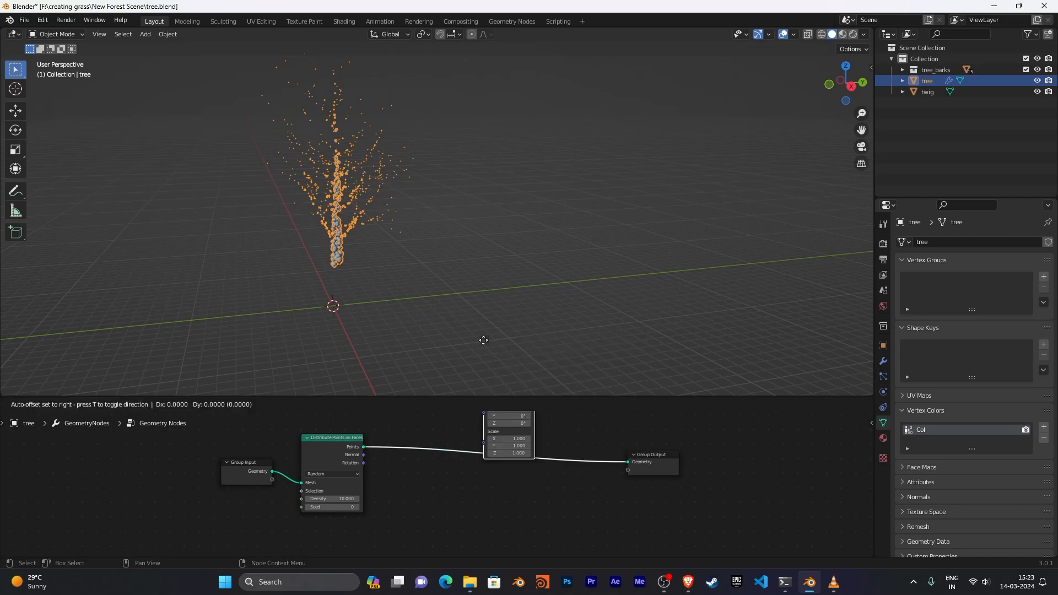
pyautogui.click(466, 420)
pyautogui.scroll(-3, 560, 467)
pyautogui.moveTo(559, 468); pyautogui.dragTo(492, 513, button='middle')
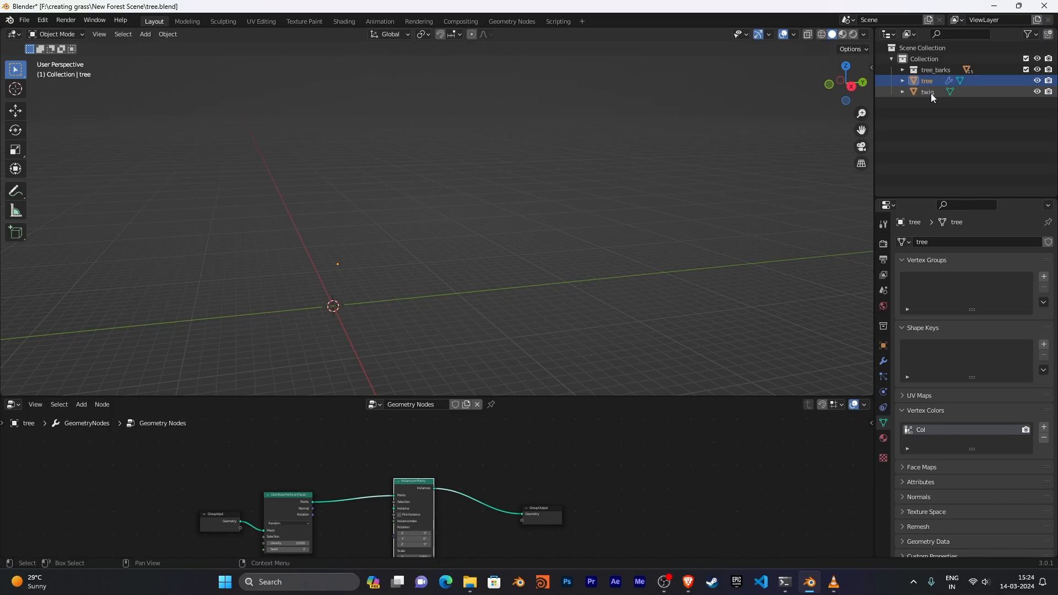
# Bring the twig object into the geometry node tree as an Object Info node.
pyautogui.moveTo(931, 92); pyautogui.dragTo(326, 536)
pyautogui.moveTo(491, 546); pyautogui.dragTo(586, 412, button='middle')
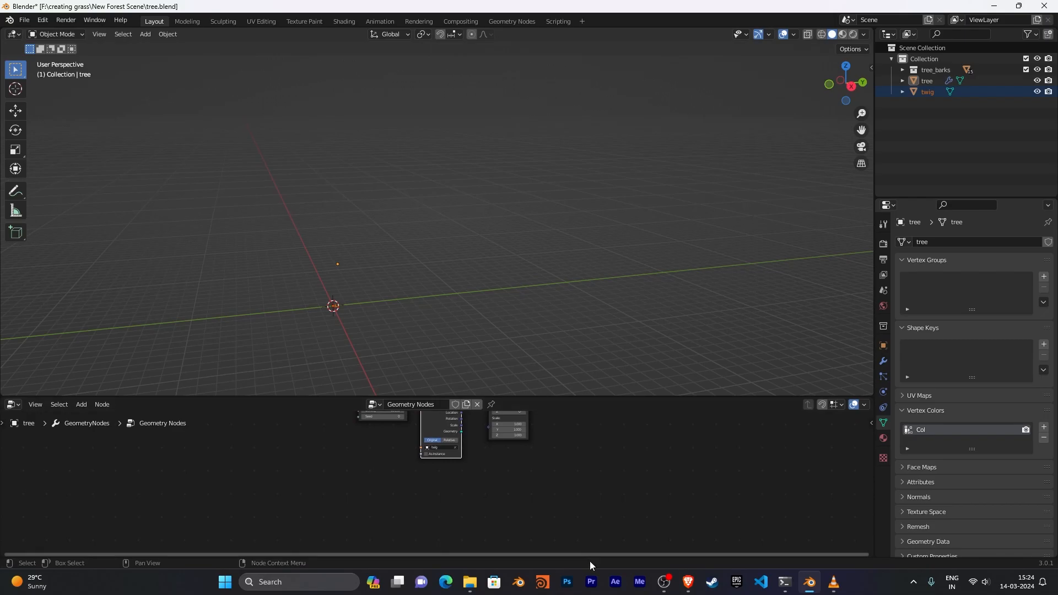
# Place the twig Object Info node below Distribute Points on Faces and connect its Geometry to the Instance input of Instance on Points.
pyautogui.moveTo(604, 467); pyautogui.dragTo(569, 522, button='middle')
pyautogui.moveTo(421, 470); pyautogui.dragTo(391, 513)
pyautogui.scroll(2, 391, 514)
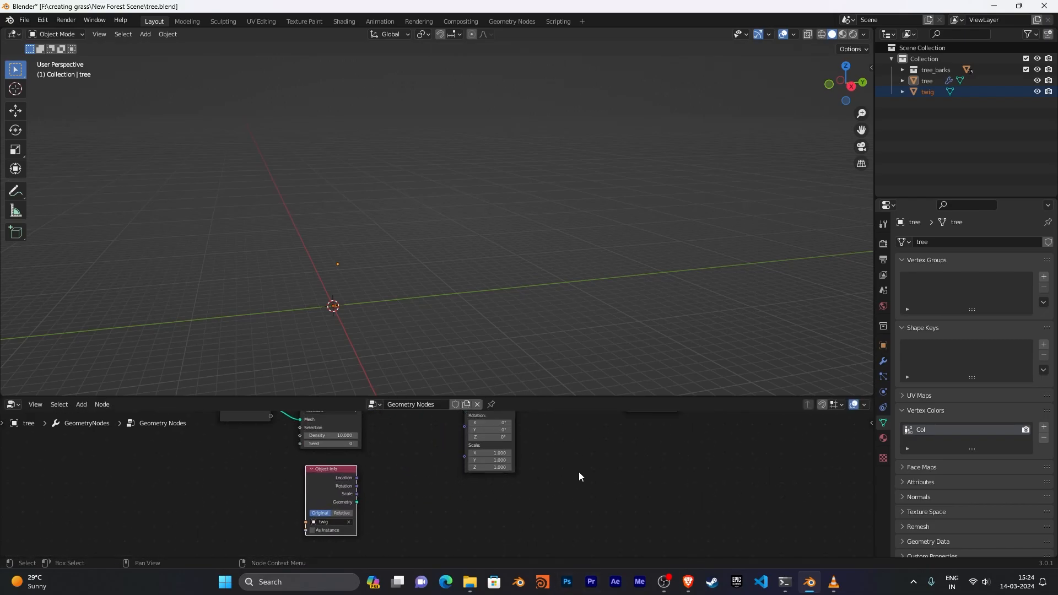
pyautogui.moveTo(580, 470); pyautogui.dragTo(505, 513, button='middle')
pyautogui.moveTo(281, 545); pyautogui.dragTo(391, 439)
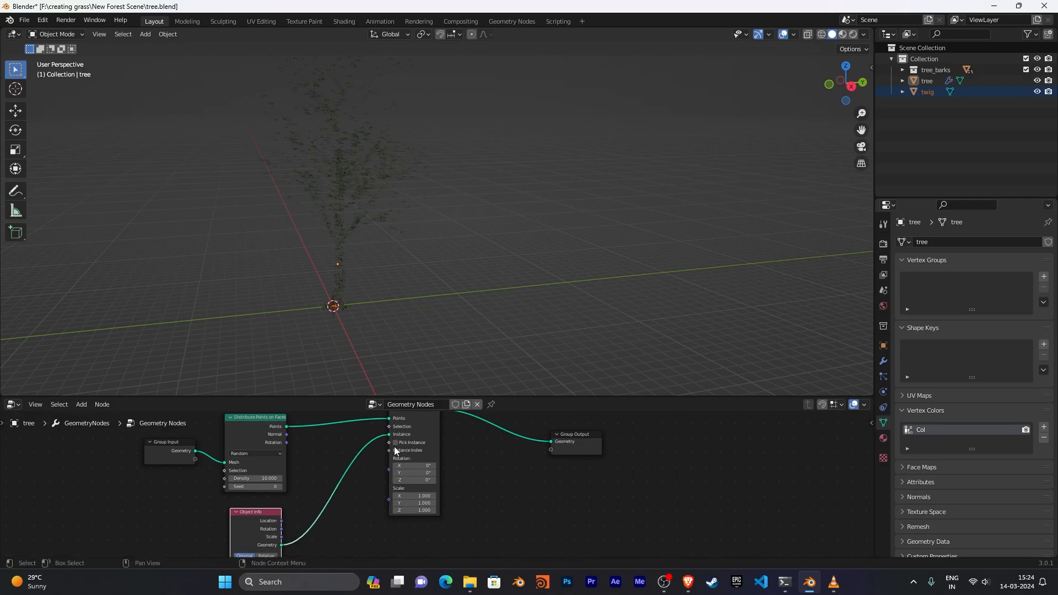
pyautogui.moveTo(513, 502); pyautogui.dragTo(568, 423, button='middle')
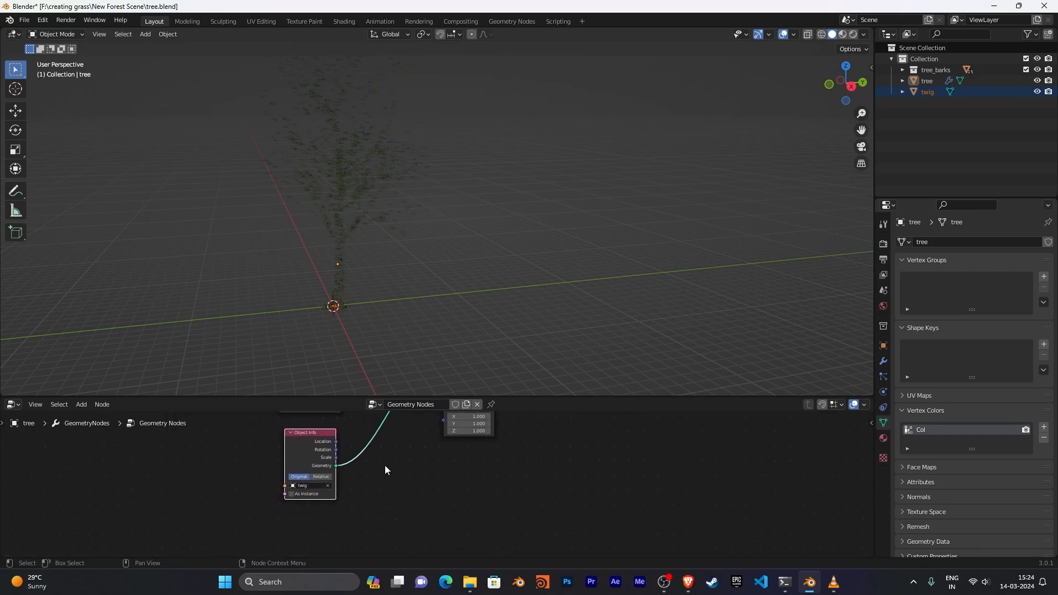
pyautogui.moveTo(435, 468); pyautogui.dragTo(387, 423, button='middle')
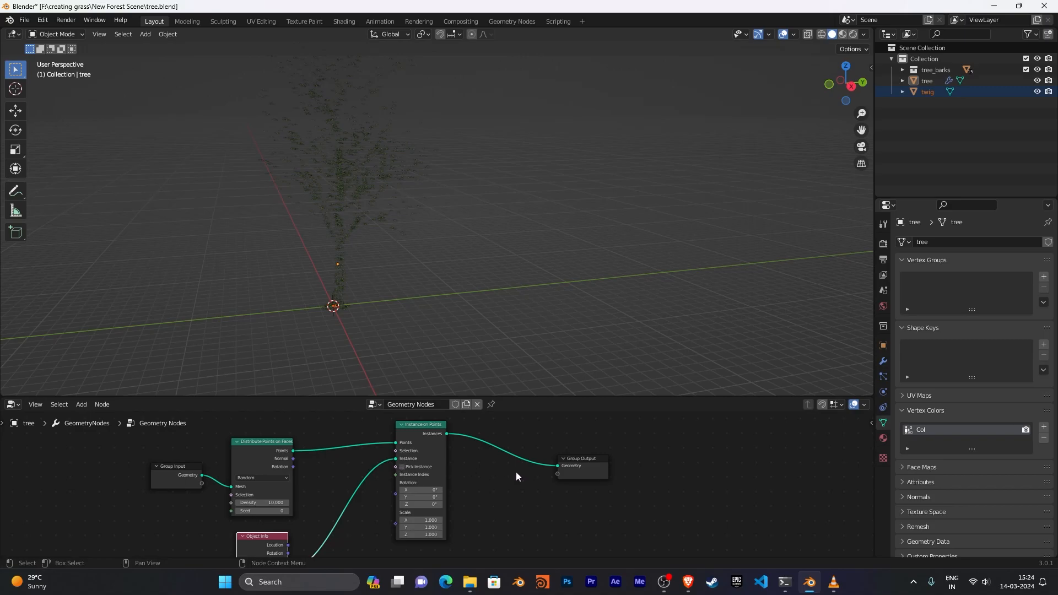
pyautogui.scroll(-2, 517, 477)
pyautogui.moveTo(381, 265); pyautogui.dragTo(540, 301, button='middle')
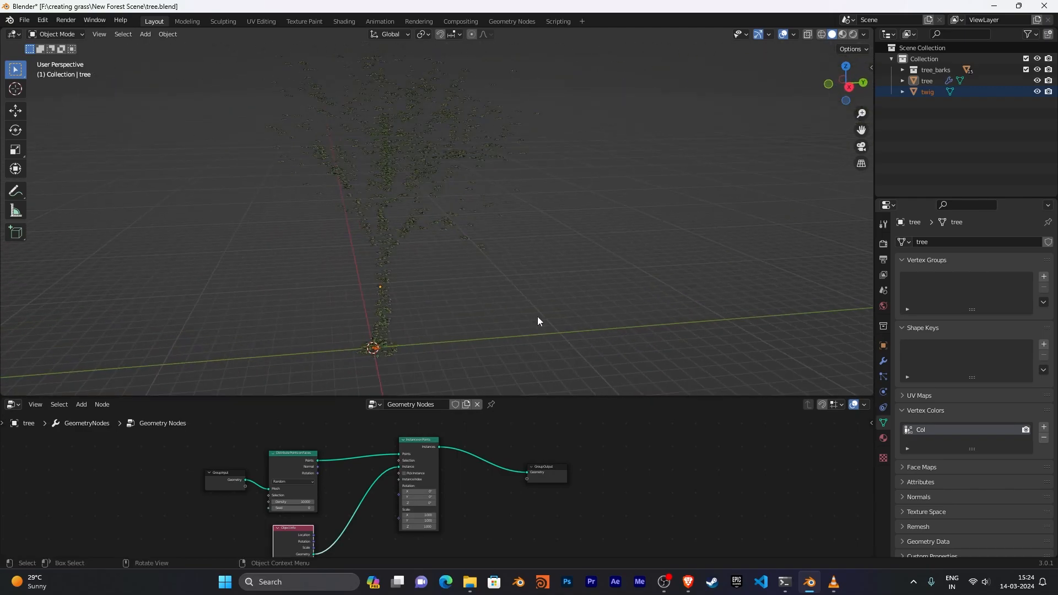
# Insert a Join Geometry node between Instance on Points and Group Output.
pyautogui.scroll(-2, 452, 491)
pyautogui.hotkey('shift', 'a')
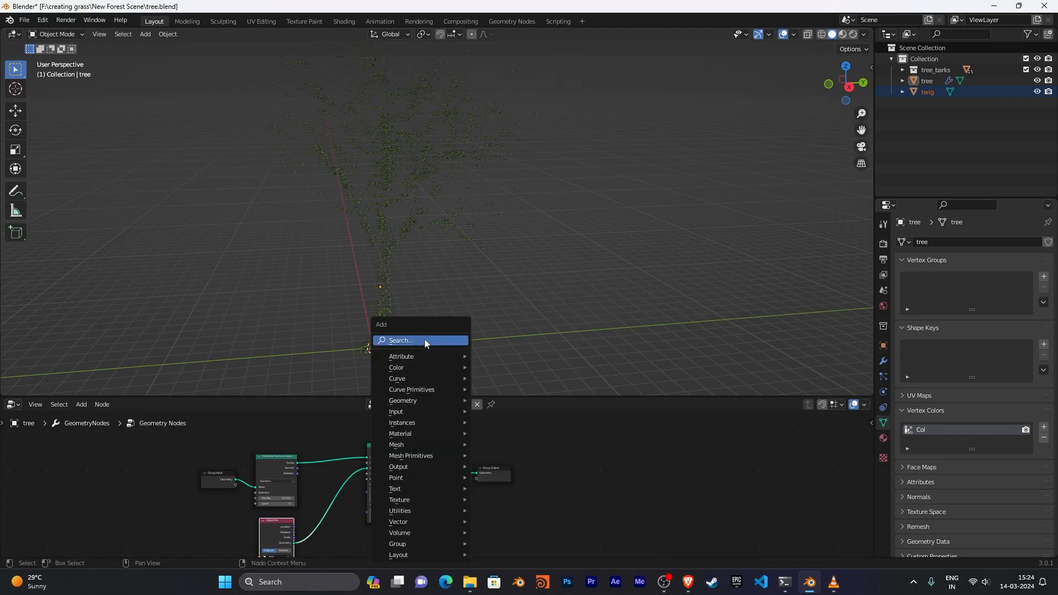
pyautogui.click(425, 340)
pyautogui.write('join')
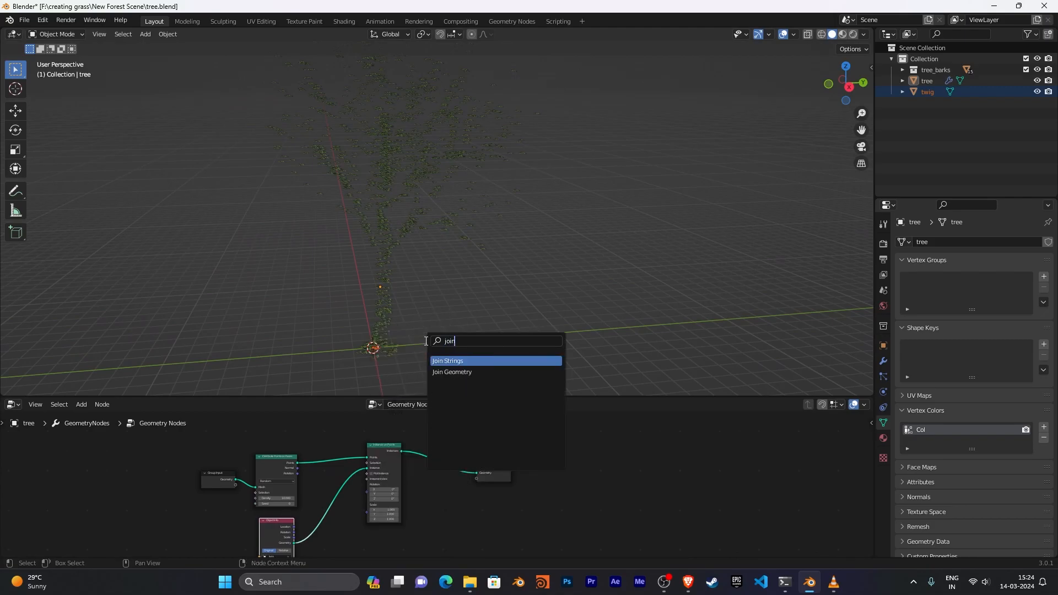
pyautogui.press('Down')
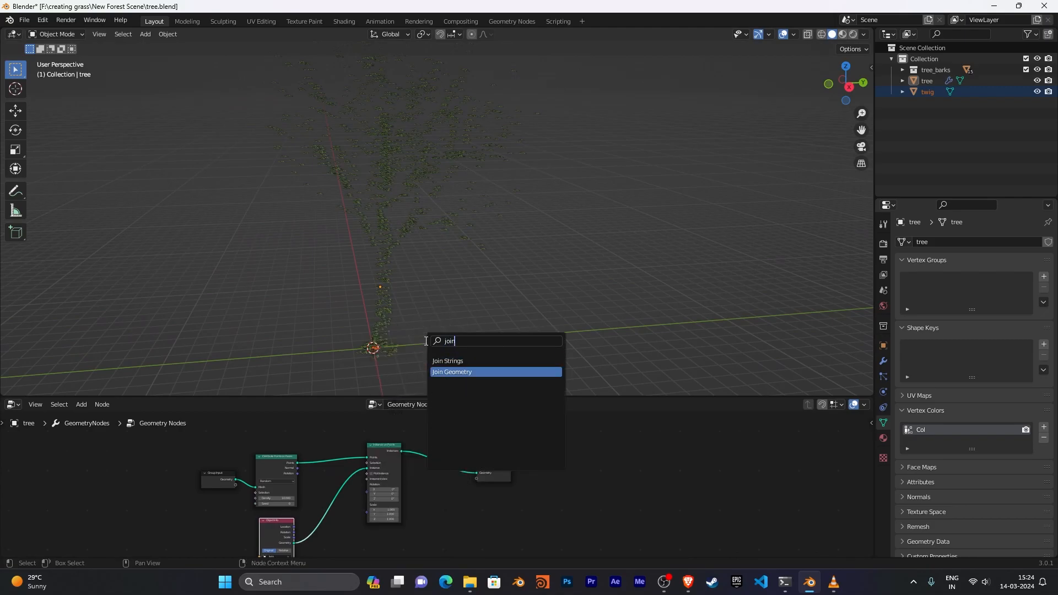
pyautogui.press('Return')
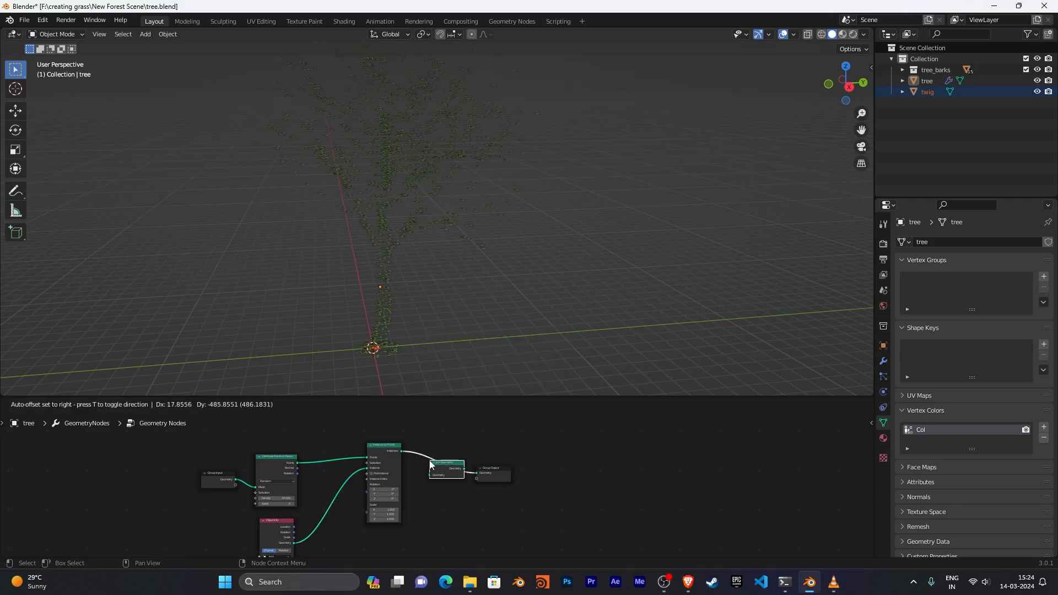
pyautogui.click(444, 467)
# Connect the Group Input geometry to Join Geometry so the original tree is output together with the instances.
pyautogui.moveTo(467, 495); pyautogui.dragTo(519, 524, button='middle')
pyautogui.scroll(5, 559, 441)
pyautogui.moveTo(137, 497); pyautogui.dragTo(419, 496)
pyautogui.moveTo(415, 498); pyautogui.dragTo(416, 498)
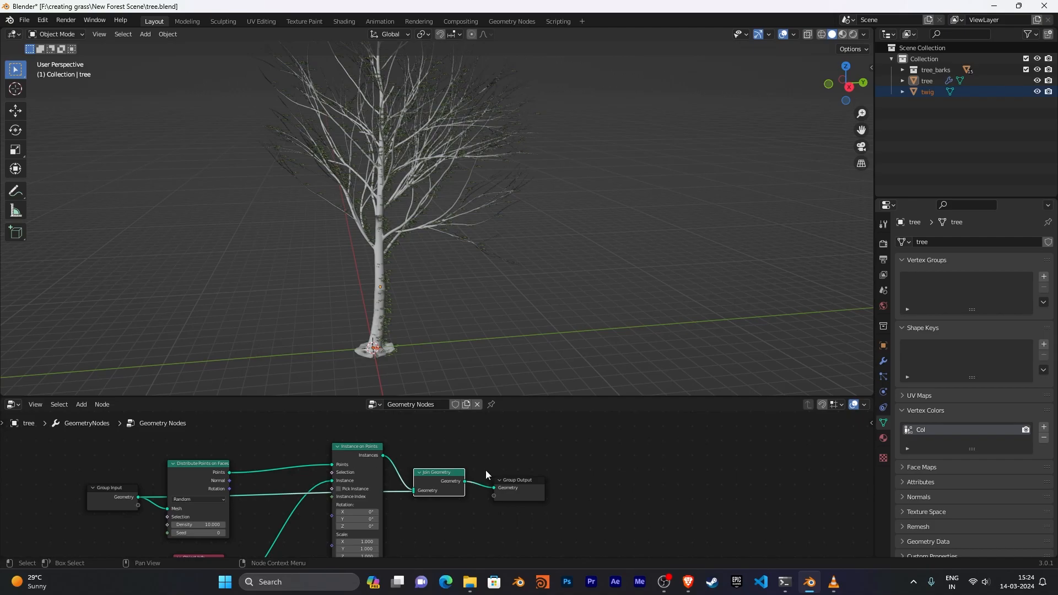
# Tidy the node tree by moving Distribute Points on Faces and Instance on Points above the direct geometry link and shifting Object Info.
pyautogui.scroll(-1, 451, 507)
pyautogui.scroll(-3, 460, 522)
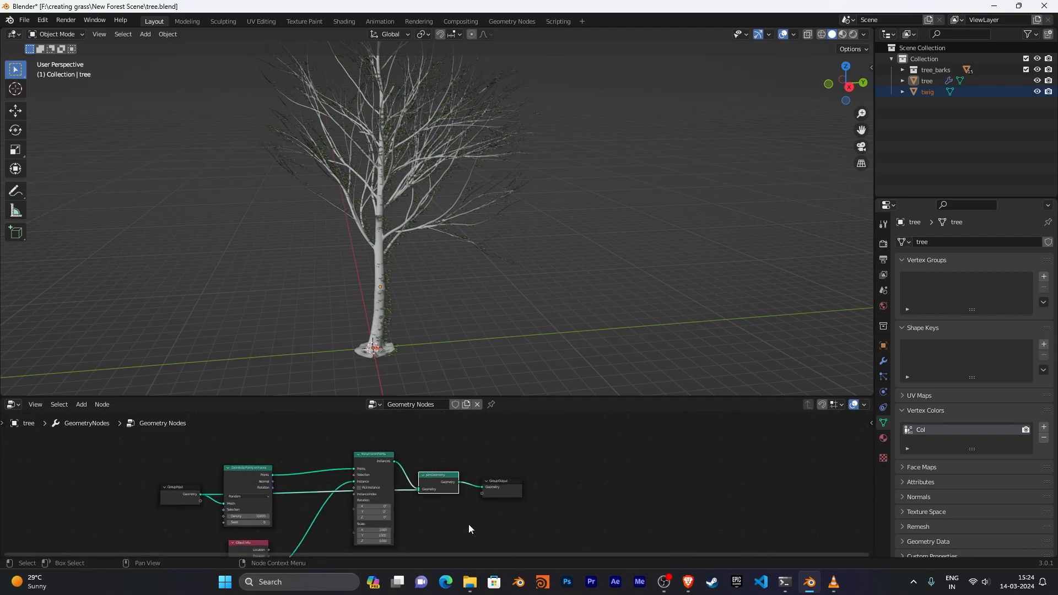
pyautogui.moveTo(263, 441); pyautogui.dragTo(382, 487)
pyautogui.moveTo(456, 504); pyautogui.dragTo(527, 427, button='middle')
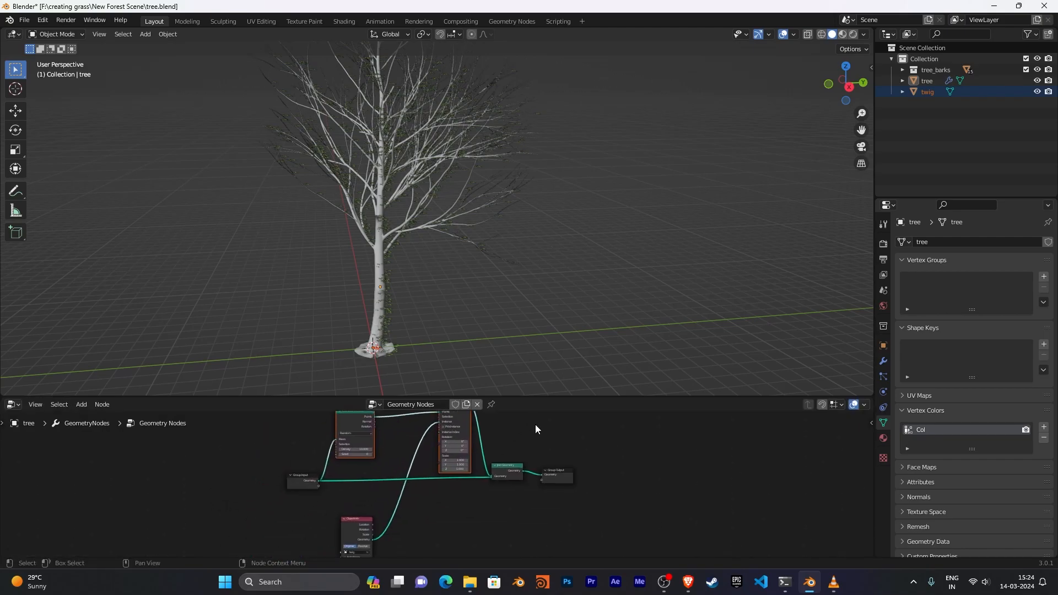
pyautogui.moveTo(360, 523); pyautogui.dragTo(318, 514)
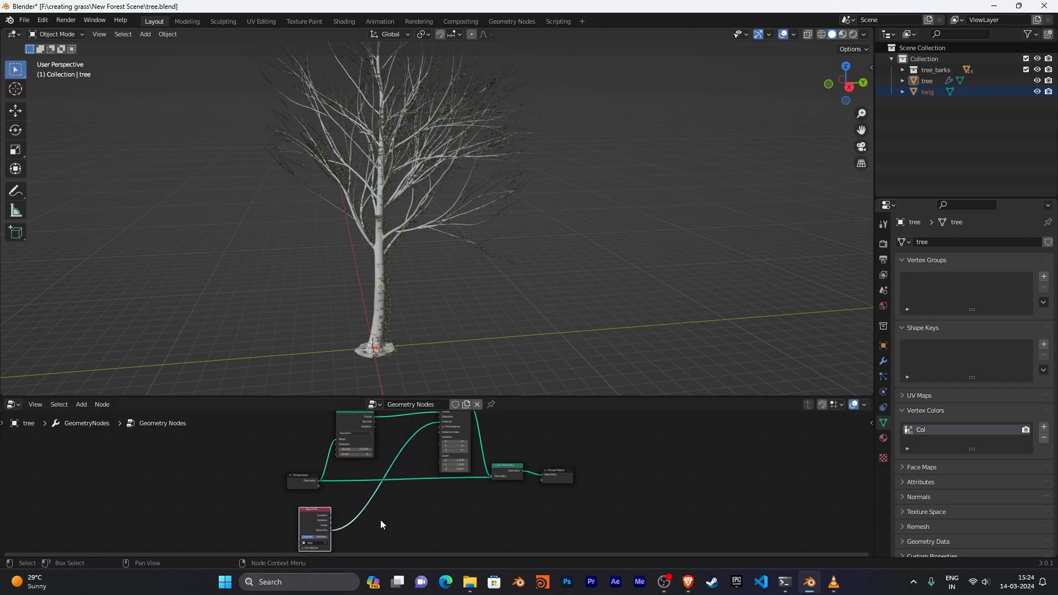
# Add a Random Value node beside the twig Object Info node.
pyautogui.scroll(-1, 352, 520)
pyautogui.moveTo(430, 507); pyautogui.dragTo(414, 495, button='middle')
pyautogui.scroll(3, 414, 495)
pyautogui.scroll(3, 505, 497)
pyautogui.moveTo(505, 497); pyautogui.dragTo(545, 512, button='middle')
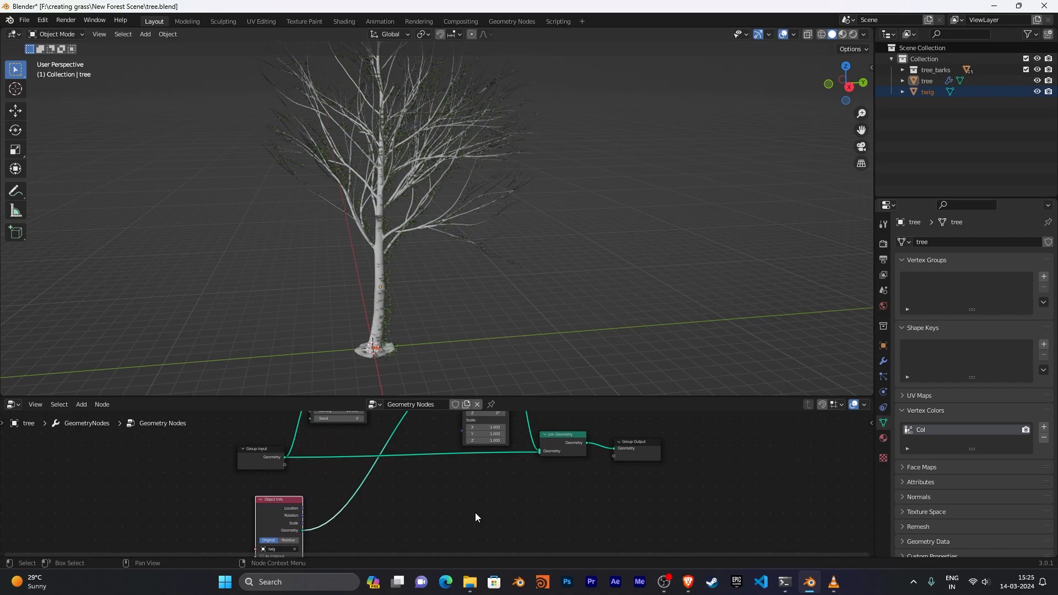
pyautogui.hotkey('shift', 'a')
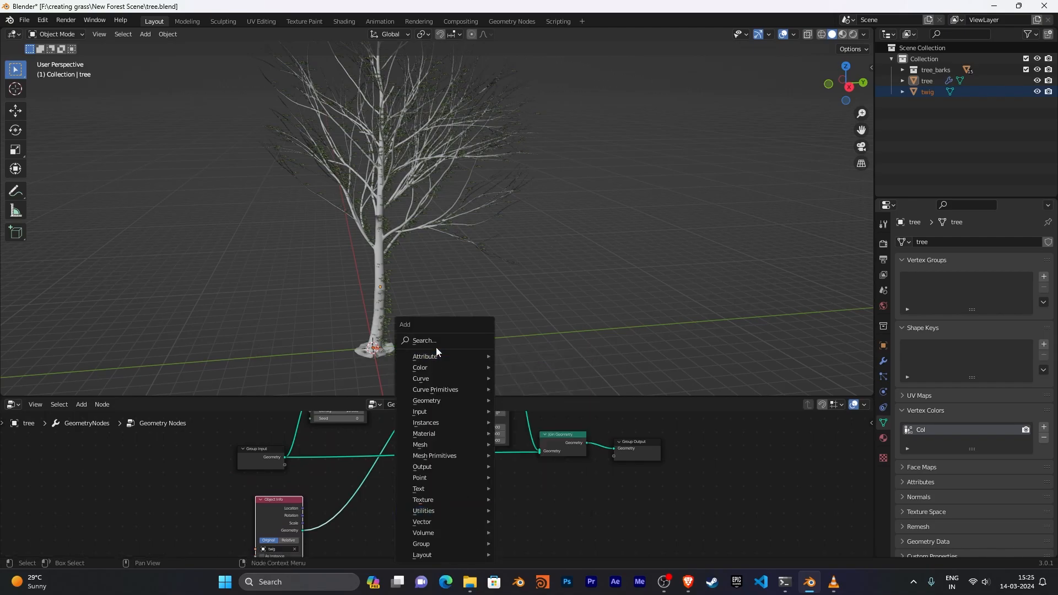
pyautogui.click(435, 347)
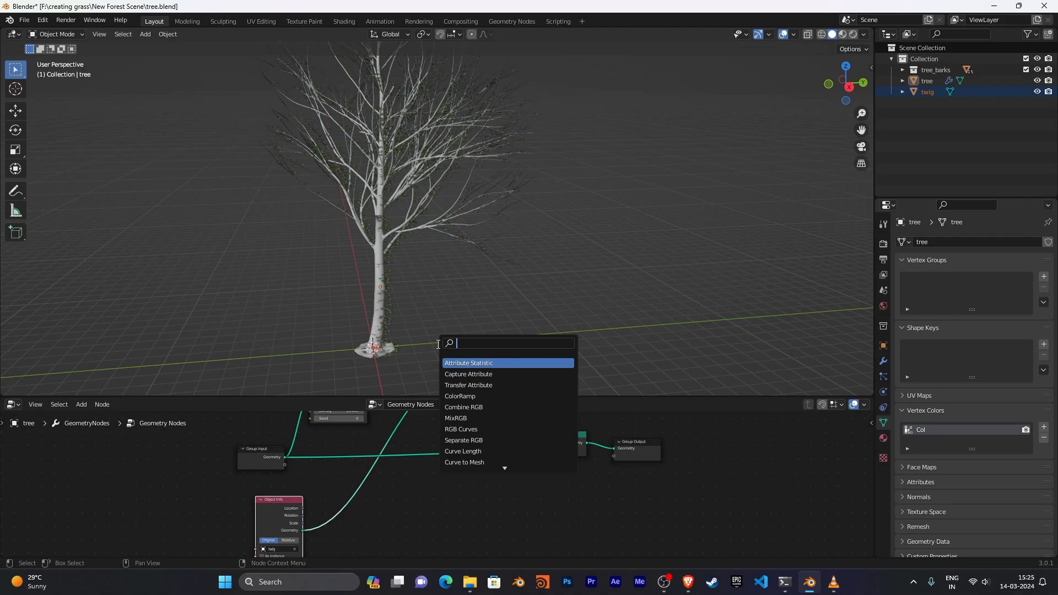
pyautogui.write('rand')
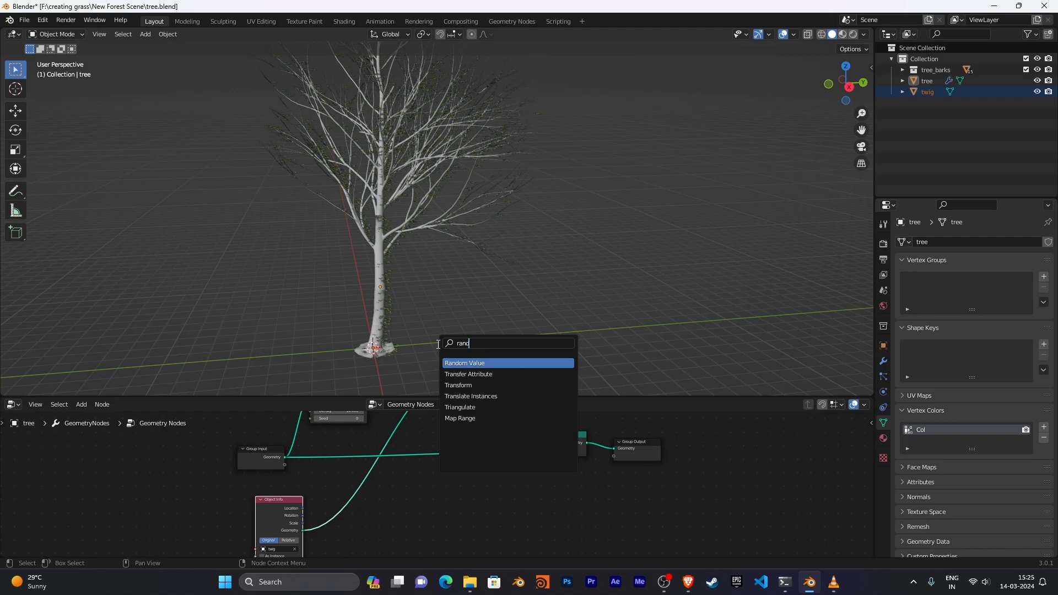
pyautogui.press('Return')
pyautogui.click(452, 478)
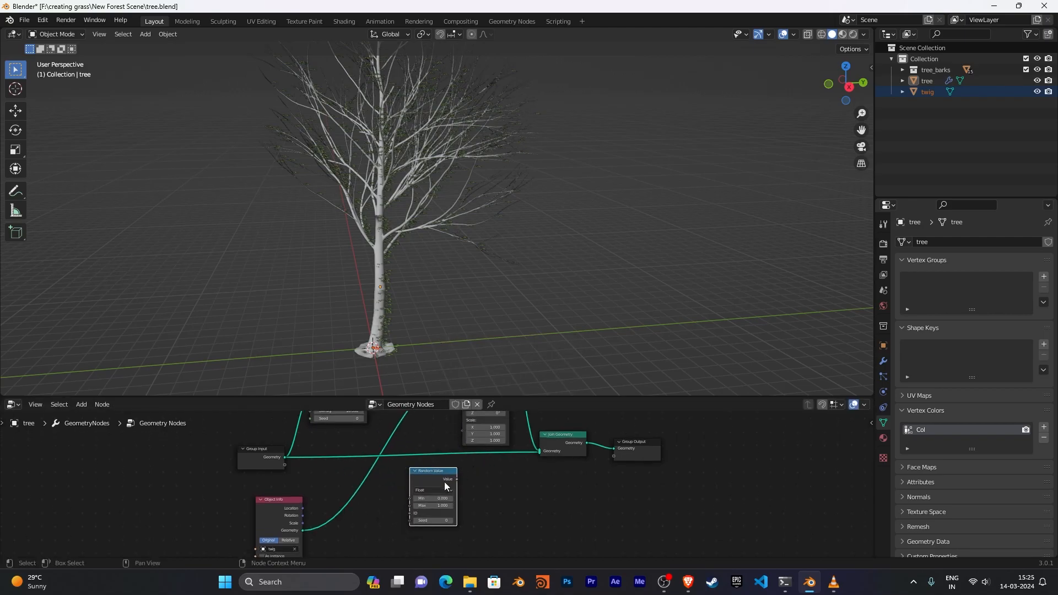
# Reposition the Random Value node and connect its Value output to the Scale of Instance on Points.
pyautogui.press('g')
pyautogui.click(445, 493)
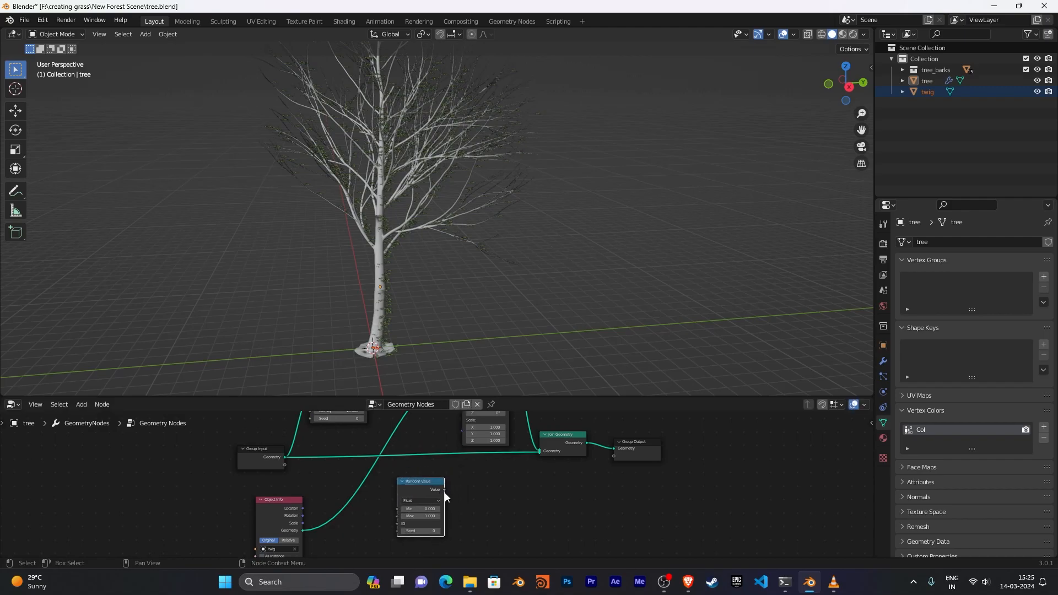
pyautogui.moveTo(444, 490); pyautogui.dragTo(463, 422)
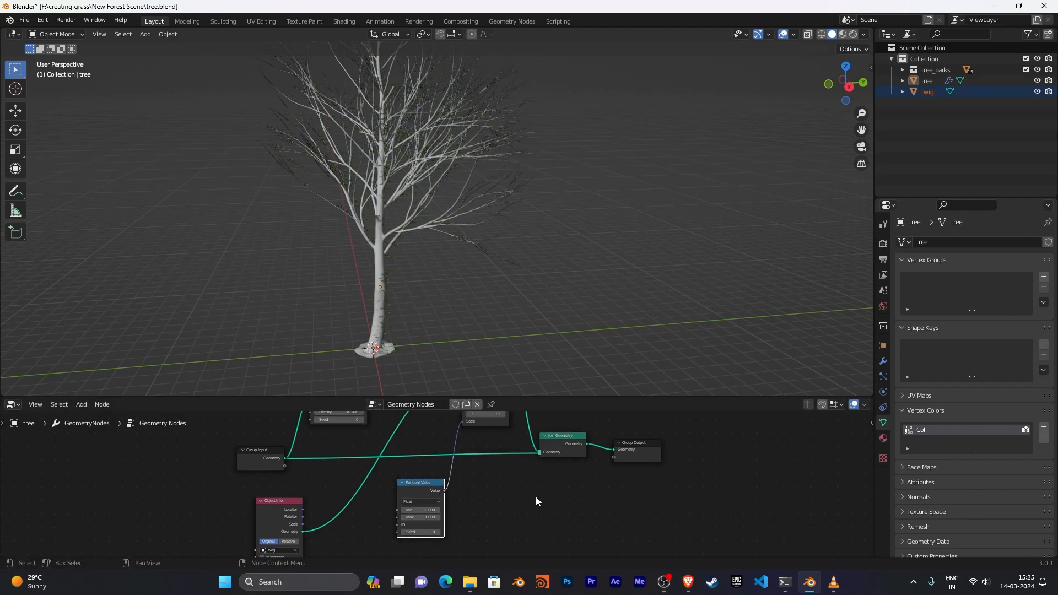
# Set the Random Value node's Min to 3 and Max to 4.
pyautogui.moveTo(540, 489); pyautogui.dragTo(562, 400, button='middle')
pyautogui.scroll(4, 561, 550)
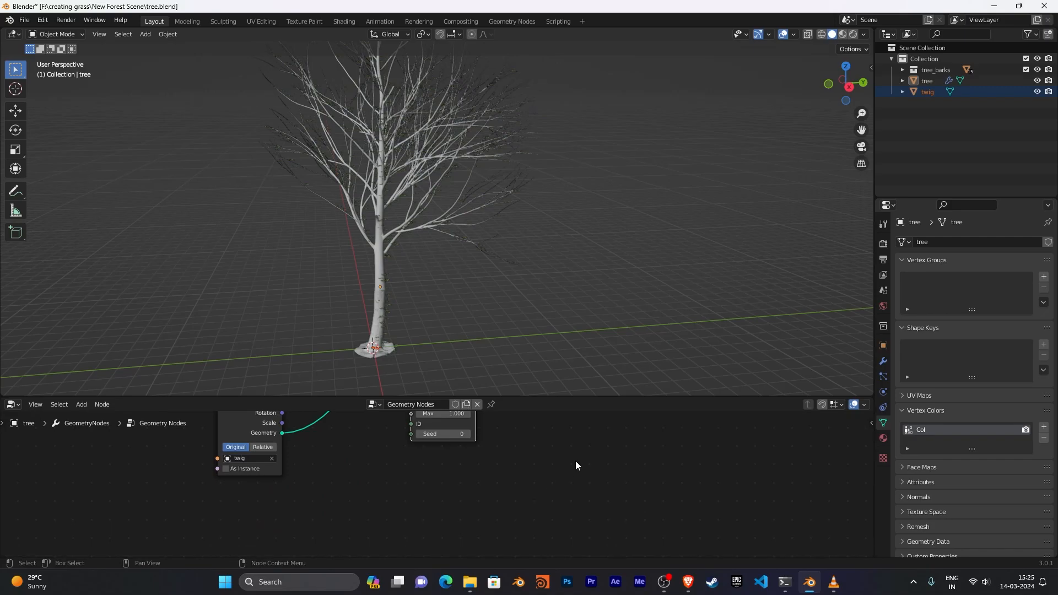
pyautogui.moveTo(573, 464); pyautogui.dragTo(553, 527, button='middle')
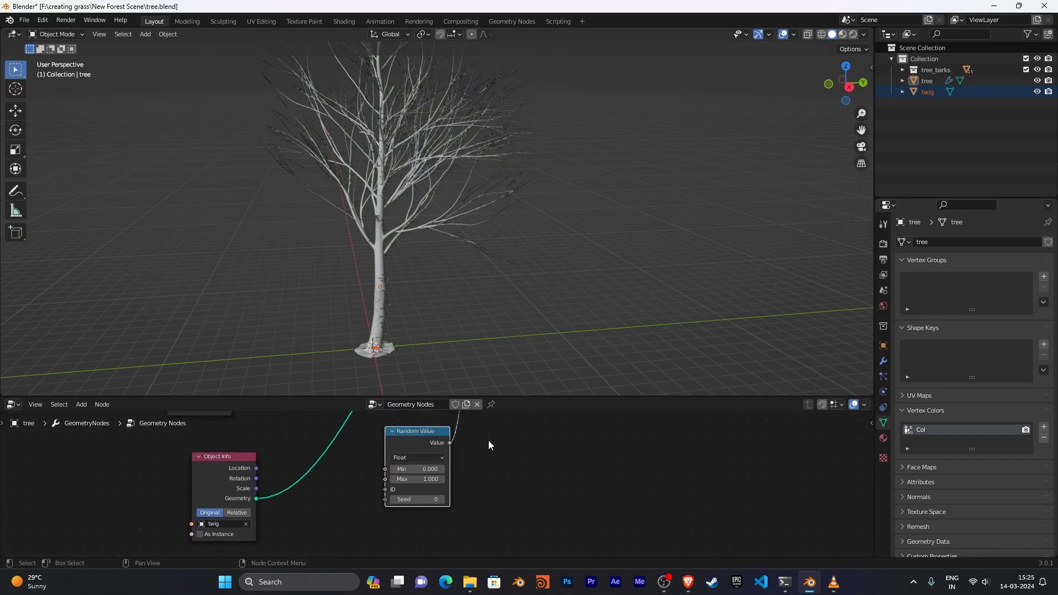
pyautogui.moveTo(483, 442); pyautogui.dragTo(468, 455, button='middle')
pyautogui.click(416, 481)
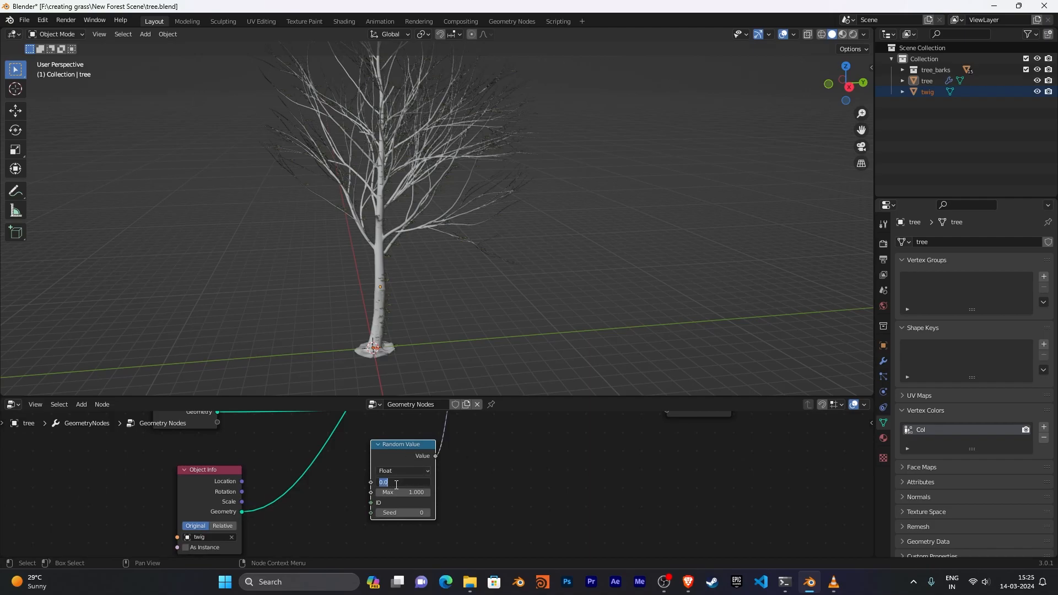
pyautogui.write('3')
pyautogui.press('Return')
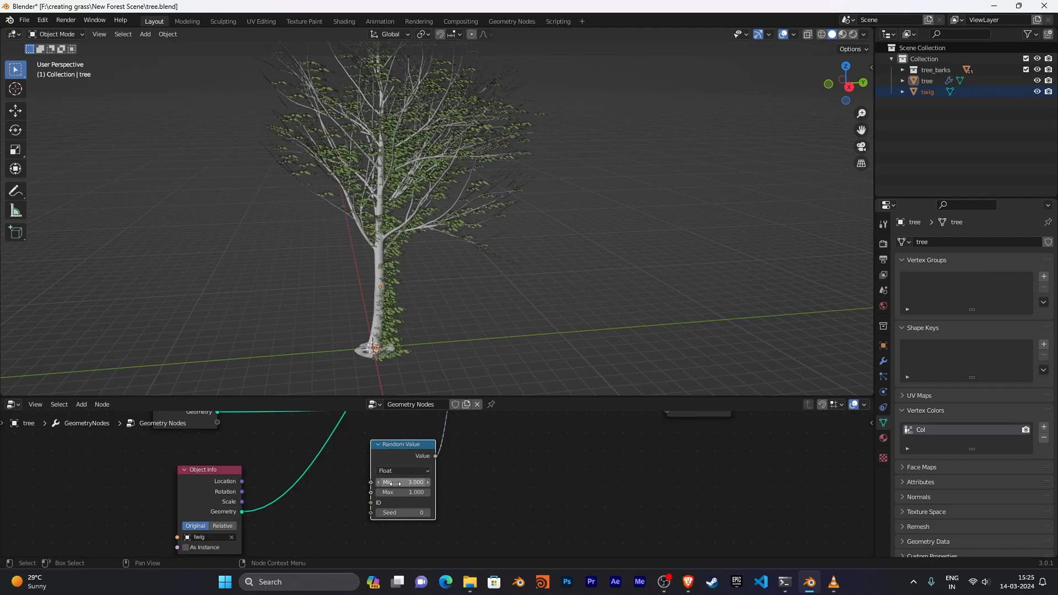
pyautogui.click(400, 492)
pyautogui.write('4')
pyautogui.press('Return')
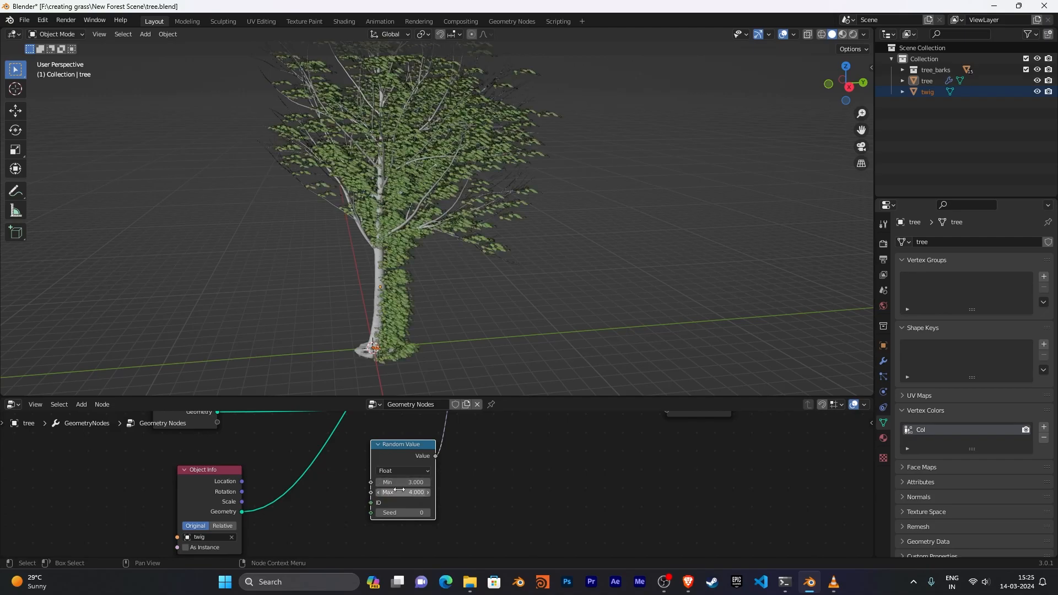
# Examine the leaf coverage and twig orientation on the tree up close, from above, from the front and around it.
pyautogui.moveTo(548, 248); pyautogui.dragTo(563, 269, button='middle')
pyautogui.scroll(5, 563, 269)
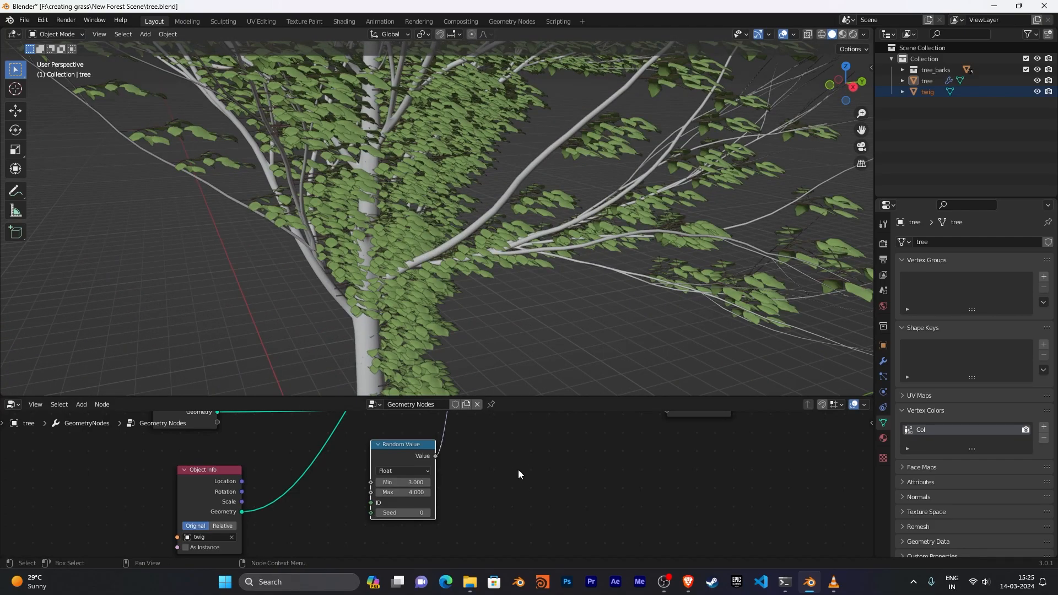
pyautogui.scroll(-4, 516, 468)
pyautogui.moveTo(518, 441); pyautogui.dragTo(521, 523, button='middle')
pyautogui.scroll(-2, 577, 461)
pyautogui.moveTo(576, 447); pyautogui.dragTo(587, 493, button='middle')
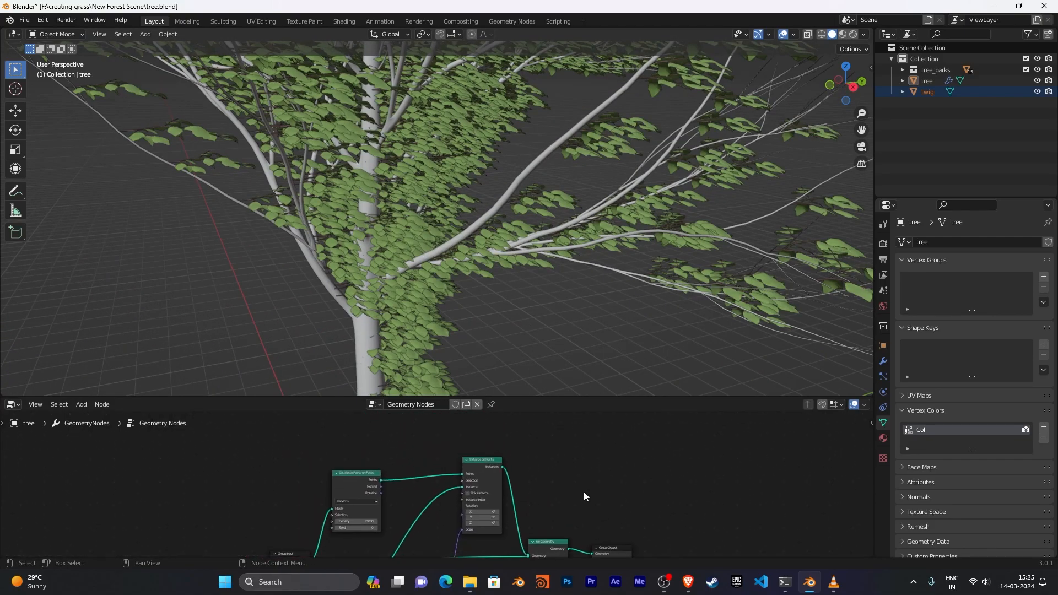
pyautogui.scroll(-5, 481, 255)
pyautogui.moveTo(628, 229); pyautogui.dragTo(662, 273, button='middle')
pyautogui.press('KP_7')
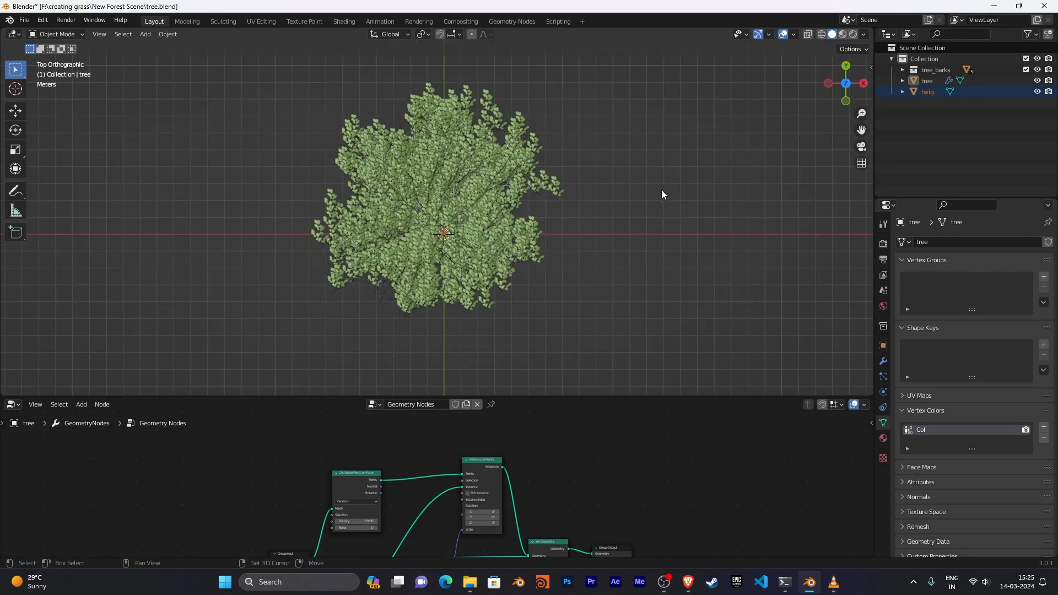
pyautogui.keyDown('shift'); pyautogui.moveTo(662, 189); pyautogui.dragTo(640, 213, button='middle'); pyautogui.keyUp('shift')
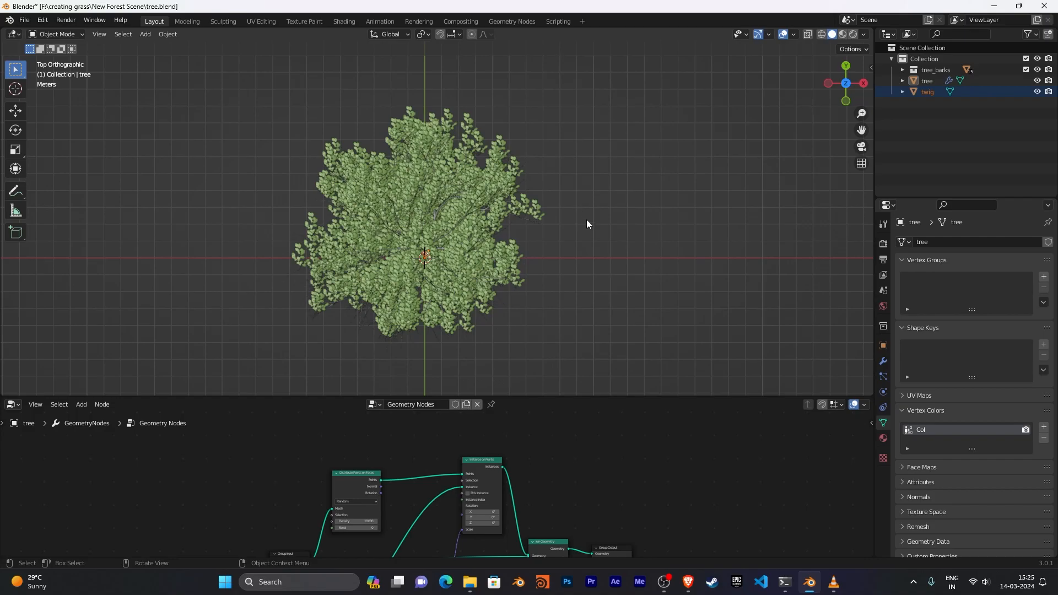
pyautogui.keyDown('shift'); pyautogui.moveTo(457, 131); pyautogui.dragTo(644, 141, button='middle'); pyautogui.keyUp('shift')
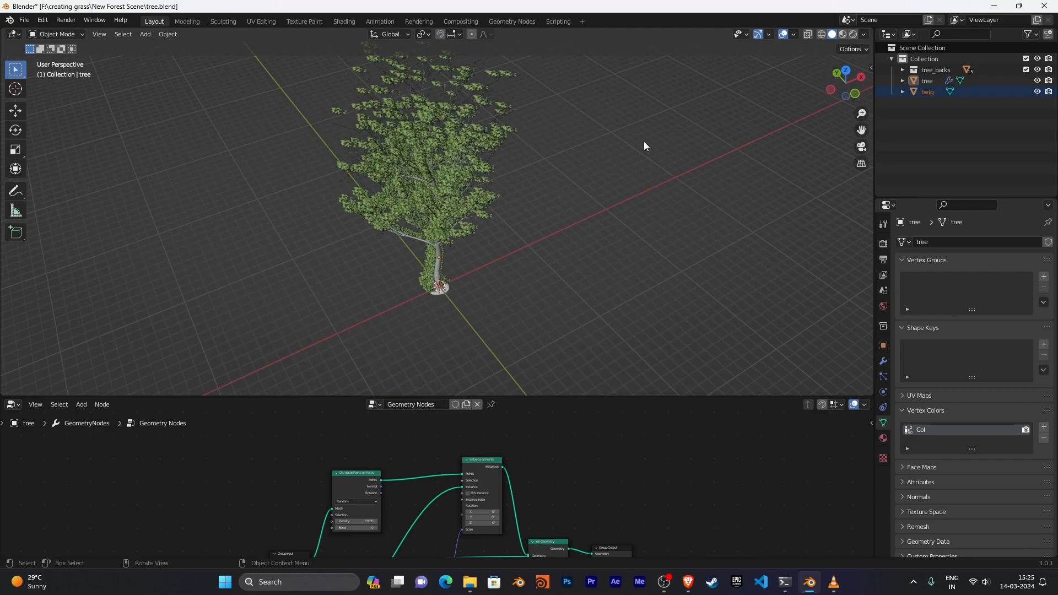
pyautogui.press('KP_1')
pyautogui.scroll(6, 624, 230)
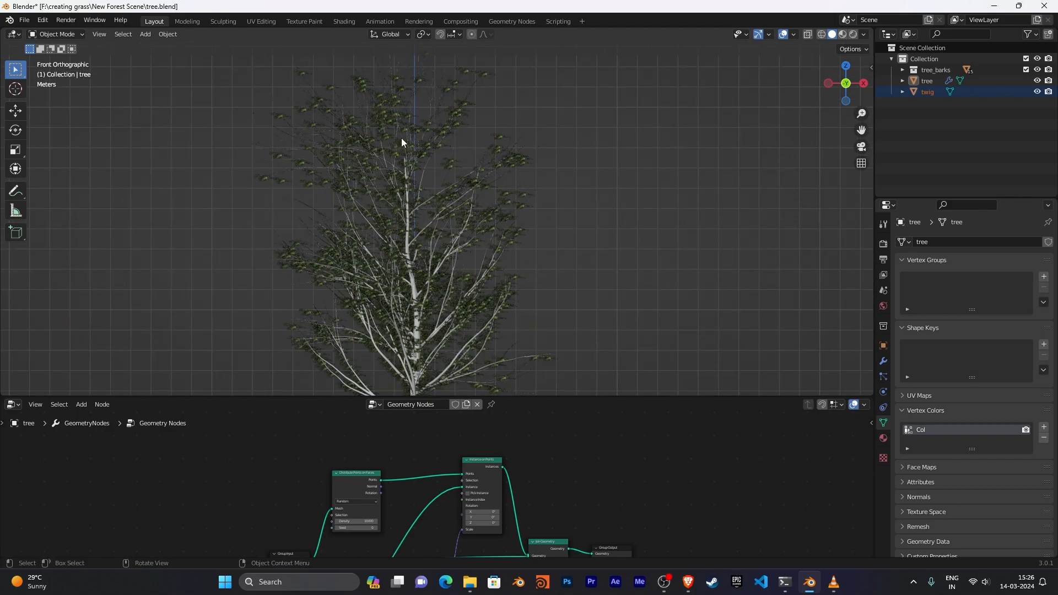
pyautogui.keyDown('shift'); pyautogui.moveTo(474, 160); pyautogui.dragTo(484, 188, button='middle'); pyautogui.keyUp('shift')
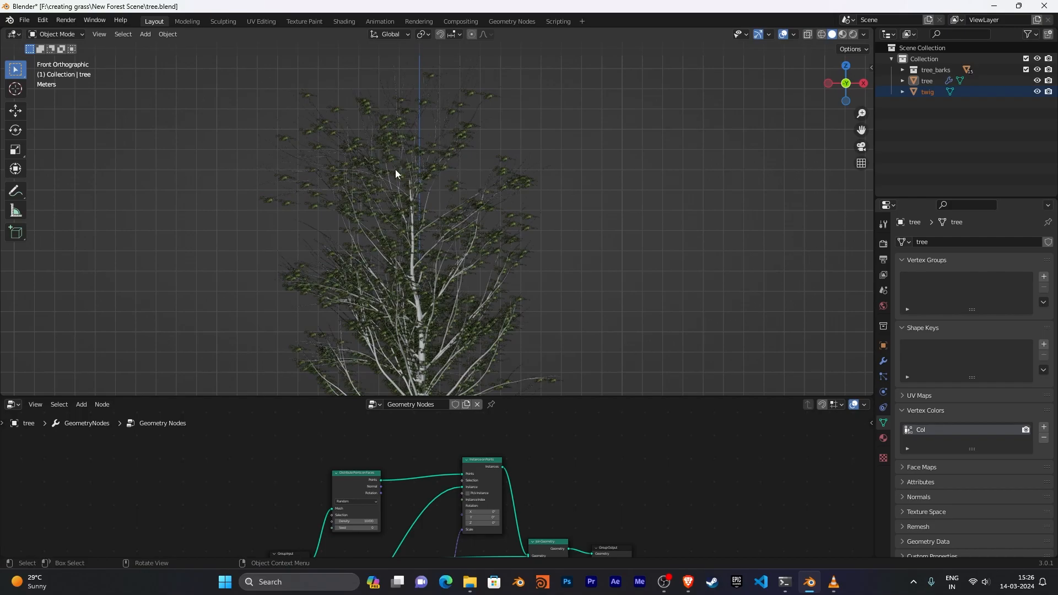
pyautogui.moveTo(426, 165); pyautogui.dragTo(398, 172, button='middle')
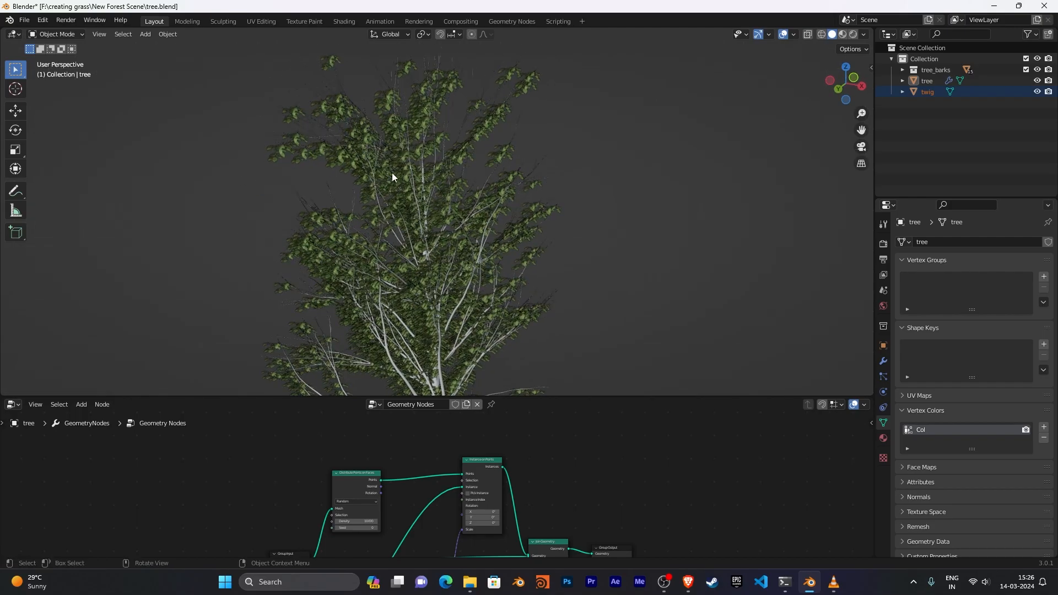
pyautogui.scroll(-5, 313, 205)
pyautogui.moveTo(427, 264); pyautogui.dragTo(479, 265, button='middle')
pyautogui.moveTo(594, 282); pyautogui.dragTo(491, 256, button='middle')
pyautogui.scroll(2, 491, 256)
pyautogui.keyDown('shift'); pyautogui.moveTo(584, 274); pyautogui.dragTo(566, 286, button='middle'); pyautogui.keyUp('shift')
# Enlarge the node editor area and spread Distribute Points on Faces and Instance on Points farther apart.
pyautogui.moveTo(576, 398); pyautogui.dragTo(575, 275)
pyautogui.moveTo(560, 349); pyautogui.dragTo(639, 368, button='middle')
pyautogui.moveTo(426, 416); pyautogui.dragTo(399, 416)
pyautogui.moveTo(544, 397); pyautogui.dragTo(610, 393)
pyautogui.moveTo(505, 366); pyautogui.dragTo(510, 406, button='middle')
# Add an Align Euler to Vector node above the Distribute Points on Faces and Instance on Points nodes.
pyautogui.hotkey('shift', 'a')
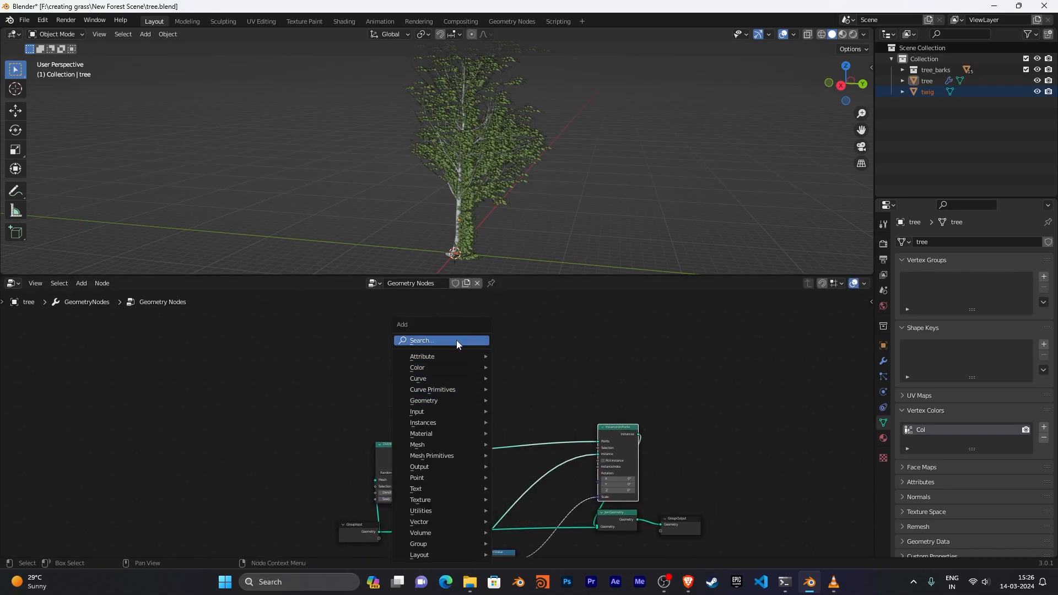
pyautogui.click(458, 341)
pyautogui.write('ali')
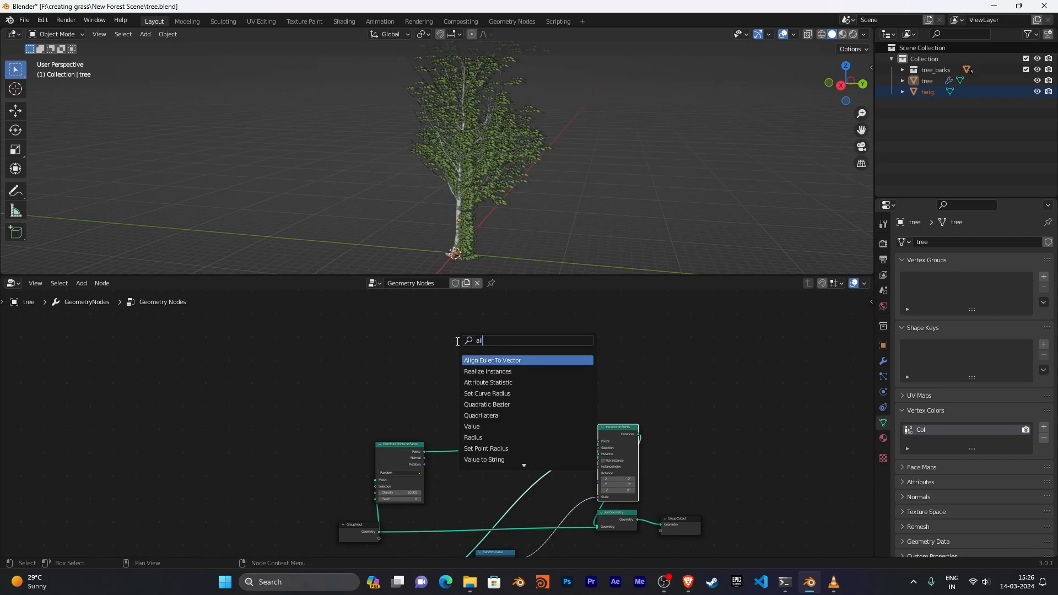
pyautogui.press('Return')
pyautogui.click(457, 342)
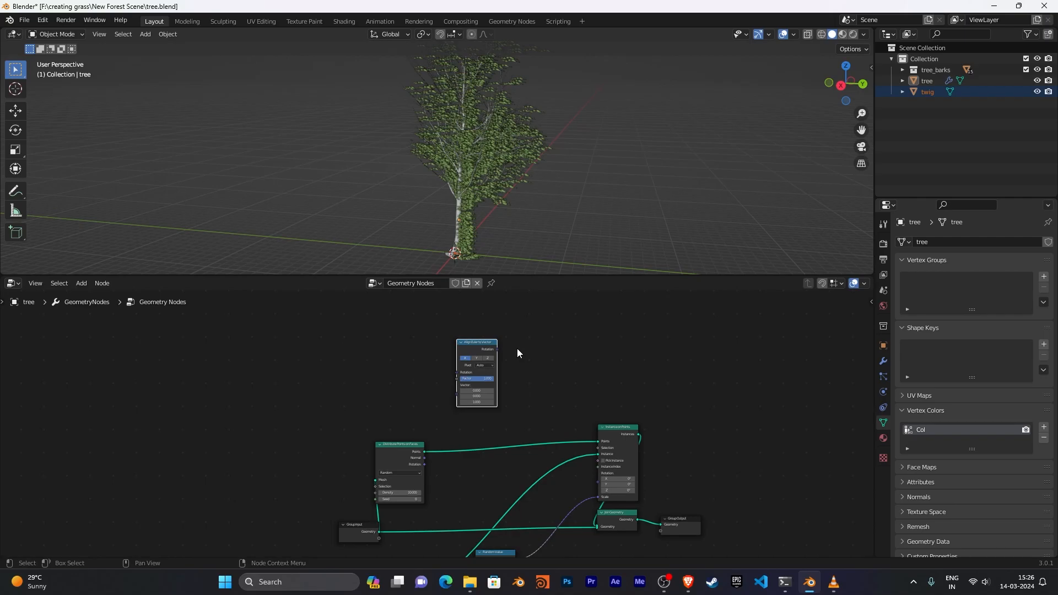
# Add a Rotate Euler node beside the Align Euler to Vector node.
pyautogui.hotkey('shift', 'a')
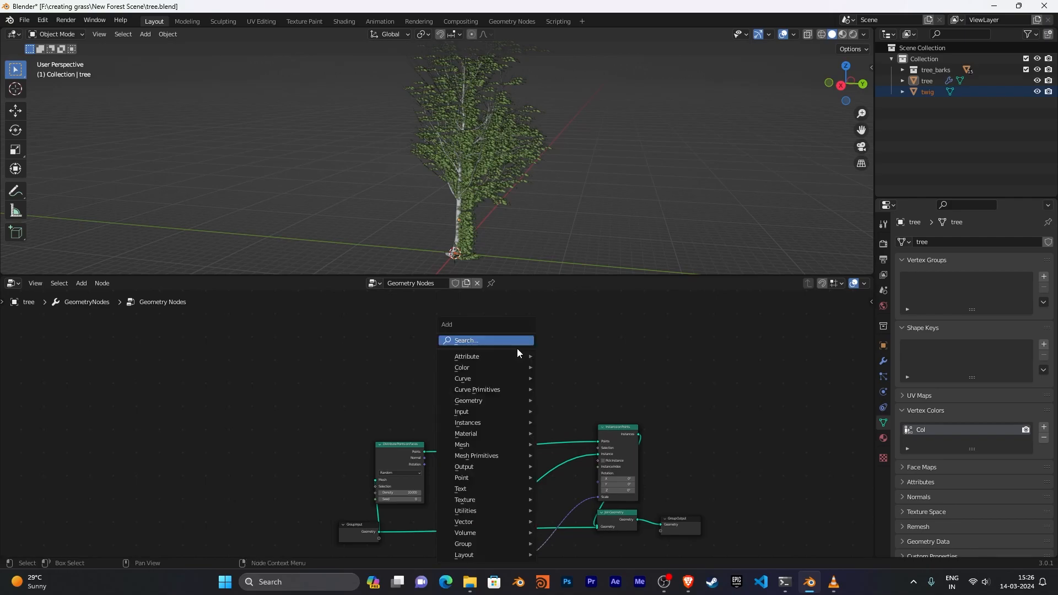
pyautogui.click(517, 348)
pyautogui.write('rotate eu')
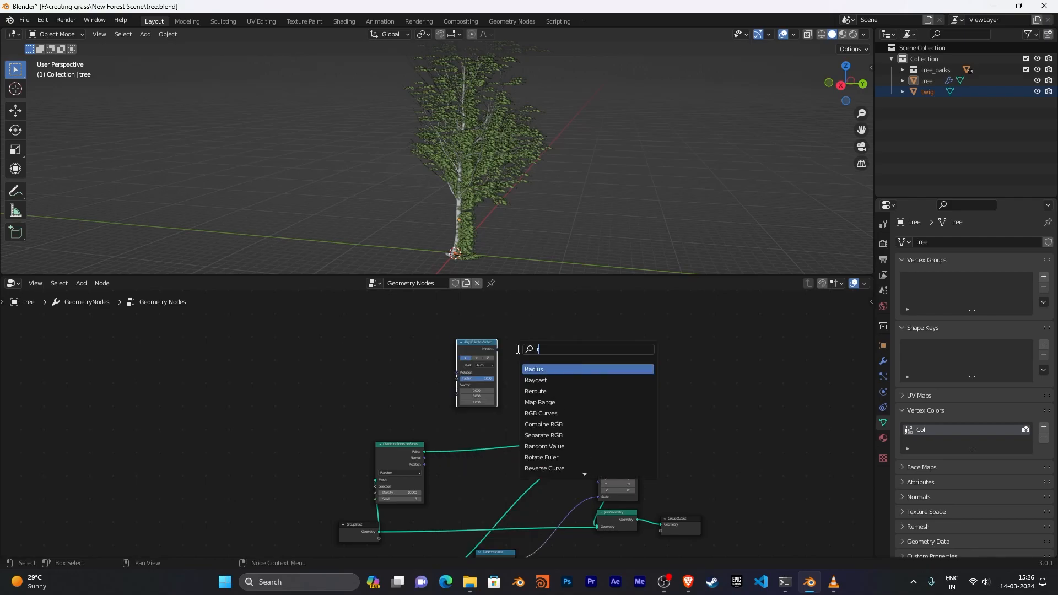
pyautogui.press('Return')
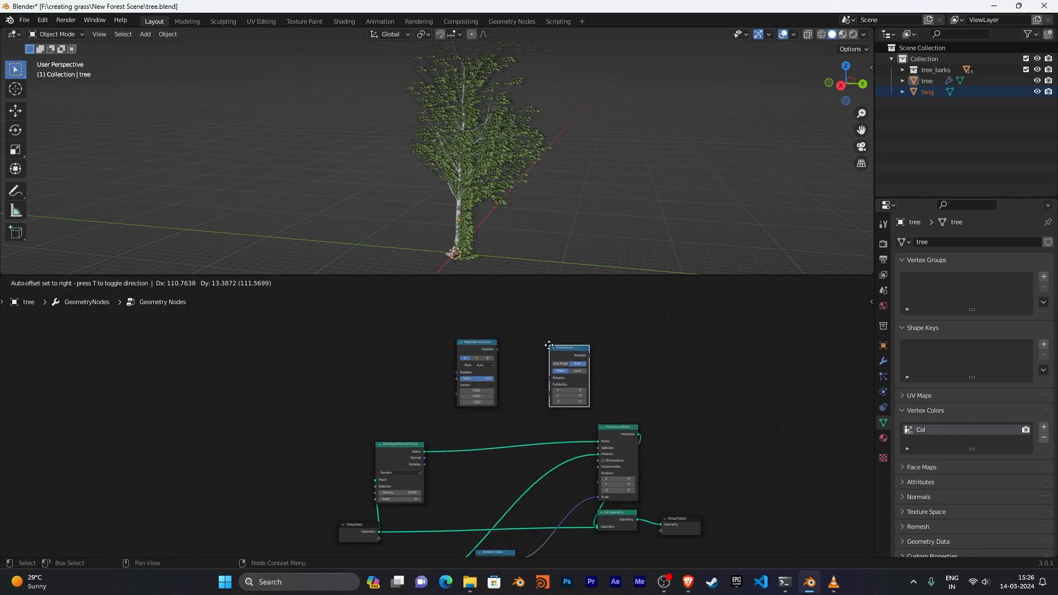
pyautogui.click(548, 346)
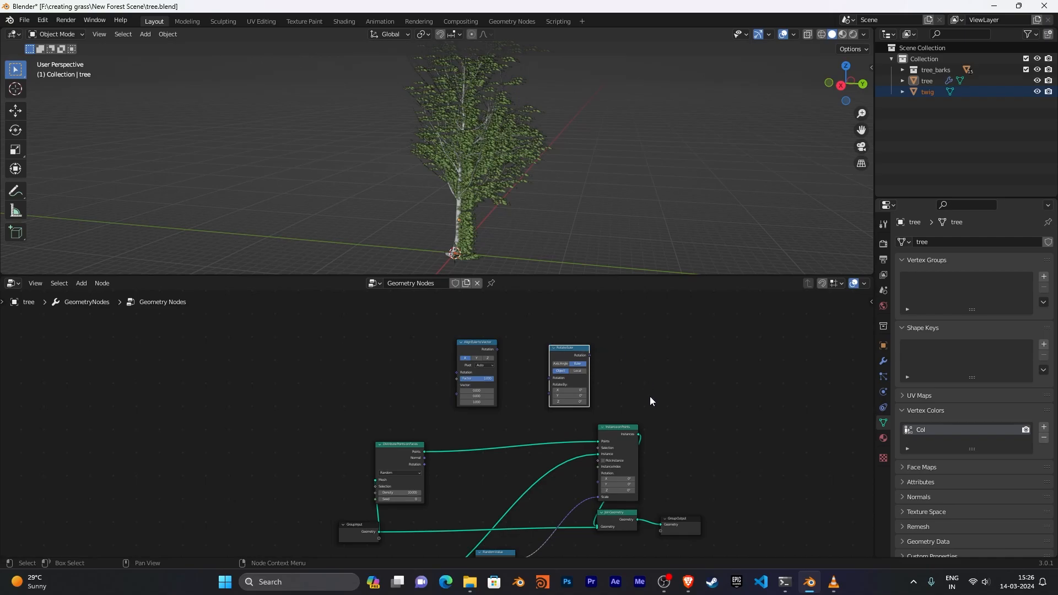
# Connect Align Euler to Vector's Rotation output to Rotate Euler's Rotation input and switch Rotate Euler to Local space.
pyautogui.scroll(3, 648, 386)
pyautogui.moveTo(640, 379); pyautogui.dragTo(593, 432, button='middle')
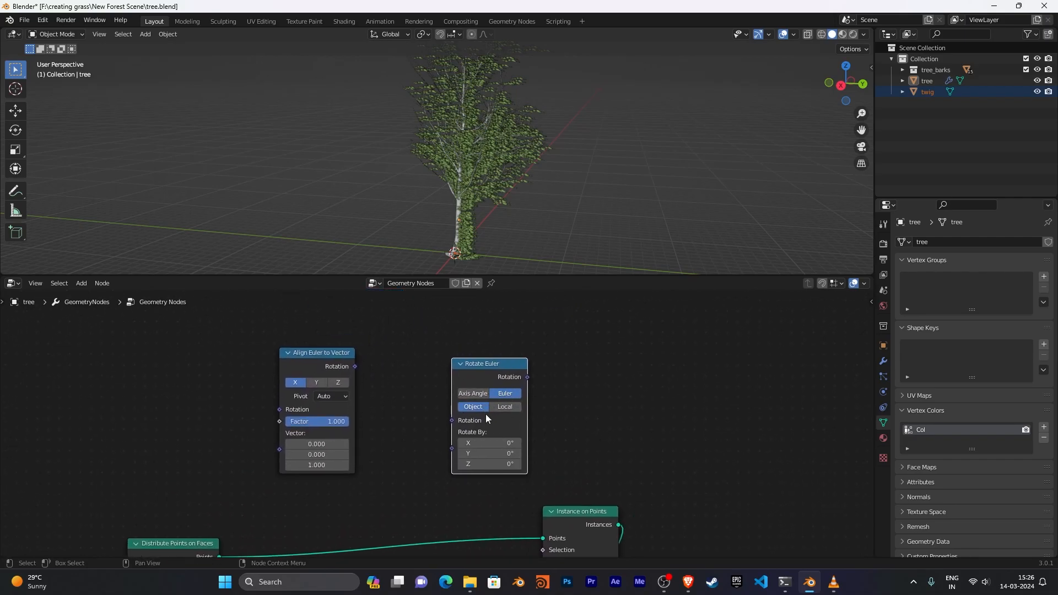
pyautogui.moveTo(324, 353)
pyautogui.mouseDown()
pyautogui.moveTo(281, 361)
pyautogui.moveTo(317, 351)
pyautogui.mouseUp()
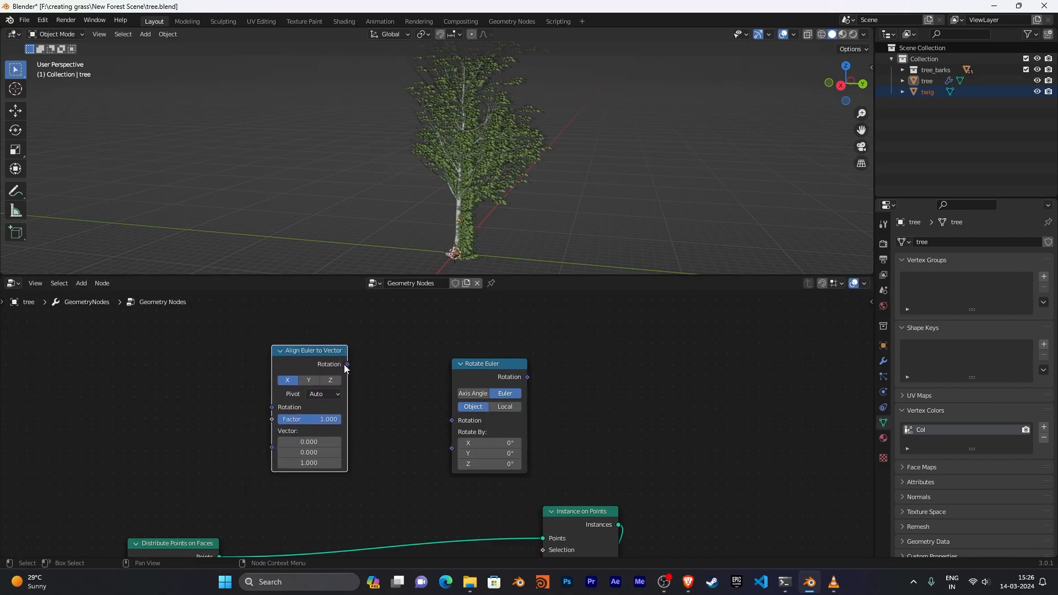
pyautogui.moveTo(348, 365); pyautogui.dragTo(452, 421)
pyautogui.click(499, 409)
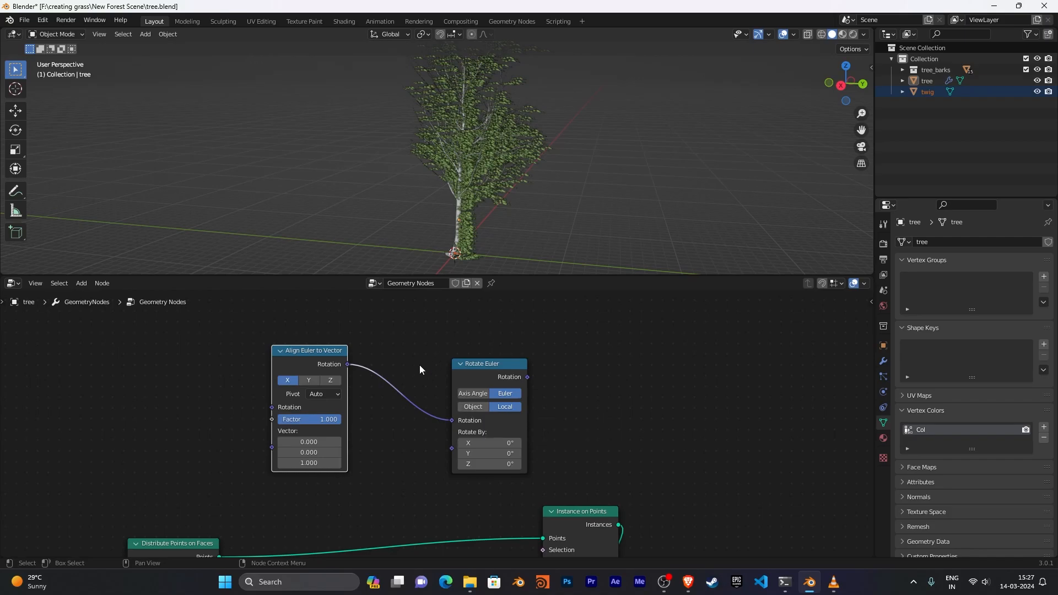
# Connect the Rotation output of Distribute Points on Faces to Align Euler to Vector and set its axis to Z.
pyautogui.scroll(-1, 399, 428)
pyautogui.moveTo(399, 429); pyautogui.dragTo(441, 457, button='middle')
pyautogui.scroll(1, 458, 448)
pyautogui.moveTo(365, 518); pyautogui.dragTo(423, 341)
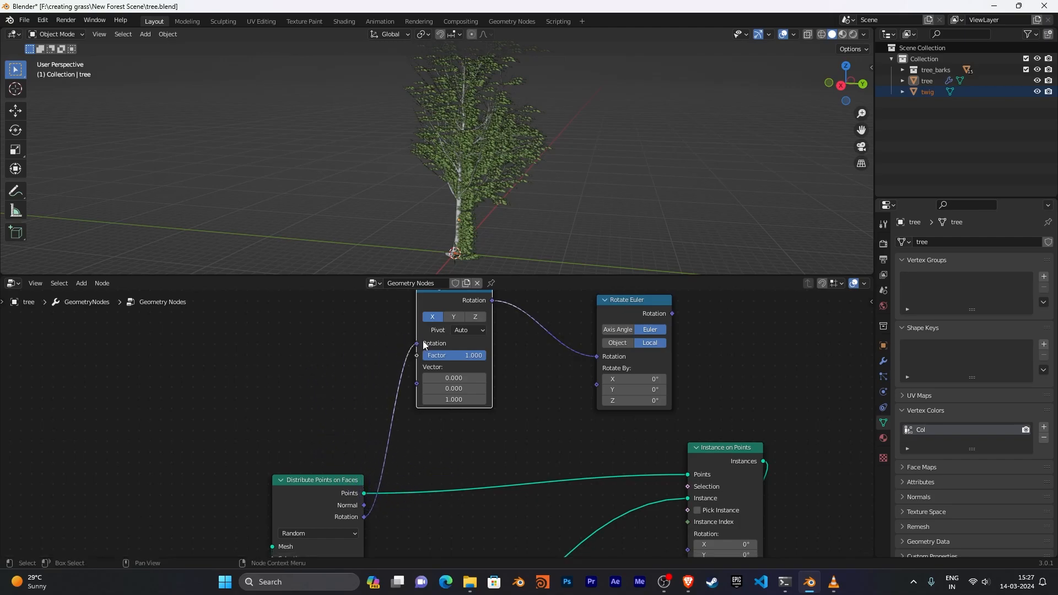
pyautogui.scroll(-1, 568, 396)
pyautogui.moveTo(567, 395); pyautogui.dragTo(563, 498, button='middle')
pyautogui.click(465, 420)
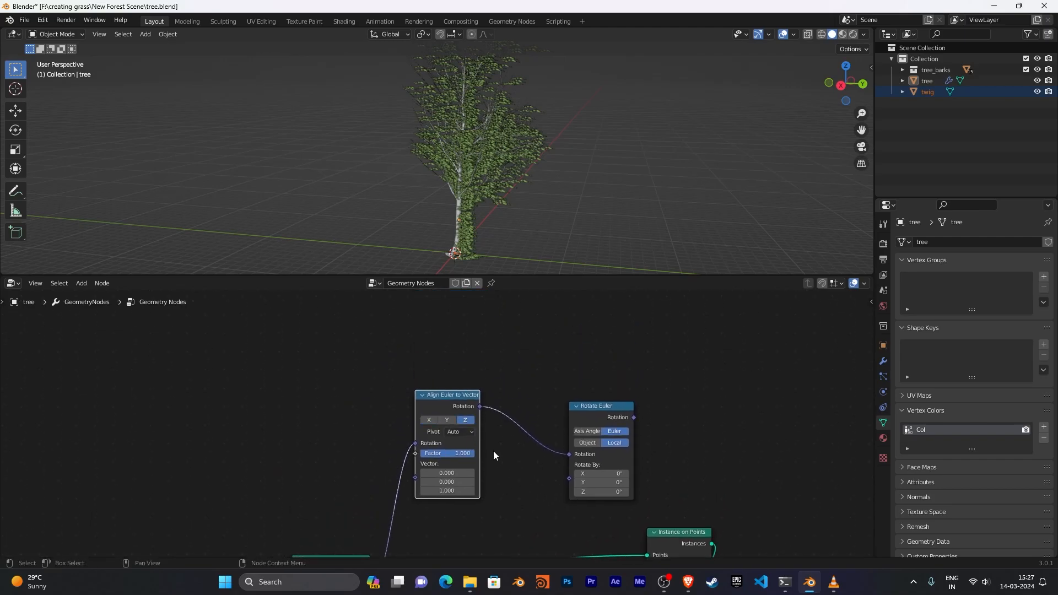
# Shift Align Euler to Vector slightly downward and connect Rotate Euler's Rotation output to the Rotation of Instance on Points.
pyautogui.scroll(-1, 494, 451)
pyautogui.scroll(-2, 495, 482)
pyautogui.moveTo(495, 487); pyautogui.dragTo(458, 482, button='middle')
pyautogui.scroll(3, 457, 481)
pyautogui.moveTo(417, 416); pyautogui.dragTo(428, 451)
pyautogui.scroll(-1, 545, 434)
pyautogui.moveTo(618, 452); pyautogui.dragTo(606, 326, button='middle')
pyautogui.moveTo(534, 323); pyautogui.dragTo(545, 498)
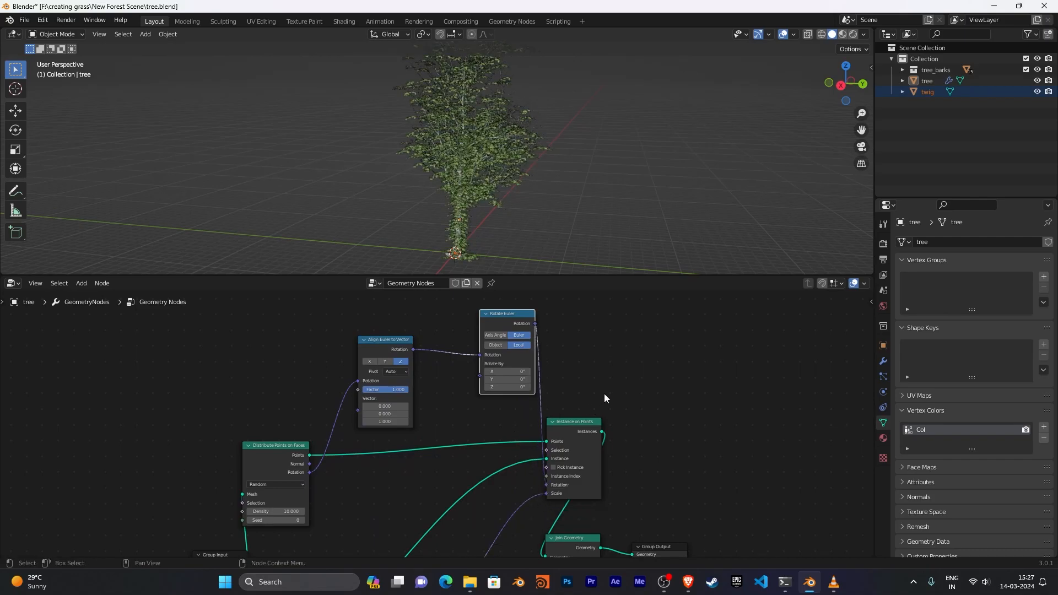
# Rearrange the Align Euler to Vector and Rotate Euler nodes so they sit closer together, side by side.
pyautogui.moveTo(613, 396); pyautogui.dragTo(716, 419, button='middle')
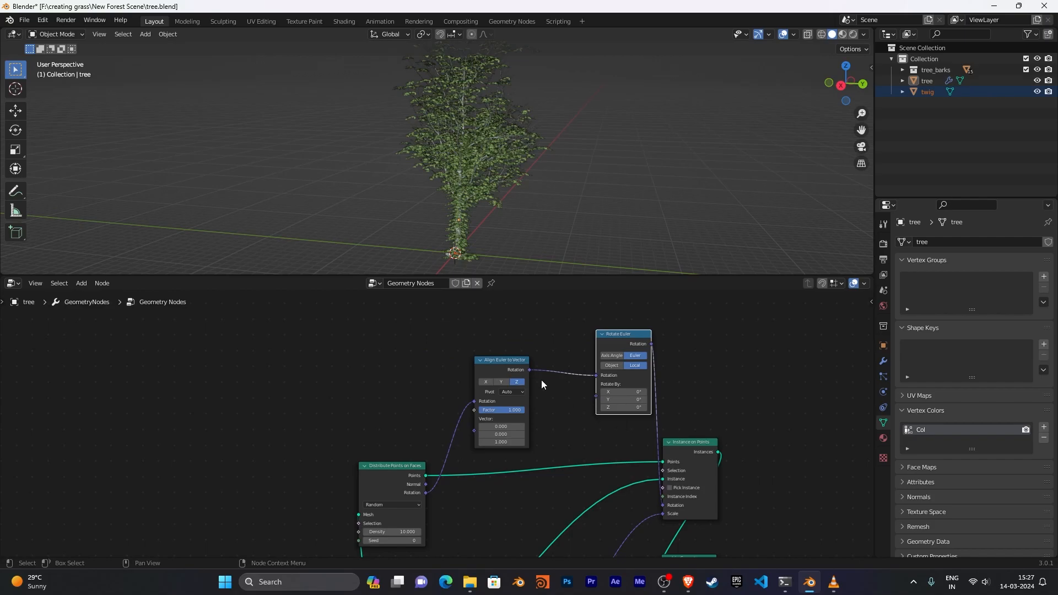
pyautogui.moveTo(520, 361); pyautogui.dragTo(475, 344)
pyautogui.moveTo(619, 339); pyautogui.dragTo(573, 348)
pyautogui.moveTo(473, 343); pyautogui.dragTo(501, 346)
# Duplicate the Align Euler to Vector node and place the copy above the original, leaving it unconnected.
pyautogui.moveTo(540, 418); pyautogui.dragTo(618, 507, button='middle')
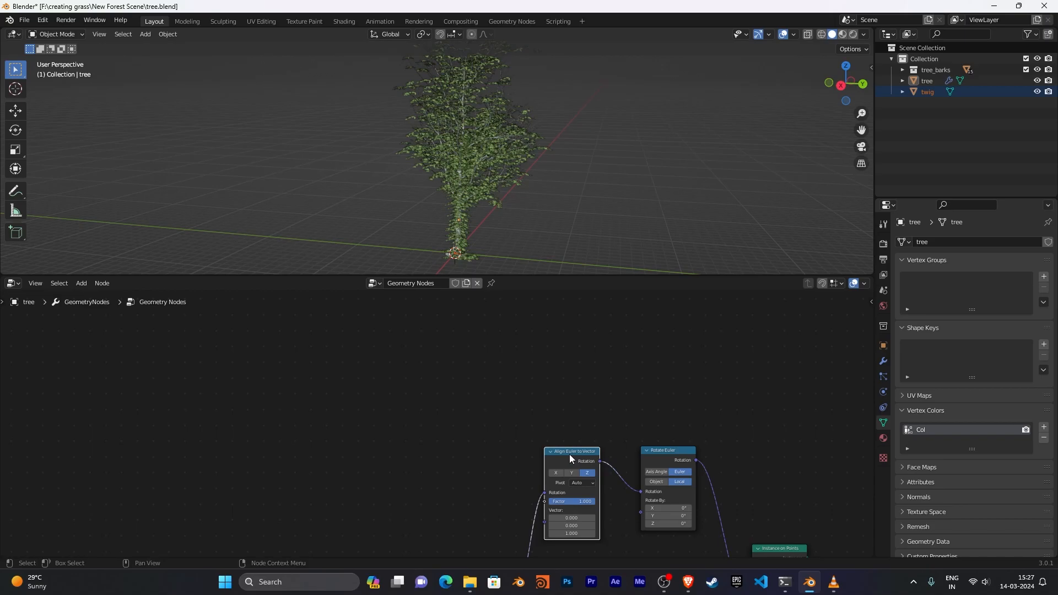
pyautogui.hotkey('shift', 'd')
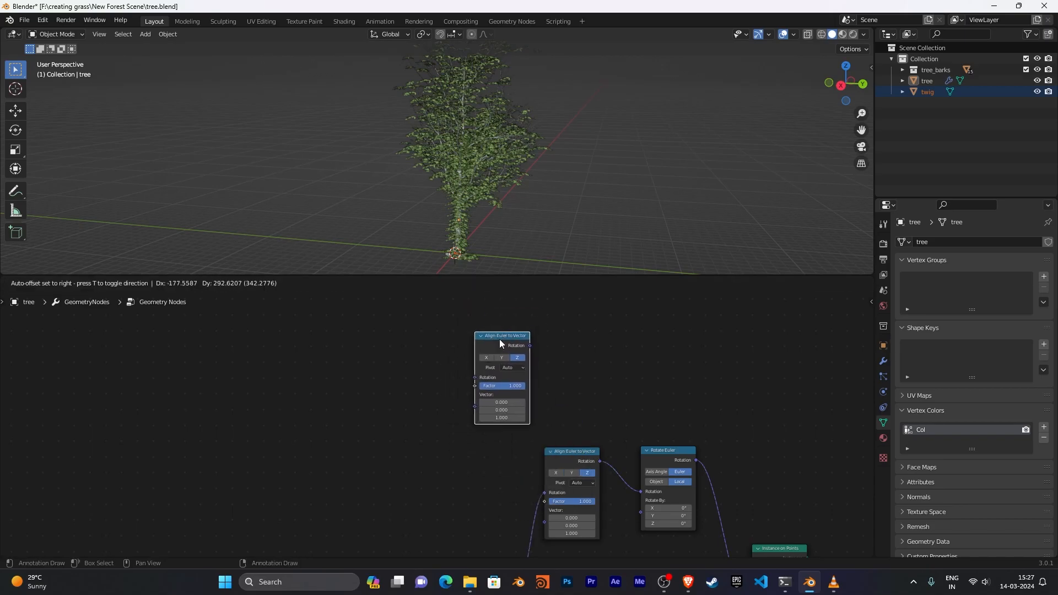
pyautogui.click(499, 339)
pyautogui.moveTo(573, 371); pyautogui.dragTo(540, 384, button='middle')
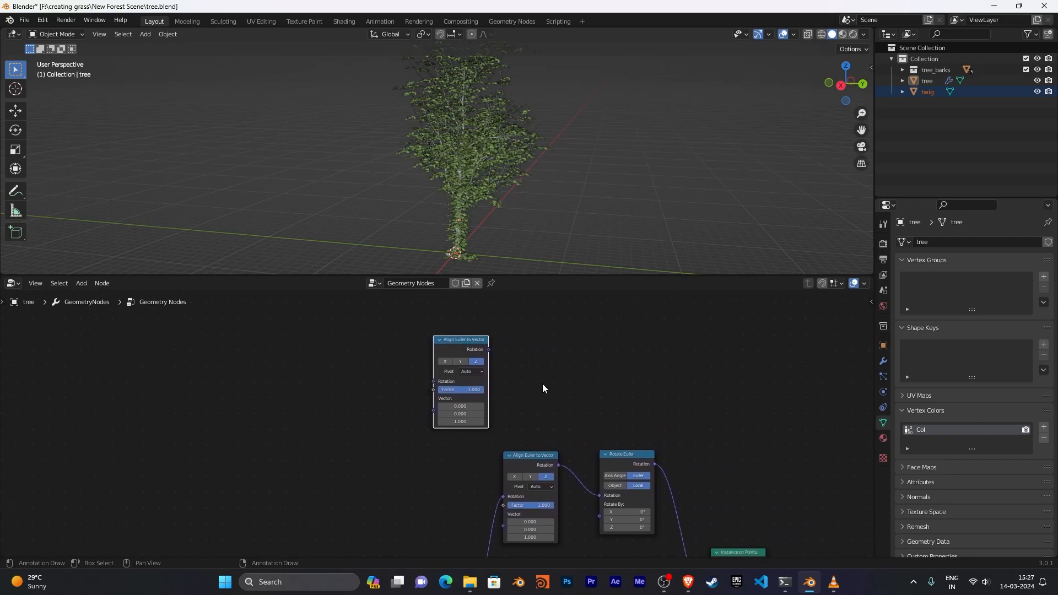
pyautogui.scroll(2, 547, 383)
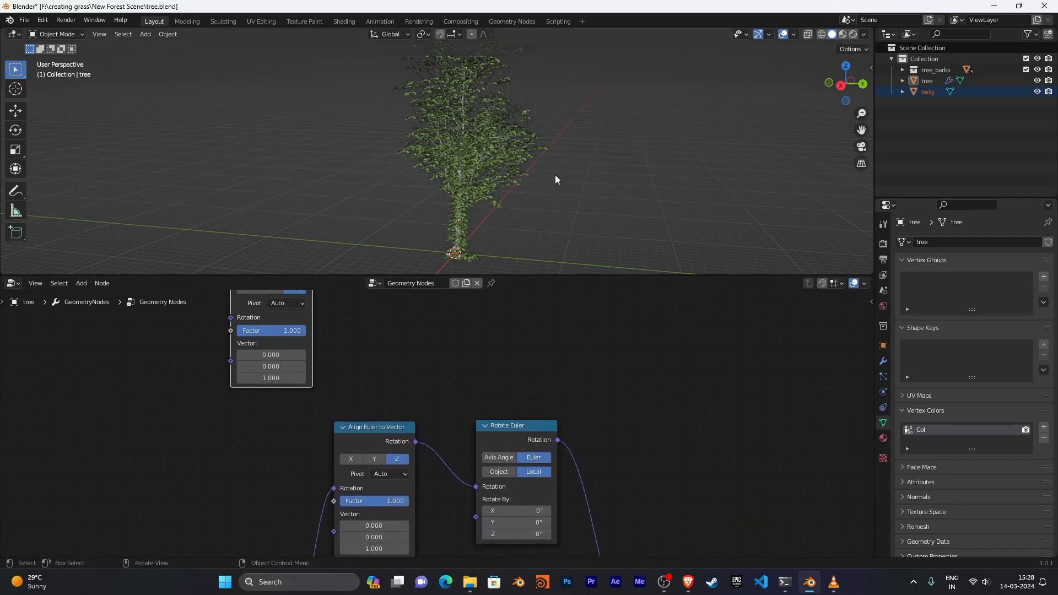
# Examine the twig orientation from above and the leaf placement along the lower trunk.
pyautogui.moveTo(523, 163); pyautogui.dragTo(530, 212, button='middle')
pyautogui.keyDown('alt'); pyautogui.moveTo(528, 214); pyautogui.dragTo(605, 173, button='middle'); pyautogui.keyUp('alt')
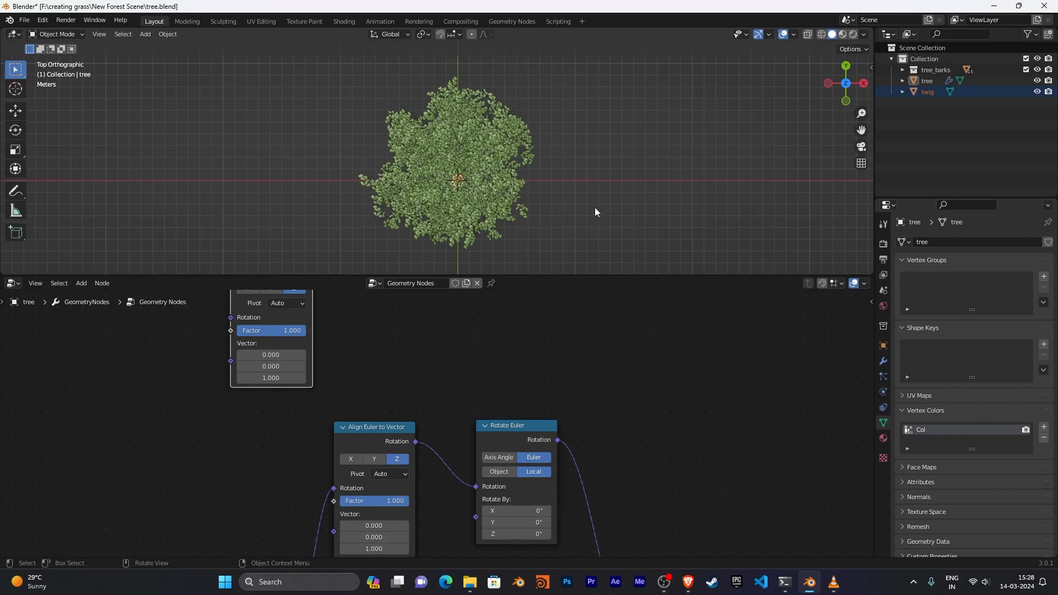
pyautogui.moveTo(591, 206); pyautogui.dragTo(595, 162, button='middle')
pyautogui.keyDown('shift'); pyautogui.moveTo(632, 201); pyautogui.dragTo(577, 137, button='middle'); pyautogui.keyUp('shift')
pyautogui.scroll(3, 650, 158)
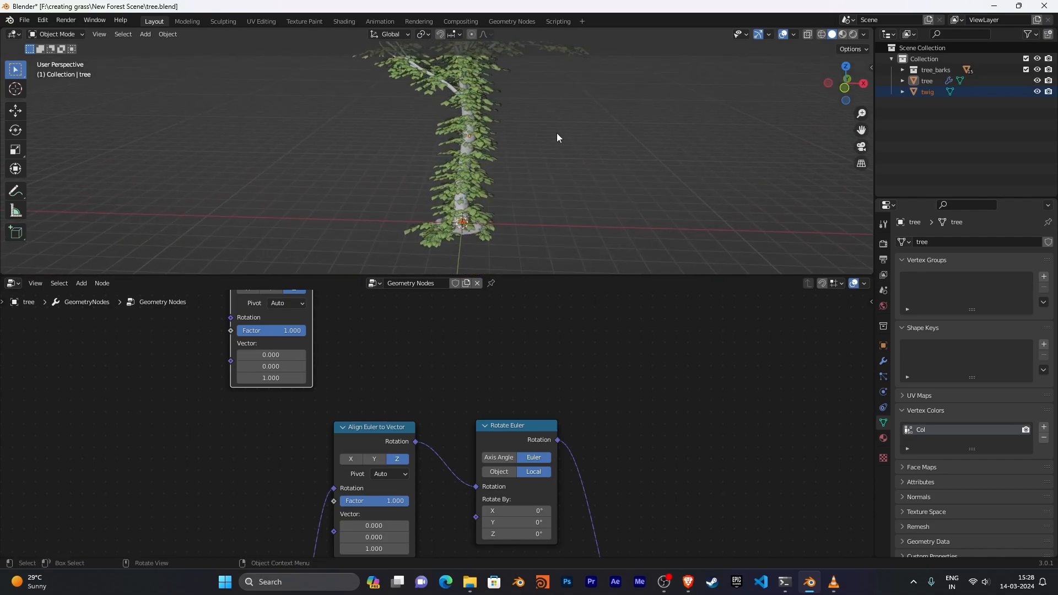
pyautogui.moveTo(465, 190); pyautogui.dragTo(431, 173, button='middle')
# Expose the Selection input of Distribute Points on Faces as a new socket on the Group Input node.
pyautogui.moveTo(438, 381); pyautogui.dragTo(568, 297, button='middle')
pyautogui.scroll(-1, 422, 419)
pyautogui.moveTo(422, 419); pyautogui.dragTo(476, 317, button='middle')
pyautogui.moveTo(422, 395); pyautogui.dragTo(548, 319, button='middle')
pyautogui.moveTo(443, 378); pyautogui.dragTo(476, 347, button='middle')
pyautogui.moveTo(476, 342); pyautogui.dragTo(323, 385)
pyautogui.moveTo(573, 416); pyautogui.dragTo(478, 437, button='middle')
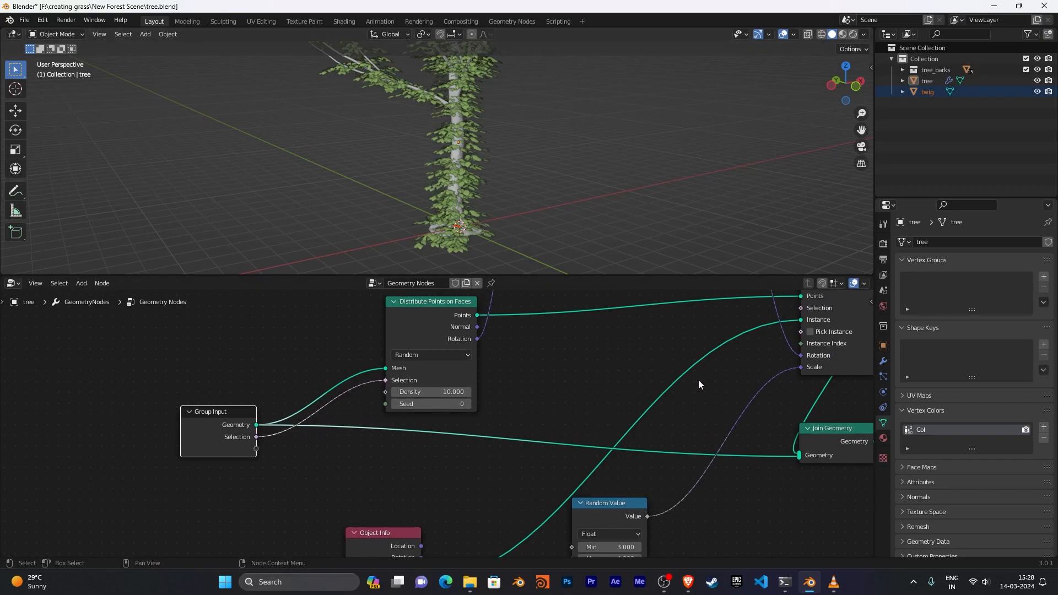
# Try using the Col attribute for the Selection input of the Geometry Nodes modifier.
pyautogui.click(884, 361)
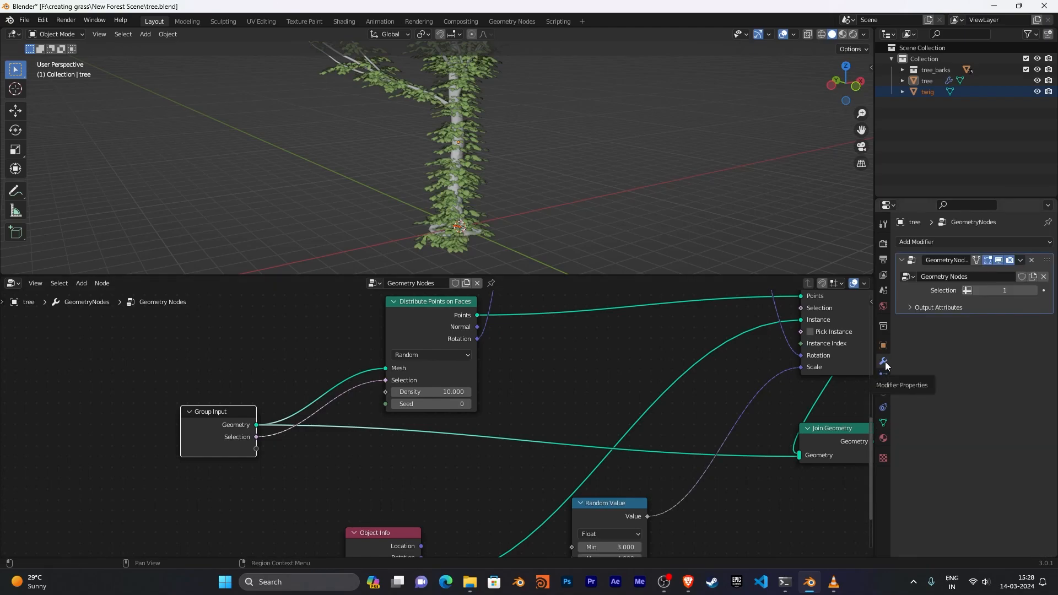
pyautogui.click(967, 291)
pyautogui.click(986, 290)
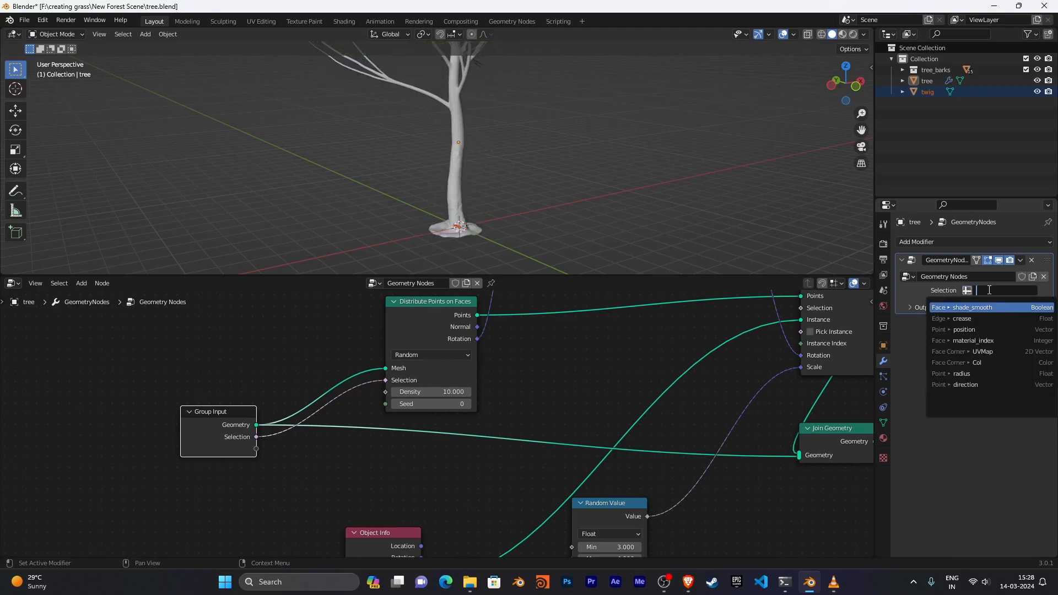
pyautogui.click(993, 369)
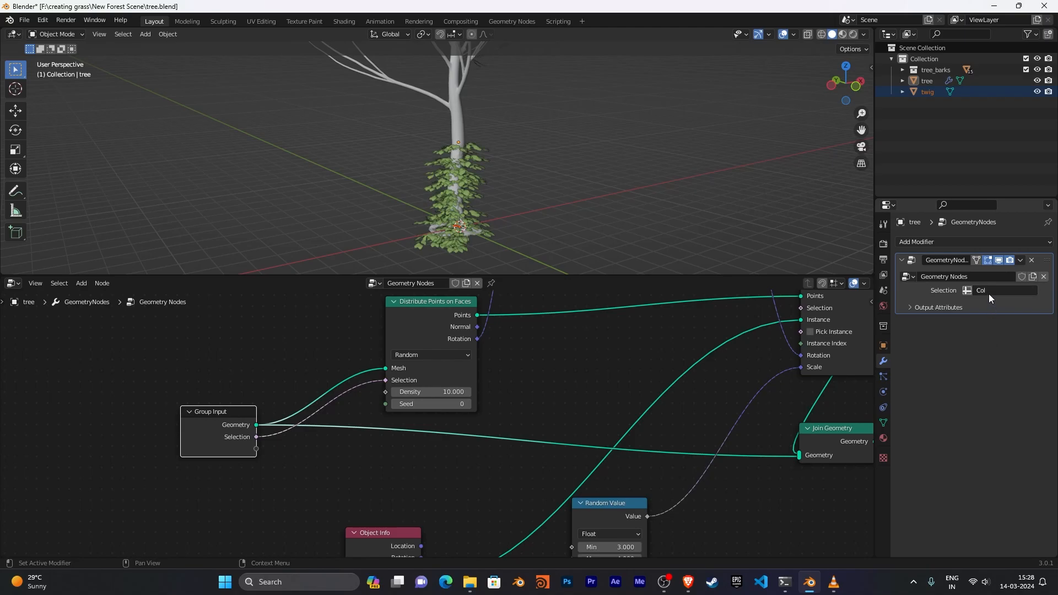
pyautogui.click(968, 291)
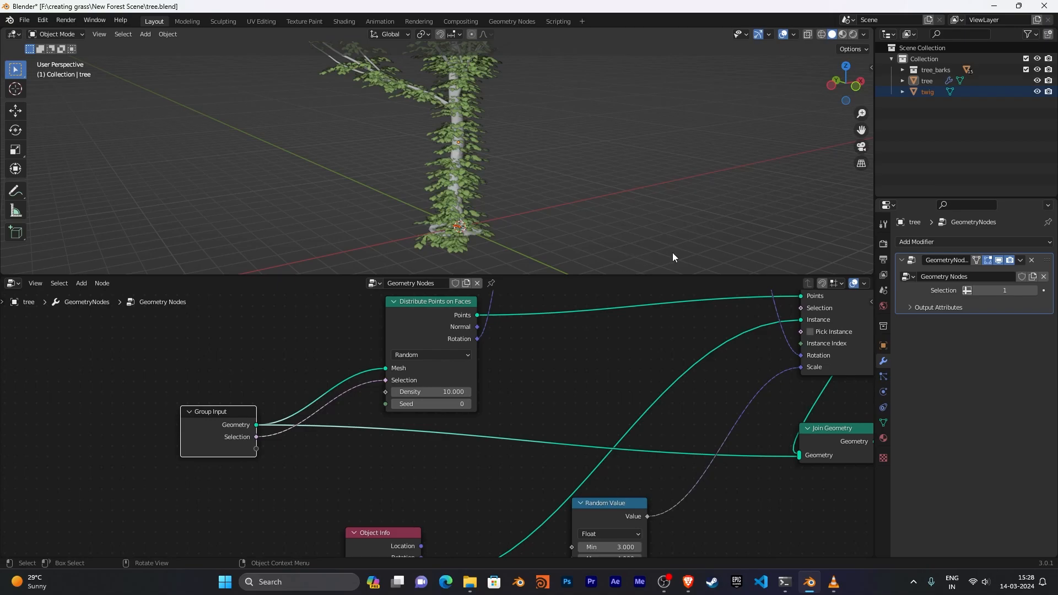
# Enlarge the 3D viewport, select the tree and add a new vertex group to it.
pyautogui.moveTo(669, 278); pyautogui.dragTo(664, 442)
pyautogui.moveTo(611, 239); pyautogui.dragTo(643, 243, button='middle')
pyautogui.keyDown('shift'); pyautogui.moveTo(505, 146); pyautogui.dragTo(507, 251, button='middle'); pyautogui.keyUp('shift')
pyautogui.click(507, 250)
pyautogui.moveTo(653, 255); pyautogui.dragTo(623, 246, button='middle')
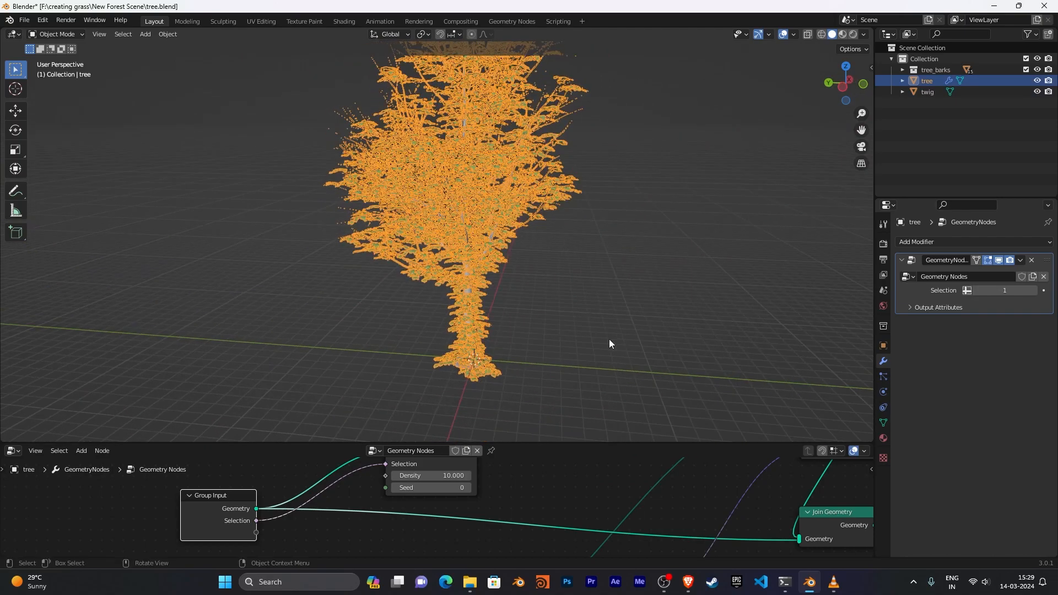
pyautogui.moveTo(596, 443); pyautogui.dragTo(597, 363)
pyautogui.moveTo(597, 362); pyautogui.dragTo(640, 280, button='middle')
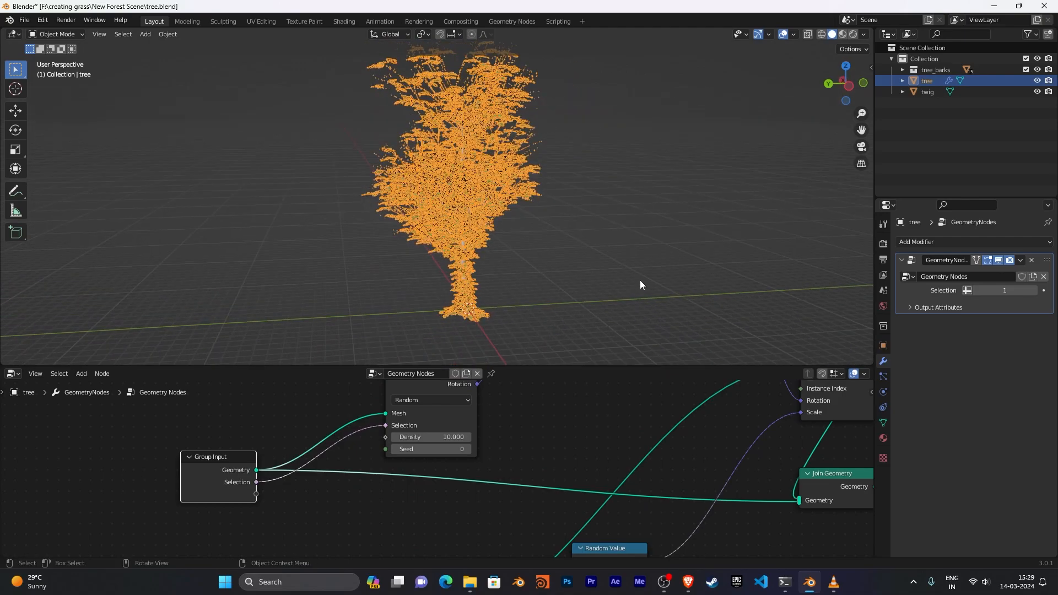
pyautogui.click(882, 423)
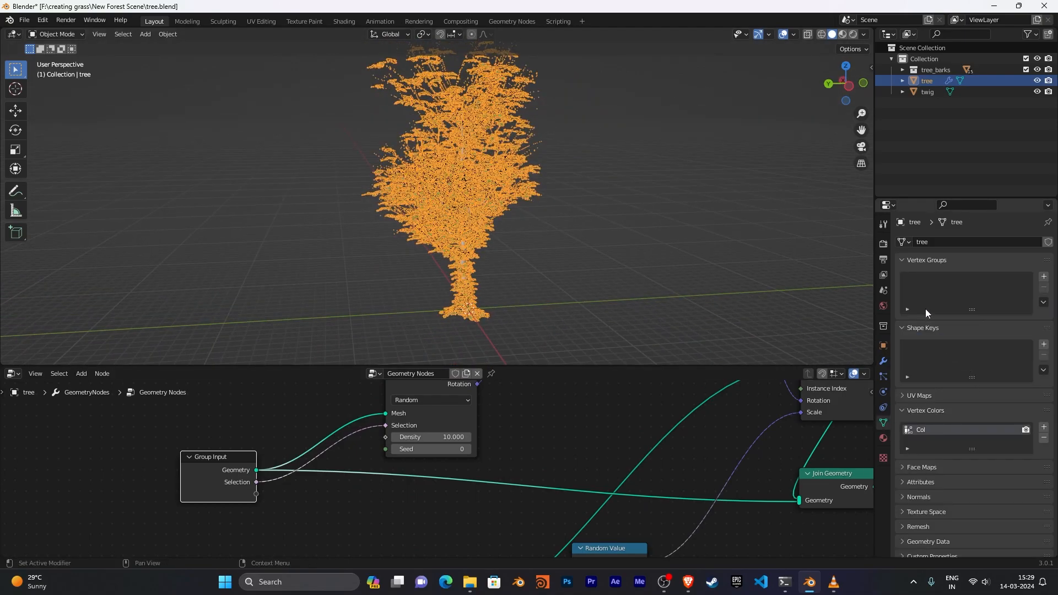
pyautogui.click(1043, 277)
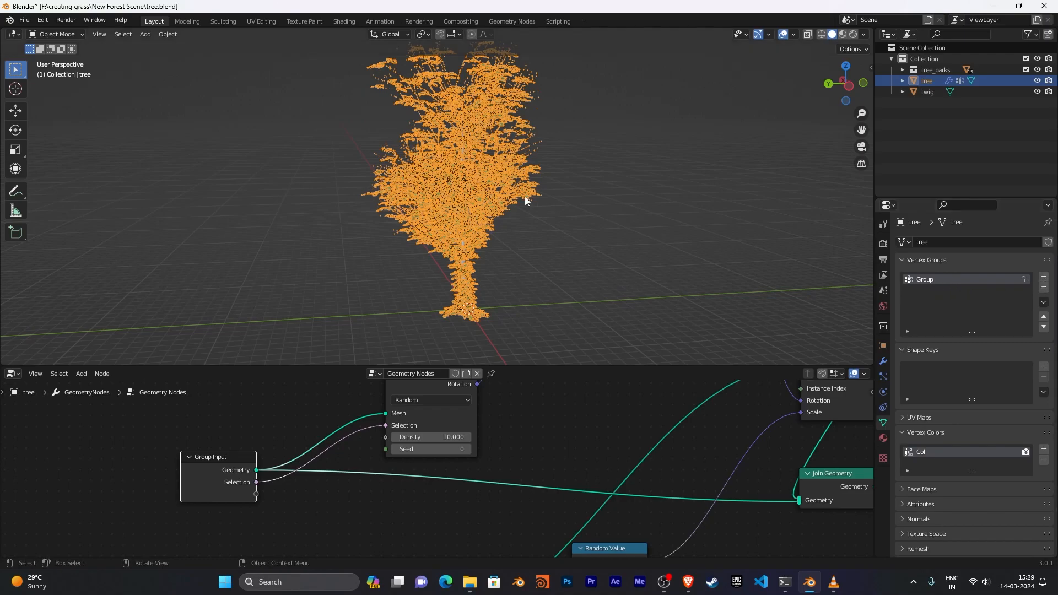
pyautogui.press('Tab')
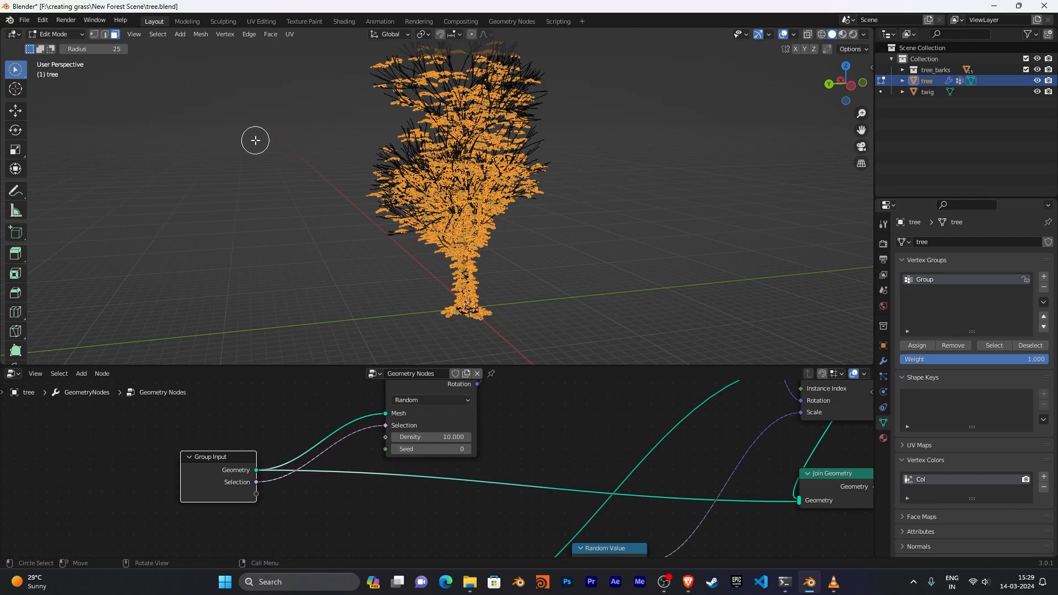
pyautogui.press('Tab')
pyautogui.click(621, 170)
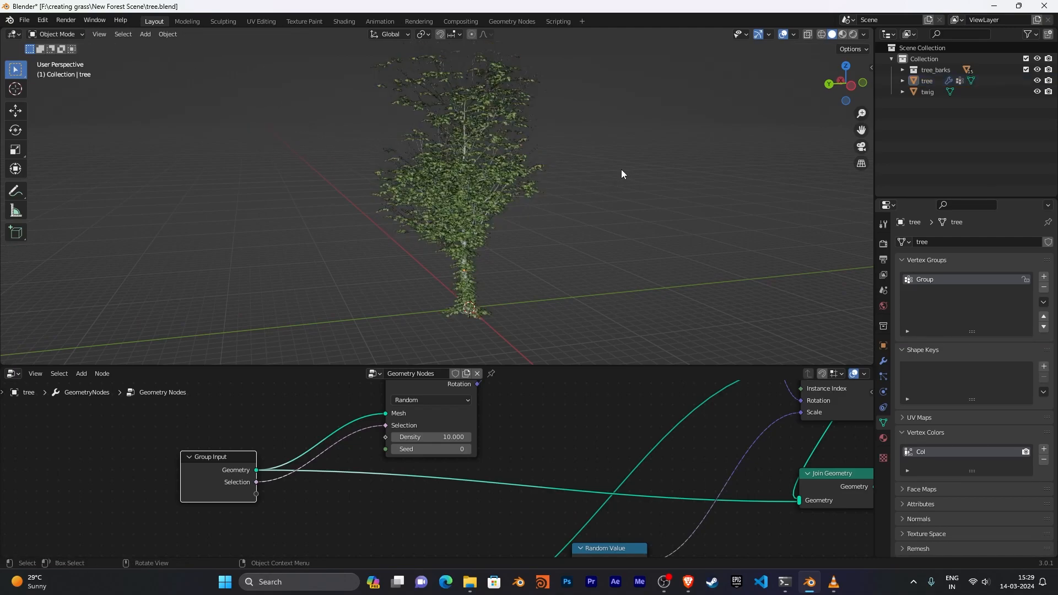
pyautogui.click(464, 133)
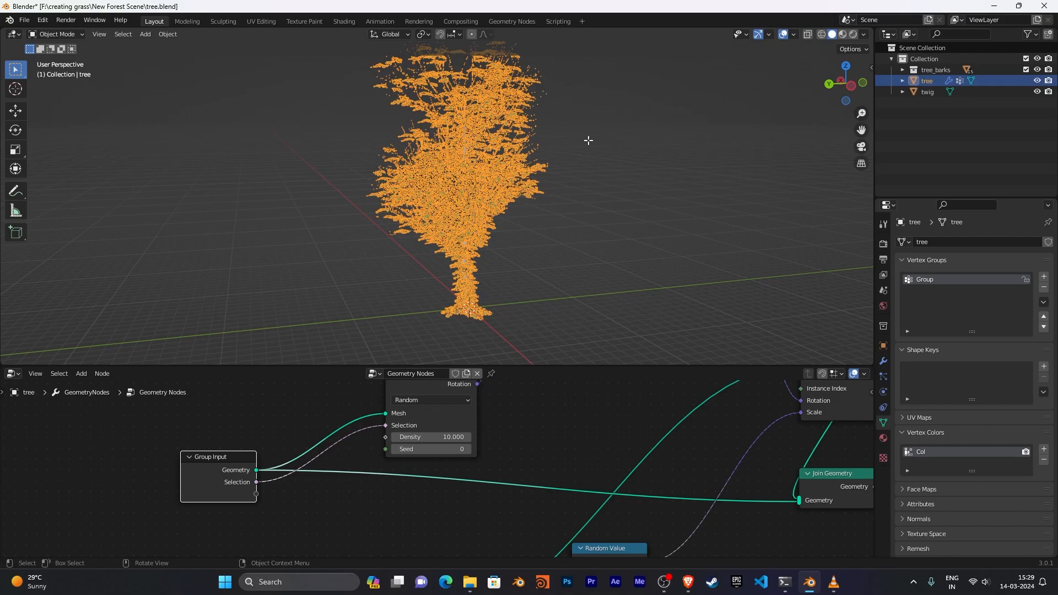
# Set up the tree for editing in Edit Mode from the front view, with circle selection and wireframe shading.
pyautogui.press('Tab')
pyautogui.scroll(-3, 607, 140)
pyautogui.press('KP_1')
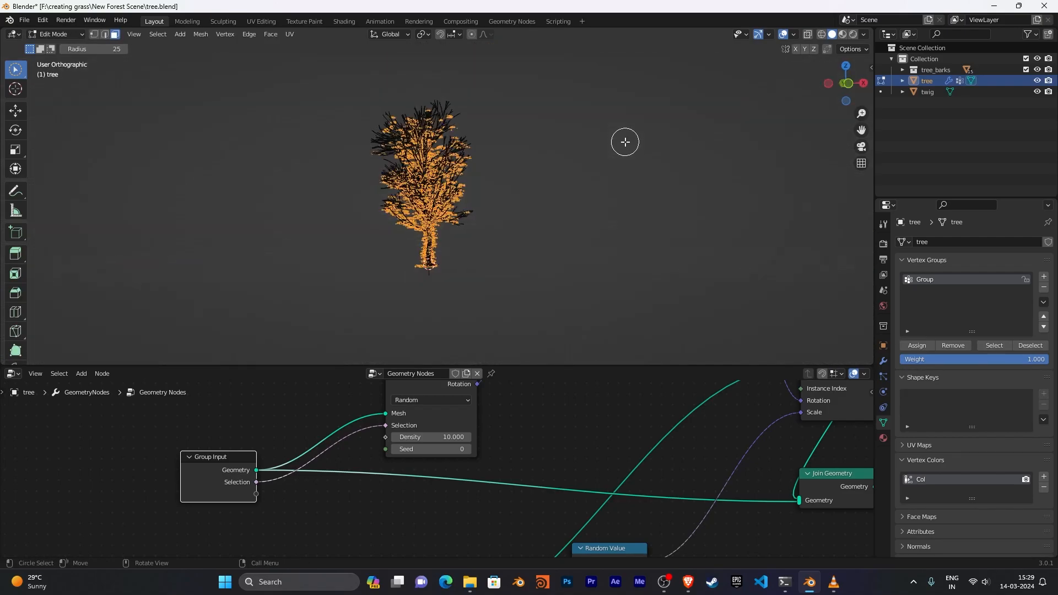
pyautogui.scroll(4, 557, 246)
pyautogui.keyDown('shift'); pyautogui.moveTo(592, 197); pyautogui.dragTo(580, 226, button='middle'); pyautogui.keyUp('shift')
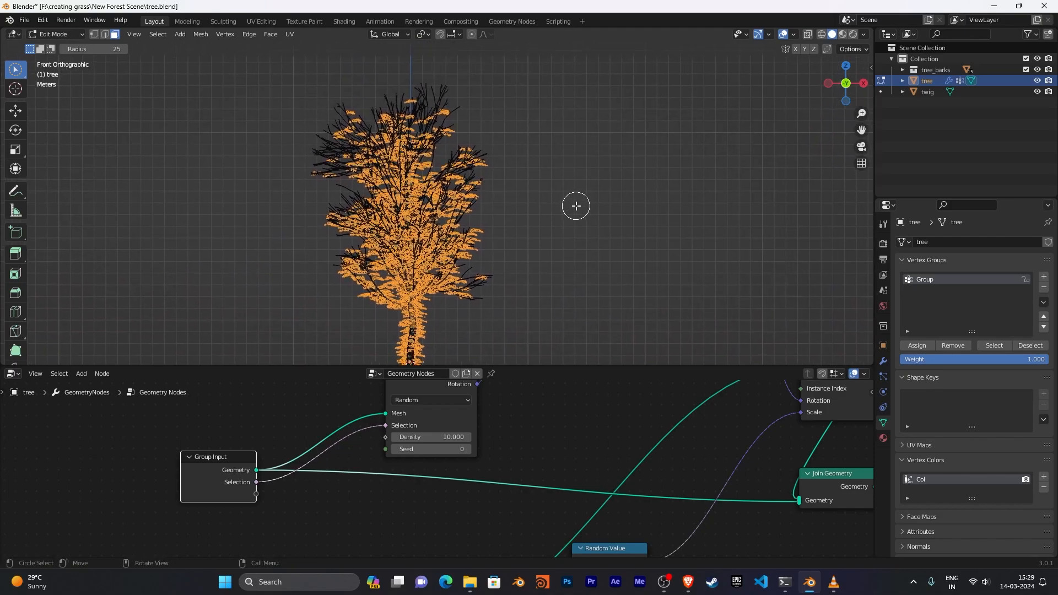
pyautogui.click(13, 76)
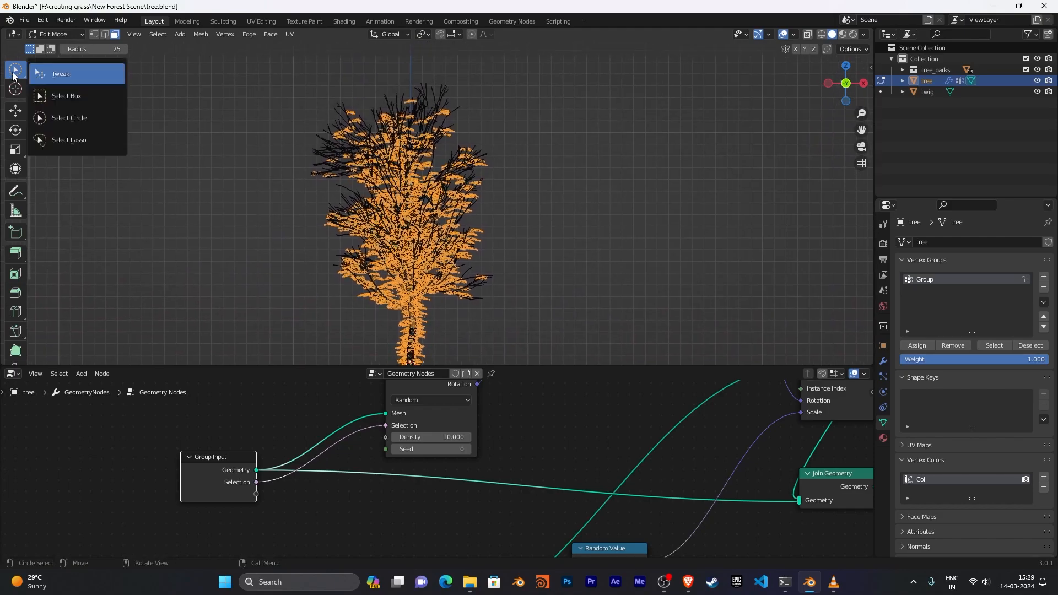
pyautogui.click(58, 121)
pyautogui.moveTo(473, 103); pyautogui.dragTo(444, 91)
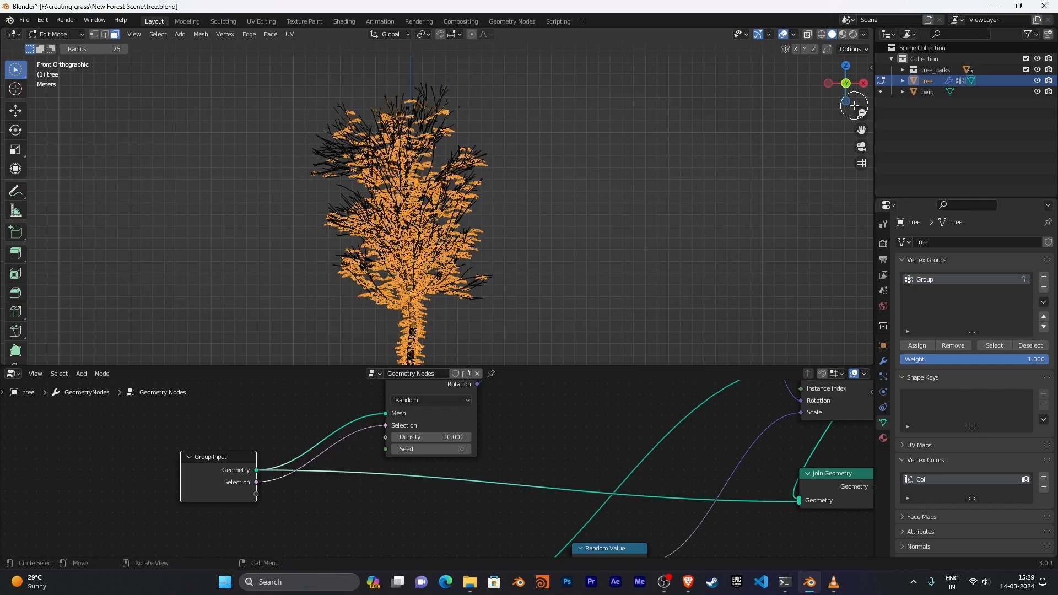
pyautogui.click(821, 36)
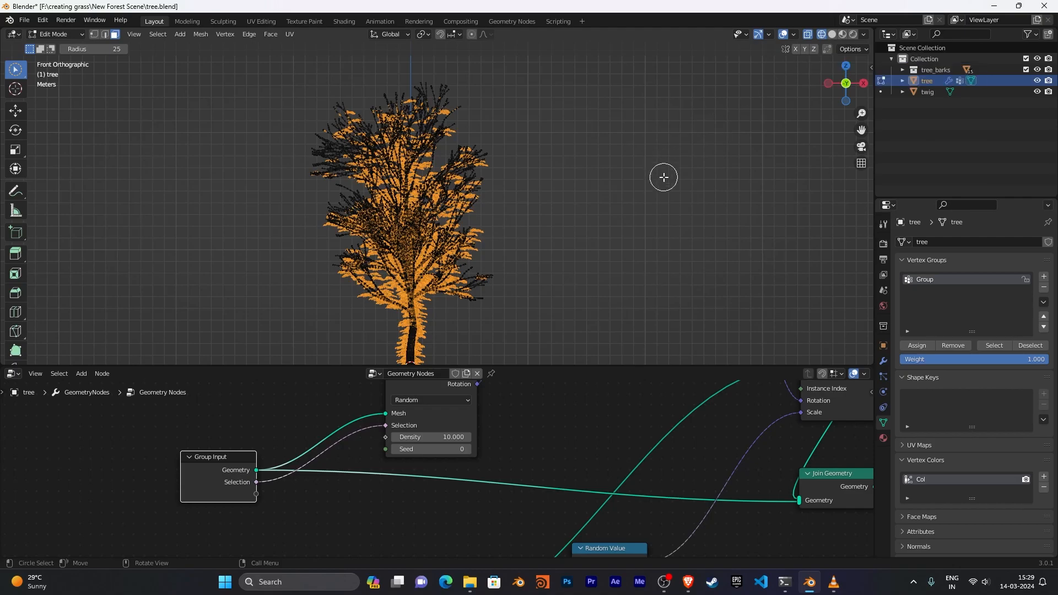
# Circle-select the outer branches of the tree from the front and side views, leaving the trunk and inner limbs unselected.
pyautogui.moveTo(489, 163)
pyautogui.mouseDown()
pyautogui.moveTo(365, 94)
pyautogui.moveTo(463, 87)
pyautogui.moveTo(313, 112)
pyautogui.moveTo(295, 154)
pyautogui.moveTo(337, 209)
pyautogui.moveTo(344, 109)
pyautogui.moveTo(313, 169)
pyautogui.moveTo(339, 221)
pyautogui.moveTo(344, 126)
pyautogui.moveTo(364, 182)
pyautogui.moveTo(366, 307)
pyautogui.moveTo(371, 154)
pyautogui.moveTo(370, 295)
pyautogui.moveTo(383, 123)
pyautogui.moveTo(438, 135)
pyautogui.moveTo(457, 219)
pyautogui.moveTo(479, 247)
pyautogui.moveTo(477, 280)
pyautogui.moveTo(459, 274)
pyautogui.moveTo(487, 256)
pyautogui.moveTo(485, 299)
pyautogui.moveTo(437, 132)
pyautogui.moveTo(449, 307)
pyautogui.moveTo(470, 285)
pyautogui.moveTo(468, 295)
pyautogui.mouseUp()
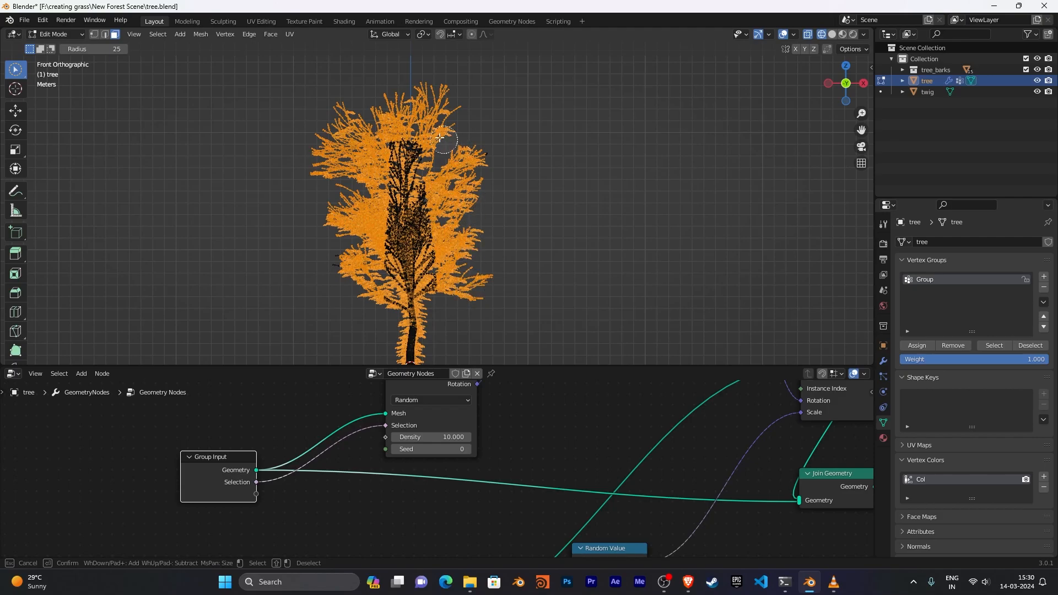
pyautogui.press('Escape')
pyautogui.moveTo(319, 243); pyautogui.dragTo(398, 244, button='middle')
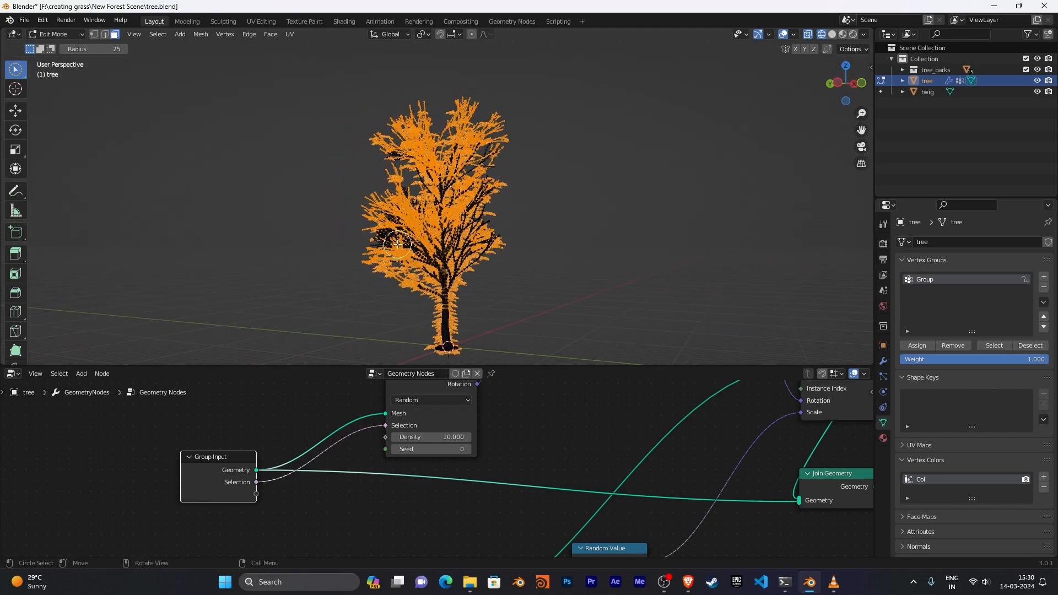
pyautogui.press('KP_3')
pyautogui.press('c')
pyautogui.moveTo(475, 94)
pyautogui.mouseDown()
pyautogui.moveTo(467, 166)
pyautogui.moveTo(492, 268)
pyautogui.moveTo(465, 132)
pyautogui.moveTo(399, 130)
pyautogui.moveTo(370, 240)
pyautogui.moveTo(392, 257)
pyautogui.moveTo(405, 152)
pyautogui.mouseUp()
pyautogui.keyDown('shift'); pyautogui.moveTo(445, 215); pyautogui.dragTo(454, 284); pyautogui.keyUp('shift')
# Assign the selected branches to the tree's vertex group and return to Object Mode with solid shading.
pyautogui.moveTo(495, 216); pyautogui.dragTo(551, 220, button='middle')
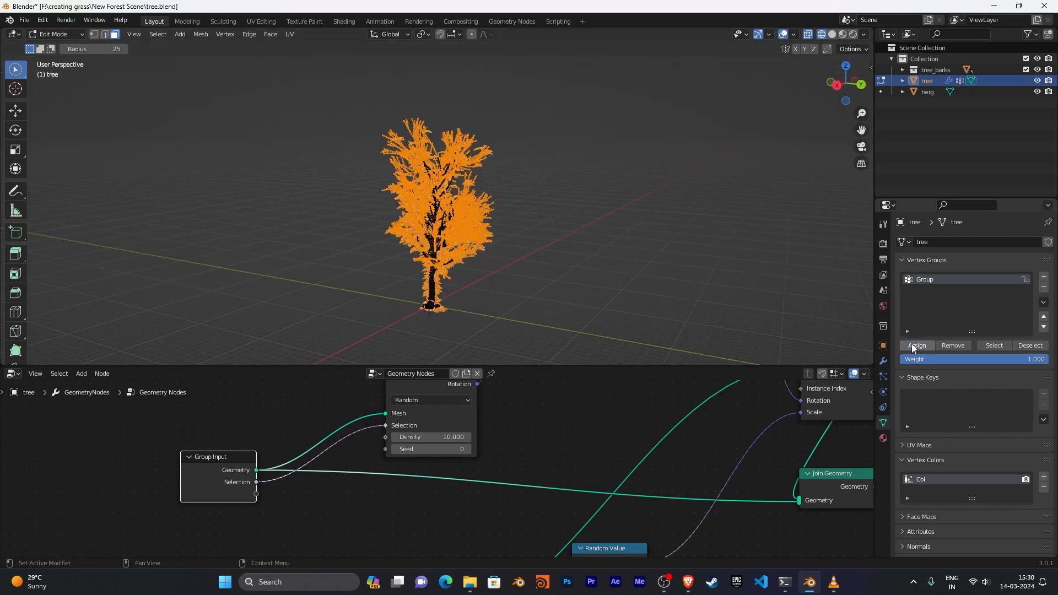
pyautogui.press('Tab')
pyautogui.moveTo(592, 220); pyautogui.dragTo(633, 252, button='middle')
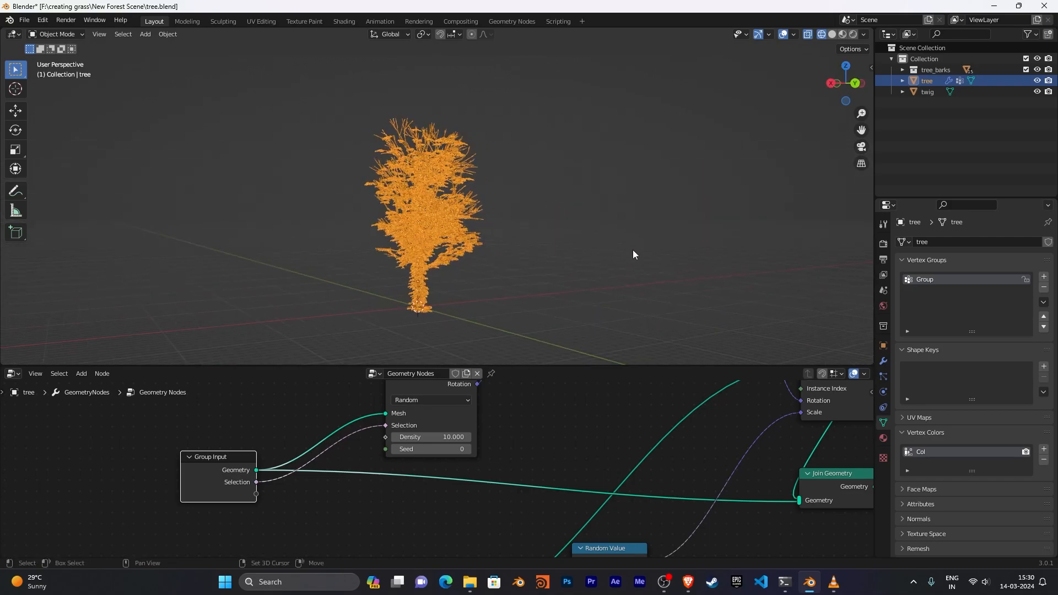
pyautogui.click(512, 241)
pyautogui.moveTo(512, 240)
pyautogui.mouseDown(button='middle')
pyautogui.moveTo(596, 249)
pyautogui.moveTo(614, 217)
pyautogui.moveTo(604, 215)
pyautogui.moveTo(613, 160)
pyautogui.mouseUp(button='middle')
pyautogui.scroll(2, 579, 252)
pyautogui.scroll(4, 644, 237)
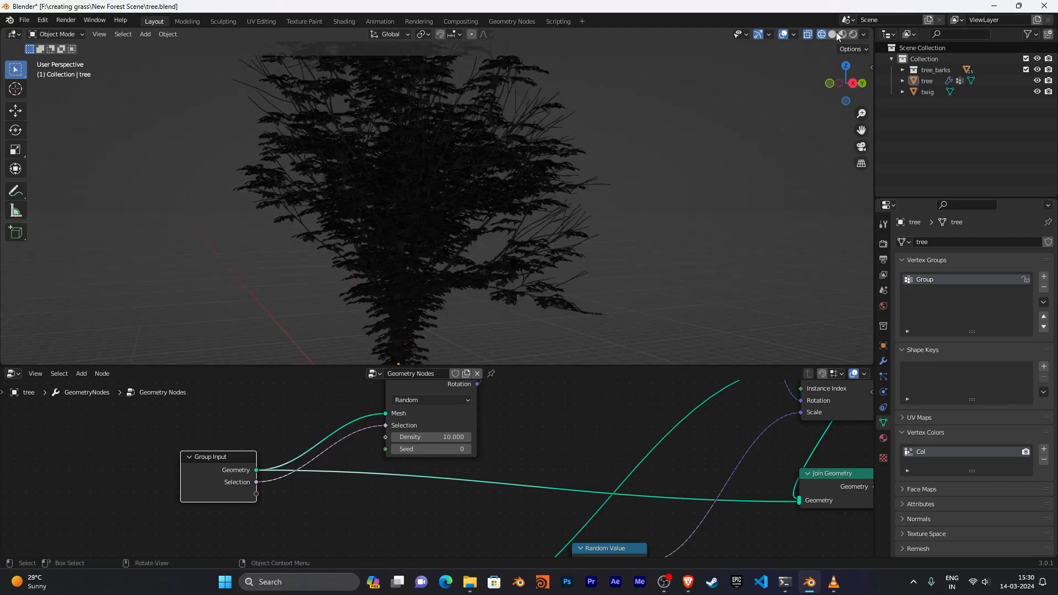
pyautogui.click(832, 35)
pyautogui.scroll(-3, 562, 193)
pyautogui.moveTo(583, 209)
pyautogui.mouseDown(button='middle')
pyautogui.moveTo(613, 210)
pyautogui.moveTo(661, 237)
pyautogui.mouseUp(button='middle')
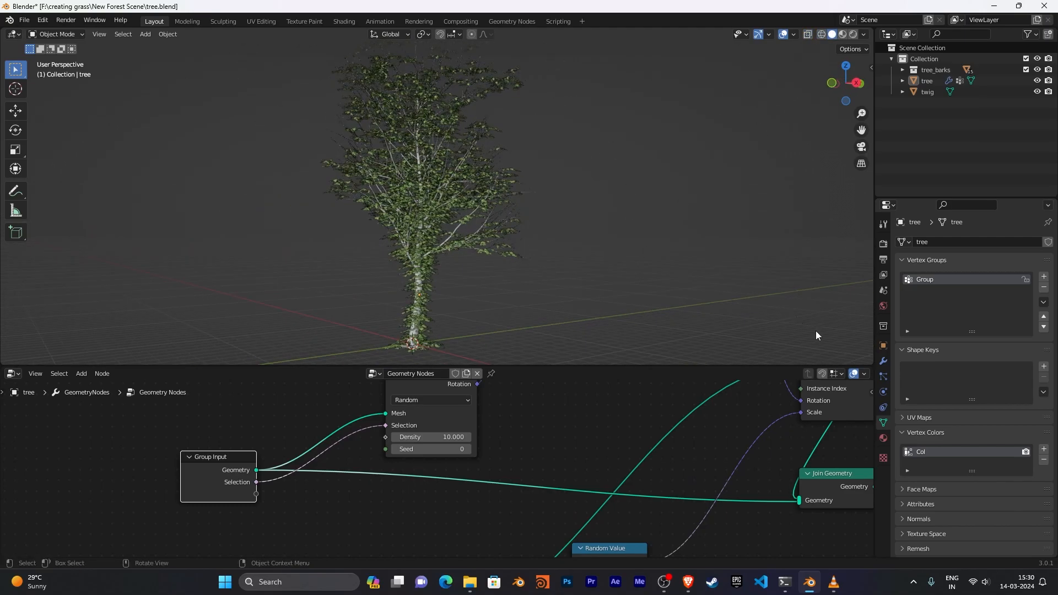
# Drive the Selection input of the tree's Geometry Nodes modifier with the Group attribute.
pyautogui.click(884, 361)
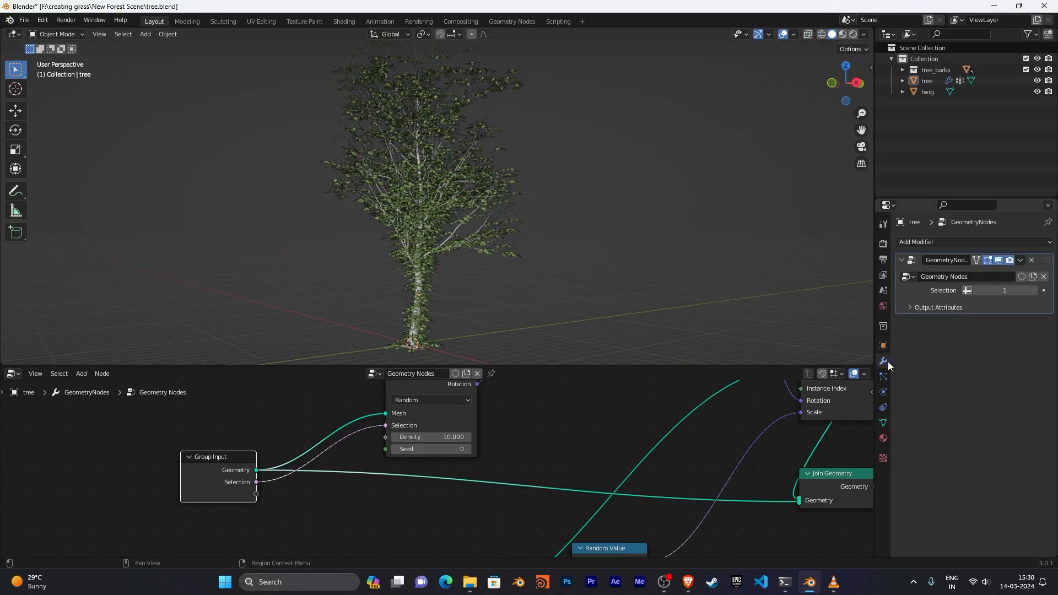
pyautogui.click(968, 290)
pyautogui.click(980, 292)
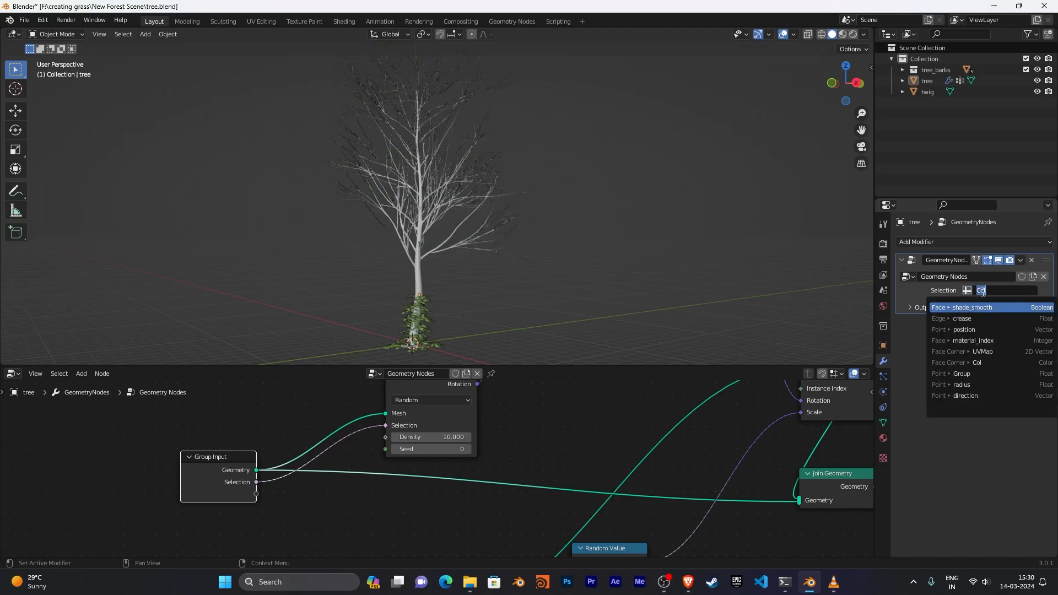
pyautogui.click(975, 375)
pyautogui.moveTo(618, 250); pyautogui.dragTo(729, 295, button='middle')
pyautogui.scroll(3, 673, 295)
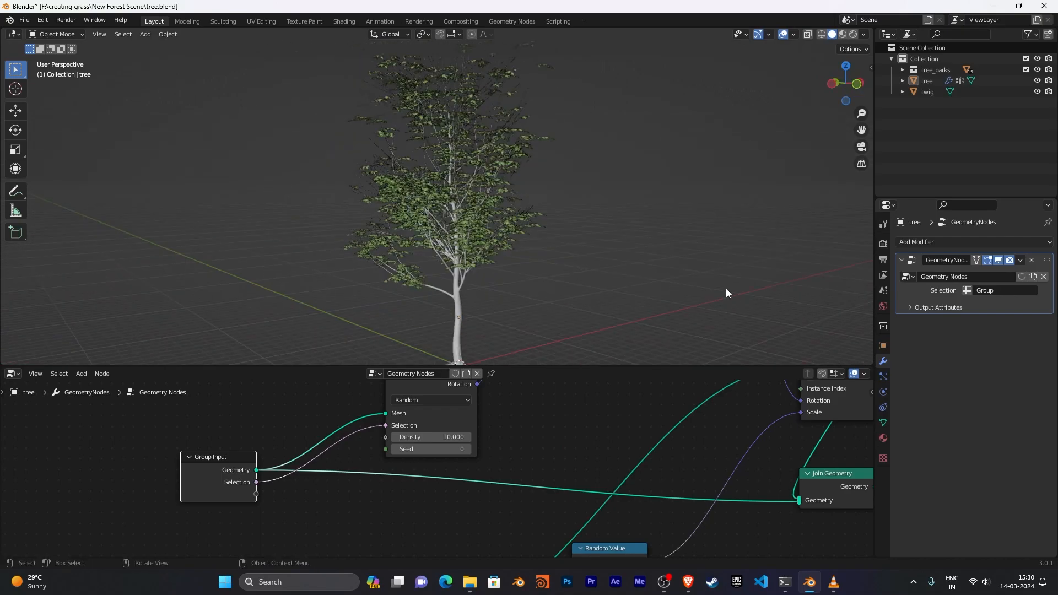
pyautogui.moveTo(512, 254); pyautogui.dragTo(613, 286, button='middle')
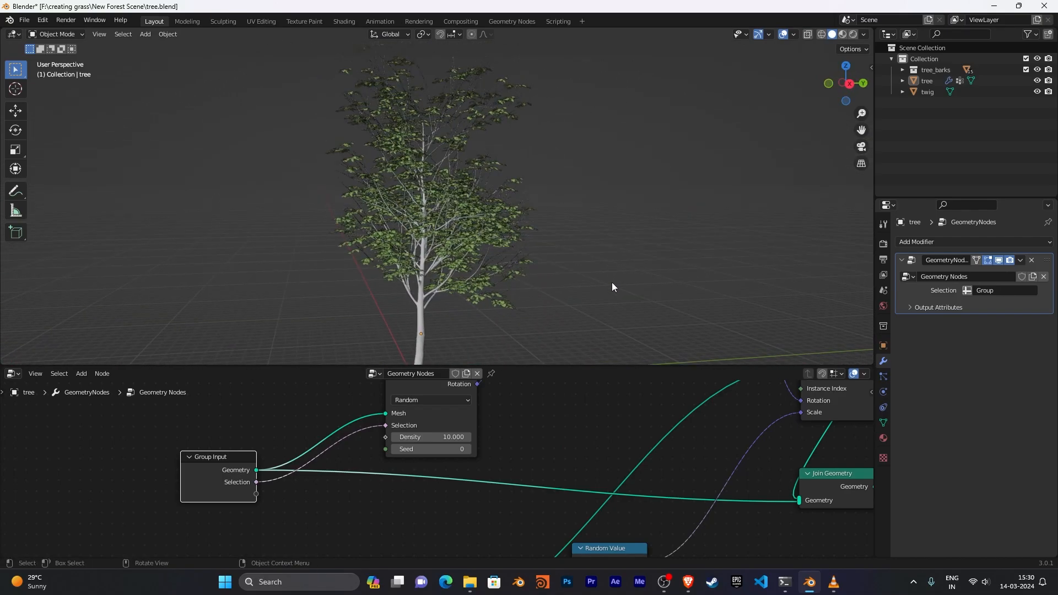
# Try other Rotate By angles on the Rotate Euler node and reset X, Y and Z to 0°.
pyautogui.scroll(-2, 642, 415)
pyautogui.scroll(1, 551, 469)
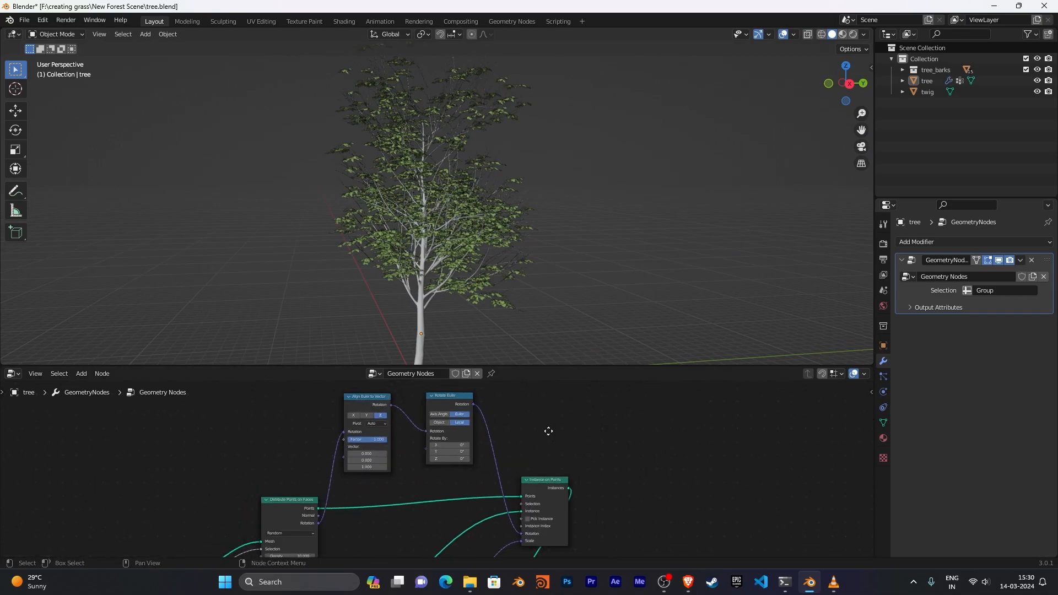
pyautogui.scroll(2, 551, 443)
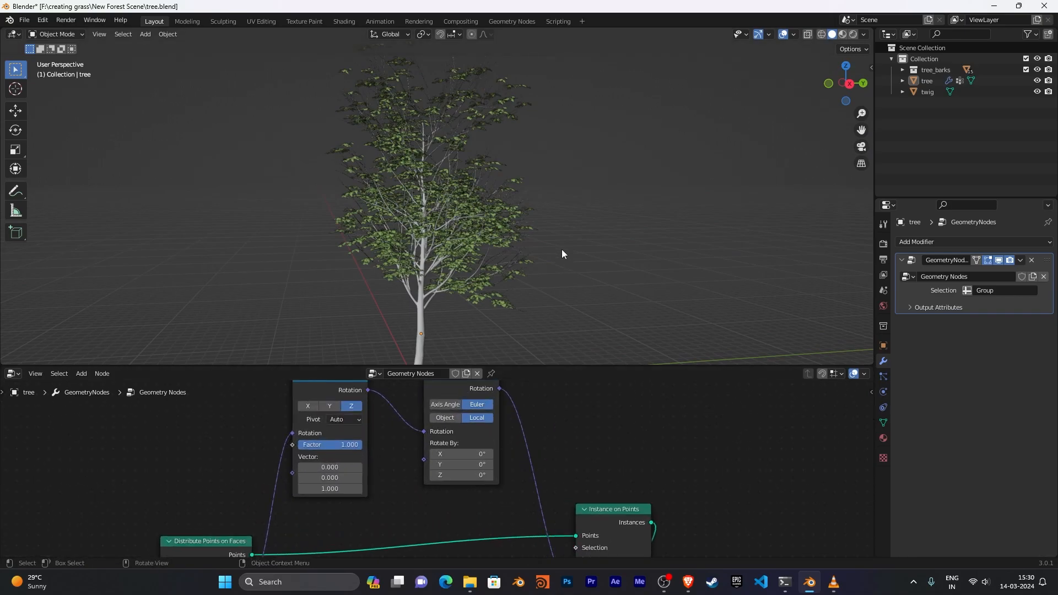
pyautogui.press('KP_7')
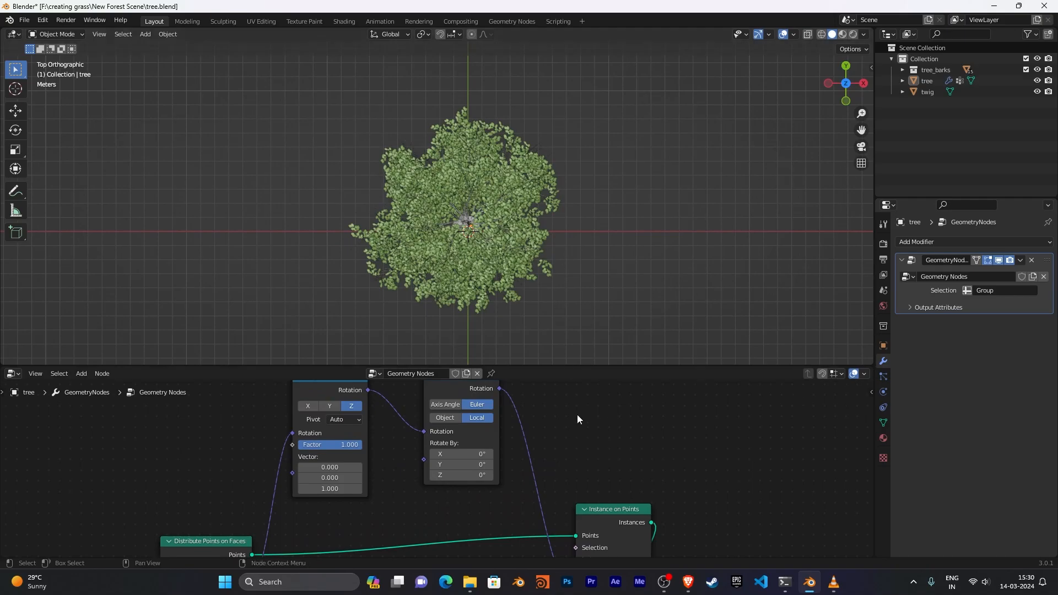
pyautogui.moveTo(652, 410); pyautogui.dragTo(684, 448, button='middle')
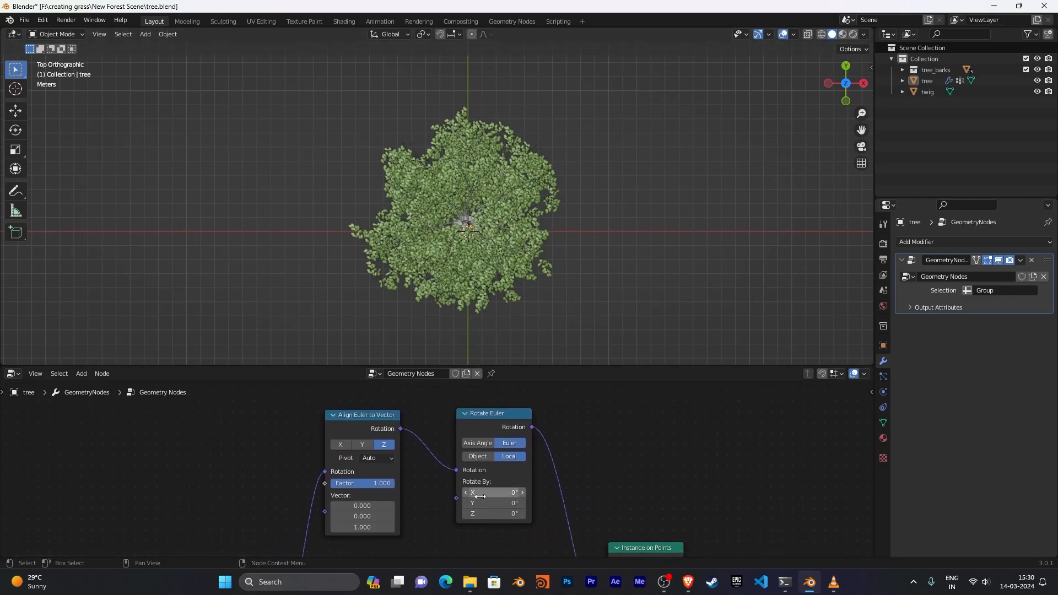
pyautogui.moveTo(571, 498); pyautogui.dragTo(600, 499, button='middle')
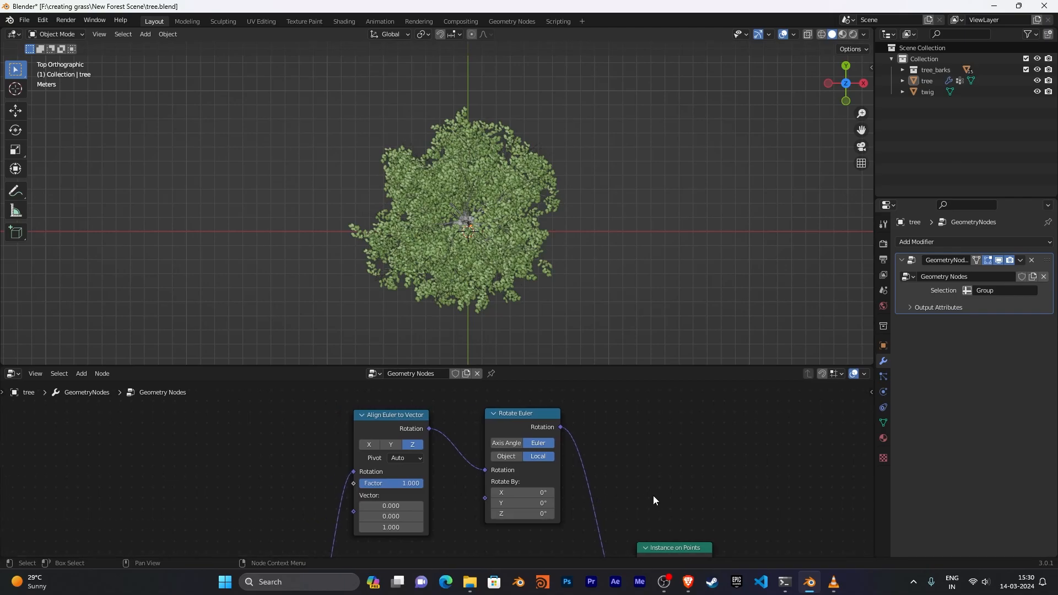
pyautogui.moveTo(604, 271); pyautogui.dragTo(629, 308, button='middle')
pyautogui.moveTo(519, 493); pyautogui.dragTo(540, 493)
pyautogui.moveTo(593, 250); pyautogui.dragTo(571, 252, button='middle')
pyautogui.moveTo(518, 492); pyautogui.dragTo(538, 513)
pyautogui.write('0')
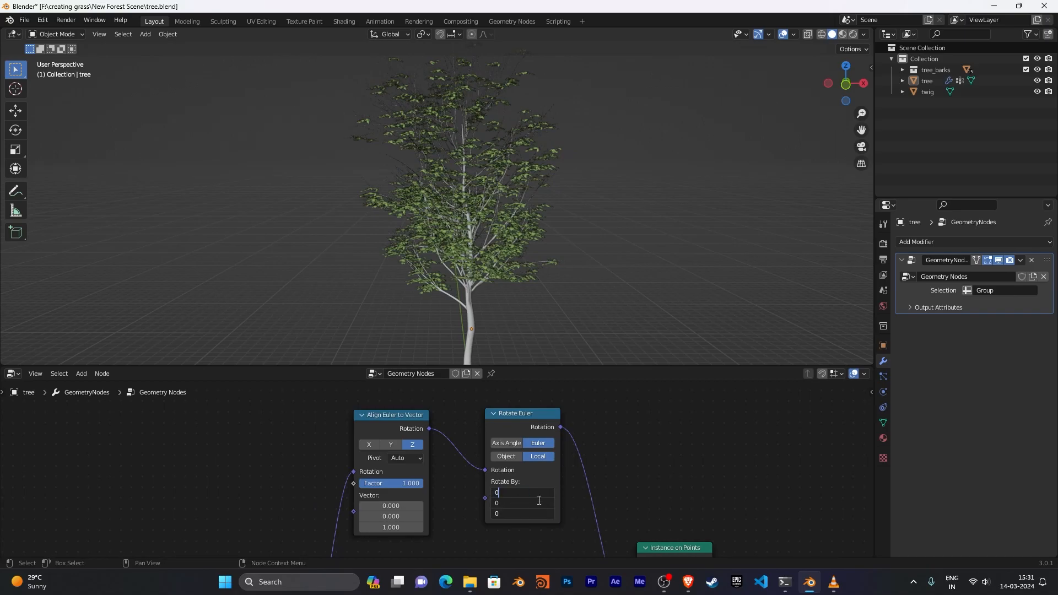
pyautogui.press('Return')
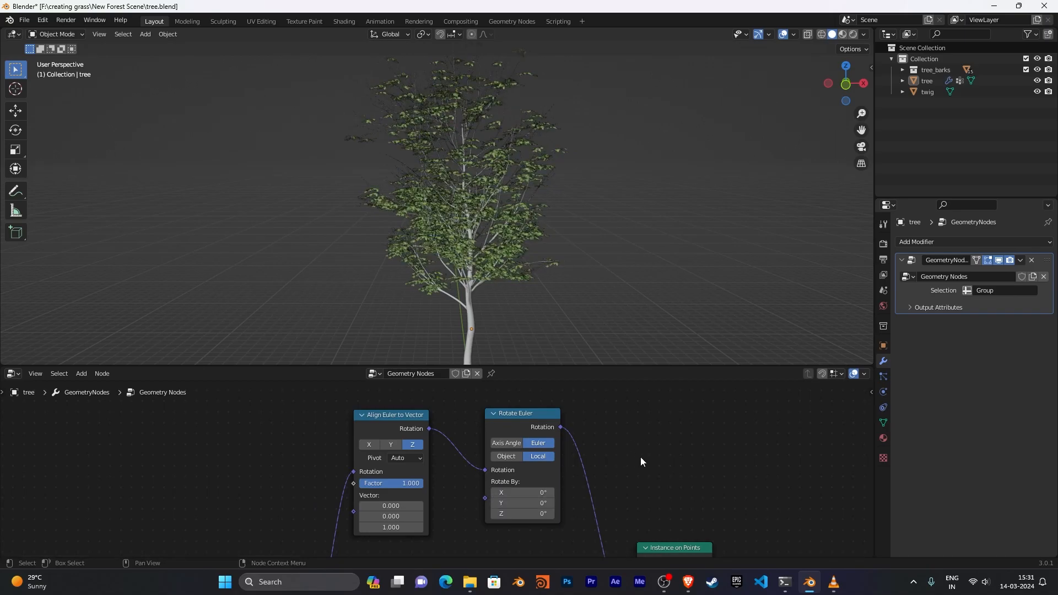
# Examine the unconnected Align Euler to Vector node with the Y axis and its Pivot options.
pyautogui.scroll(-1, 647, 467)
pyautogui.moveTo(647, 466); pyautogui.dragTo(810, 486, button='middle')
pyautogui.scroll(-1, 810, 486)
pyautogui.moveTo(528, 454); pyautogui.dragTo(390, 539, button='middle')
pyautogui.moveTo(637, 477); pyautogui.dragTo(698, 425, button='middle')
pyautogui.scroll(-1, 642, 488)
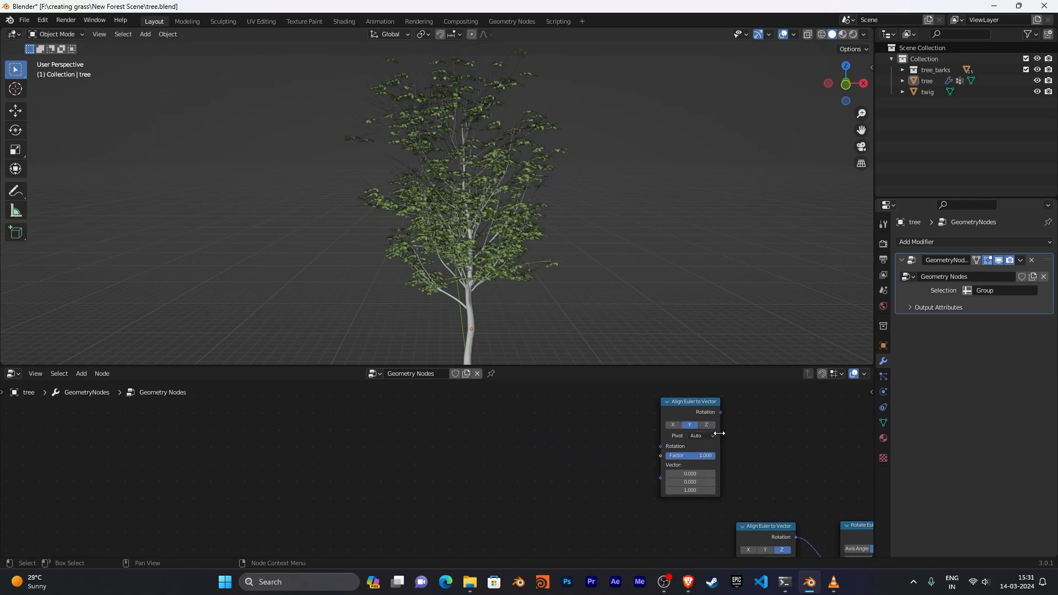
pyautogui.click(696, 436)
pyautogui.click(693, 433)
pyautogui.scroll(-1, 551, 447)
pyautogui.moveTo(529, 465); pyautogui.dragTo(593, 501, button='middle')
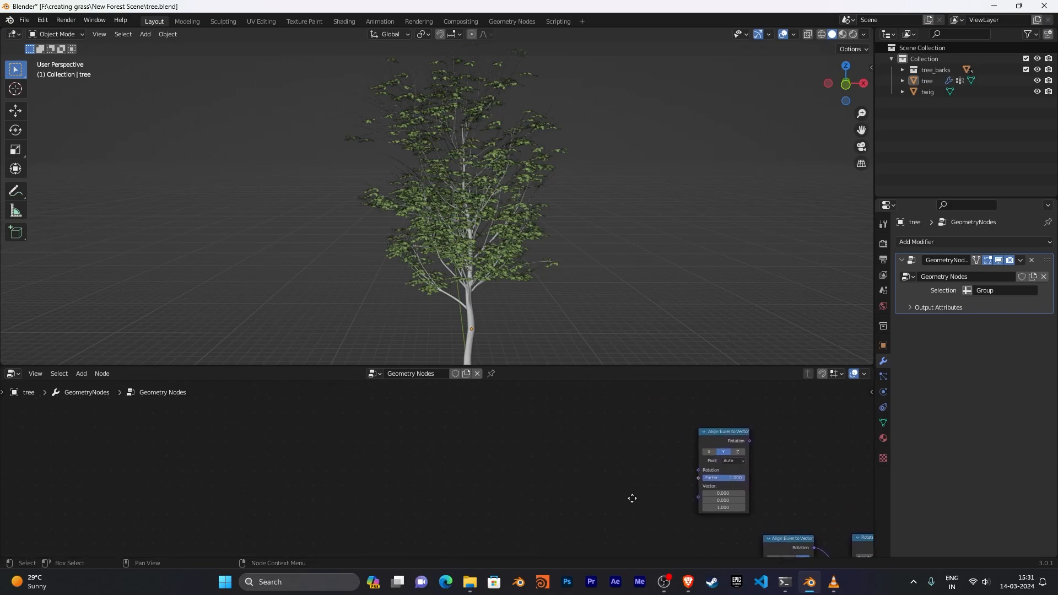
pyautogui.hotkey('shift', 'a')
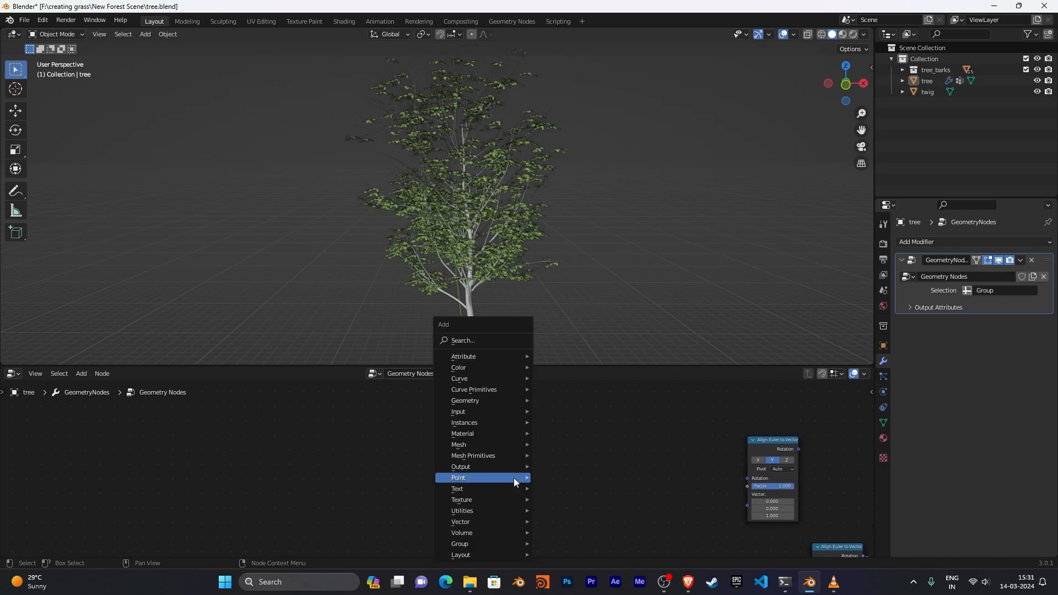
pyautogui.click(481, 341)
pyautogui.write('poison')
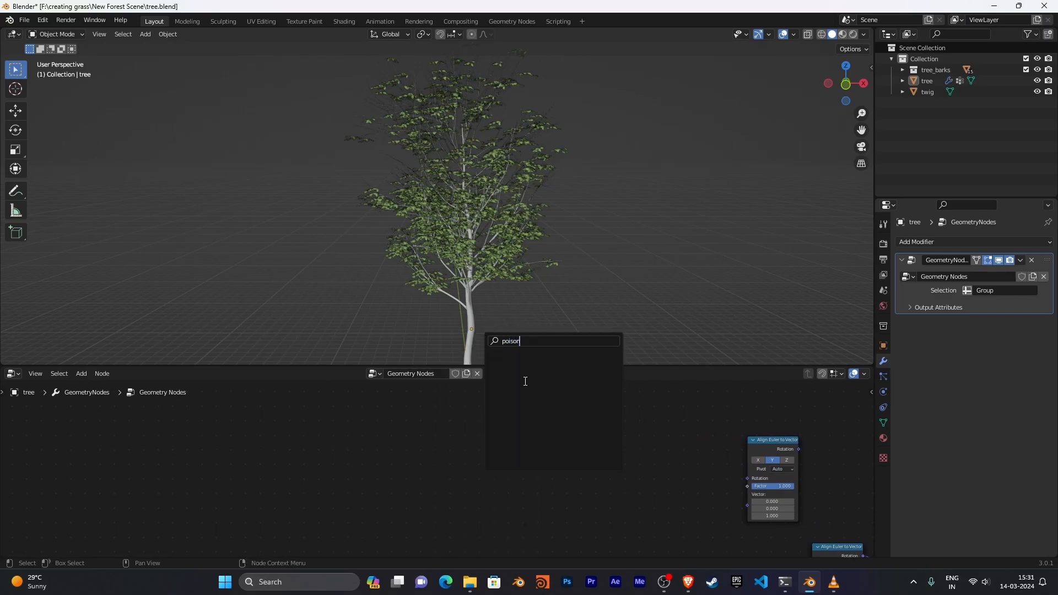
pyautogui.press('Return')
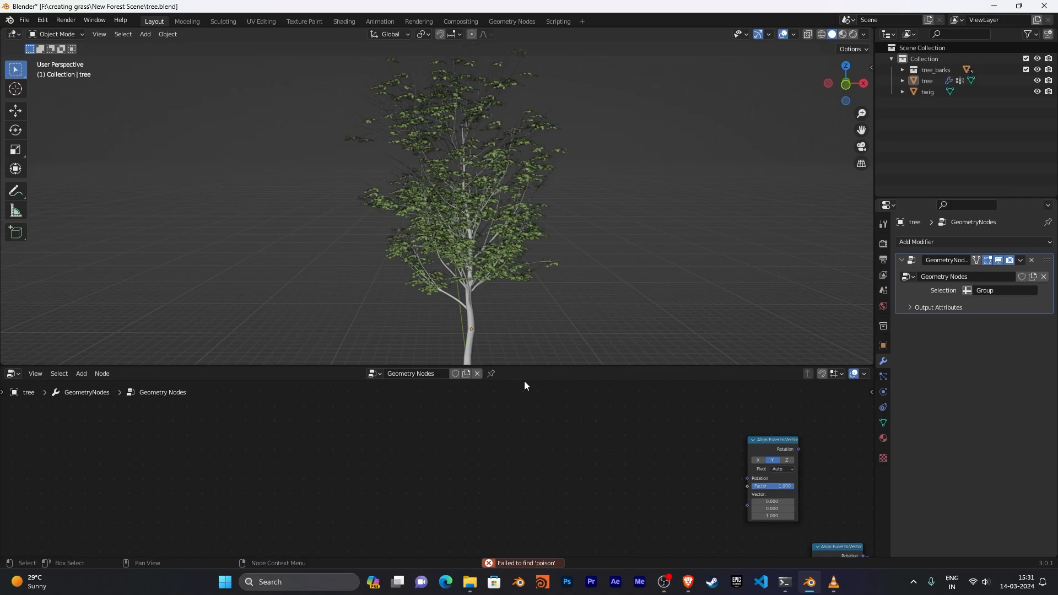
# Add a Position node and place it in the free space before the unconnected Align Euler to Vector node.
pyautogui.hotkey('shift', 'a')
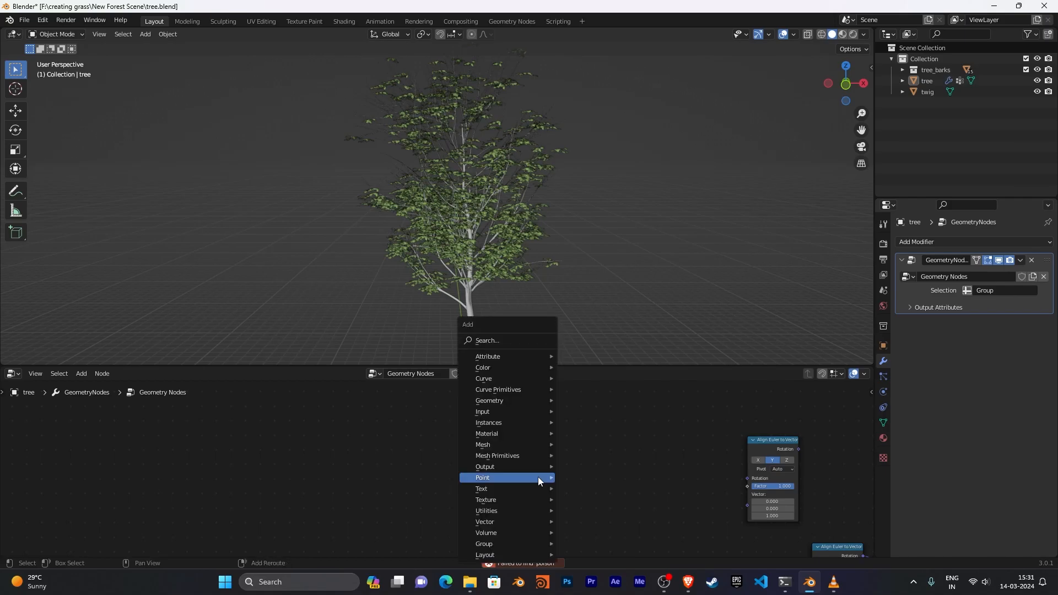
pyautogui.click(492, 335)
pyautogui.write('po')
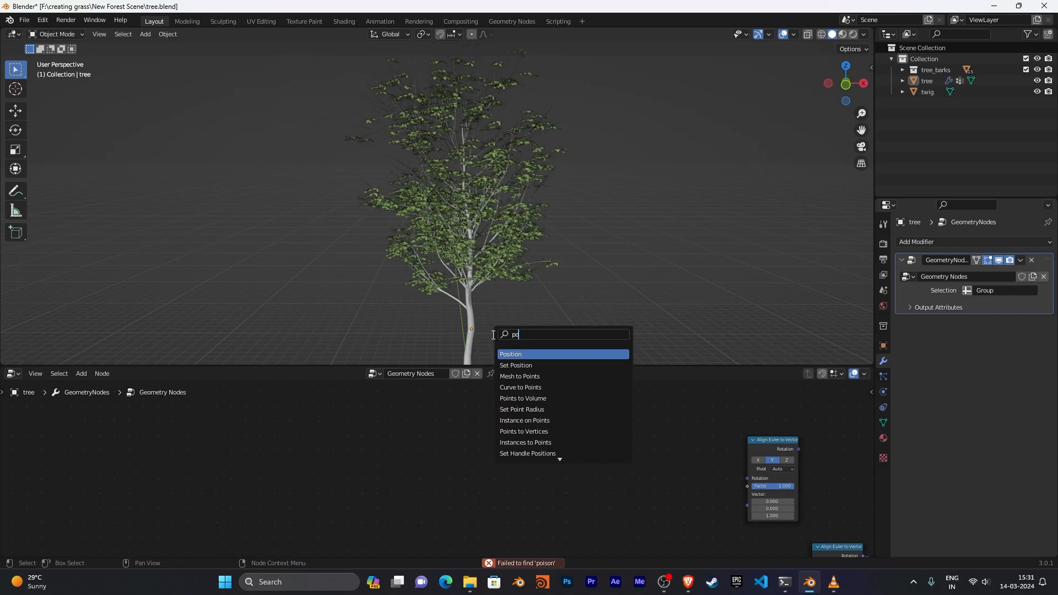
pyautogui.press('Return')
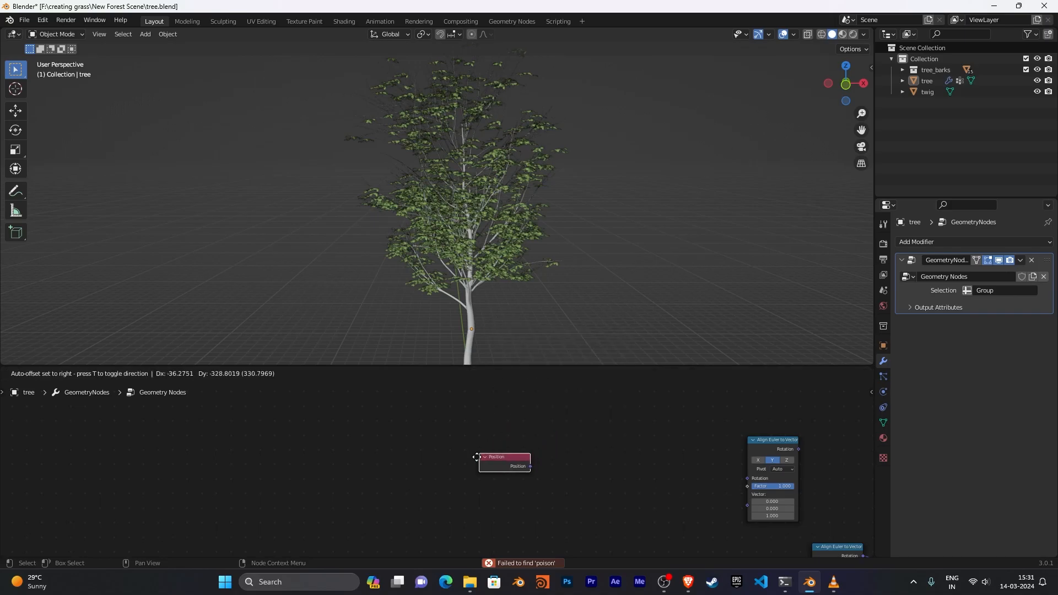
pyautogui.click(447, 469)
pyautogui.moveTo(630, 488); pyautogui.dragTo(646, 446, button='middle')
pyautogui.scroll(2, 647, 448)
pyautogui.moveTo(557, 449); pyautogui.dragTo(374, 442, button='middle')
pyautogui.moveTo(365, 440); pyautogui.dragTo(353, 470)
# Add a Vector Math node between the Position node and the unconnected Align Euler to Vector node.
pyautogui.scroll(-3, 572, 457)
pyautogui.moveTo(454, 447); pyautogui.dragTo(379, 449, button='middle')
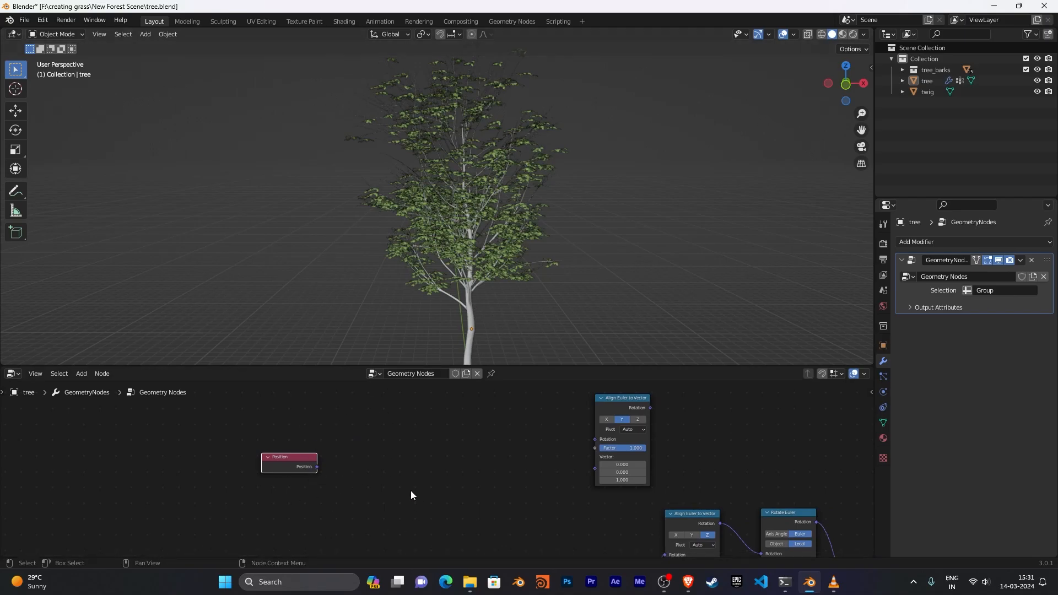
pyautogui.moveTo(434, 478); pyautogui.dragTo(495, 501, button='middle')
pyautogui.hotkey('shift', 'a')
pyautogui.click(477, 342)
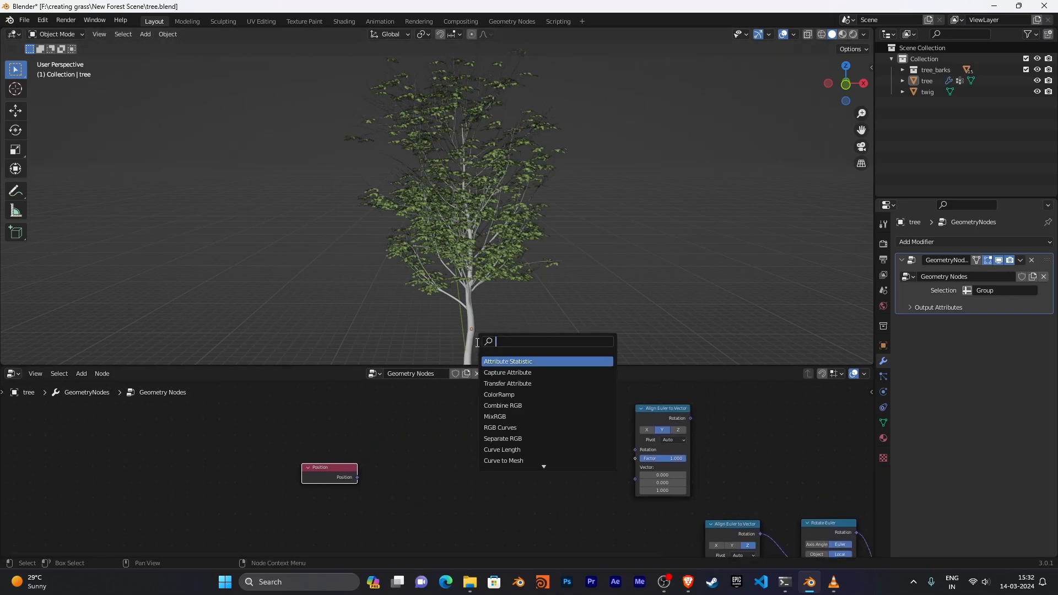
pyautogui.write('vec')
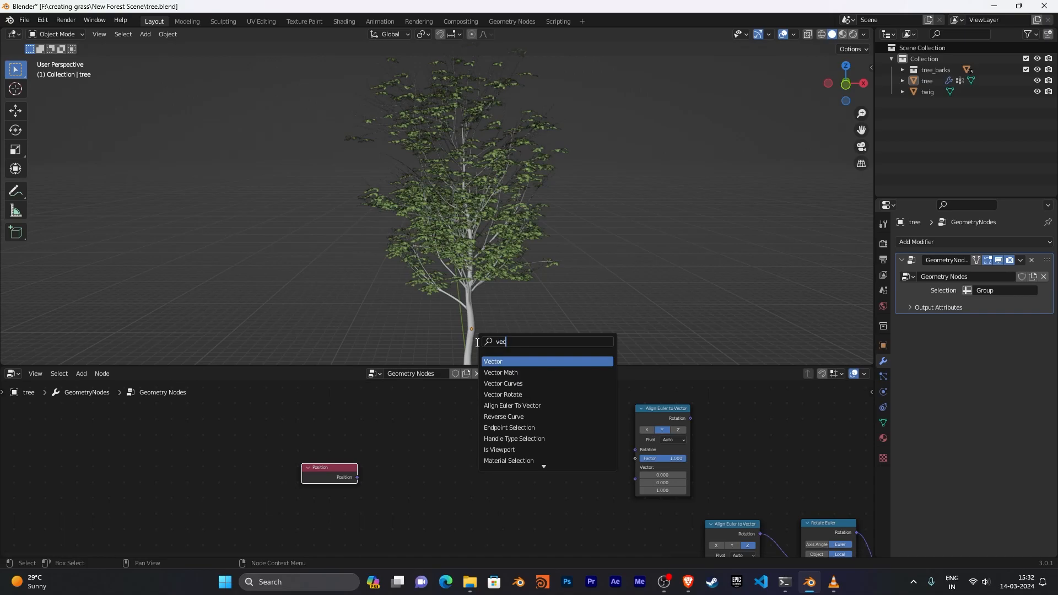
pyautogui.press('Down')
pyautogui.press('Return')
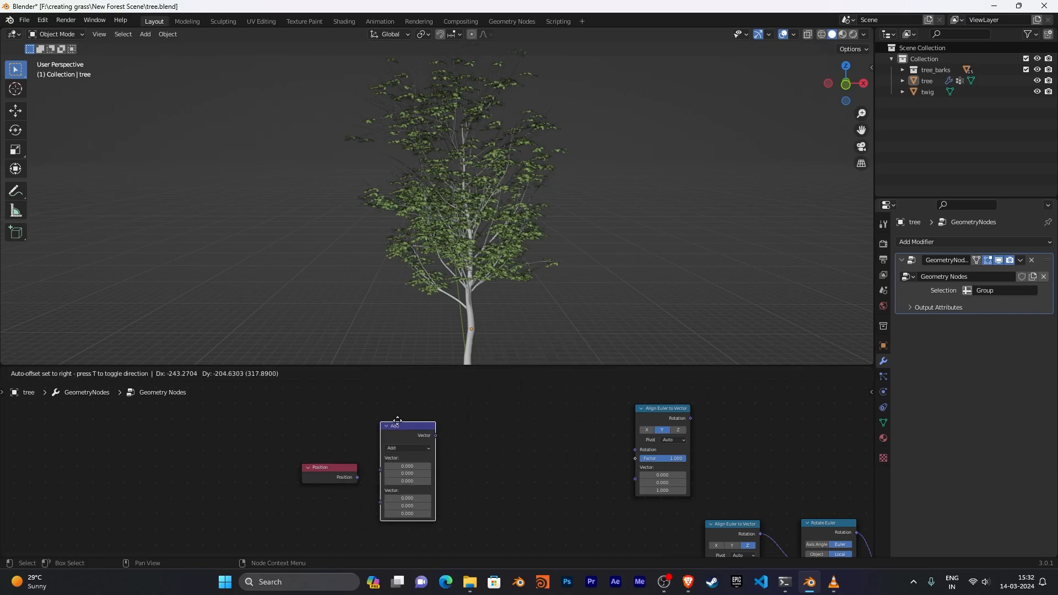
pyautogui.click(427, 419)
# Duplicate the Vector Math Add node below the original and connect the Position output to the first Vector input of both.
pyautogui.hotkey('shift', 'd')
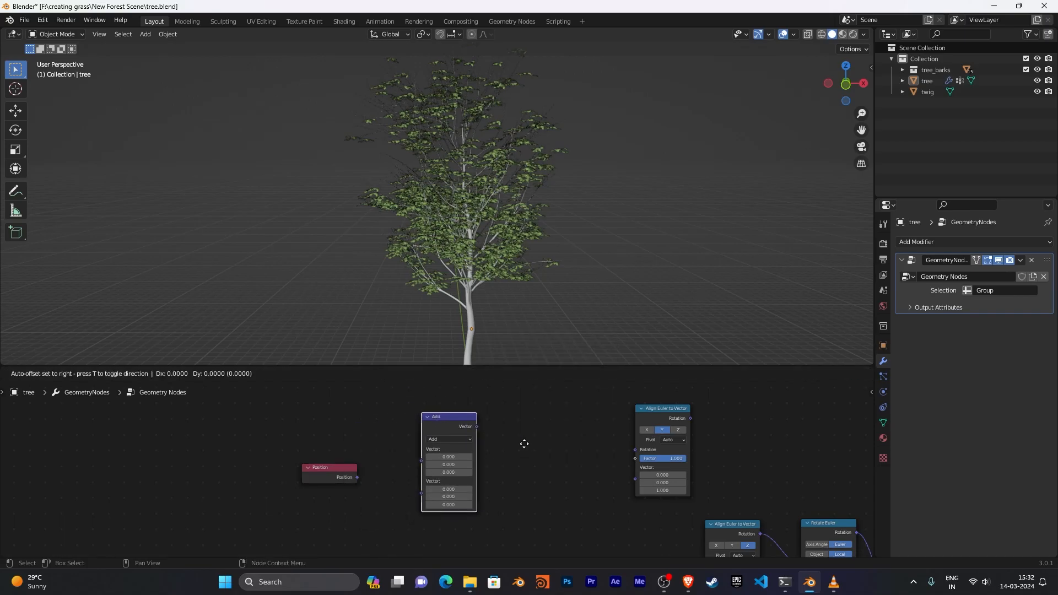
pyautogui.click(532, 551)
pyautogui.moveTo(531, 549); pyautogui.dragTo(618, 452, button='middle')
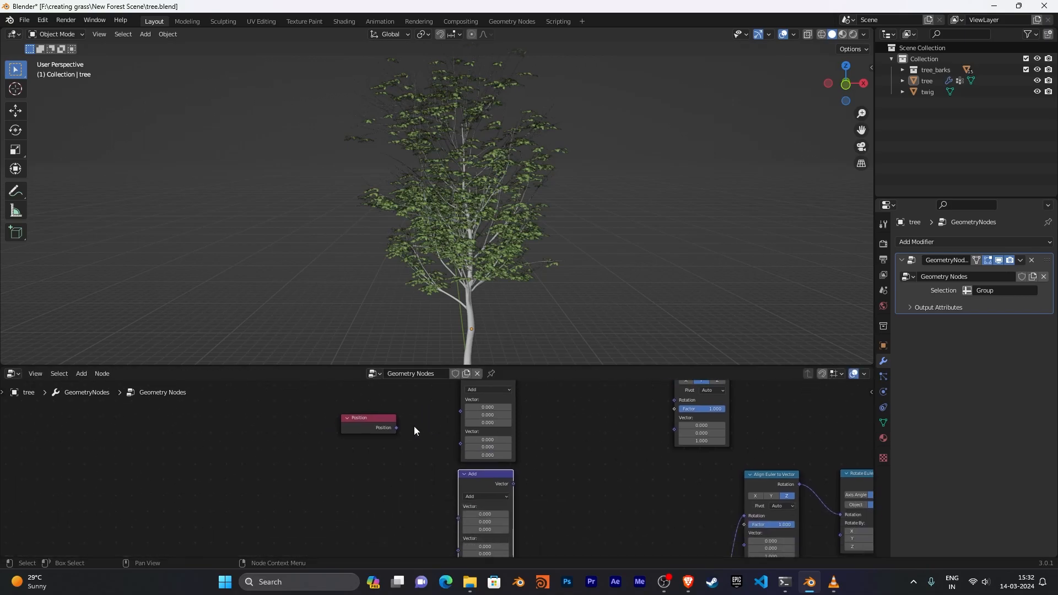
pyautogui.moveTo(396, 428); pyautogui.dragTo(462, 411)
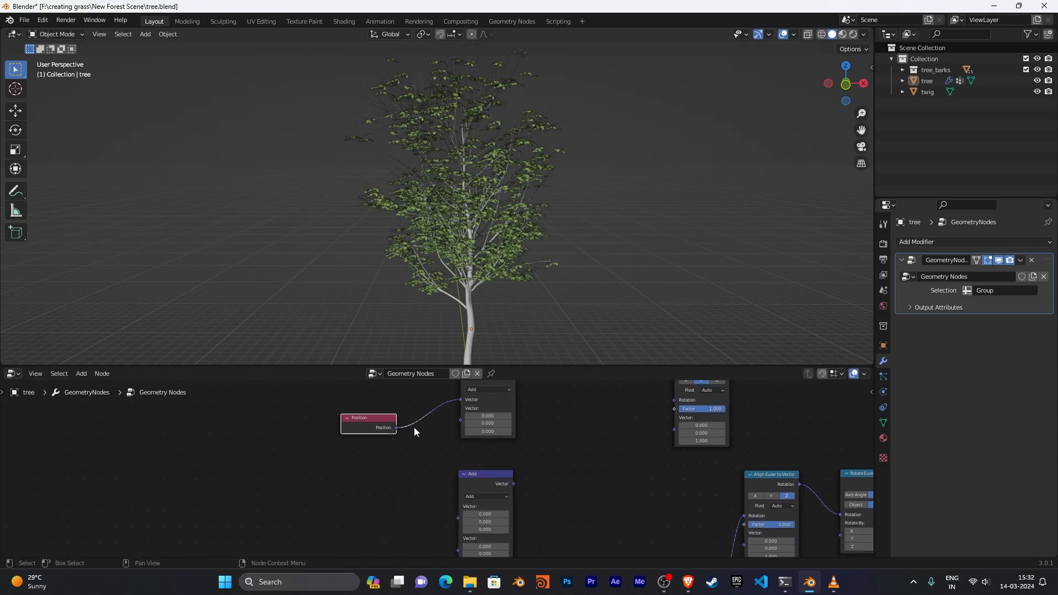
pyautogui.moveTo(395, 428); pyautogui.dragTo(457, 519)
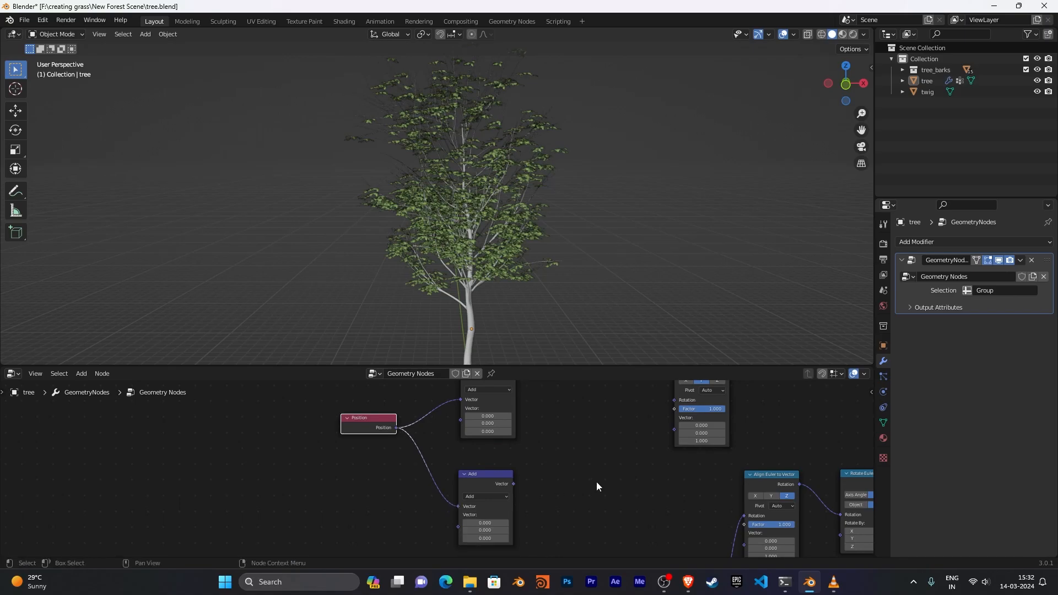
# Move the Position node and both Add nodes together, farther from the unconnected Align Euler to Vector node.
pyautogui.moveTo(606, 478); pyautogui.dragTo(424, 529, button='middle')
pyautogui.scroll(-3, 455, 468)
pyautogui.moveTo(456, 467); pyautogui.dragTo(551, 439, button='middle')
pyautogui.moveTo(500, 517); pyautogui.dragTo(377, 407)
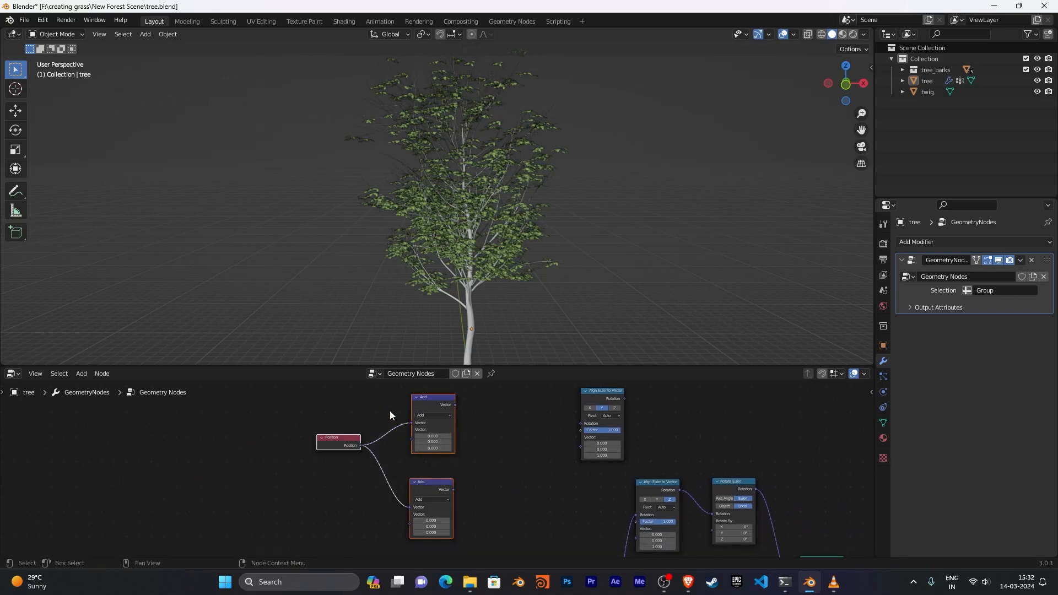
pyautogui.press('g')
pyautogui.click(404, 434)
pyautogui.click(467, 456)
# Add a Separate XYZ node after the upper Add node and feed that node's Vector output into it.
pyautogui.scroll(-1, 474, 462)
pyautogui.moveTo(487, 475); pyautogui.dragTo(527, 497, button='middle')
pyautogui.scroll(3, 555, 485)
pyautogui.hotkey('shift', 'a')
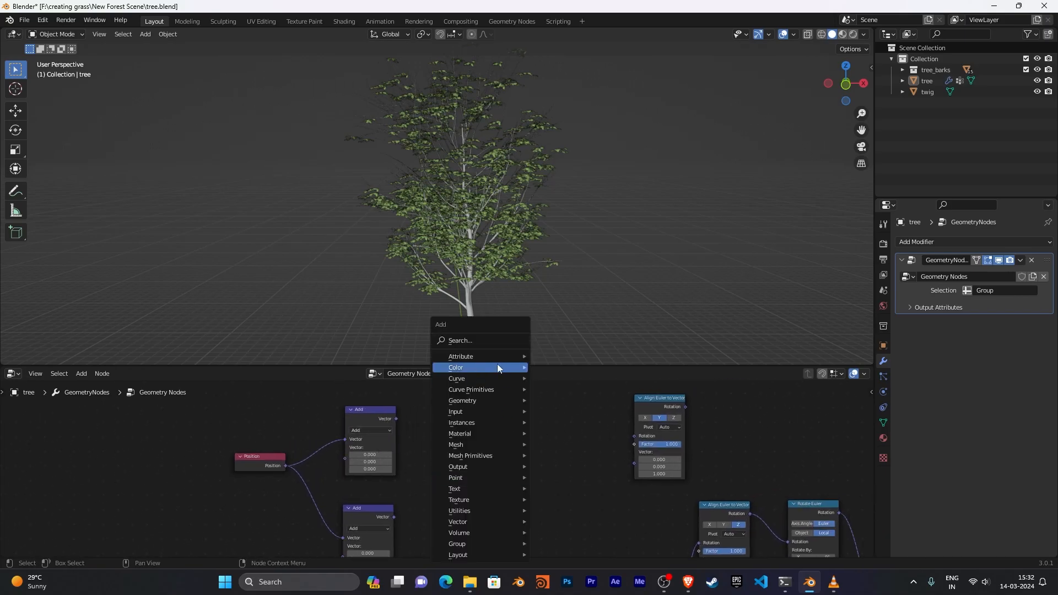
pyautogui.click(491, 340)
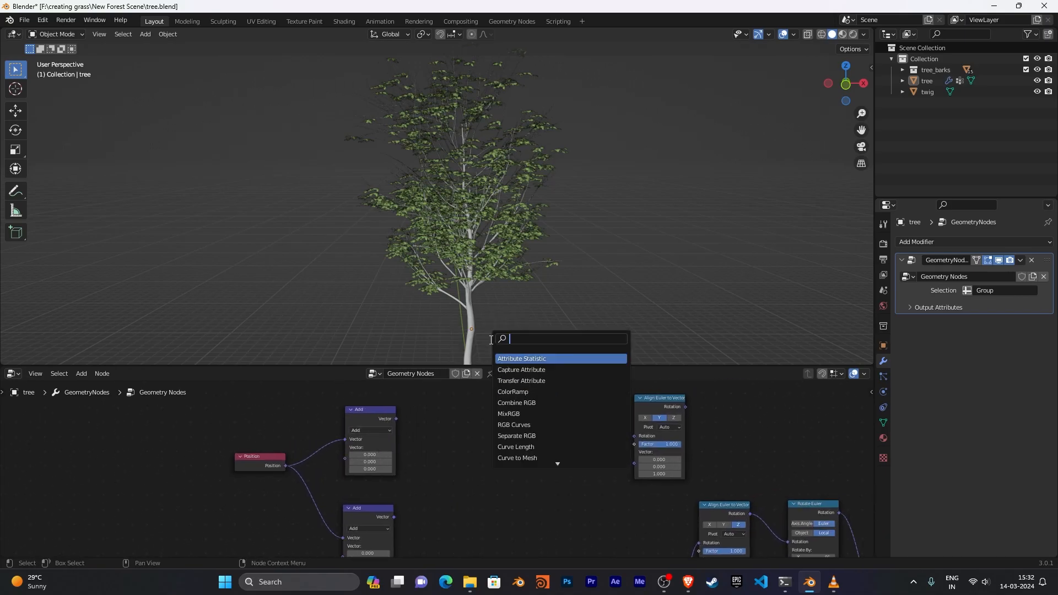
pyautogui.write('sep')
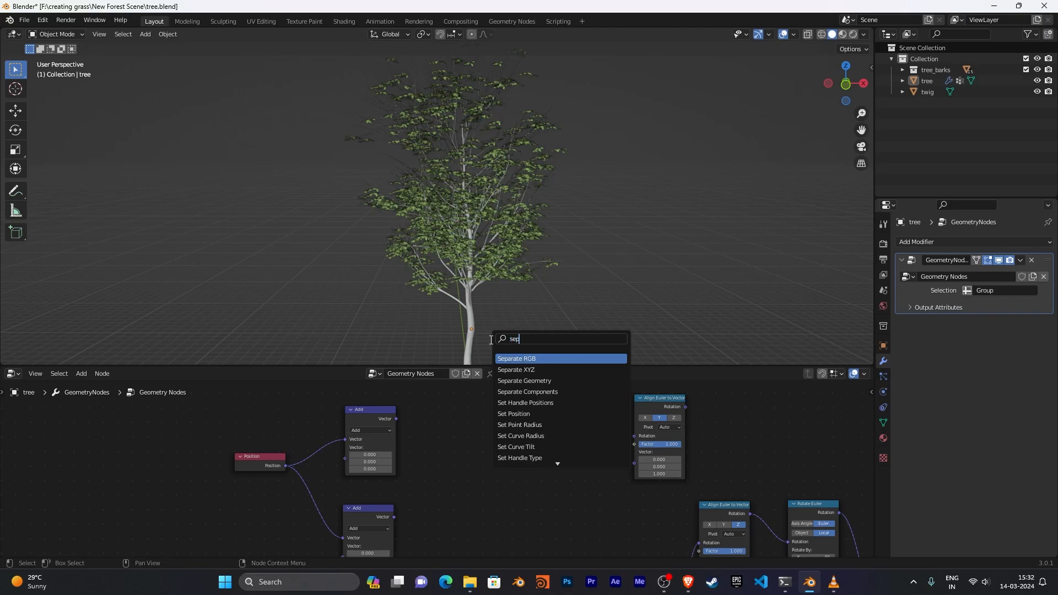
pyautogui.press('Down')
pyautogui.press('Return')
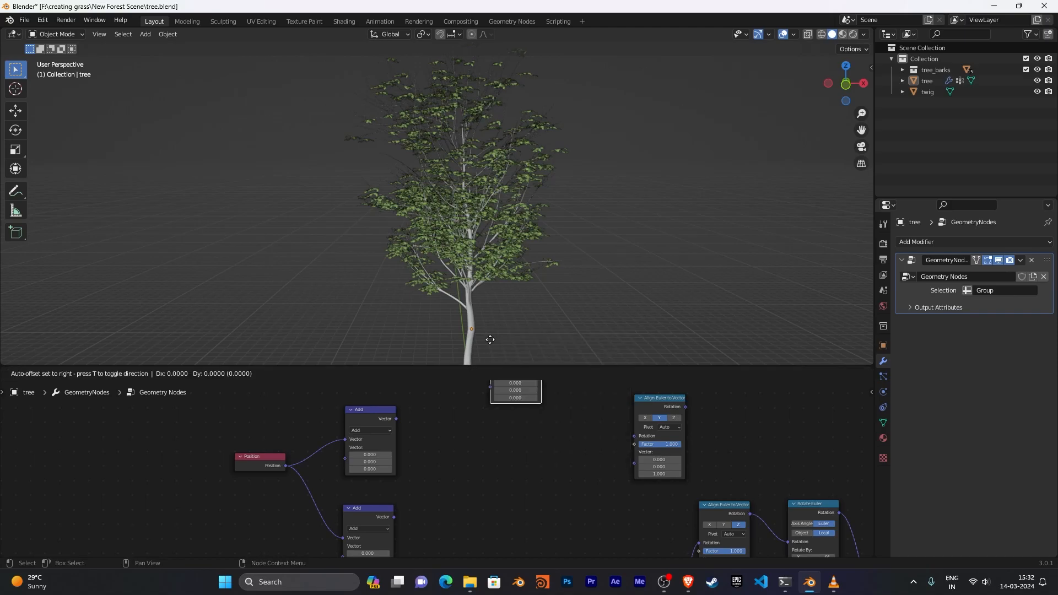
pyautogui.click(454, 405)
pyautogui.moveTo(424, 423); pyautogui.dragTo(339, 441, button='middle')
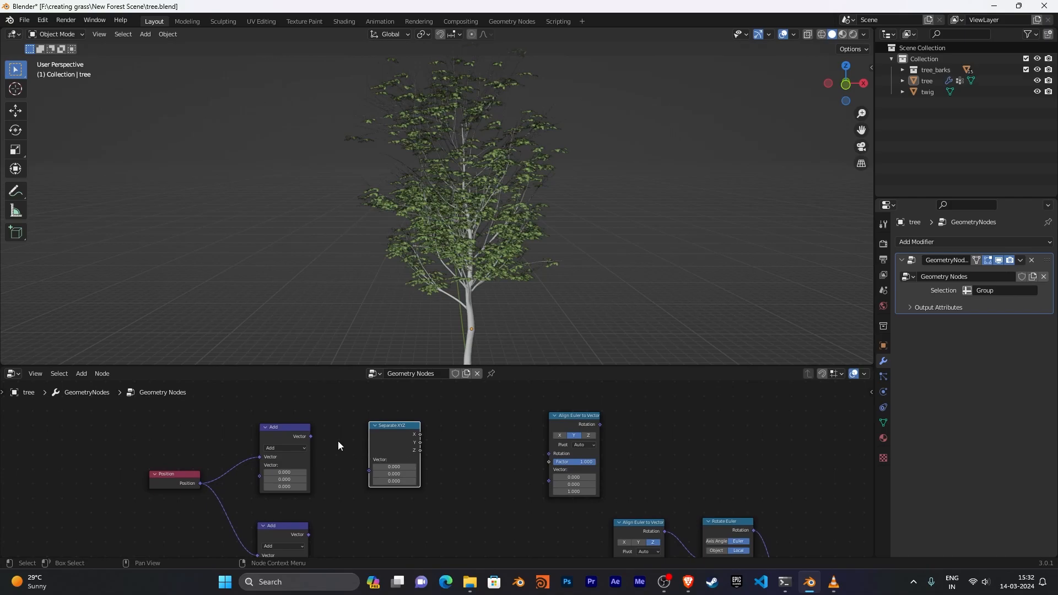
pyautogui.moveTo(311, 436); pyautogui.dragTo(368, 472)
pyautogui.moveTo(435, 472); pyautogui.dragTo(378, 472, button='middle')
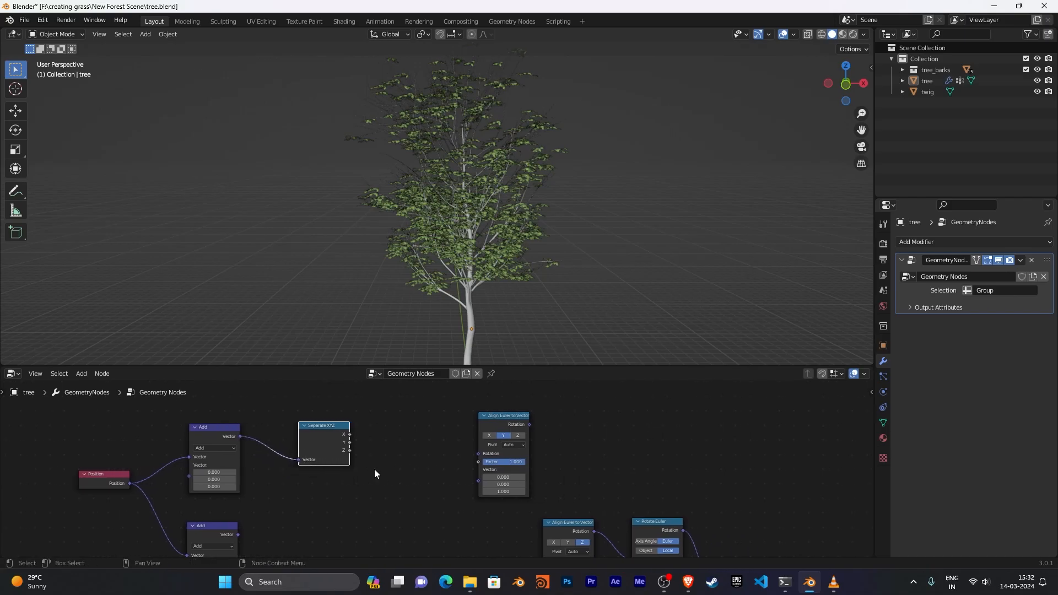
pyautogui.moveTo(349, 451); pyautogui.dragTo(370, 473)
# Switch the viewport to front orthographic view and frame the whole tree.
pyautogui.press('KP_1')
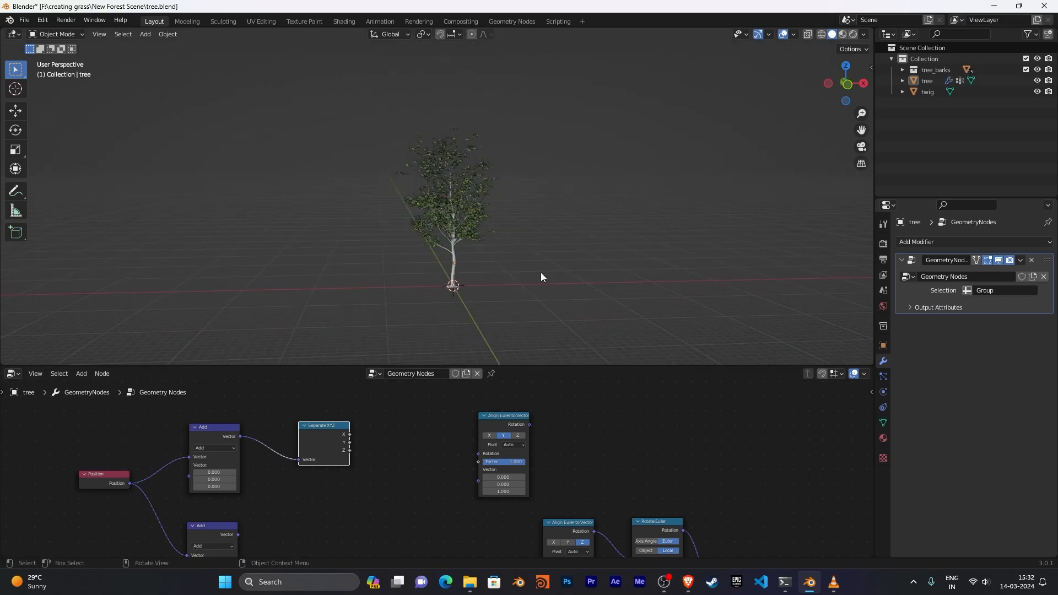
pyautogui.press('KP_5')
pyautogui.scroll(1, 601, 270)
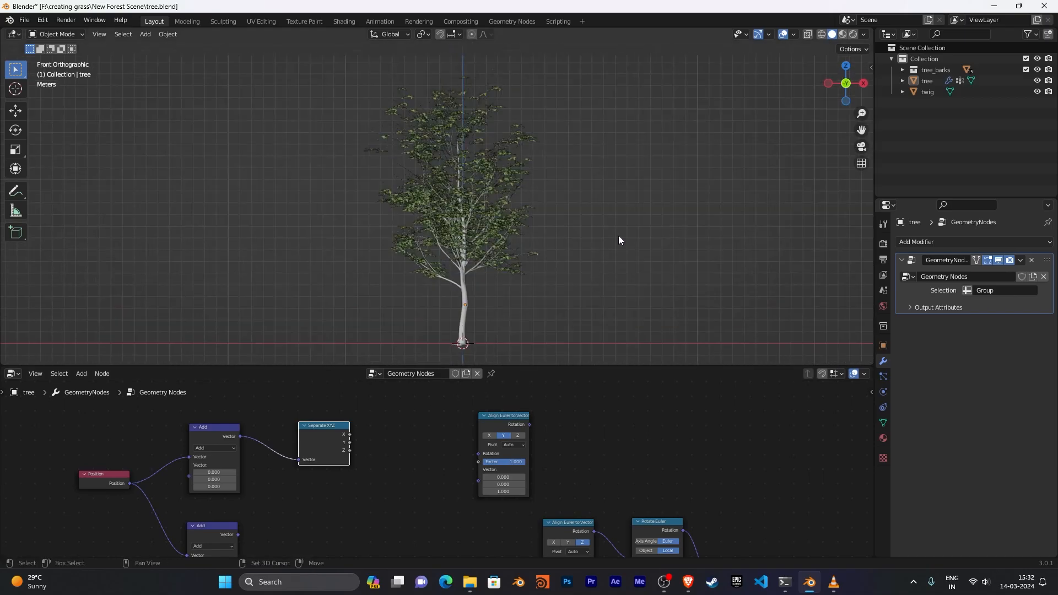
pyautogui.scroll(1, 545, 171)
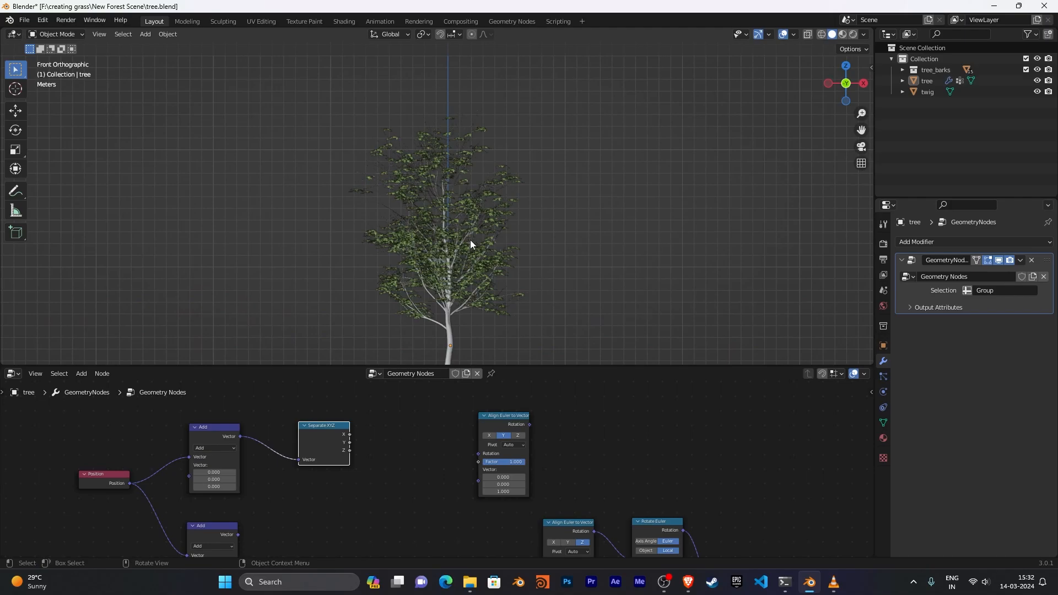
pyautogui.keyDown('shift'); pyautogui.moveTo(533, 247); pyautogui.dragTo(557, 213, button='middle'); pyautogui.keyUp('shift')
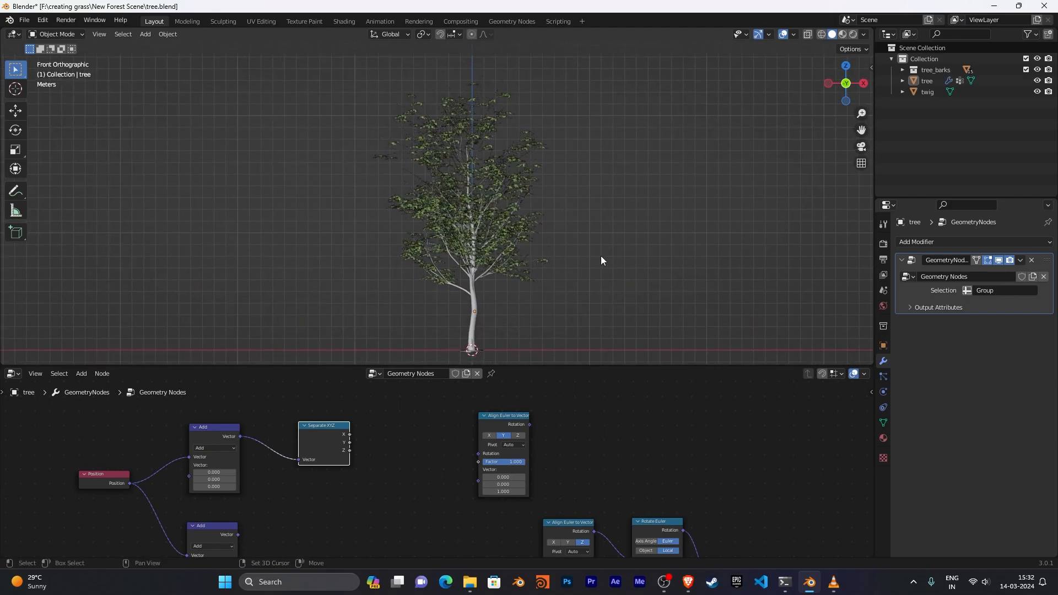
pyautogui.keyDown('shift'); pyautogui.moveTo(601, 257); pyautogui.dragTo(653, 246, button='middle'); pyautogui.keyUp('shift')
# Add a ColorRamp node after Separate XYZ and connect the Z output to its Fac input.
pyautogui.moveTo(418, 455); pyautogui.dragTo(452, 458, button='middle')
pyautogui.hotkey('shift', 'a')
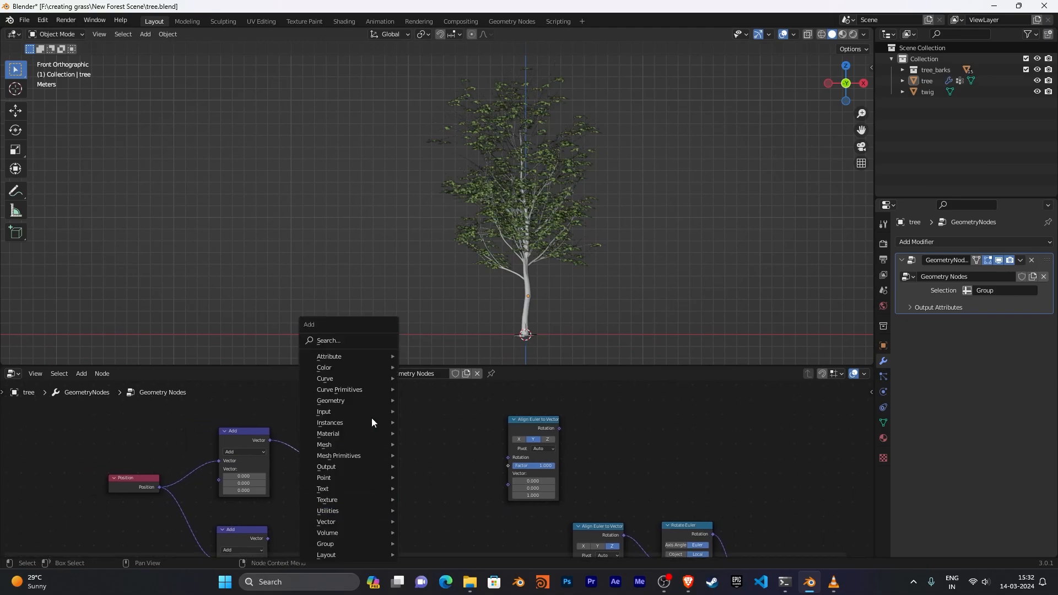
pyautogui.click(362, 341)
pyautogui.write('colo')
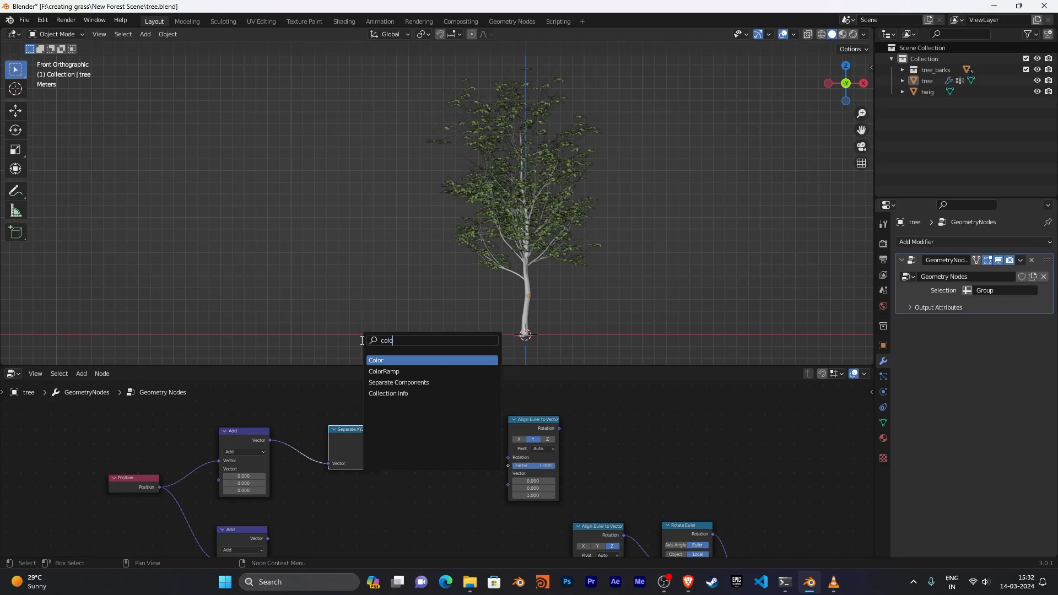
pyautogui.press('Down')
pyautogui.press('Down')
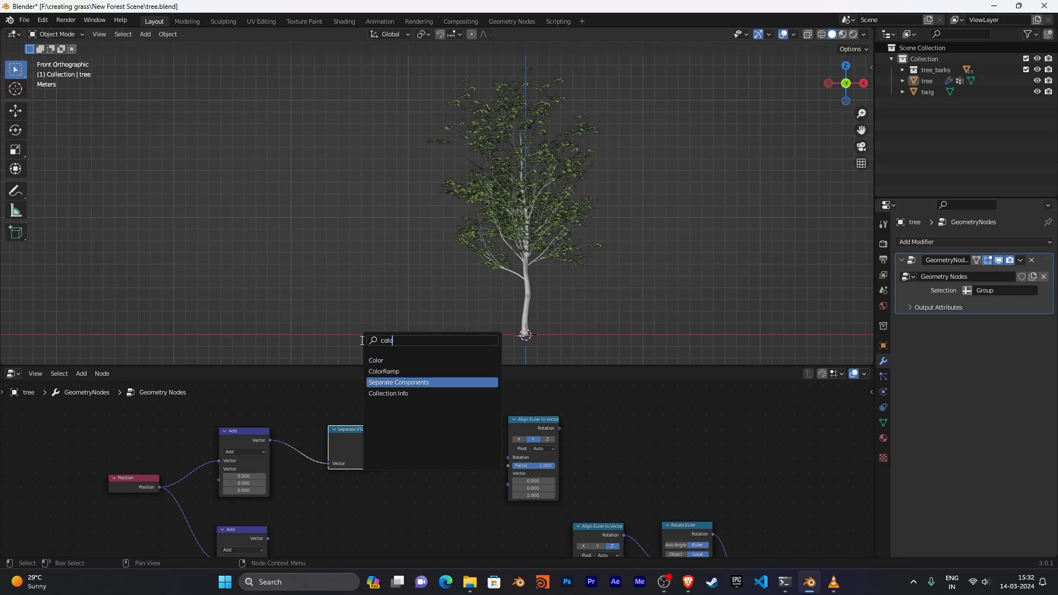
pyautogui.press('Up')
pyautogui.press('Return')
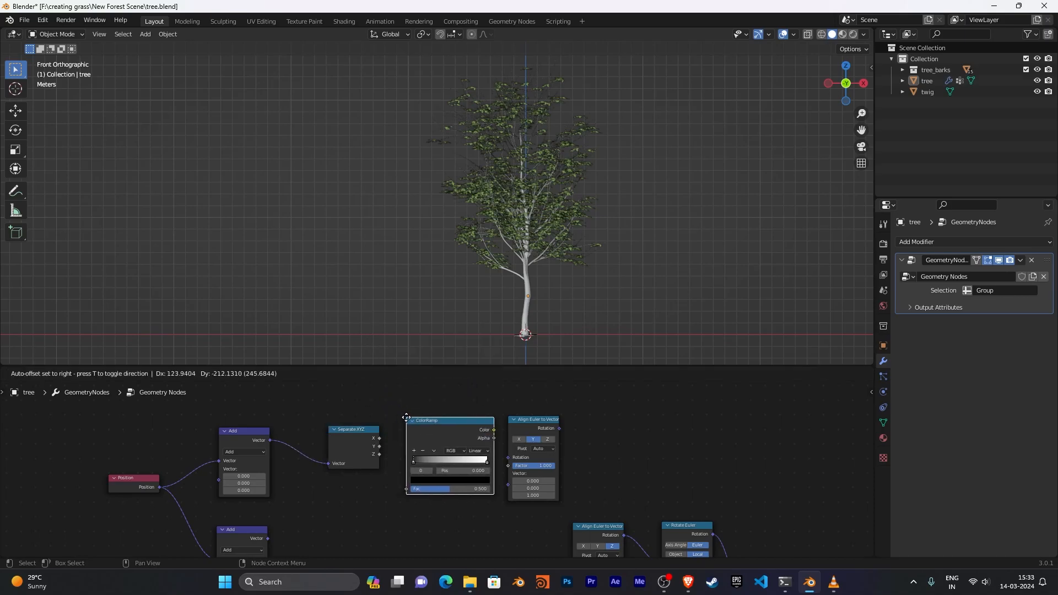
pyautogui.click(406, 417)
pyautogui.scroll(3, 501, 518)
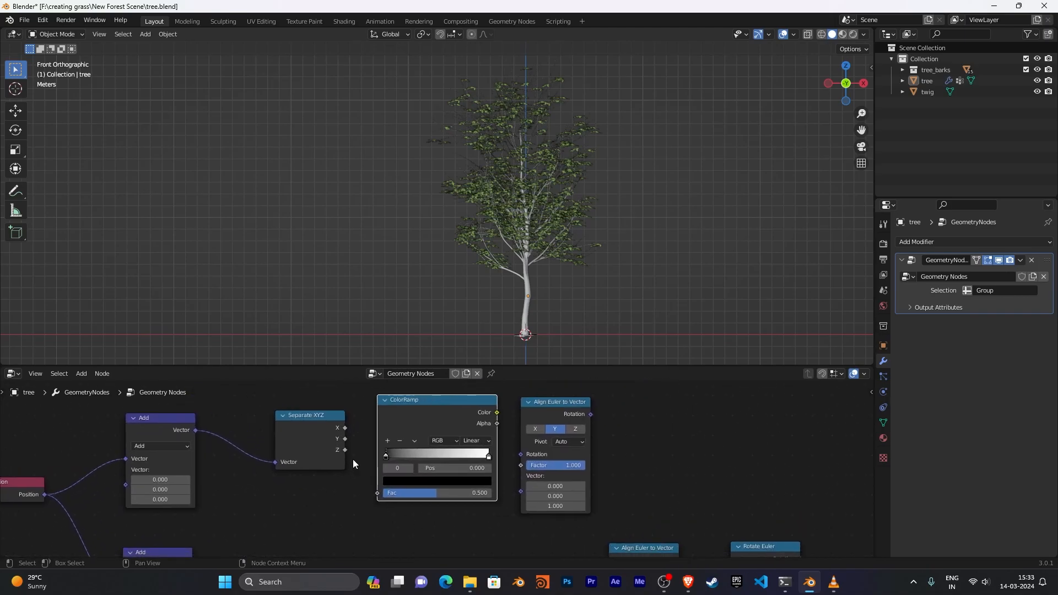
pyautogui.moveTo(345, 450); pyautogui.dragTo(378, 493)
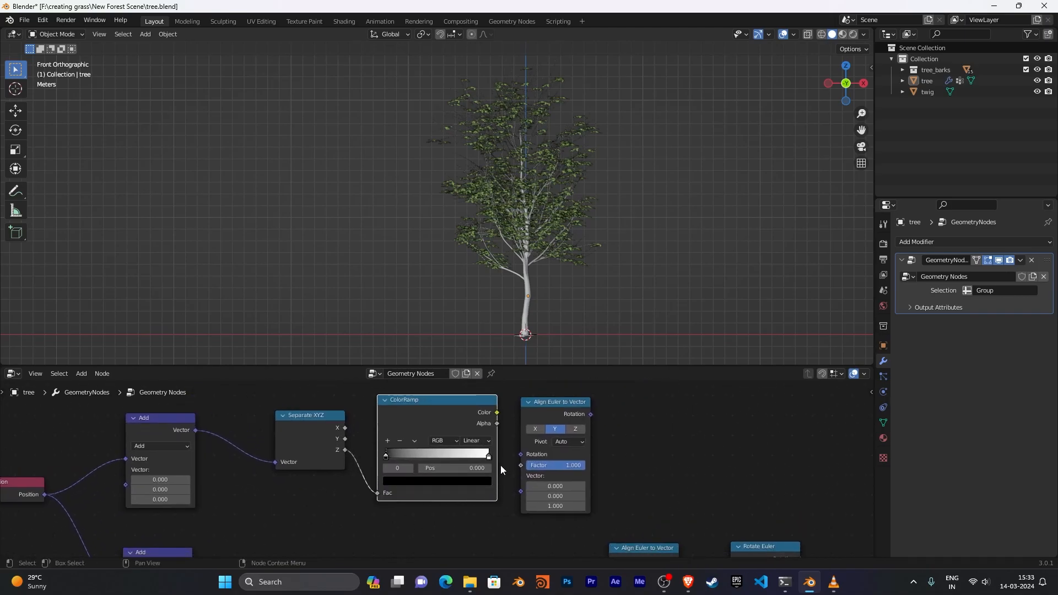
# Connect the ColorRamp Color to the Factor of the Y-axis Align Euler to Vector node, and its Rotation to Rotate Euler's Rotate By.
pyautogui.moveTo(501, 466); pyautogui.dragTo(406, 482, button='middle')
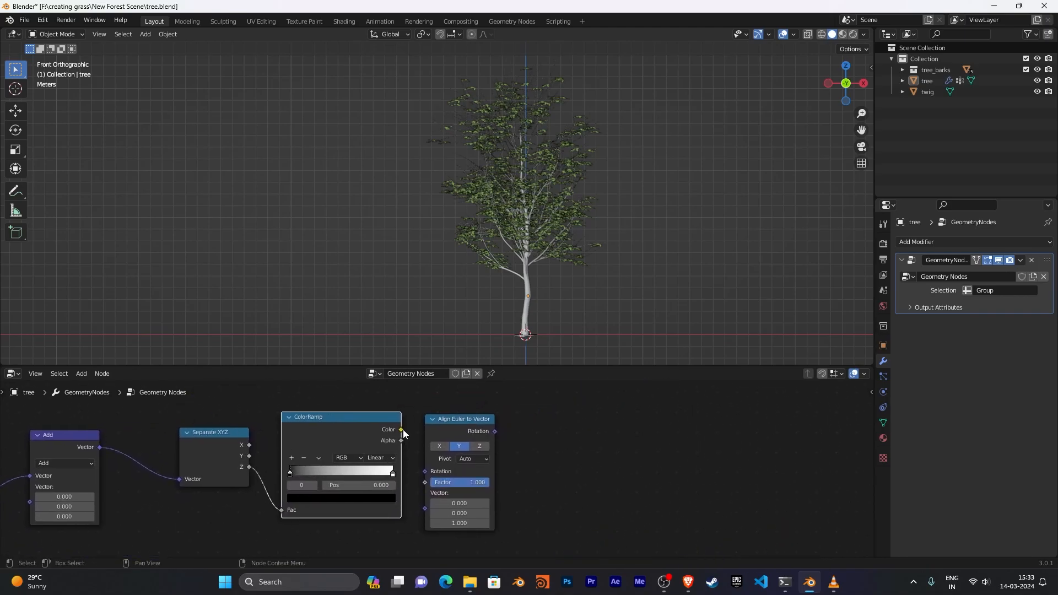
pyautogui.moveTo(402, 429); pyautogui.dragTo(427, 433)
pyautogui.moveTo(424, 480); pyautogui.dragTo(425, 482)
pyautogui.moveTo(512, 483); pyautogui.dragTo(372, 456, button='middle')
pyautogui.scroll(-1, 445, 451)
pyautogui.moveTo(326, 391); pyautogui.dragTo(484, 441)
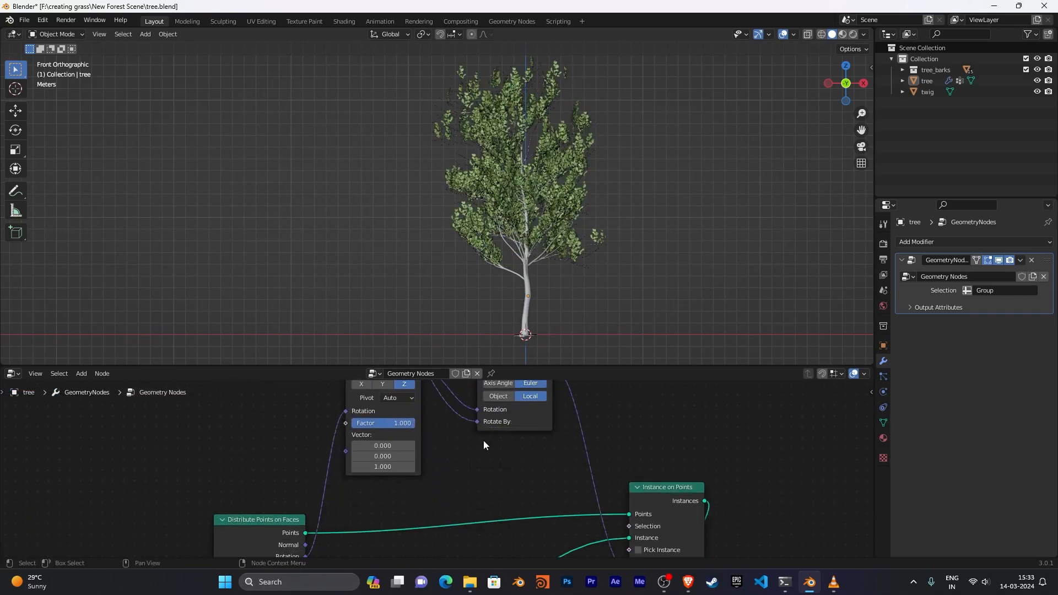
# Examine the connected node chain and inspect the orientation of the leaves from the tree's base to its top.
pyautogui.scroll(-5, 496, 444)
pyautogui.moveTo(501, 439); pyautogui.dragTo(747, 452, button='middle')
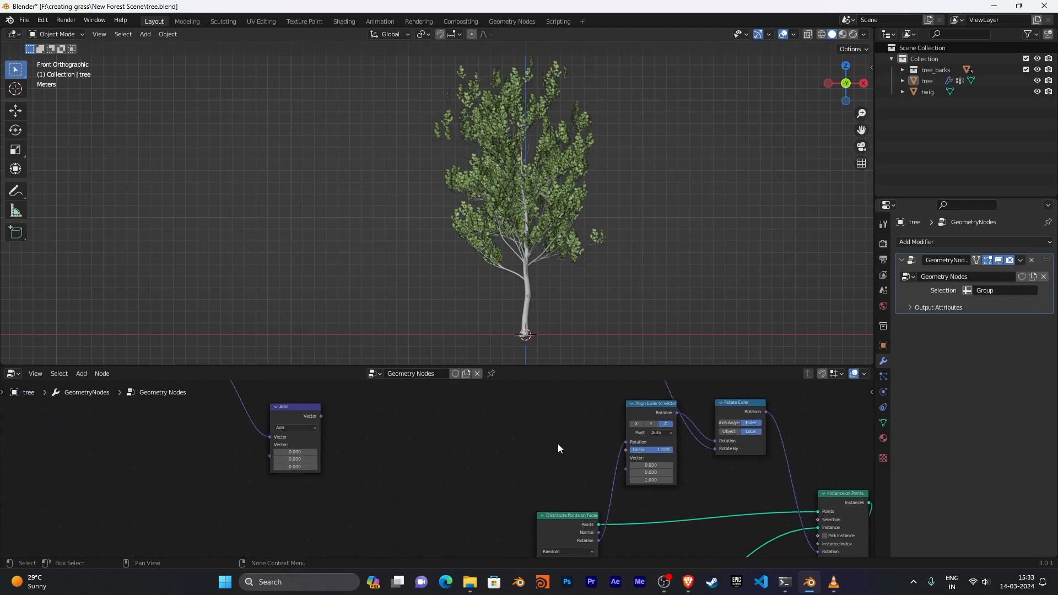
pyautogui.moveTo(557, 432); pyautogui.dragTo(483, 530, button='middle')
pyautogui.scroll(-1, 469, 494)
pyautogui.moveTo(466, 491); pyautogui.dragTo(477, 465, button='middle')
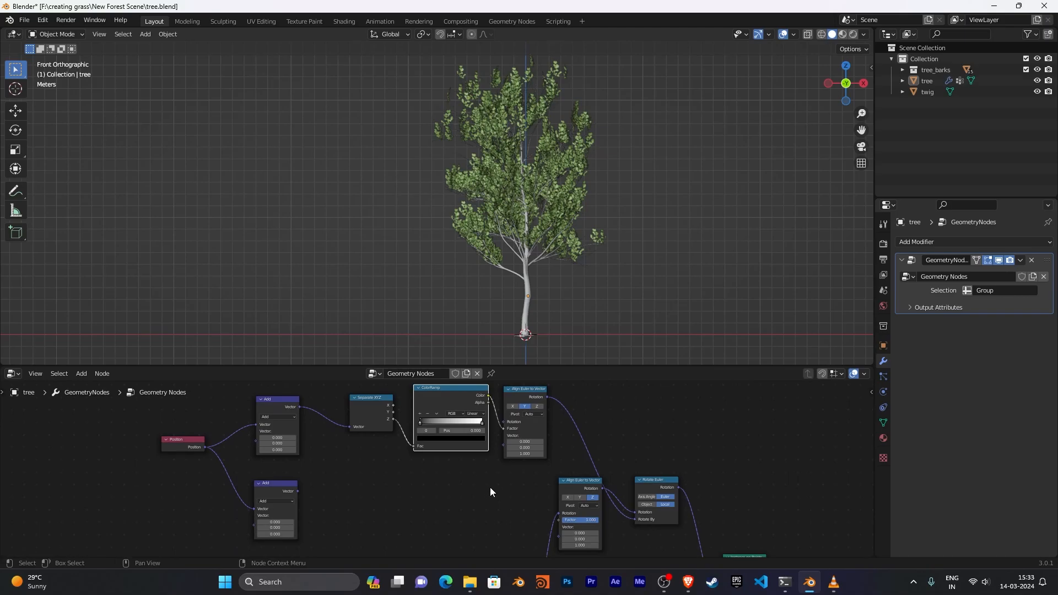
pyautogui.moveTo(490, 487); pyautogui.dragTo(446, 496, button='middle')
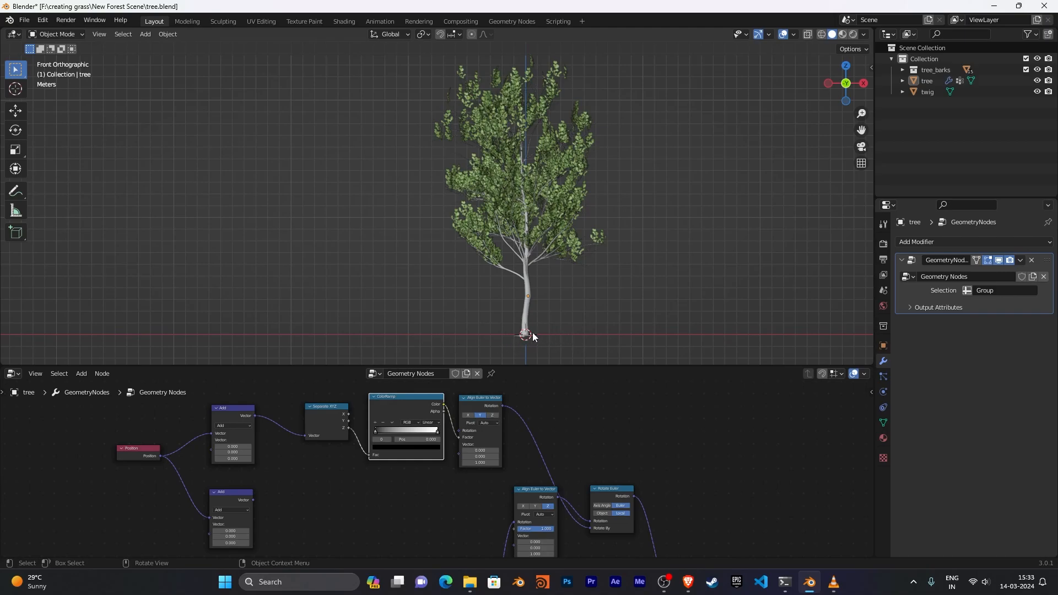
pyautogui.keyDown('shift'); pyautogui.moveTo(597, 235); pyautogui.dragTo(564, 286, button='middle'); pyautogui.keyUp('shift')
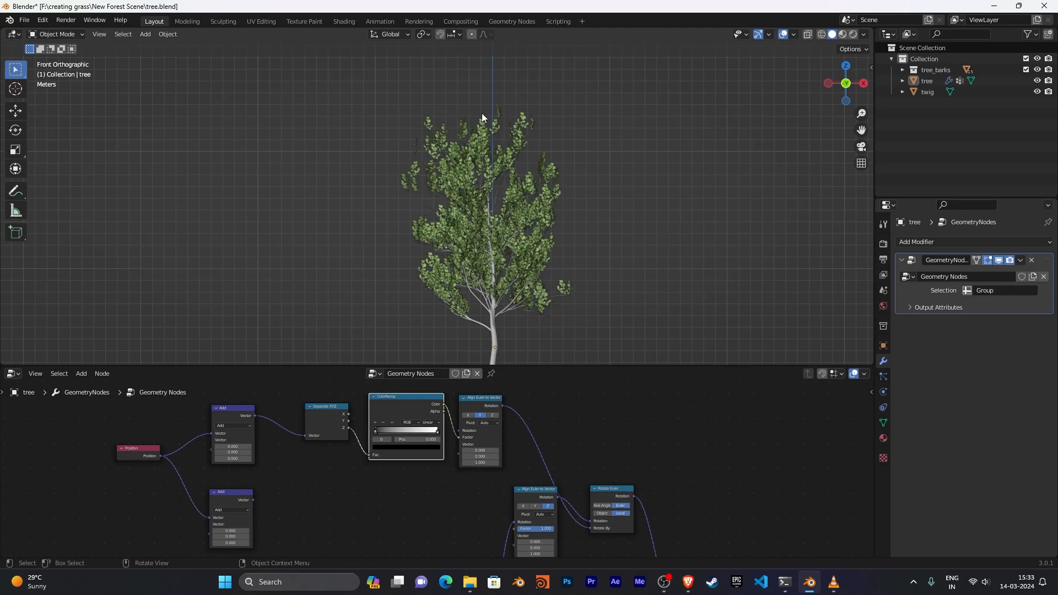
pyautogui.scroll(-5, 554, 177)
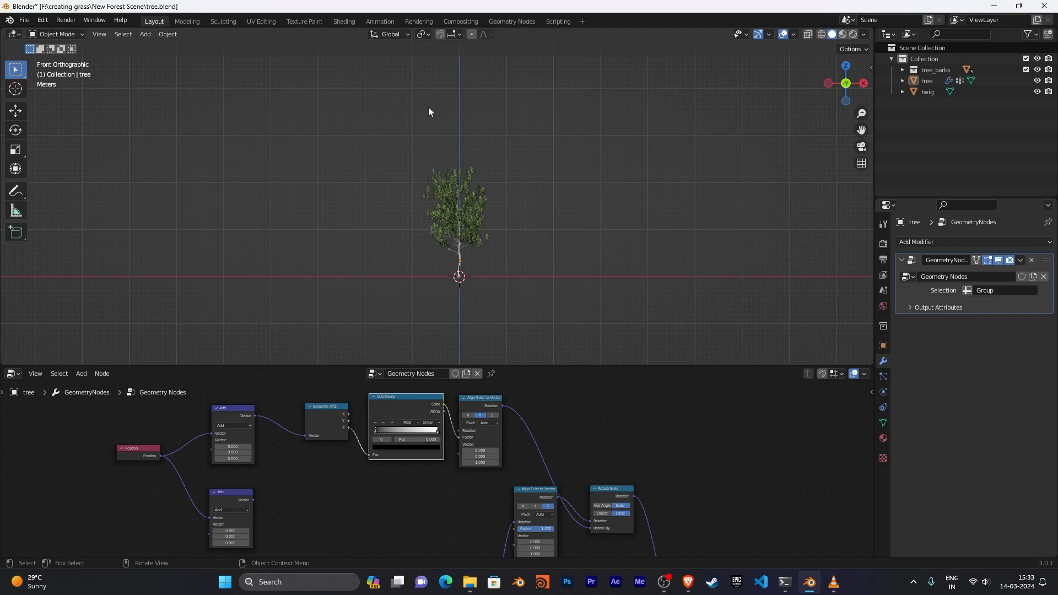
pyautogui.keyDown('shift'); pyautogui.moveTo(511, 240); pyautogui.dragTo(493, 177, button='middle'); pyautogui.keyUp('shift')
pyautogui.scroll(3, 563, 232)
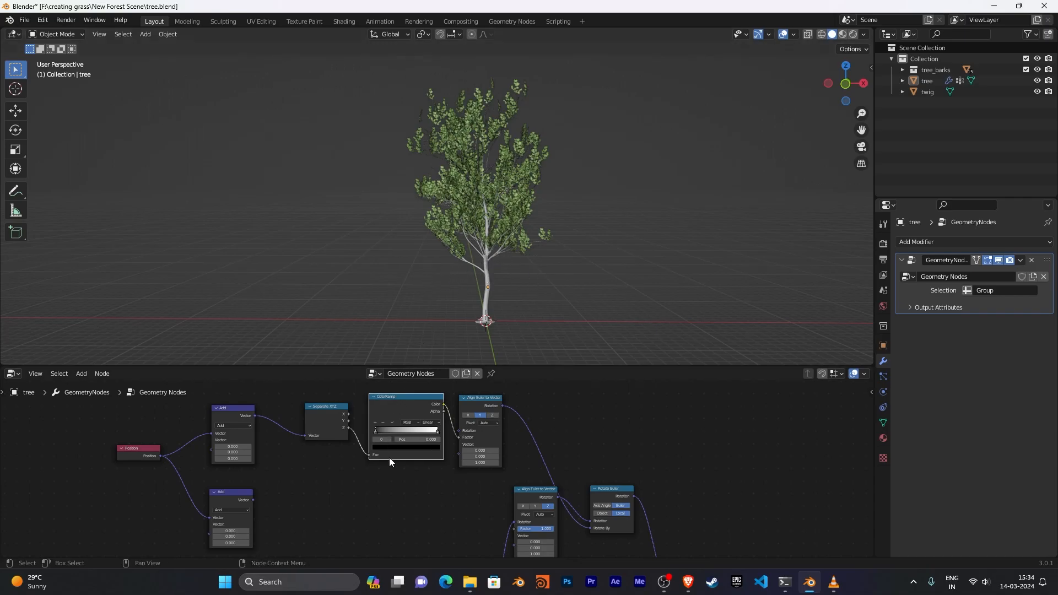
# Review the Separate XYZ, ColorRamp and Y-axis Align Euler to Vector nodes, and the unconnected output of the lower Add node.
pyautogui.scroll(-1, 419, 484)
pyautogui.moveTo(425, 492); pyautogui.dragTo(507, 501, button='middle')
pyautogui.scroll(2, 501, 456)
pyautogui.moveTo(593, 462); pyautogui.dragTo(527, 498, button='middle')
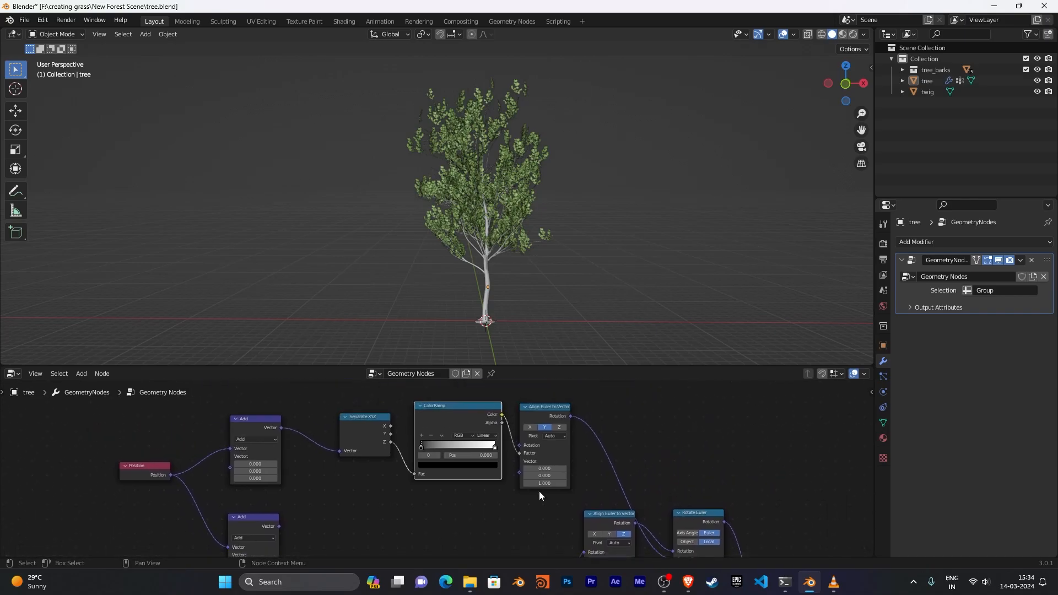
pyautogui.click(538, 413)
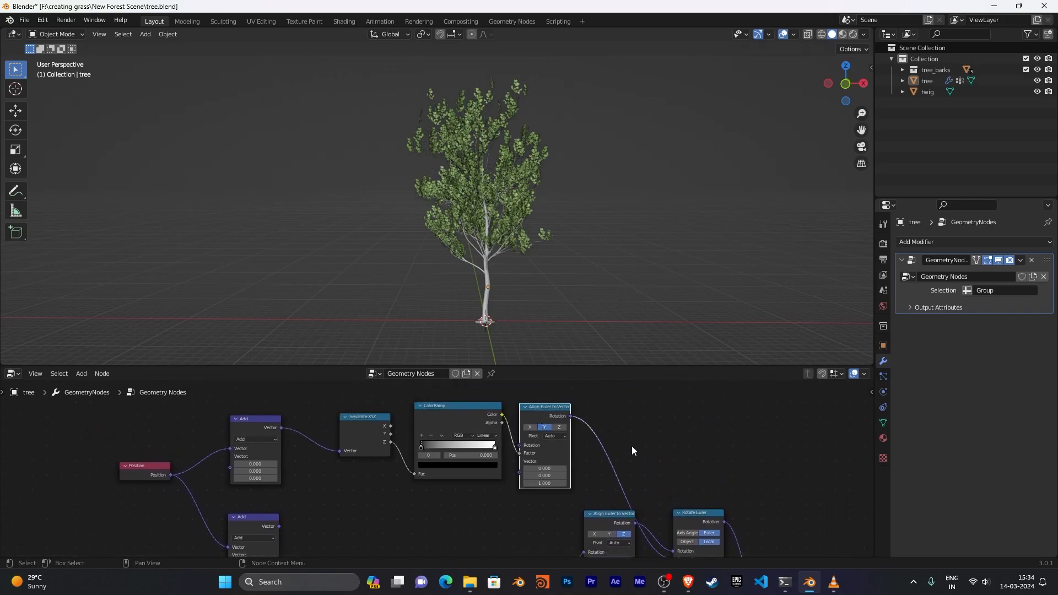
pyautogui.moveTo(633, 447); pyautogui.dragTo(522, 454, button='middle')
pyautogui.moveTo(418, 451); pyautogui.dragTo(284, 463)
pyautogui.rightClick(297, 473)
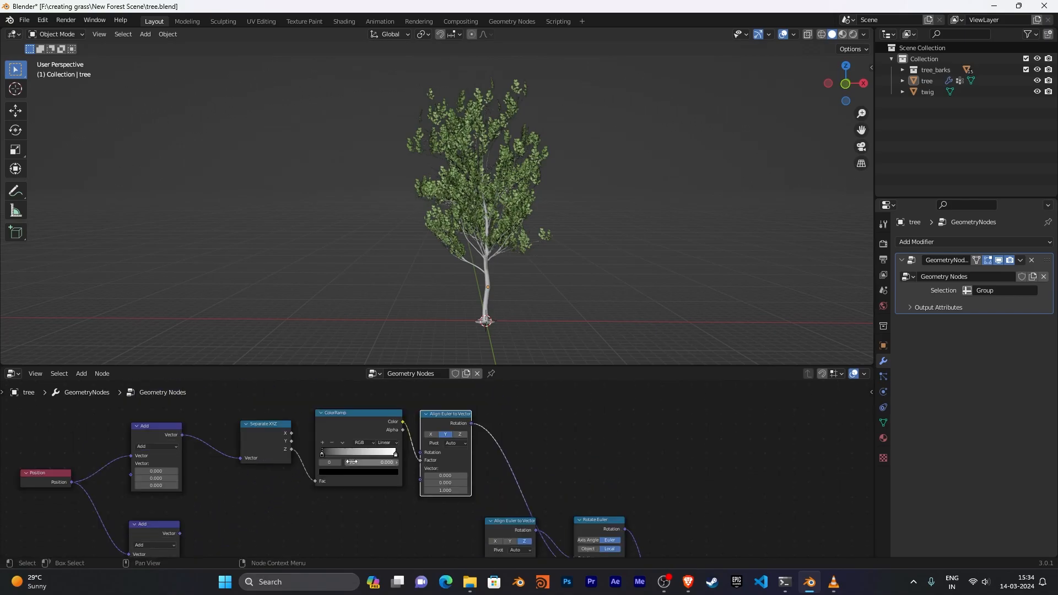
pyautogui.scroll(-1, 440, 514)
pyautogui.moveTo(440, 515); pyautogui.dragTo(342, 534, button='middle')
pyautogui.moveTo(393, 500); pyautogui.dragTo(338, 507, button='middle')
pyautogui.scroll(6, 427, 479)
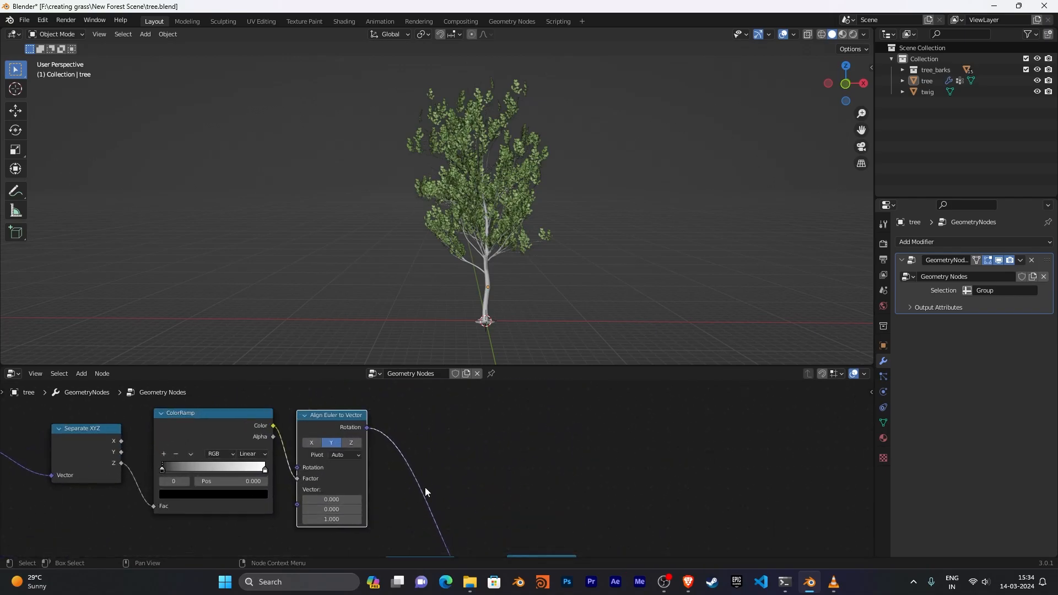
pyautogui.moveTo(424, 488); pyautogui.dragTo(567, 470, button='middle')
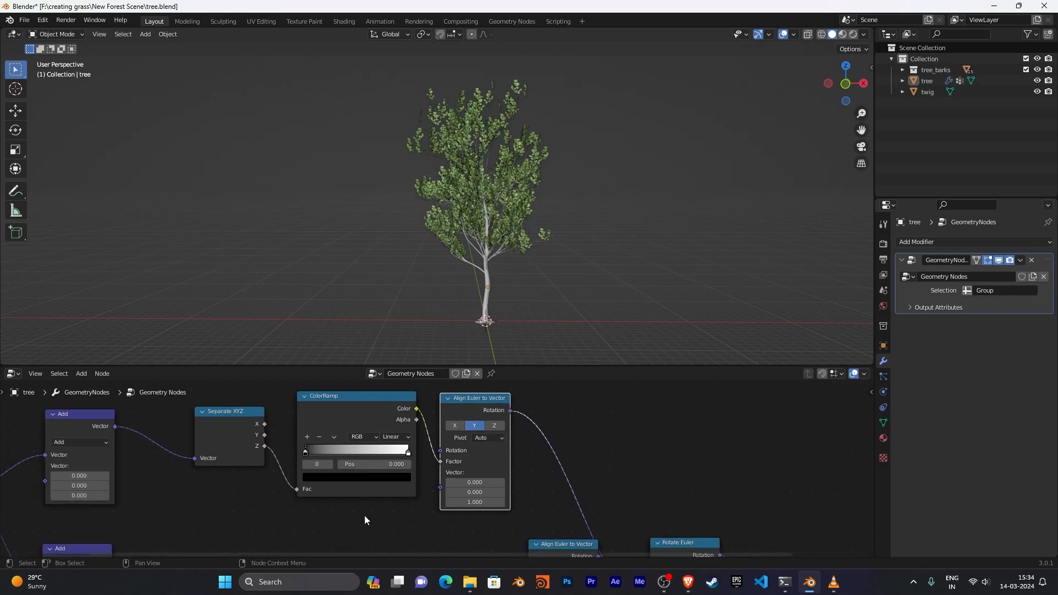
pyautogui.scroll(-1, 365, 515)
pyautogui.moveTo(364, 515); pyautogui.dragTo(491, 462, button='middle')
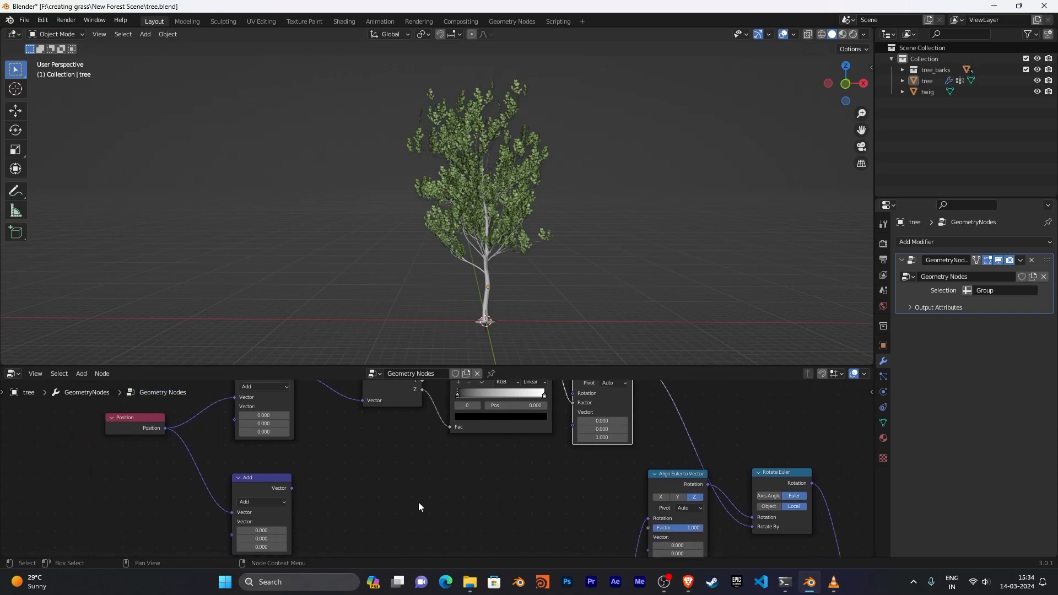
# Duplicate the Z-axis Align Euler to Vector node and place the copy beside the lower Add node.
pyautogui.hotkey('shift', 'a')
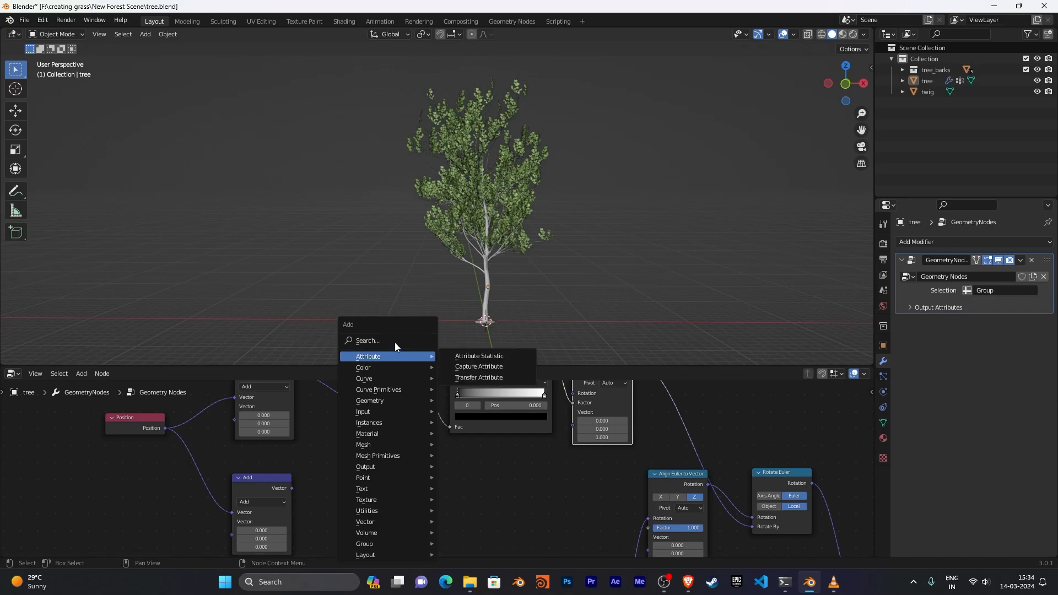
pyautogui.click(395, 340)
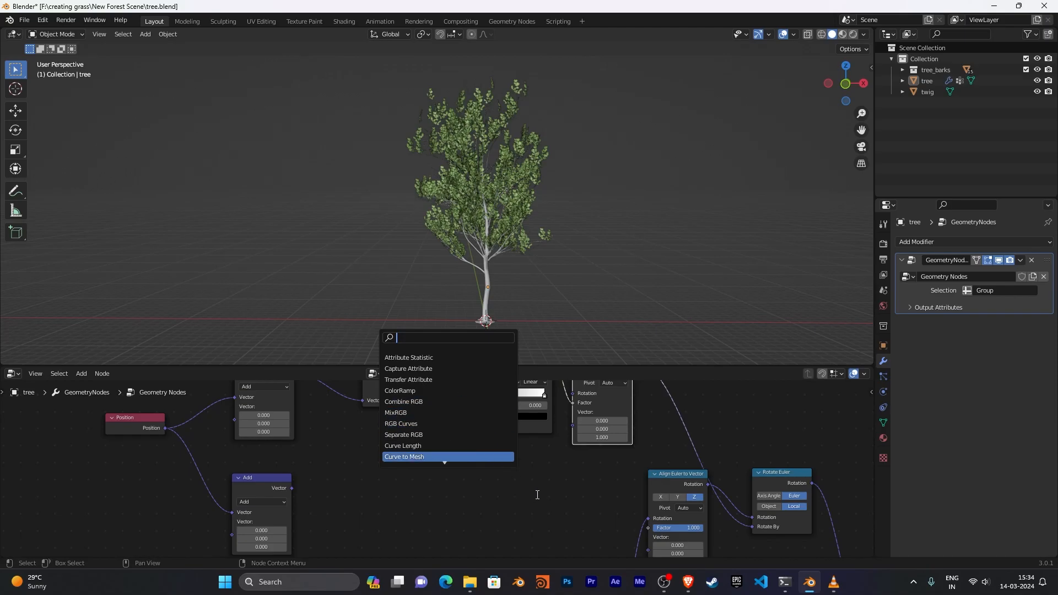
pyautogui.click(653, 490)
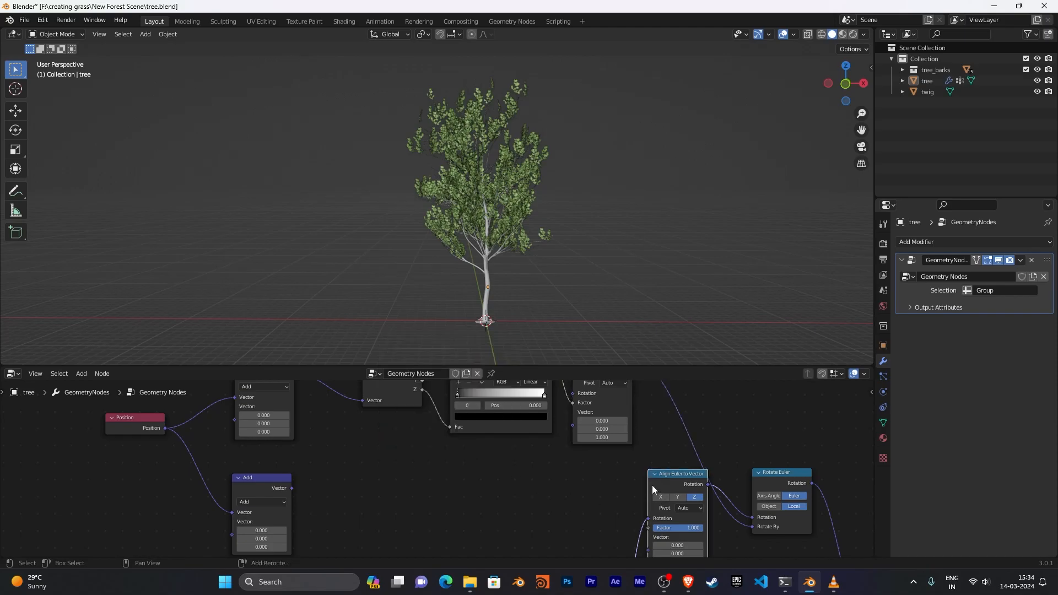
pyautogui.hotkey('shift', 'd')
pyautogui.click(329, 465)
pyautogui.moveTo(288, 493); pyautogui.dragTo(346, 471, button='middle')
# Set the duplicated node to the Y axis, linking the lower Add's Vector to its Factor and its Rotation to the upper Align Euler to Vector's Rotation.
pyautogui.moveTo(349, 467); pyautogui.dragTo(382, 507)
pyautogui.moveTo(483, 503); pyautogui.dragTo(434, 505, button='middle')
pyautogui.click(365, 481)
pyautogui.moveTo(366, 481); pyautogui.dragTo(288, 493, button='middle')
pyautogui.moveTo(313, 476); pyautogui.dragTo(505, 406)
pyautogui.moveTo(495, 494); pyautogui.dragTo(444, 542, button='middle')
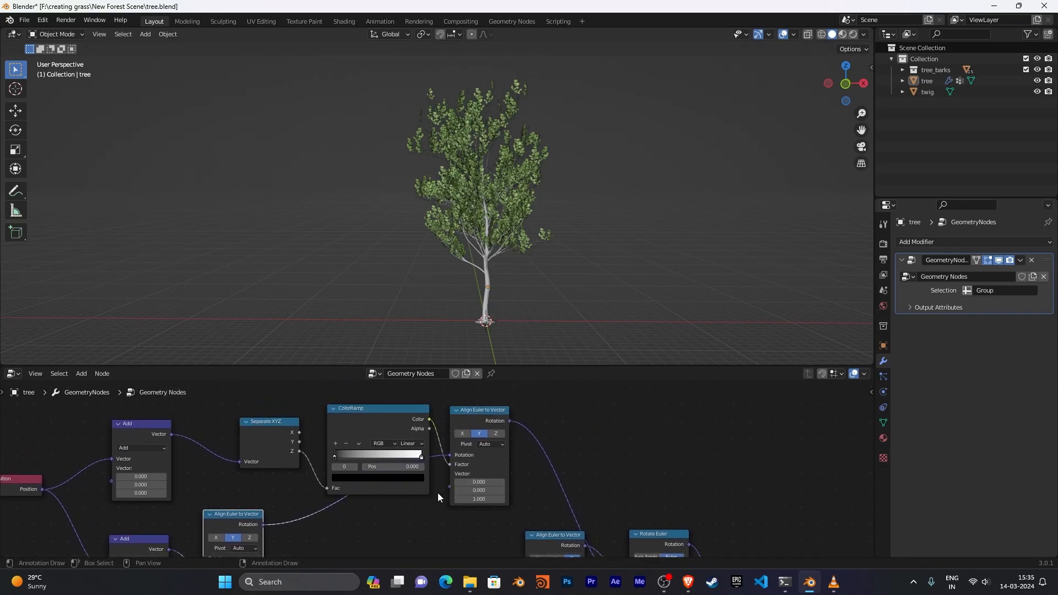
# Change the operation of the upper vector math node feeding Separate XYZ to Divide.
pyautogui.moveTo(417, 518); pyautogui.dragTo(433, 479, button='middle')
pyautogui.moveTo(372, 498); pyautogui.dragTo(642, 452, button='middle')
pyautogui.scroll(1, 477, 507)
pyautogui.moveTo(478, 405); pyautogui.dragTo(482, 450, button='middle')
pyautogui.scroll(2, 476, 510)
pyautogui.click(422, 406)
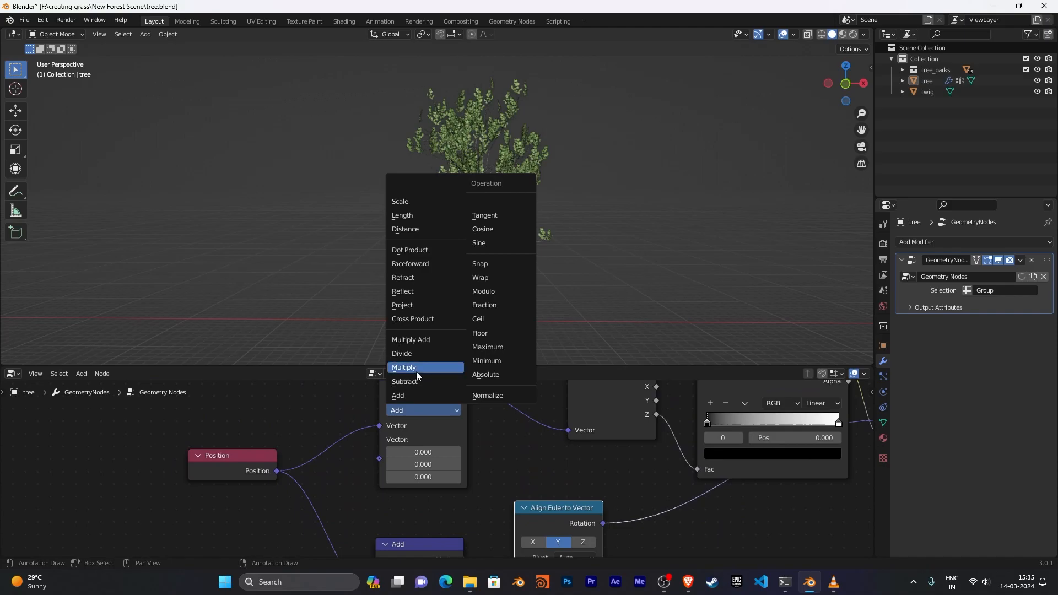
pyautogui.click(415, 365)
pyautogui.click(410, 412)
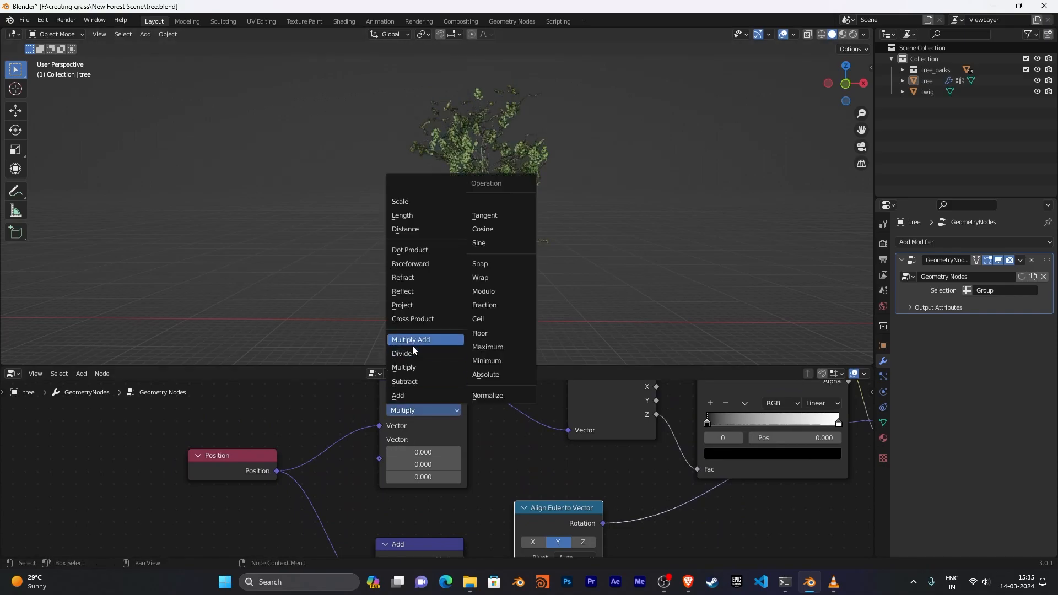
pyautogui.click(411, 357)
# Change the lower vector math node's operation to Multiply and set its Z value to -1.
pyautogui.moveTo(489, 513); pyautogui.dragTo(498, 385, button='middle')
pyautogui.scroll(-1, 497, 386)
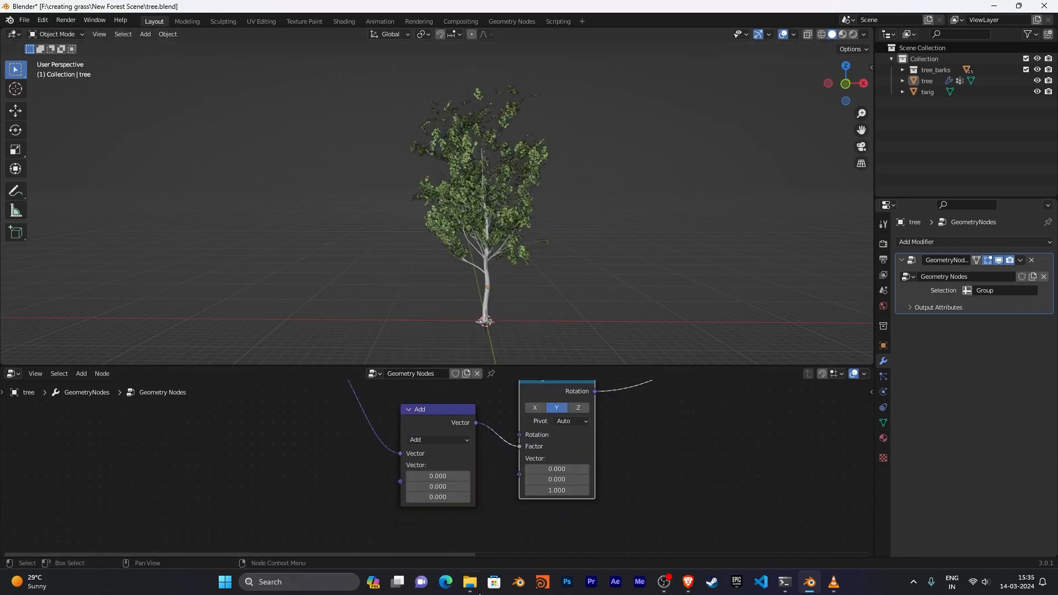
pyautogui.click(432, 441)
pyautogui.click(434, 405)
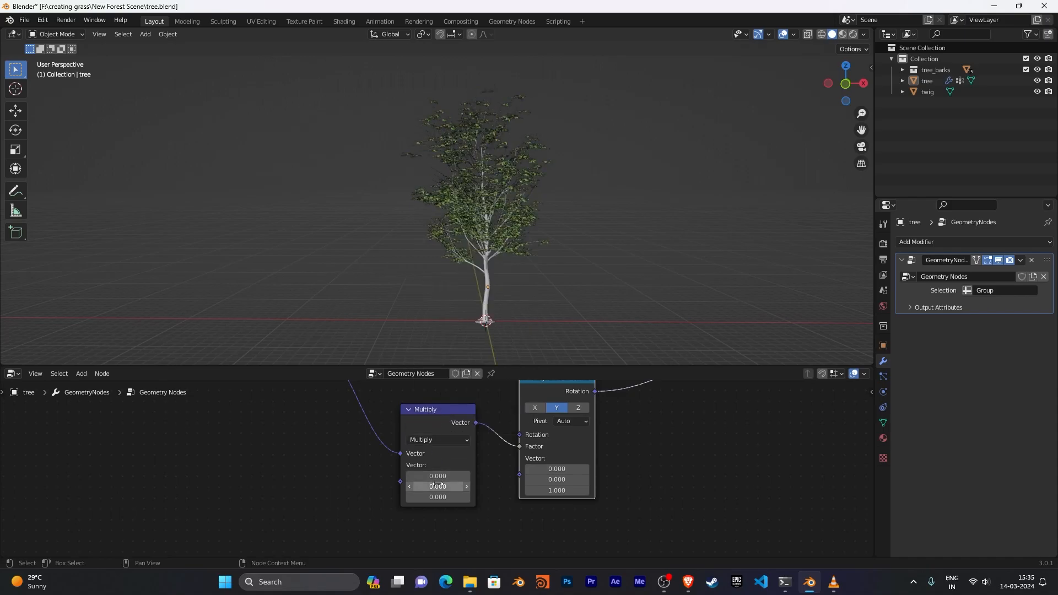
pyautogui.click(435, 497)
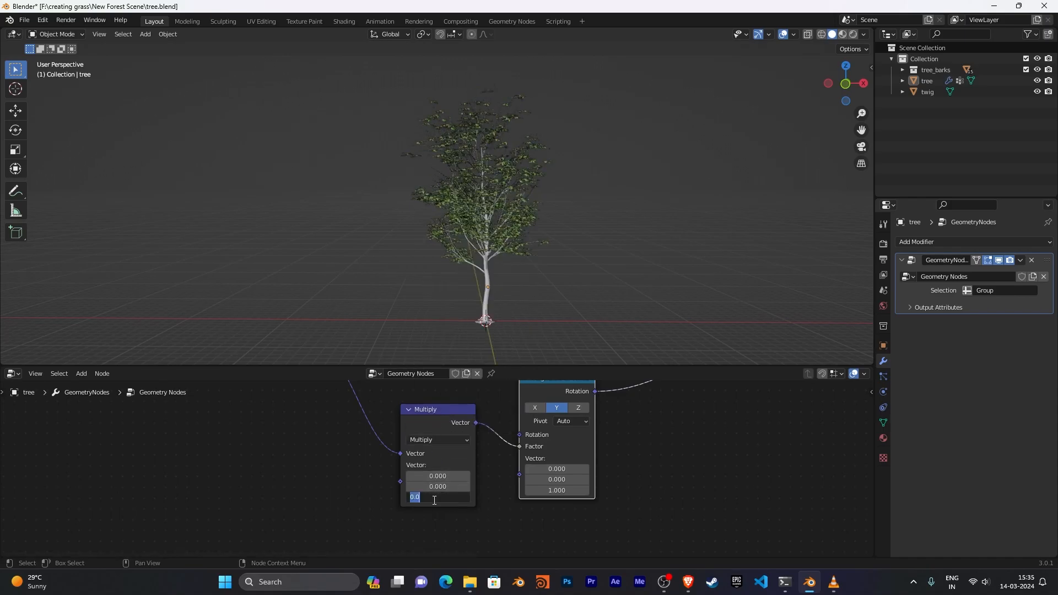
pyautogui.write('1')
pyautogui.press('Return')
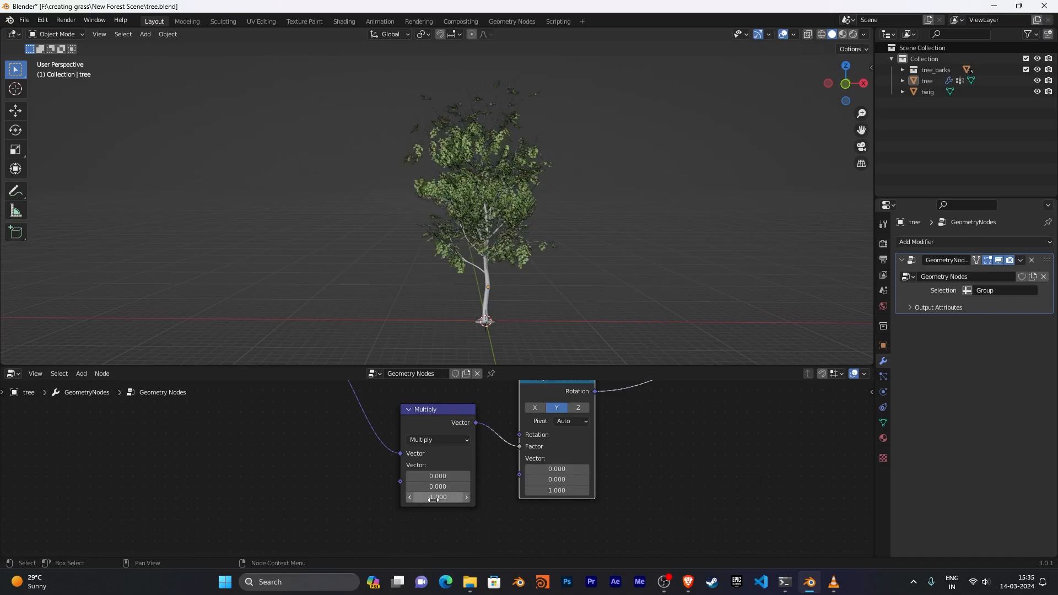
pyautogui.press('-')
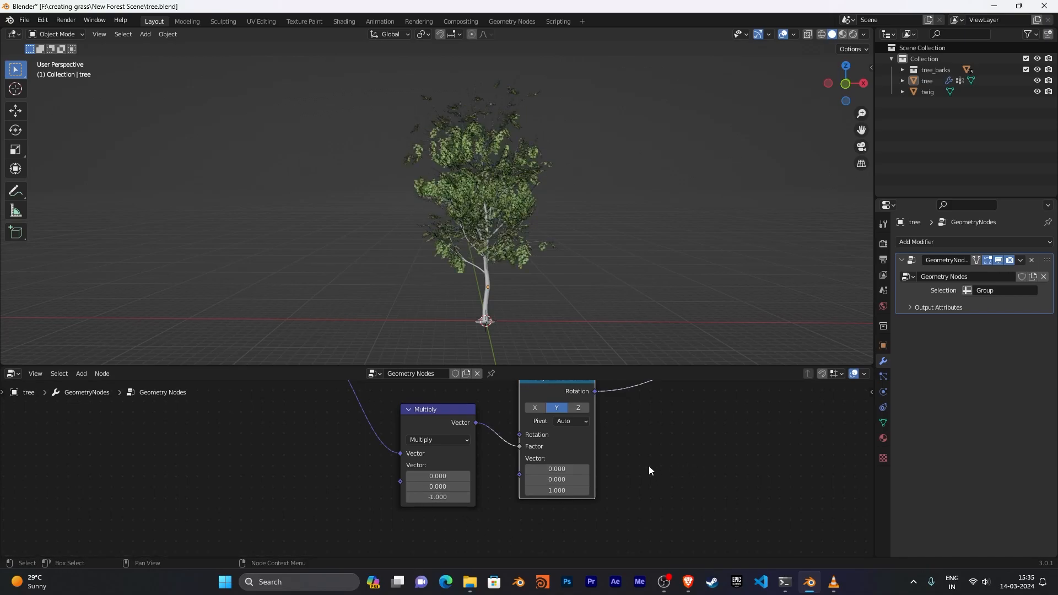
# Reroute the Multiply output to the Vector input of the duplicated Align Euler to Vector node and set that node's Factor to 0.5.
pyautogui.scroll(-2, 653, 439)
pyautogui.moveTo(653, 435); pyautogui.dragTo(566, 453, button='middle')
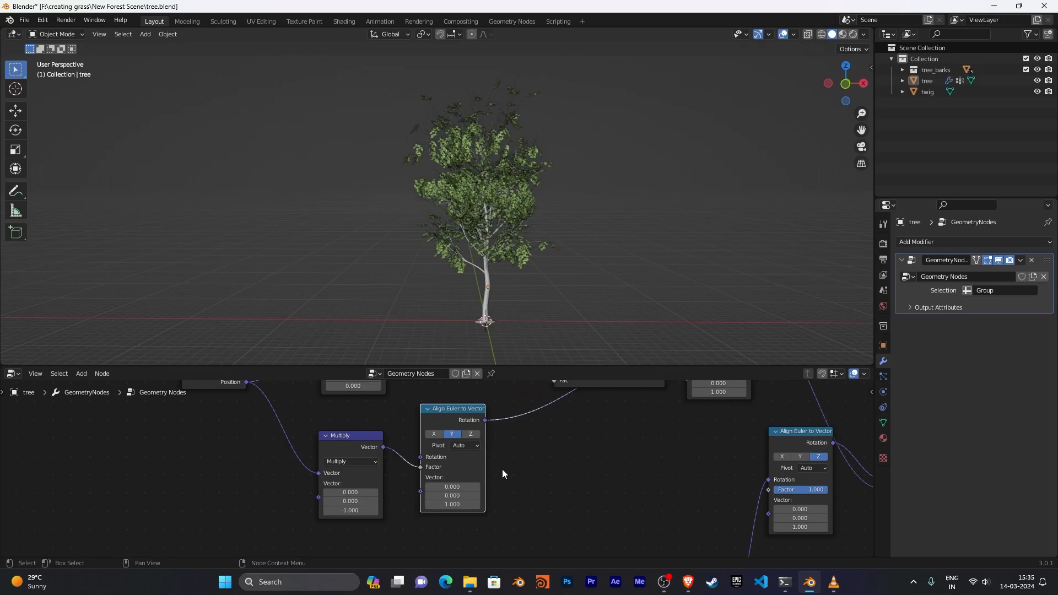
pyautogui.moveTo(421, 467); pyautogui.dragTo(420, 491)
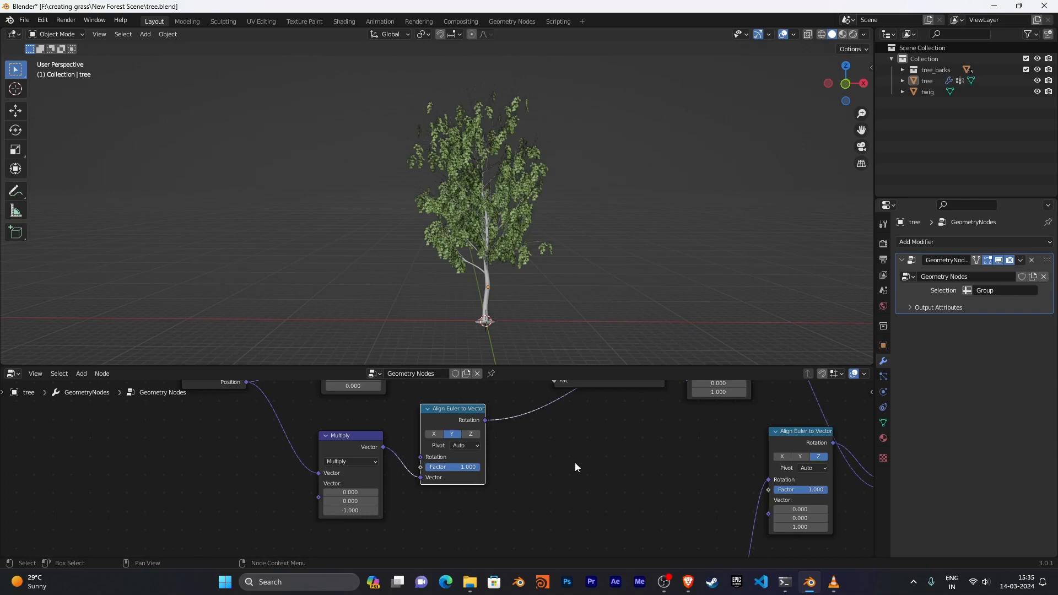
pyautogui.moveTo(478, 470); pyautogui.dragTo(462, 470)
pyautogui.click(462, 470)
pyautogui.press('BackSpace')
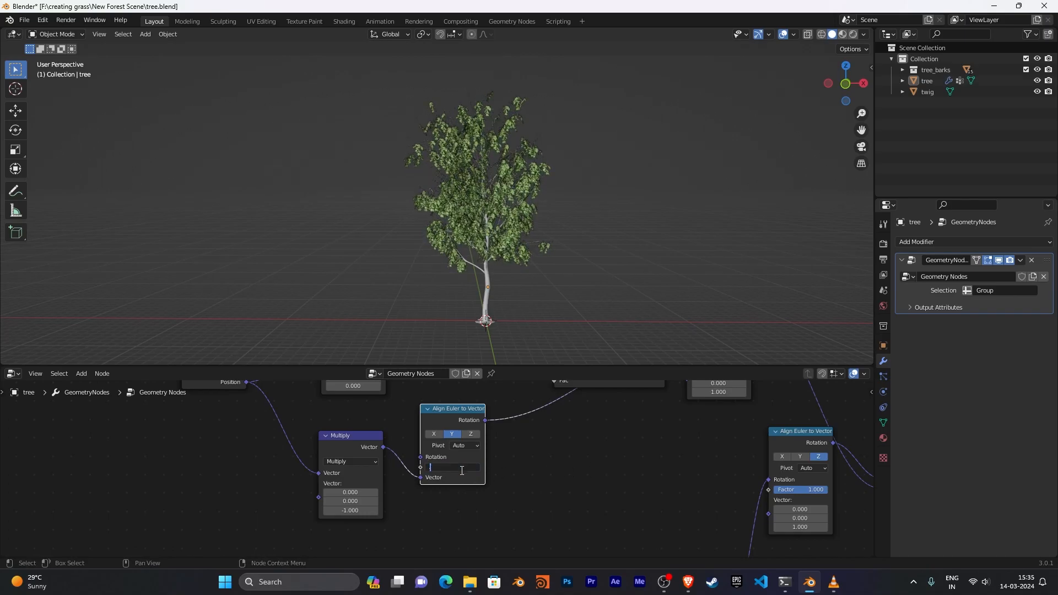
pyautogui.write('.5')
pyautogui.press('Return')
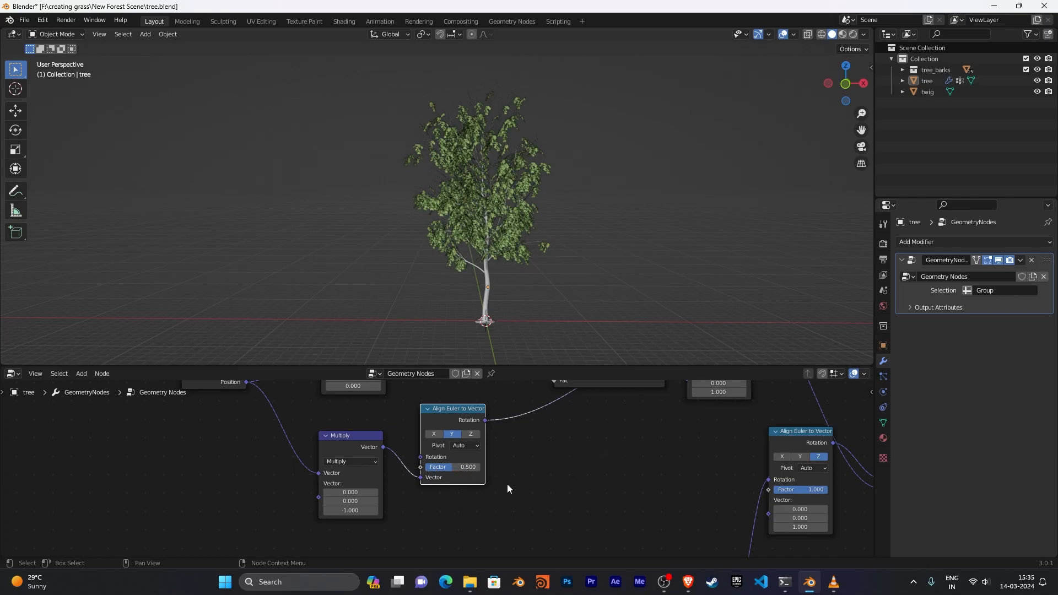
# Move the Separate XYZ node closer to the Divide node in the upper chain.
pyautogui.scroll(-2, 597, 459)
pyautogui.moveTo(575, 497); pyautogui.dragTo(553, 514, button='middle')
pyautogui.scroll(-3, 541, 474)
pyautogui.scroll(2, 522, 495)
pyautogui.scroll(-1, 496, 501)
pyautogui.scroll(2, 526, 515)
pyautogui.moveTo(461, 413); pyautogui.dragTo(431, 411)
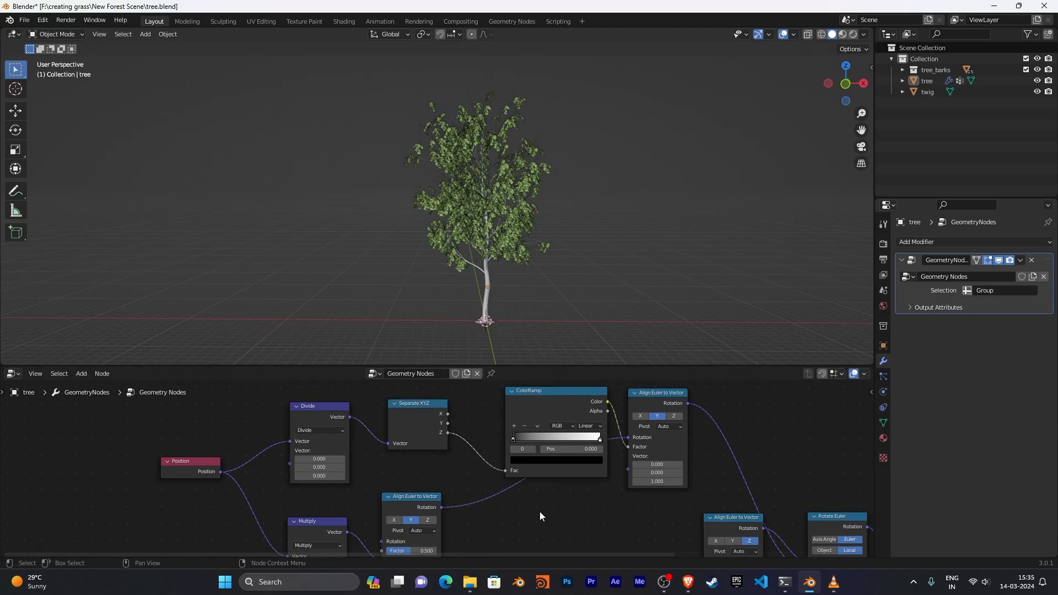
# Lighten the ColorRamp's black color stop at position 0 to a mid grey.
pyautogui.moveTo(556, 511); pyautogui.dragTo(451, 525, button='middle')
pyautogui.scroll(4, 525, 507)
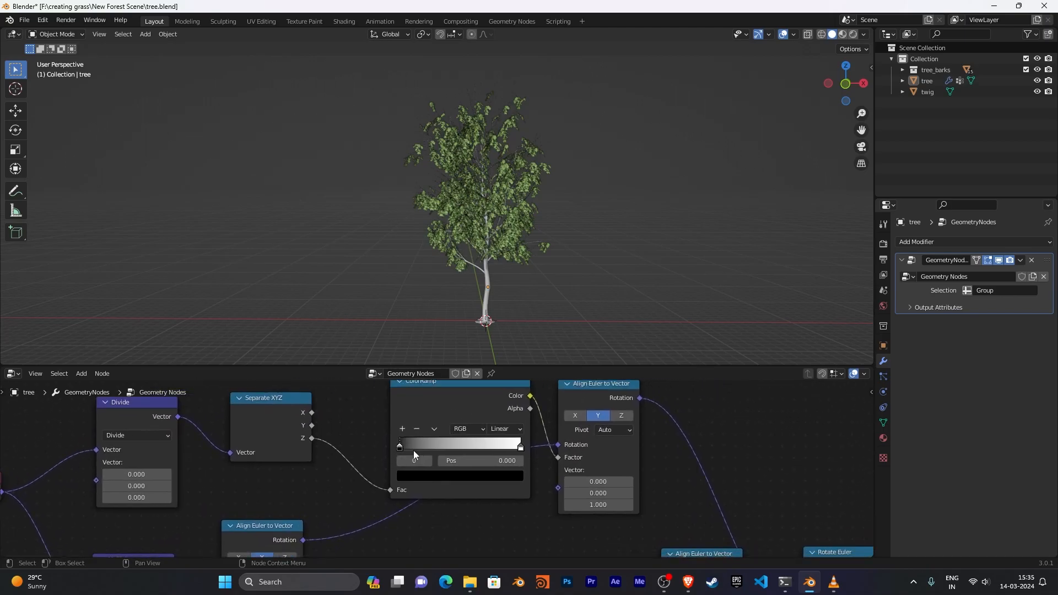
pyautogui.click(441, 475)
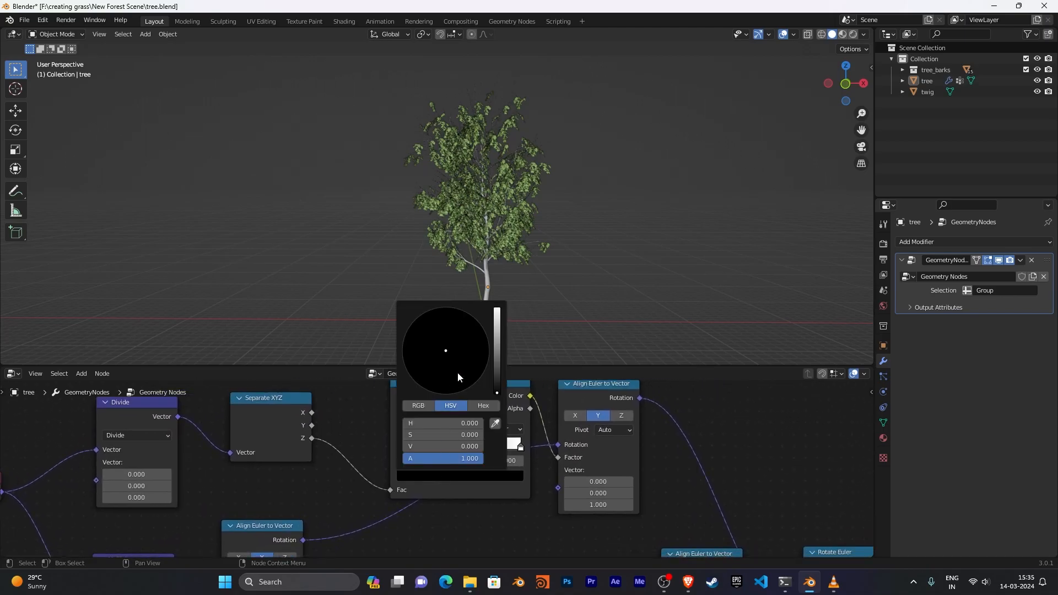
pyautogui.moveTo(492, 374); pyautogui.dragTo(496, 357)
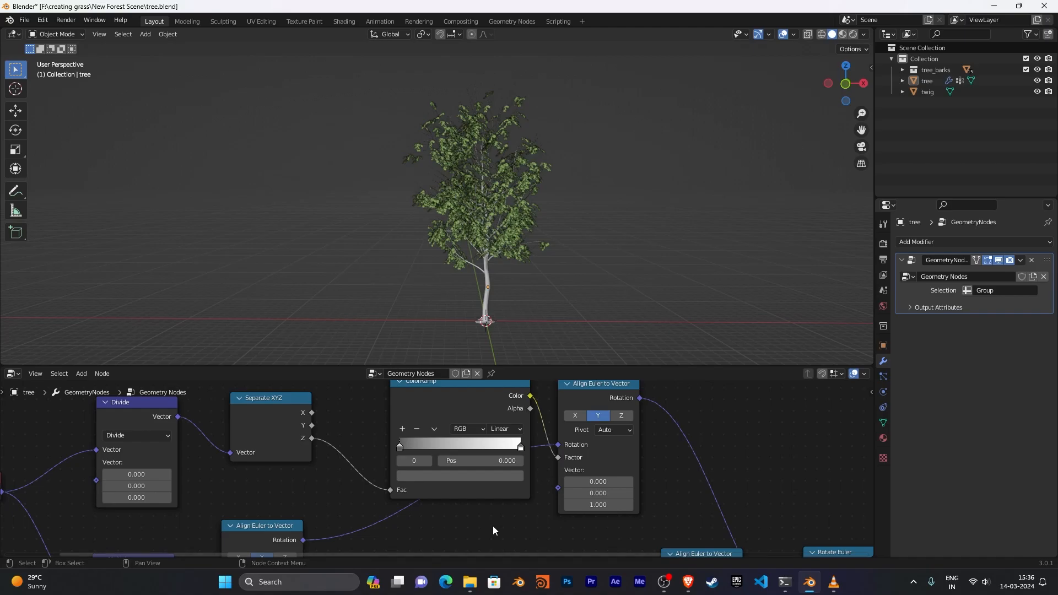
# Try Z values of 2.3 and 33.4 in the Divide node.
pyautogui.moveTo(493, 526); pyautogui.dragTo(683, 508, button='middle')
pyautogui.moveTo(407, 478); pyautogui.dragTo(413, 515, button='middle')
pyautogui.doubleClick(336, 516)
pyautogui.write('2.3')
pyautogui.press('Return')
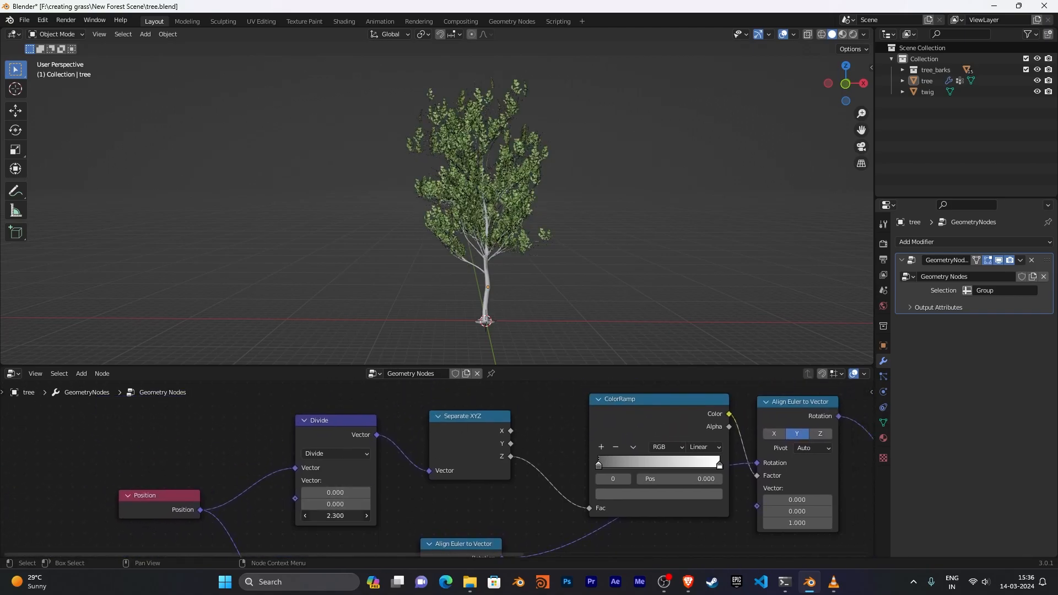
pyautogui.moveTo(335, 516); pyautogui.dragTo(435, 516)
# View the tree's foliage from the front and reduce the Divide node's Z value to 26.9.
pyautogui.moveTo(585, 251); pyautogui.dragTo(618, 219, button='middle')
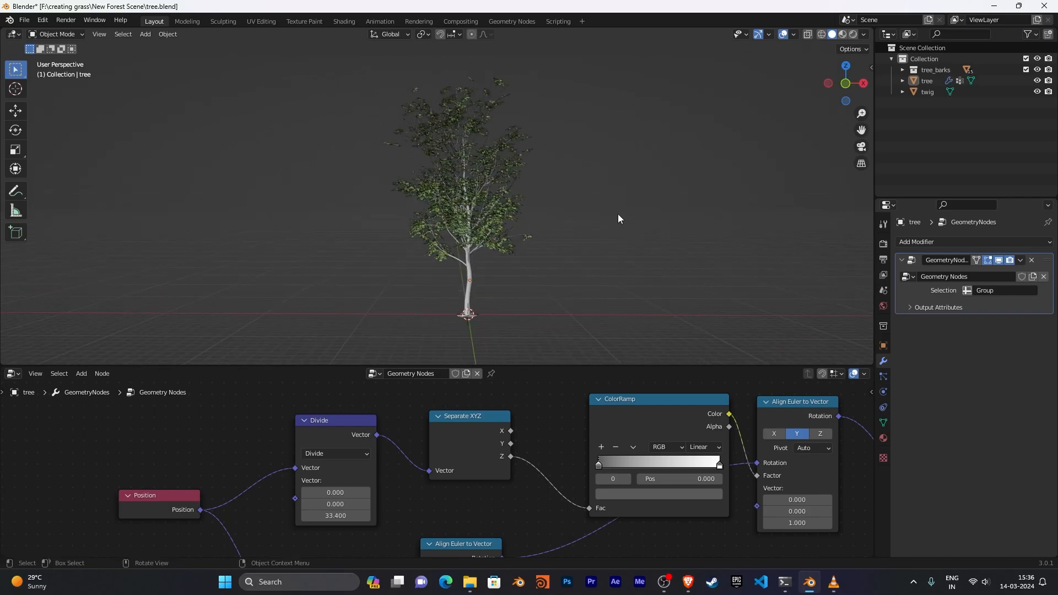
pyautogui.press('KP_1')
pyautogui.scroll(5, 623, 218)
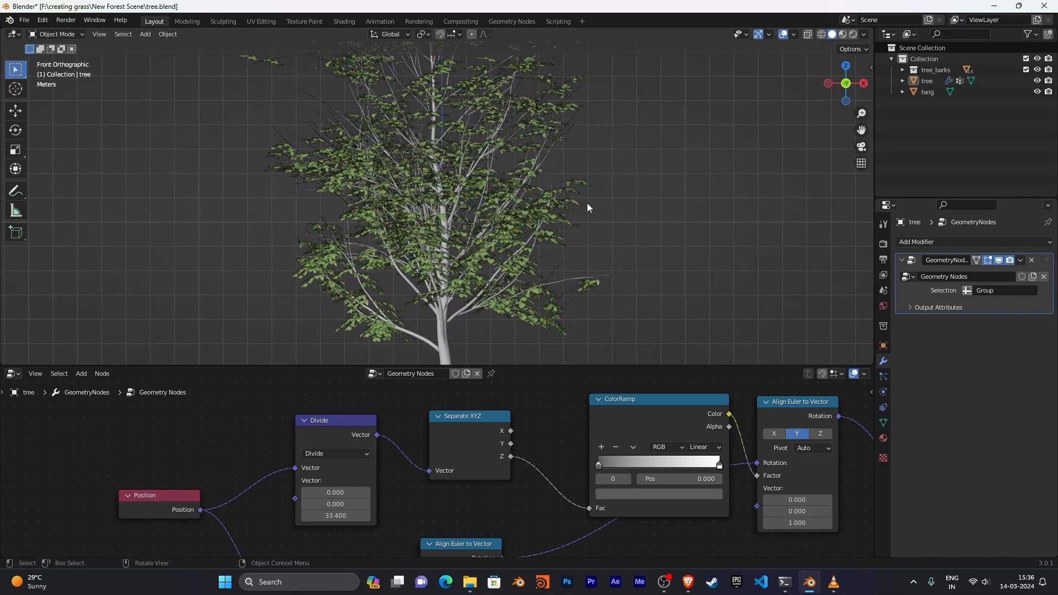
pyautogui.scroll(-1, 632, 198)
pyautogui.click(335, 515)
pyautogui.write('25.2')
pyautogui.press('Return')
pyautogui.moveTo(336, 516)
pyautogui.mouseDown()
pyautogui.moveTo(309, 516)
pyautogui.moveTo(343, 516)
pyautogui.moveTo(333, 518)
pyautogui.mouseUp()
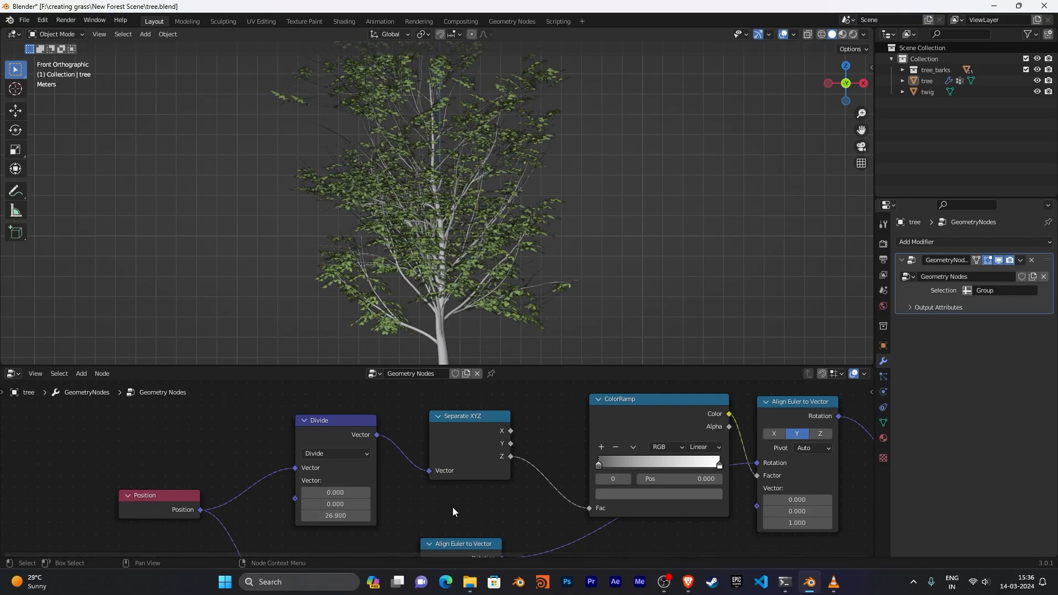
# Try the Subtract operation in place of Divide, testing Z values of 12.9 and 8.4.
pyautogui.click(323, 456)
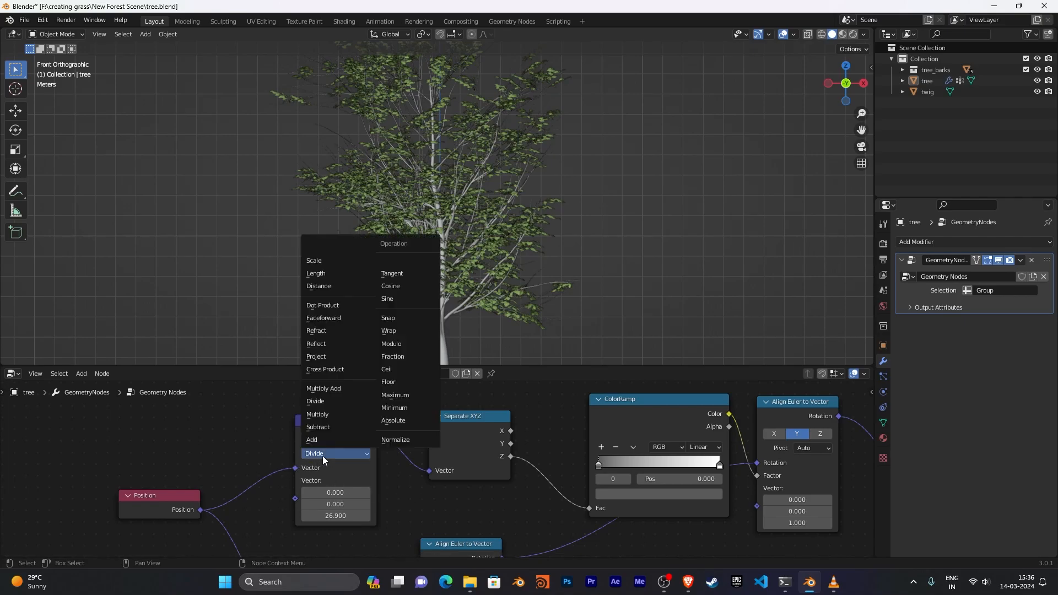
pyautogui.click(338, 427)
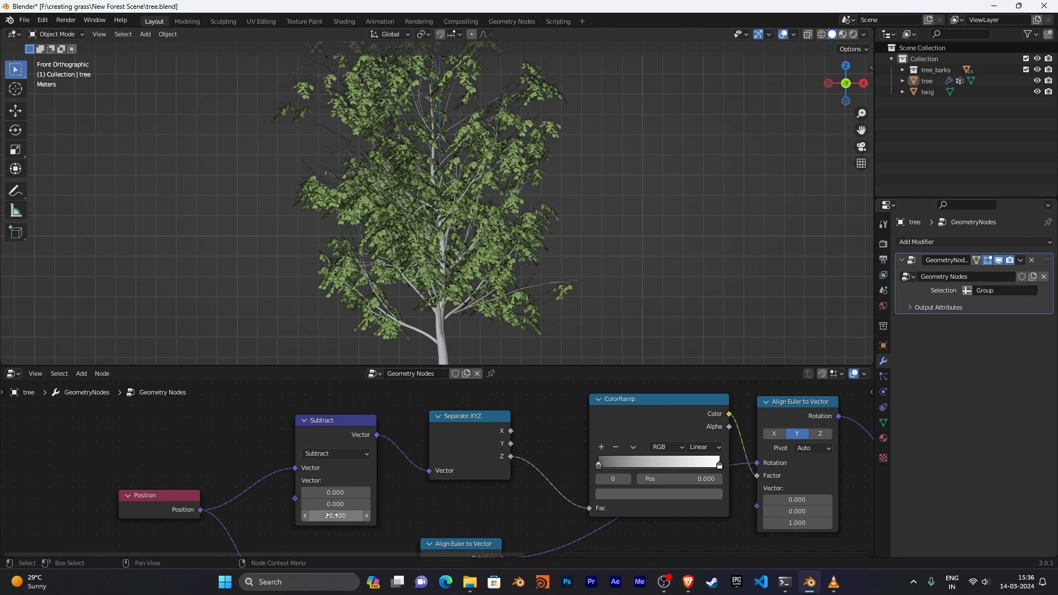
pyautogui.moveTo(329, 515); pyautogui.dragTo(351, 515)
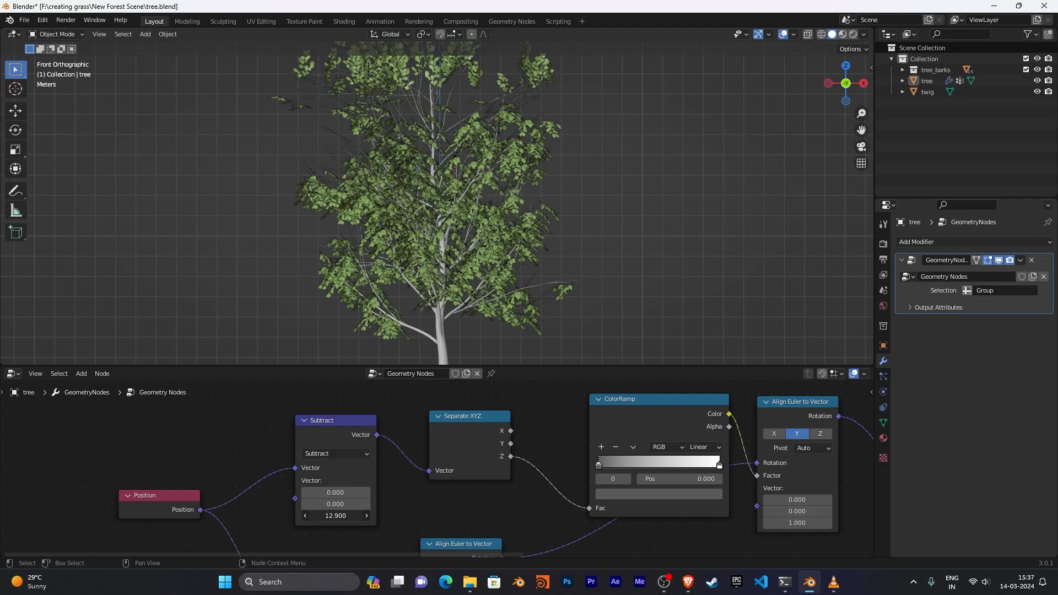
pyautogui.moveTo(351, 515); pyautogui.dragTo(287, 515)
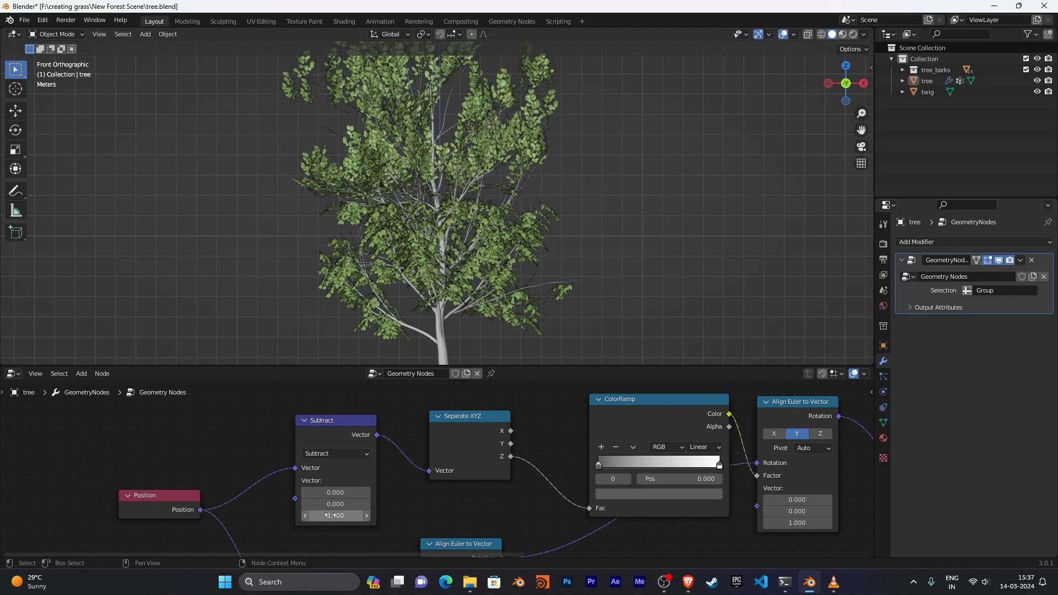
# Return the vector math node to the Divide operation and set its Z value to 26.
pyautogui.click(332, 453)
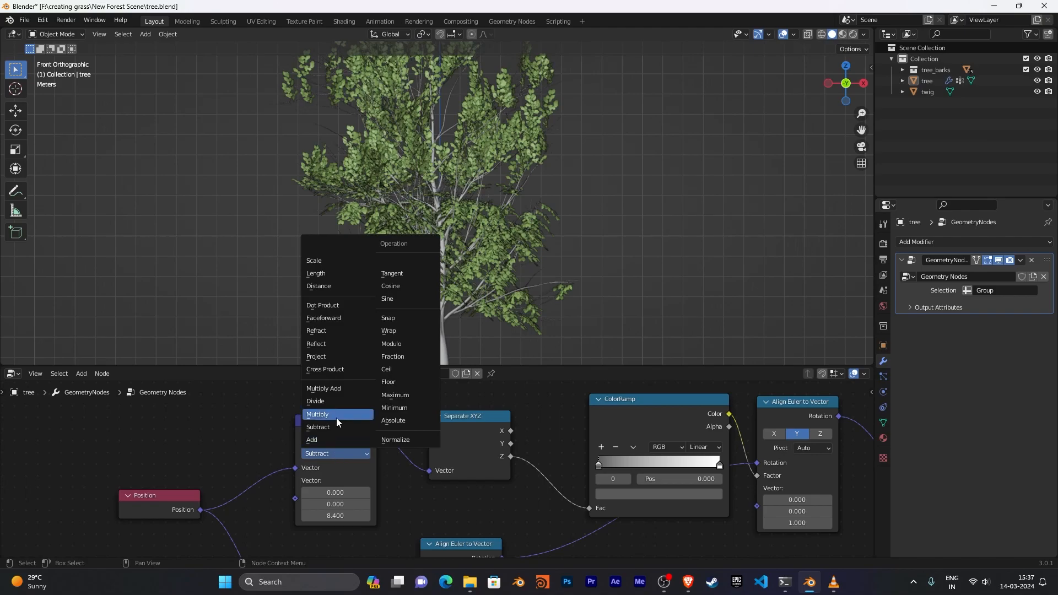
pyautogui.click(334, 413)
pyautogui.click(333, 453)
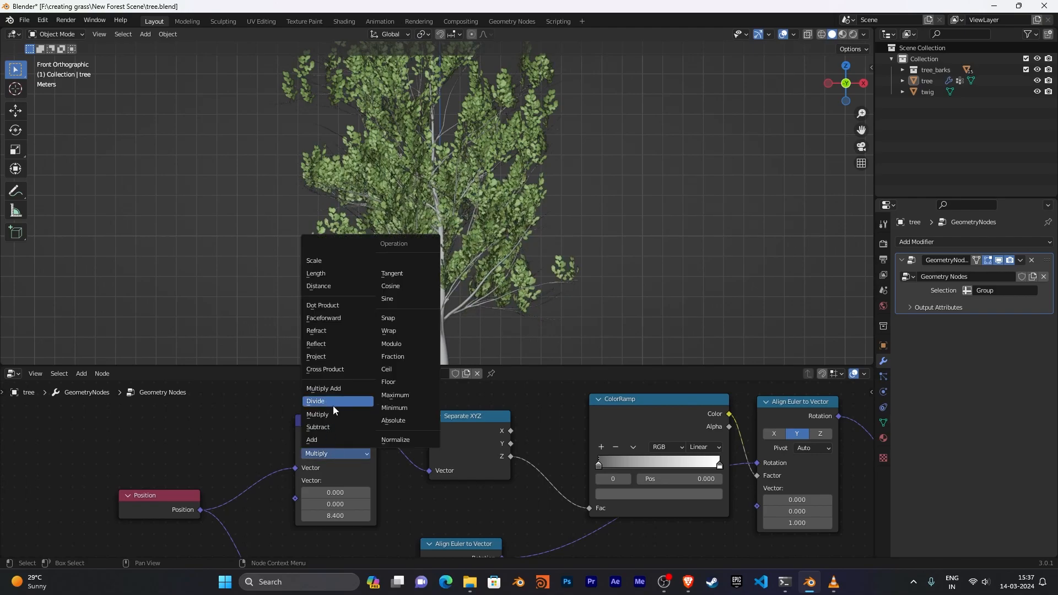
pyautogui.click(329, 402)
pyautogui.click(336, 516)
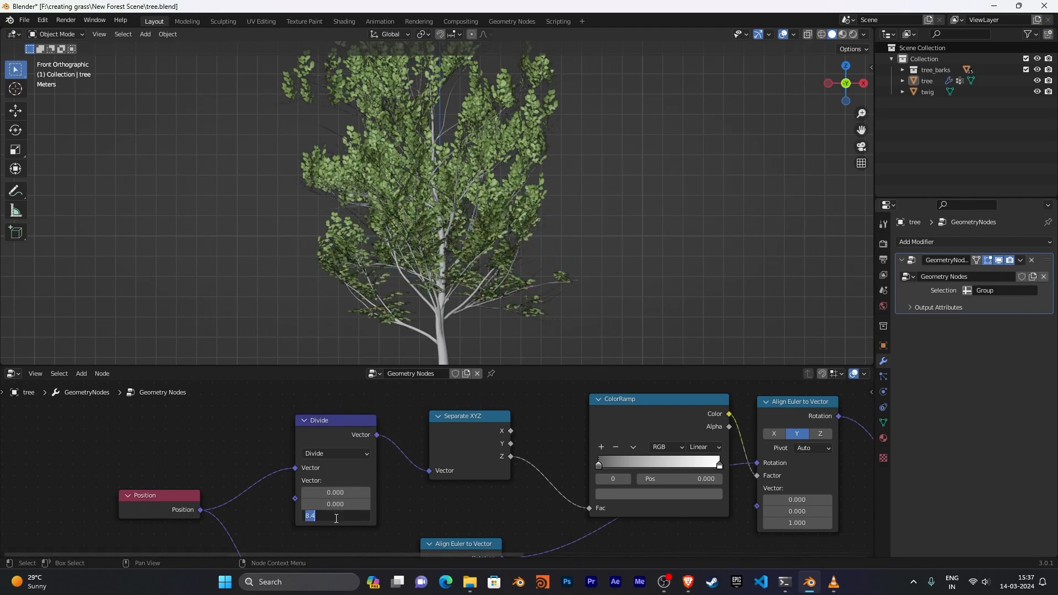
pyautogui.write('26')
pyautogui.press('Return')
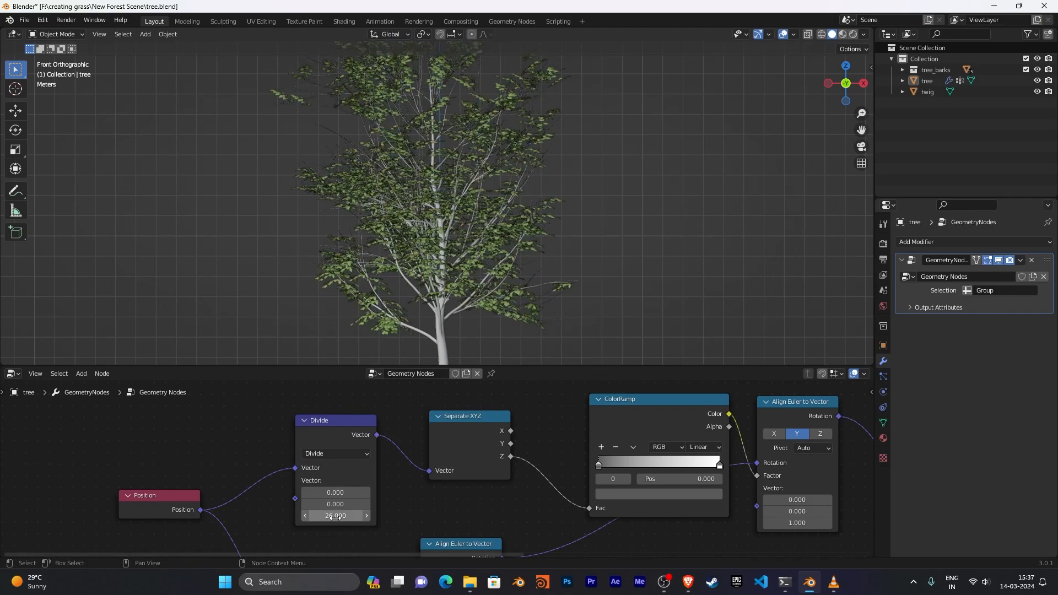
# Inspect the leaf orientation around the whole tree and review the layout of the complete node network.
pyautogui.moveTo(496, 237); pyautogui.dragTo(579, 236, button='middle')
pyautogui.scroll(4, 580, 235)
pyautogui.moveTo(620, 300); pyautogui.dragTo(477, 284, button='middle')
pyautogui.scroll(-3, 292, 294)
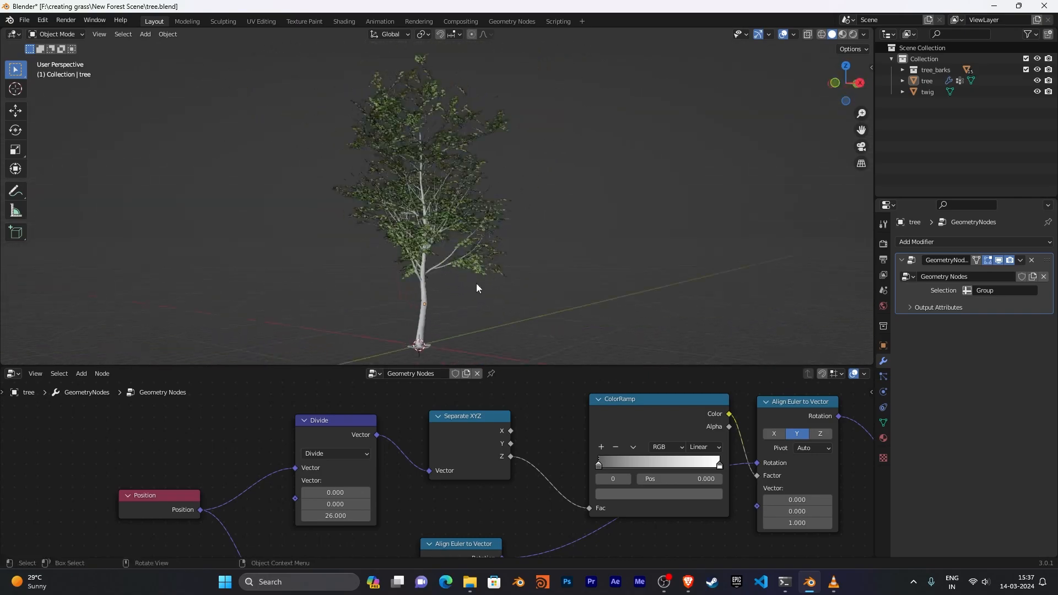
pyautogui.scroll(-4, 517, 507)
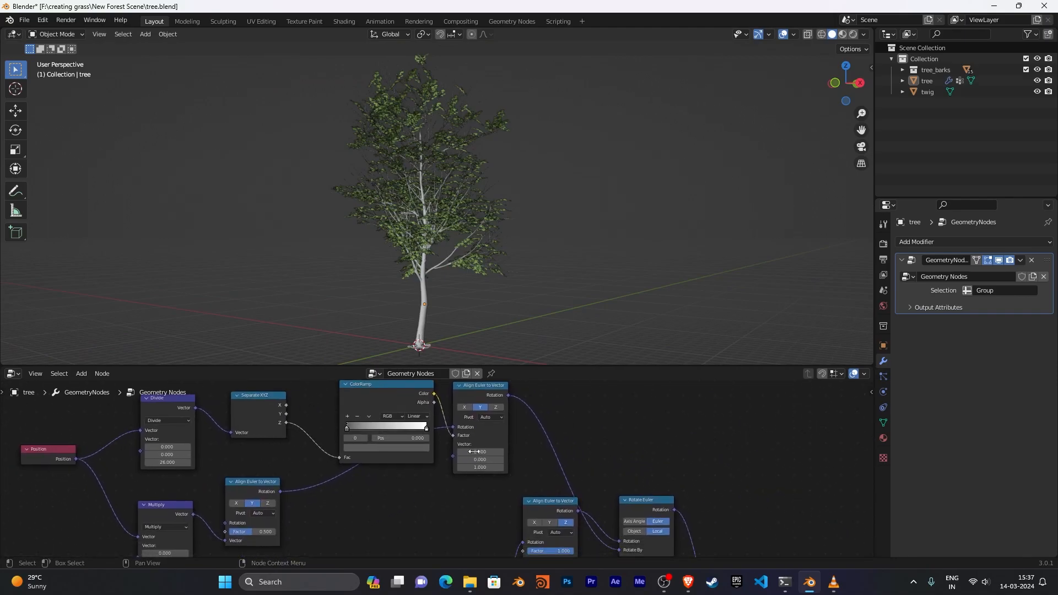
pyautogui.moveTo(394, 503); pyautogui.dragTo(292, 472, button='middle')
pyautogui.scroll(-2, 276, 480)
pyautogui.moveTo(243, 503); pyautogui.dragTo(338, 494, button='middle')
pyautogui.scroll(-4, 236, 533)
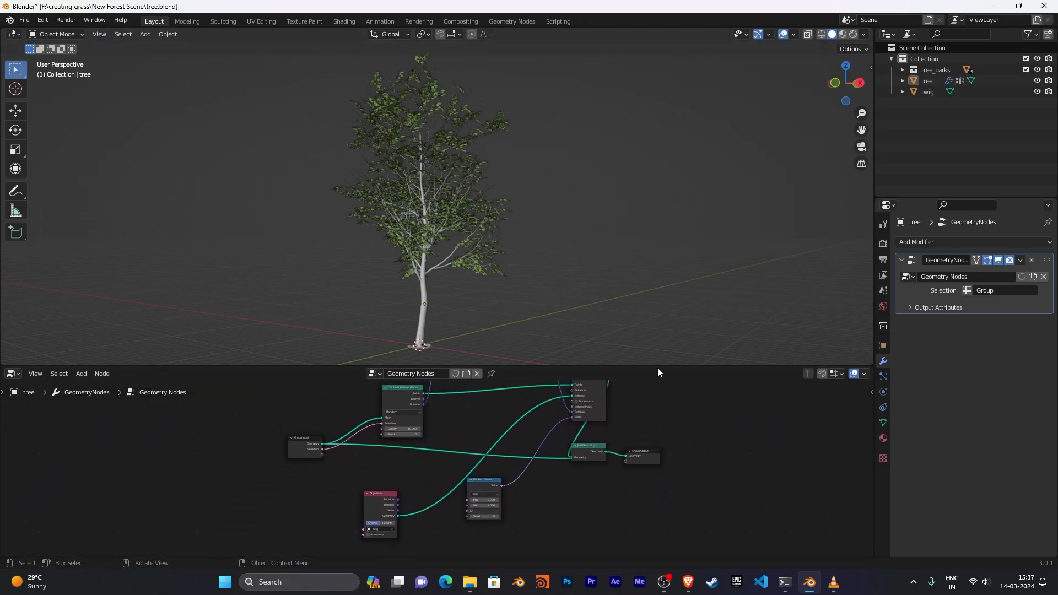
# Switch the node editor area to the Timeline, shrink it and inspect the tree in the enlarged viewport.
pyautogui.click(14, 373)
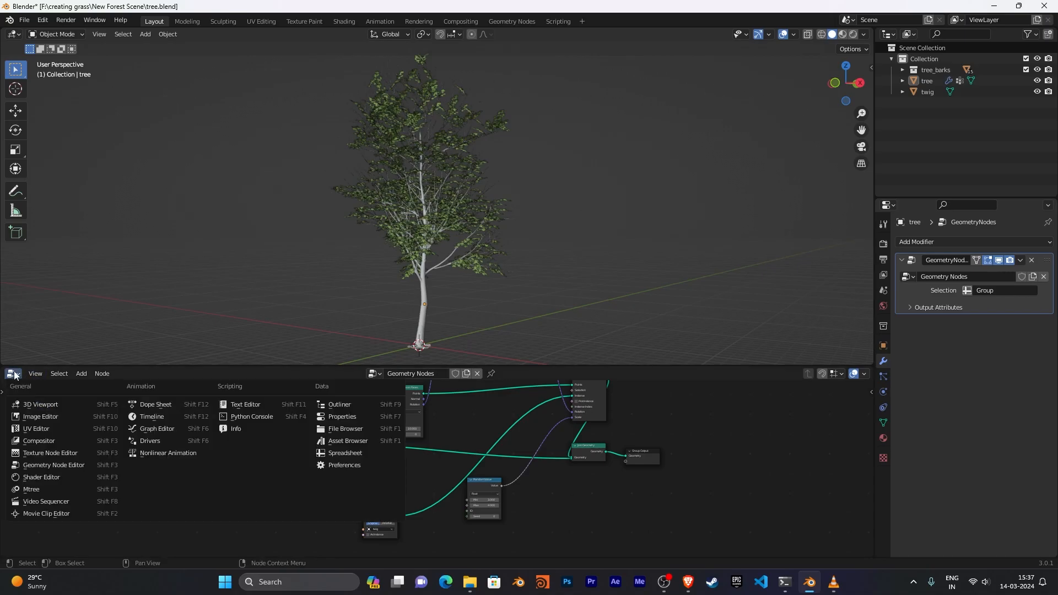
pyautogui.click(154, 417)
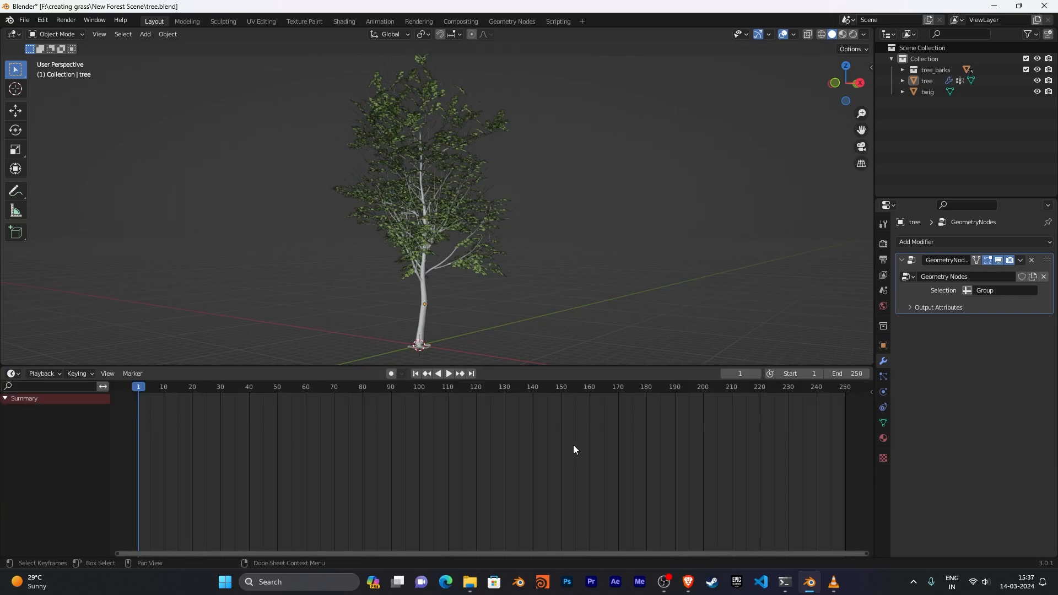
pyautogui.moveTo(599, 368); pyautogui.dragTo(614, 526)
pyautogui.moveTo(475, 380); pyautogui.dragTo(373, 345, button='middle')
pyautogui.scroll(5, 579, 396)
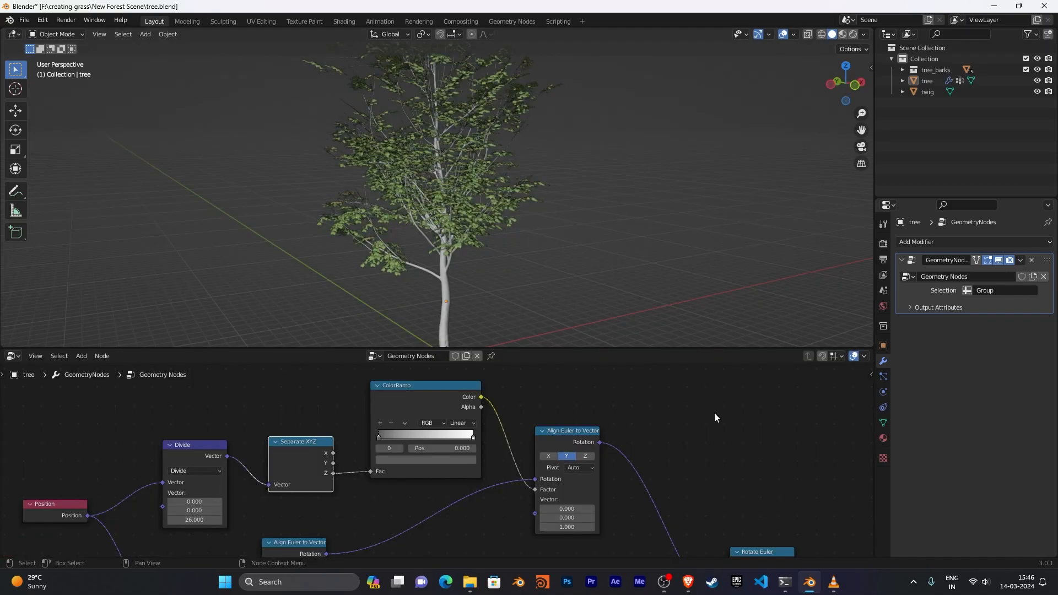
# Review the layout of the whole node network from the Position node through to the Group Output.
pyautogui.scroll(-1, 714, 412)
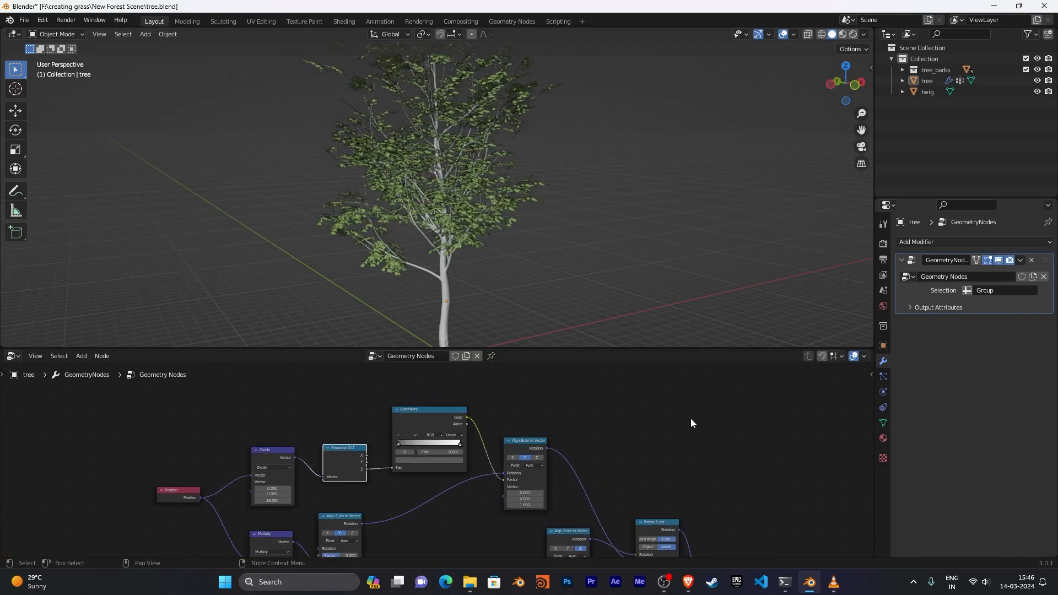
pyautogui.scroll(-1, 654, 468)
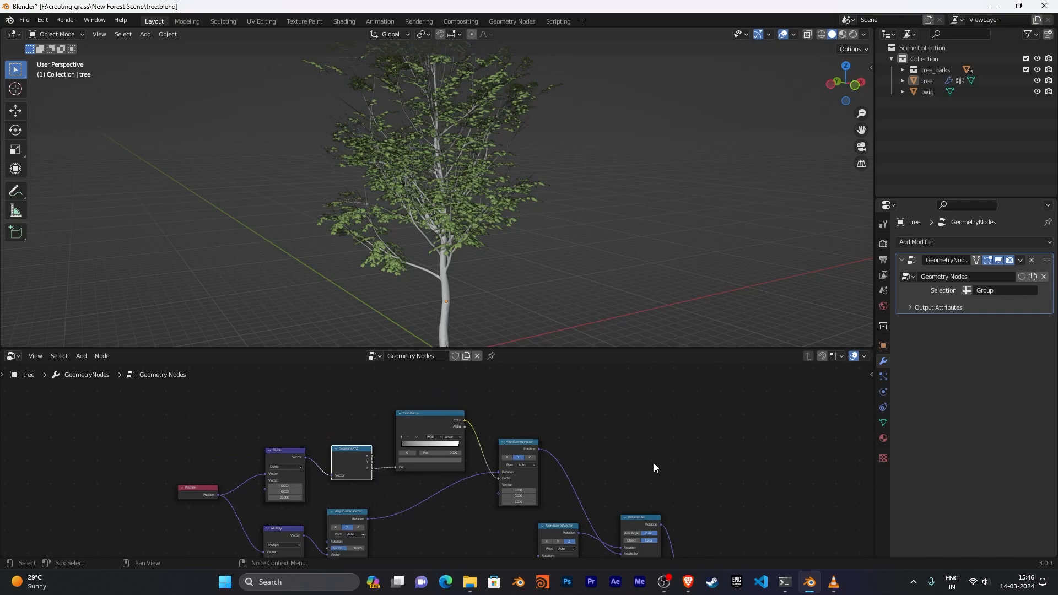
pyautogui.moveTo(655, 468); pyautogui.dragTo(709, 461, button='middle')
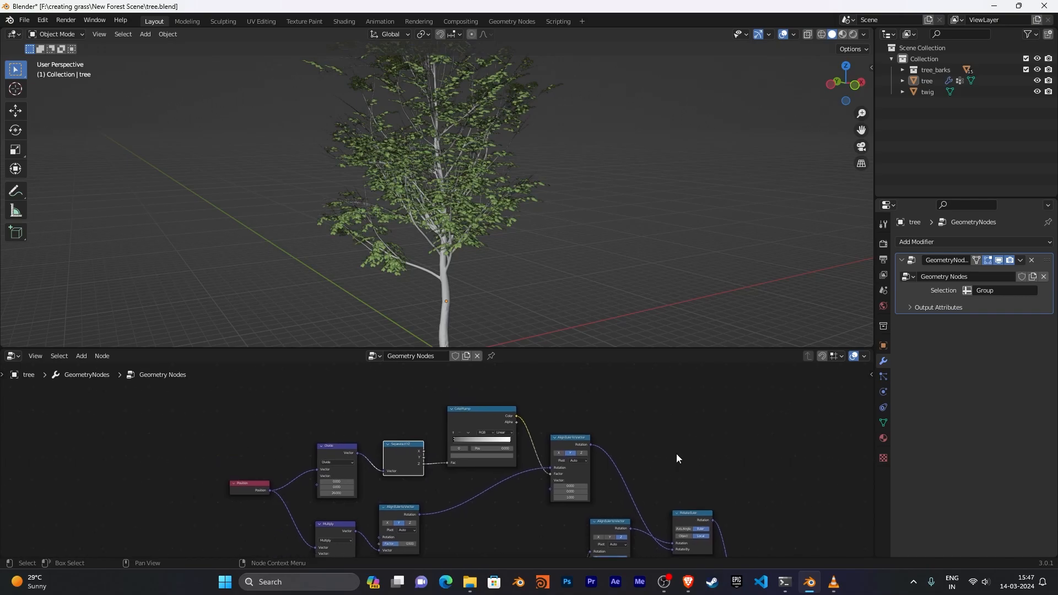
pyautogui.moveTo(685, 462); pyautogui.dragTo(686, 469, button='middle')
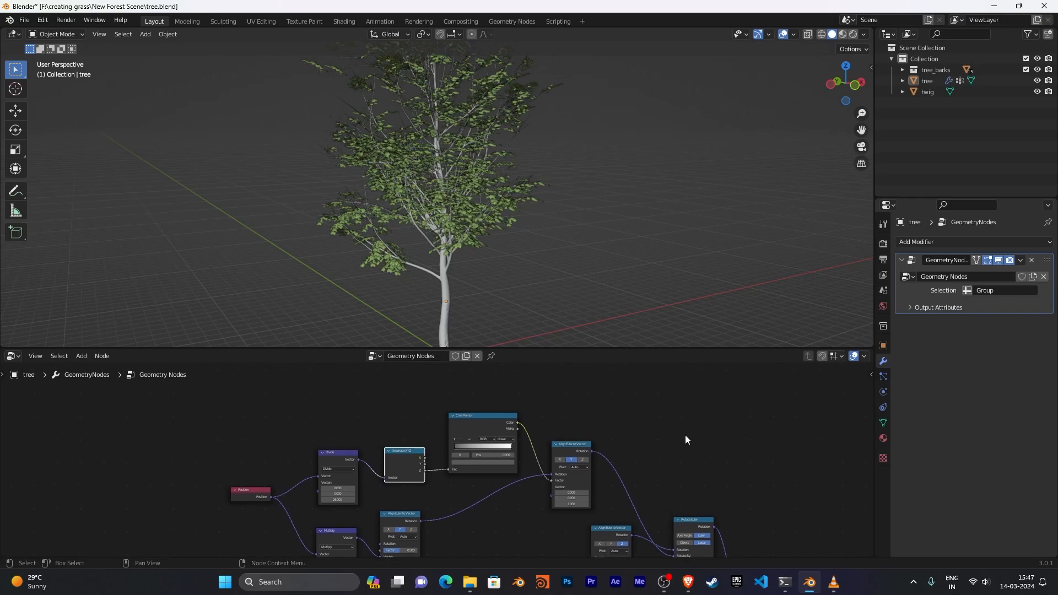
pyautogui.scroll(-5, 617, 406)
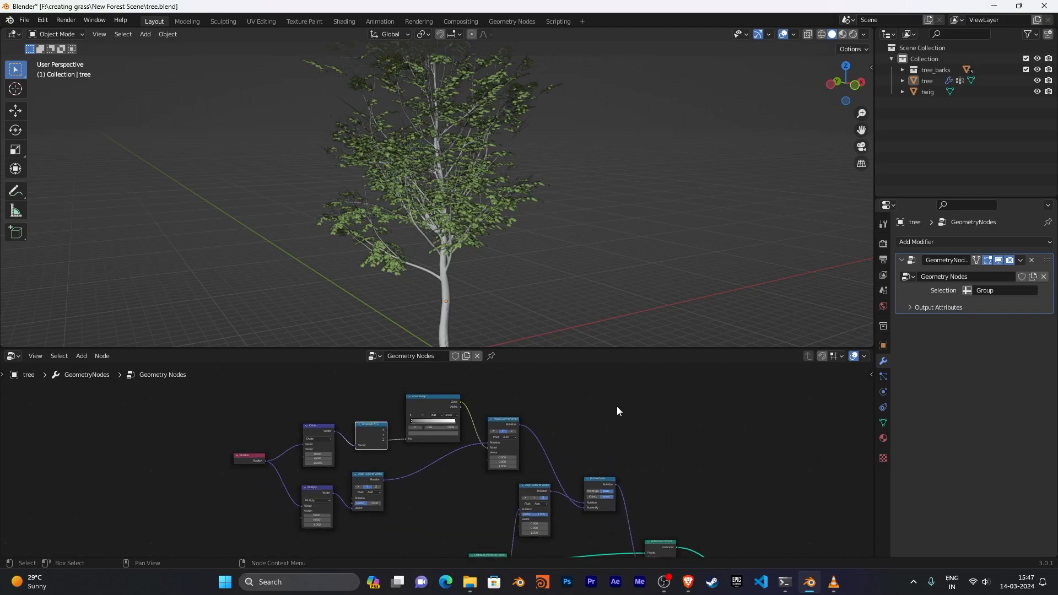
pyautogui.moveTo(636, 445); pyautogui.dragTo(628, 382, button='middle')
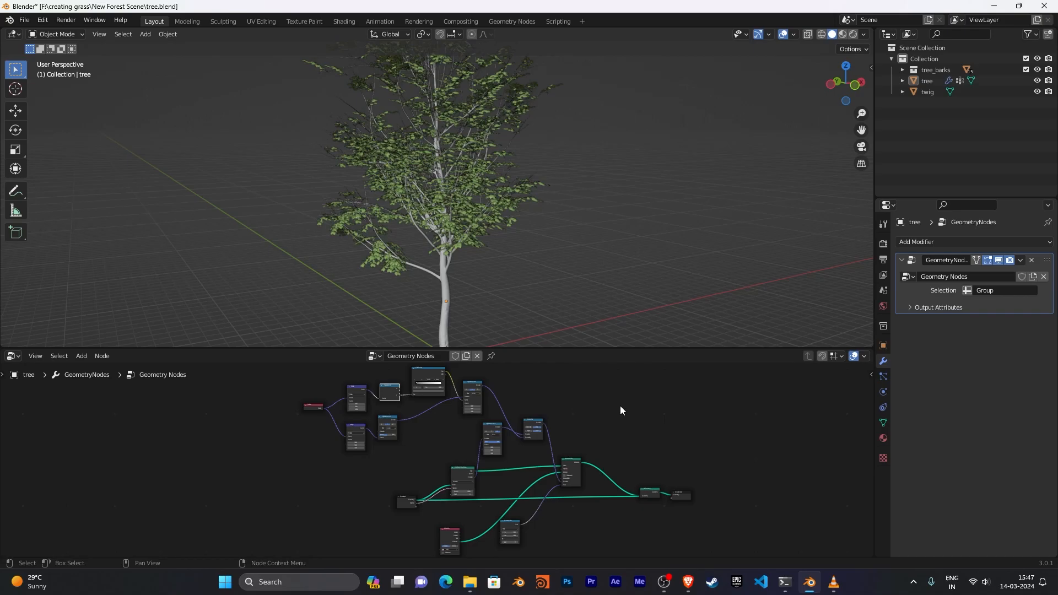
pyautogui.moveTo(620, 406); pyautogui.dragTo(613, 440, button='middle')
pyautogui.moveTo(650, 474); pyautogui.dragTo(649, 421, button='middle')
pyautogui.scroll(4, 649, 421)
pyautogui.scroll(2, 607, 473)
pyautogui.moveTo(607, 473); pyautogui.dragTo(645, 496, button='middle')
pyautogui.scroll(2, 626, 523)
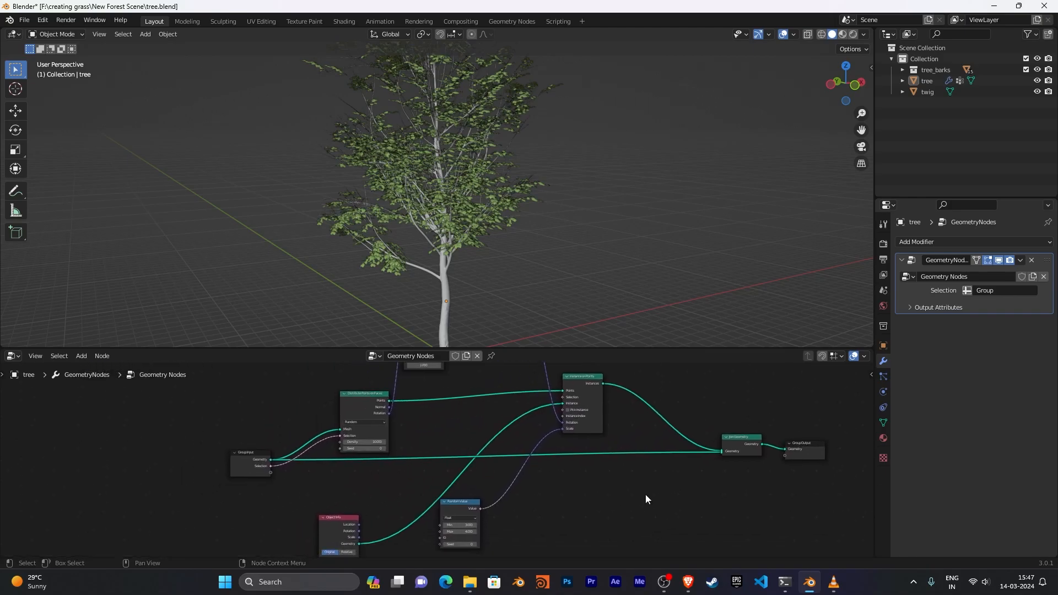
# Examine how Group Input, Distribute Points on Faces, Instance on Points and Join Geometry are linked.
pyautogui.scroll(3, 646, 495)
pyautogui.moveTo(727, 492); pyautogui.dragTo(866, 476, button='middle')
pyautogui.moveTo(453, 474)
pyautogui.mouseDown(button='middle')
pyautogui.moveTo(607, 474)
pyautogui.moveTo(232, 467)
pyautogui.mouseUp(button='middle')
pyautogui.scroll(-2, 457, 443)
pyautogui.scroll(3, 333, 469)
pyautogui.moveTo(578, 468)
pyautogui.mouseDown(button='middle')
pyautogui.moveTo(332, 470)
pyautogui.moveTo(658, 476)
pyautogui.mouseUp(button='middle')
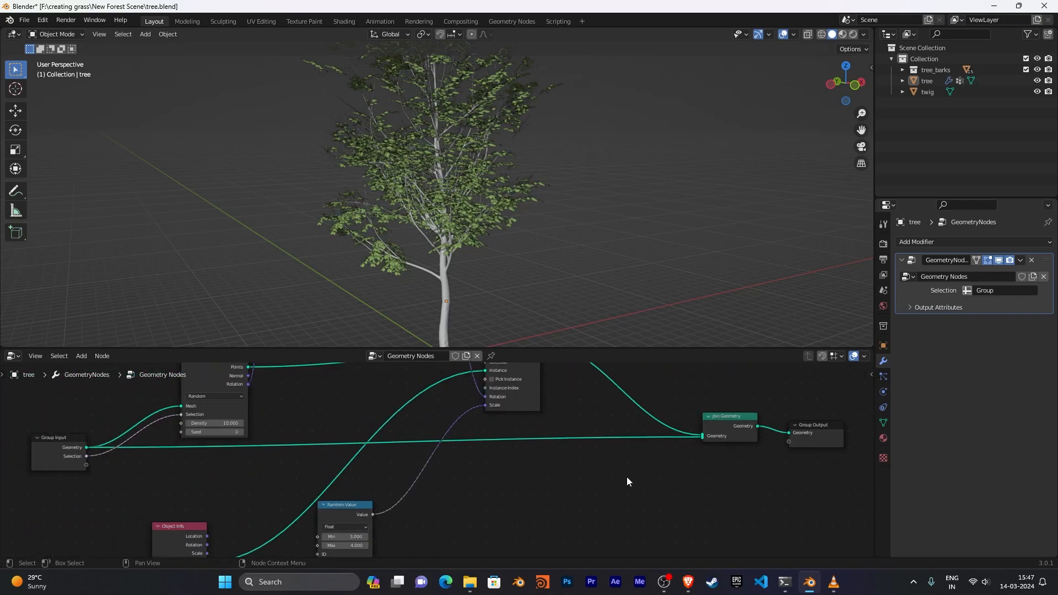
pyautogui.moveTo(562, 466); pyautogui.dragTo(756, 529, button='middle')
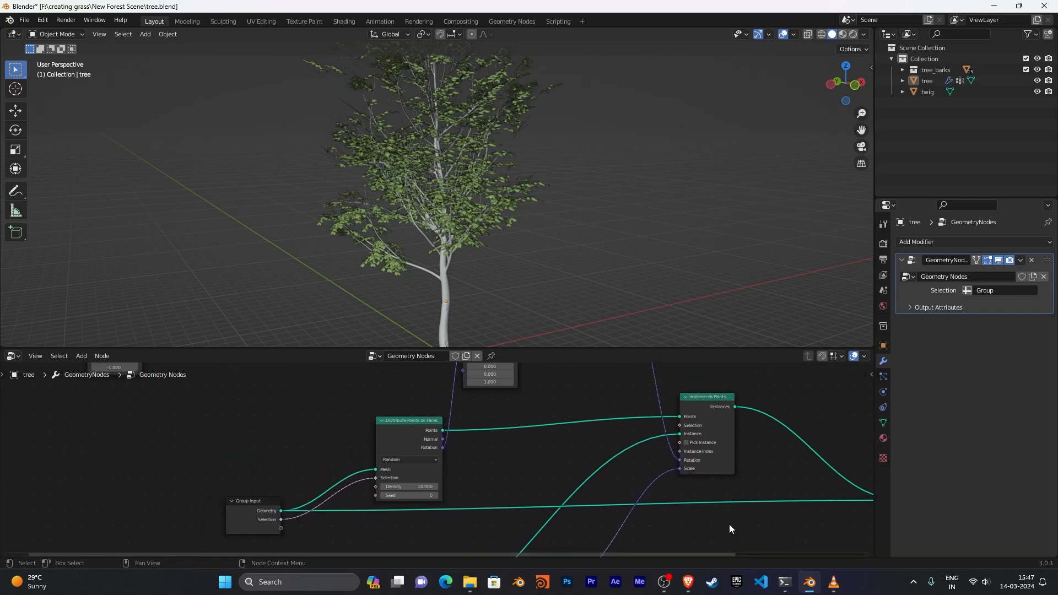
pyautogui.moveTo(476, 460); pyautogui.dragTo(485, 482, button='middle')
pyautogui.scroll(-1, 488, 485)
pyautogui.scroll(3, 451, 468)
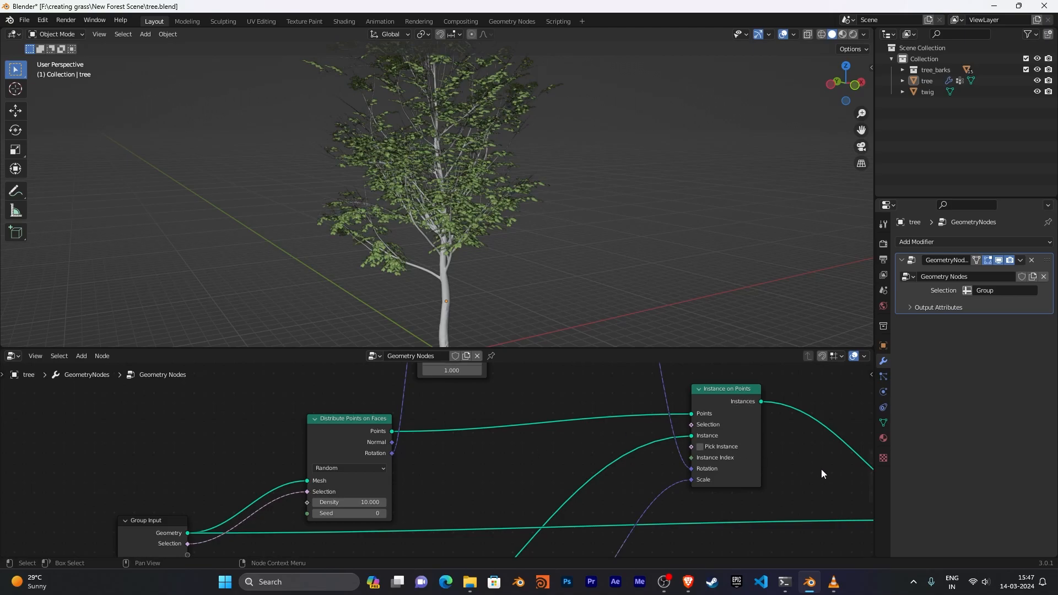
pyautogui.moveTo(822, 469); pyautogui.dragTo(797, 415, button='middle')
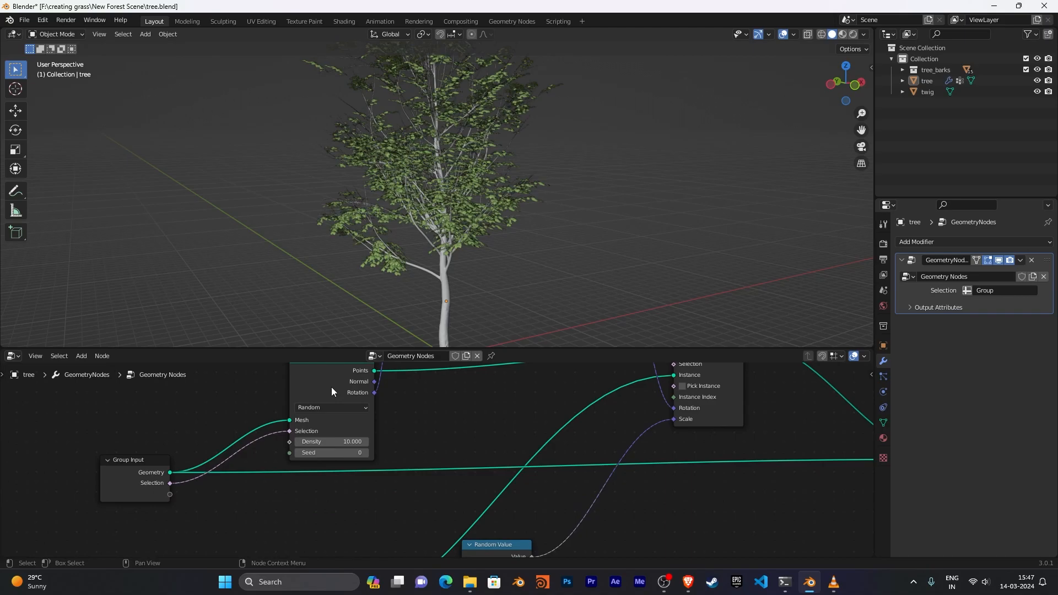
# Examine how the twig Object Info and Random Value nodes feed the Instance on Points node.
pyautogui.moveTo(442, 418); pyautogui.dragTo(257, 456, button='middle')
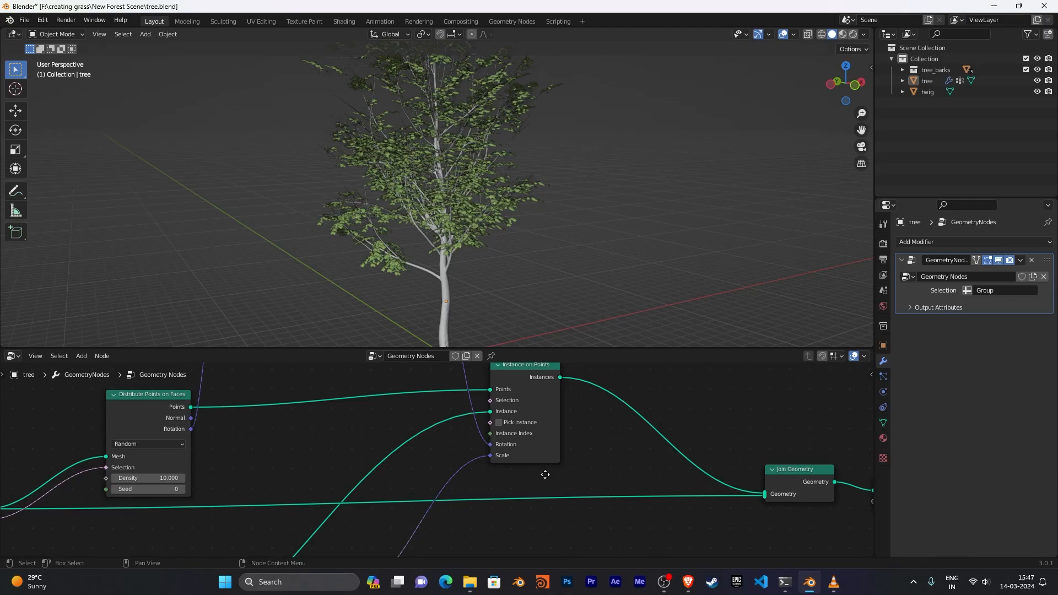
pyautogui.moveTo(533, 476); pyautogui.dragTo(593, 449, button='middle')
pyautogui.moveTo(451, 464); pyautogui.dragTo(568, 402, button='middle')
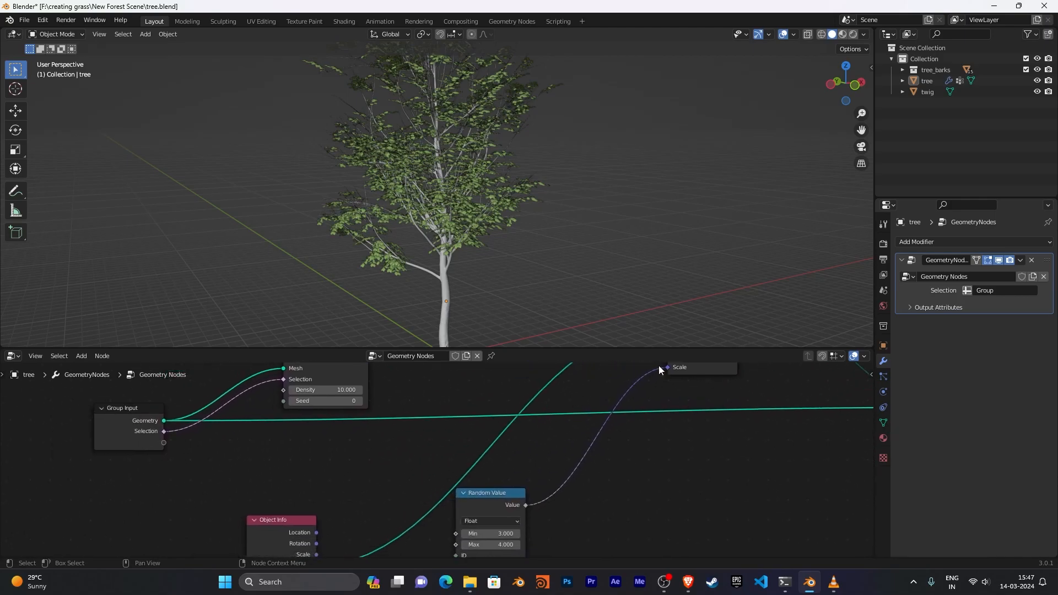
pyautogui.moveTo(372, 501); pyautogui.dragTo(484, 428, button='middle')
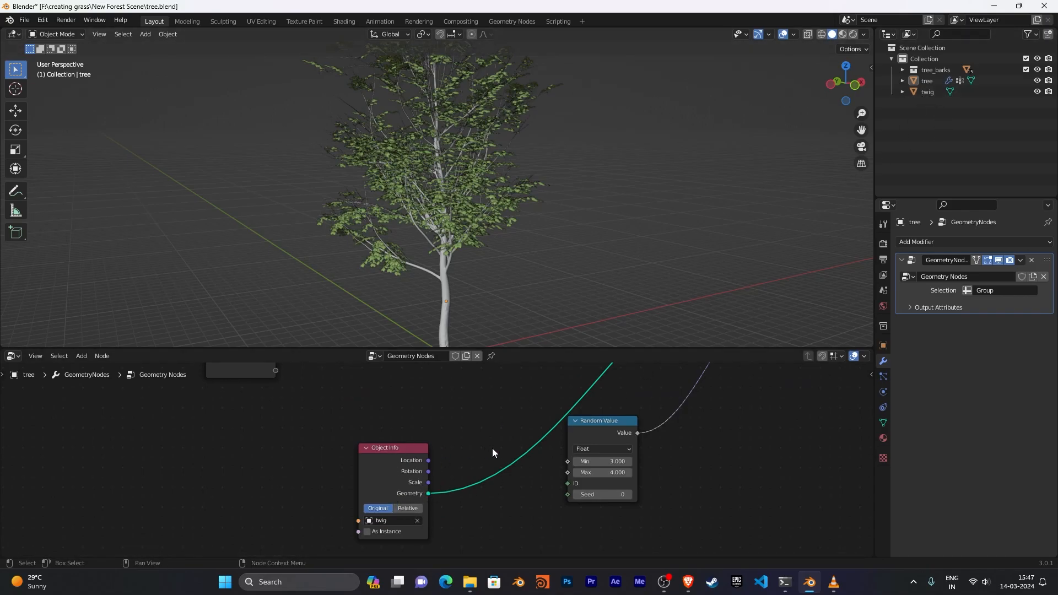
pyautogui.moveTo(491, 448); pyautogui.dragTo(469, 369, button='middle')
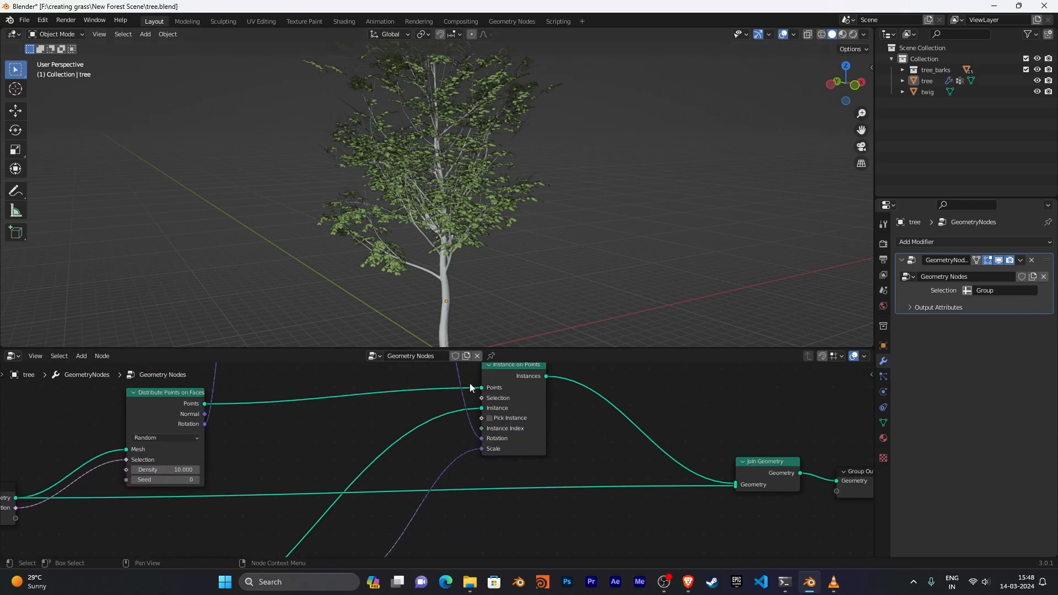
# Shift the Random Value node slightly and check its range and link to the Scale input of Instance on Points.
pyautogui.moveTo(507, 524); pyautogui.dragTo(379, 488, button='middle')
pyautogui.moveTo(379, 489); pyautogui.dragTo(435, 470)
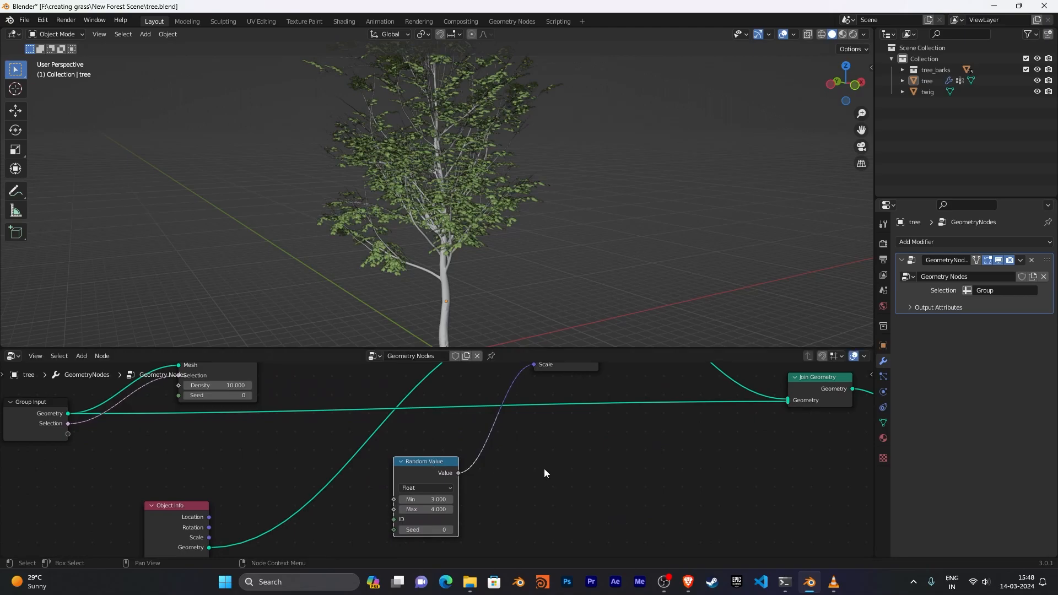
pyautogui.moveTo(509, 444); pyautogui.dragTo(448, 467, button='middle')
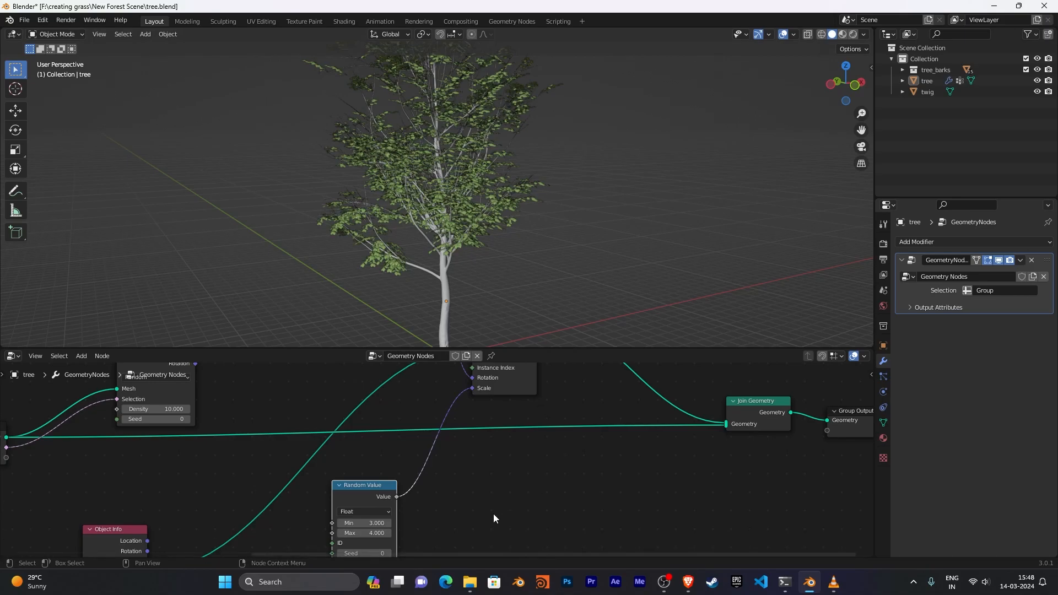
pyautogui.moveTo(494, 513); pyautogui.dragTo(567, 502, button='middle')
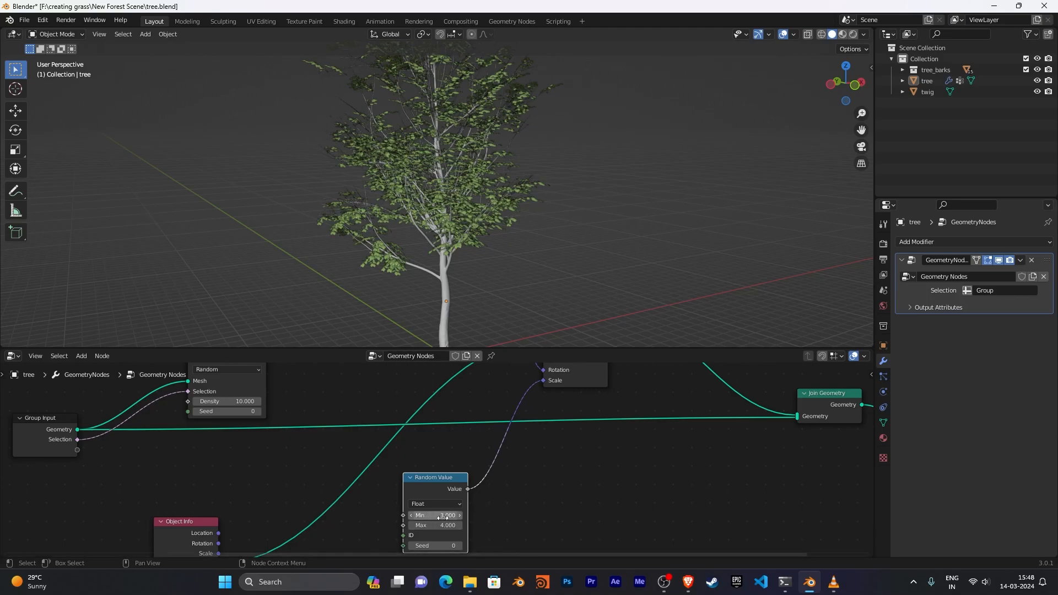
pyautogui.scroll(-2, 565, 452)
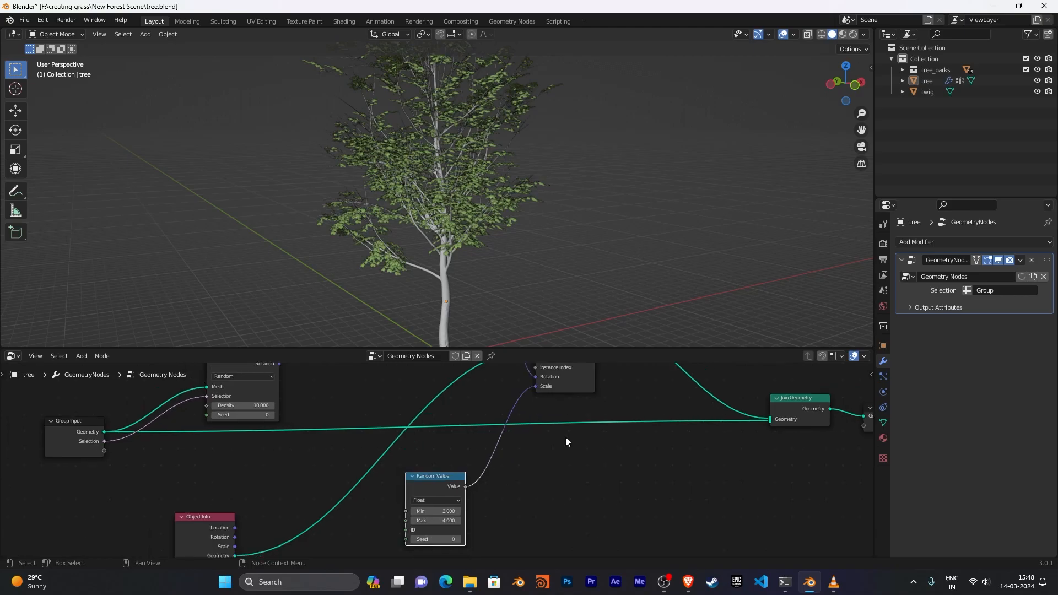
# Slightly reposition the Z-axis Align Euler to Vector node and the Rotate Euler node it feeds.
pyautogui.moveTo(572, 441); pyautogui.dragTo(583, 518, button='middle')
pyautogui.moveTo(587, 397); pyautogui.dragTo(732, 450, button='middle')
pyautogui.scroll(5, 662, 464)
pyautogui.moveTo(615, 457); pyautogui.dragTo(534, 536, button='middle')
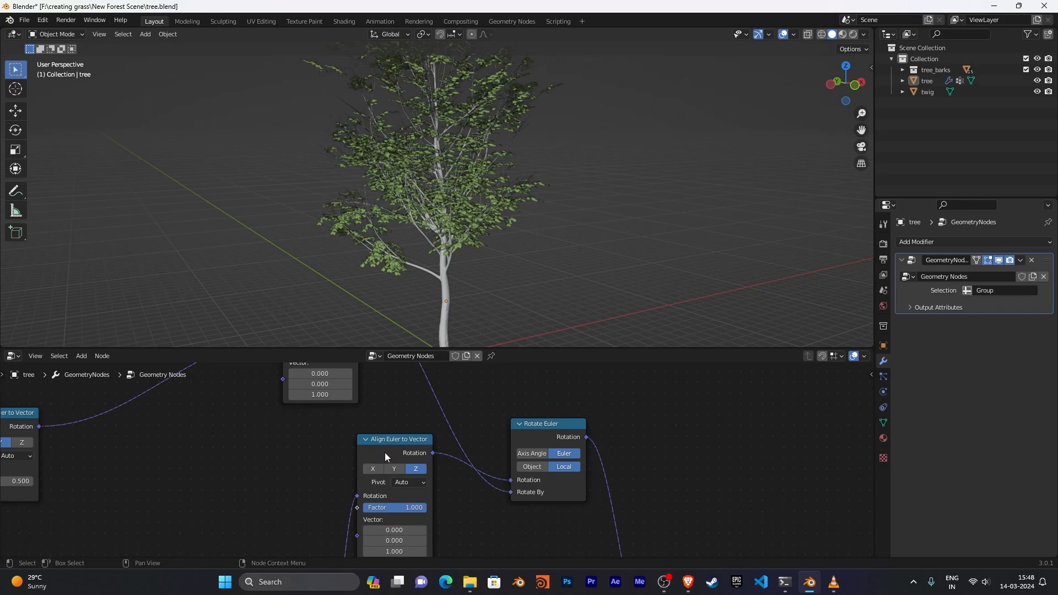
pyautogui.moveTo(388, 449); pyautogui.dragTo(385, 441)
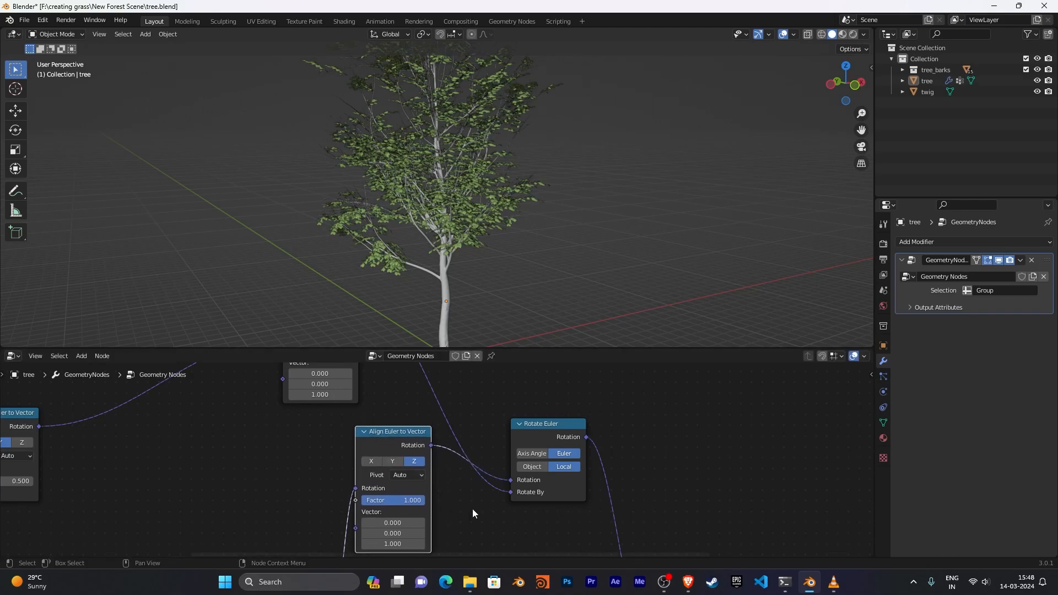
pyautogui.moveTo(444, 494); pyautogui.dragTo(448, 518, button='middle')
pyautogui.moveTo(394, 462); pyautogui.dragTo(386, 458)
pyautogui.moveTo(533, 454)
pyautogui.mouseDown()
pyautogui.moveTo(545, 445)
pyautogui.moveTo(533, 437)
pyautogui.mouseUp()
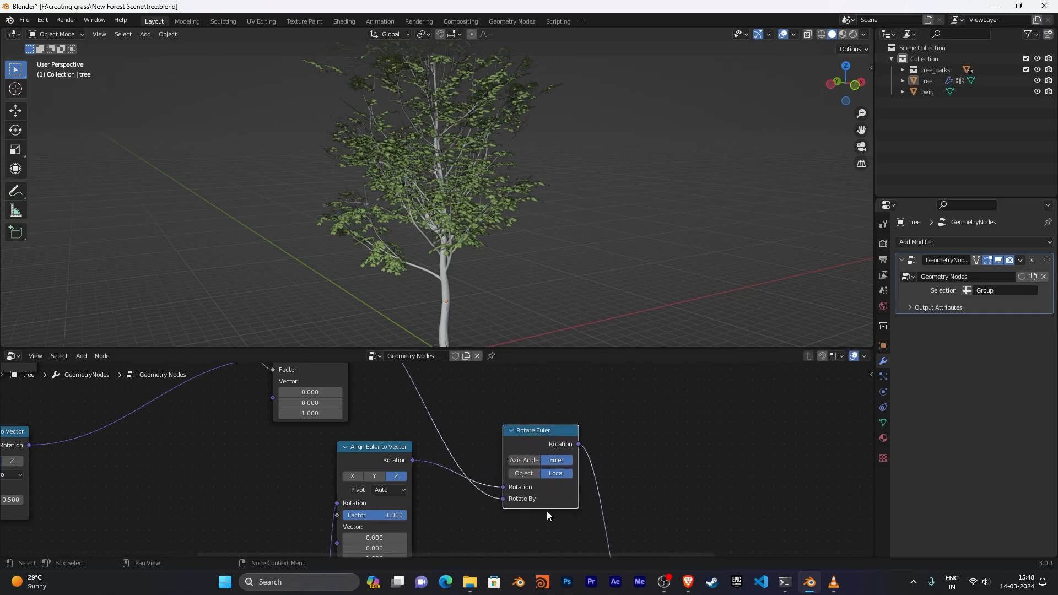
# Slightly reposition the Y-axis Align Euler to Vector node whose factor is driven by the ColorRamp.
pyautogui.moveTo(571, 534); pyautogui.dragTo(537, 415, button='middle')
pyautogui.moveTo(566, 481)
pyautogui.mouseDown(button='middle')
pyautogui.moveTo(479, 395)
pyautogui.moveTo(570, 500)
pyautogui.mouseUp(button='middle')
pyautogui.scroll(-3, 436, 405)
pyautogui.moveTo(435, 406); pyautogui.dragTo(659, 507, button='middle')
pyautogui.moveTo(597, 433); pyautogui.dragTo(564, 539, button='middle')
pyautogui.scroll(1, 564, 539)
pyautogui.scroll(1, 563, 540)
pyautogui.moveTo(539, 482); pyautogui.dragTo(534, 451, button='middle')
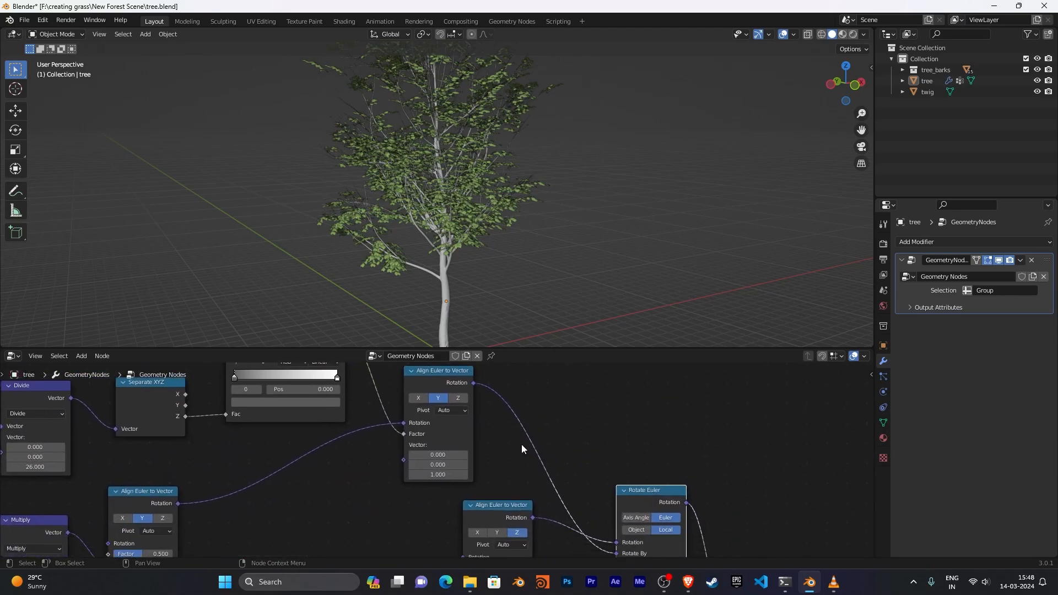
pyautogui.moveTo(430, 379); pyautogui.dragTo(422, 373)
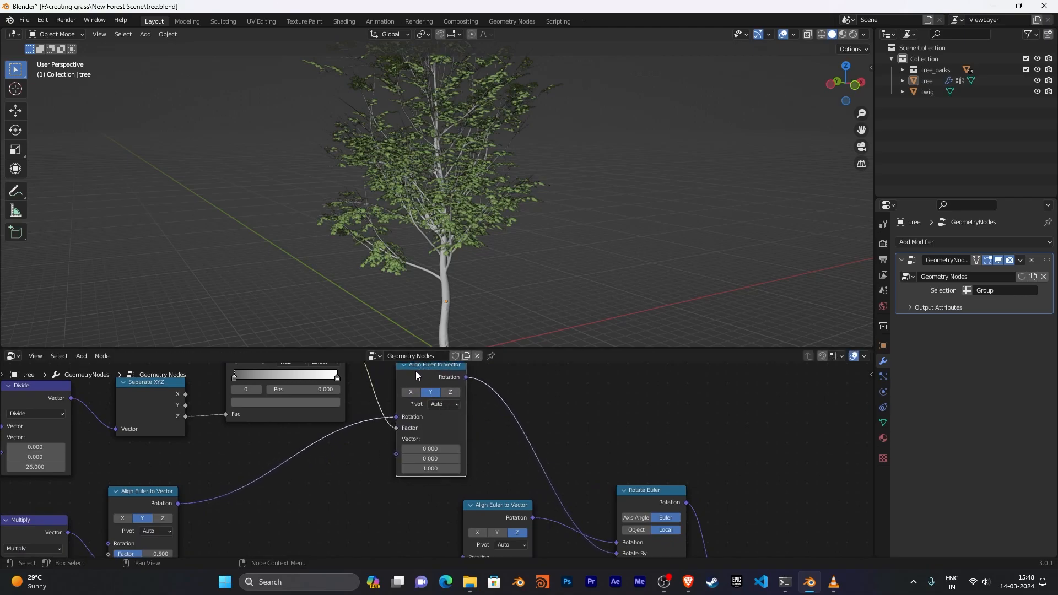
# Trace the rotation links from the Divide, Separate XYZ and ColorRamp chain through Align Euler to Vector to Rotate Euler.
pyautogui.moveTo(506, 465); pyautogui.dragTo(357, 378, button='middle')
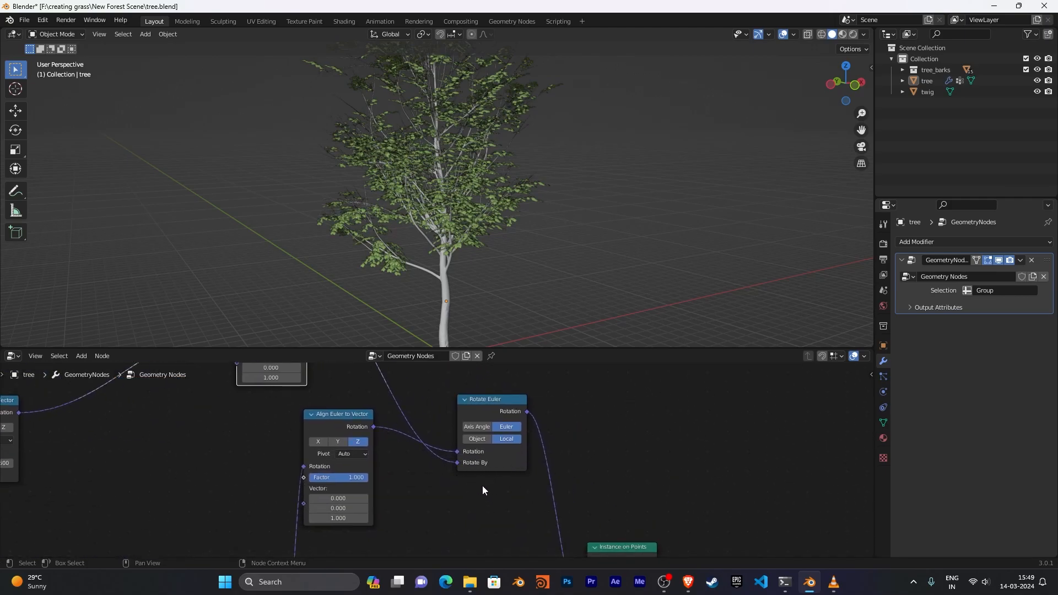
pyautogui.scroll(-2, 351, 406)
pyautogui.moveTo(349, 399); pyautogui.dragTo(425, 485, button='middle')
pyautogui.scroll(3, 528, 507)
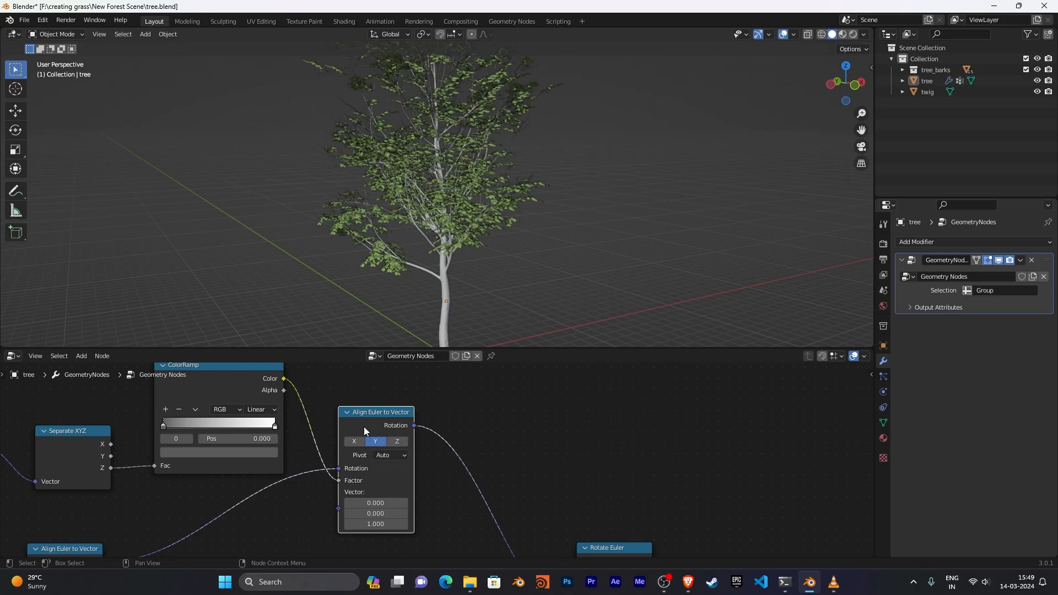
pyautogui.moveTo(355, 415); pyautogui.dragTo(482, 444, button='middle')
pyautogui.scroll(-1, 375, 406)
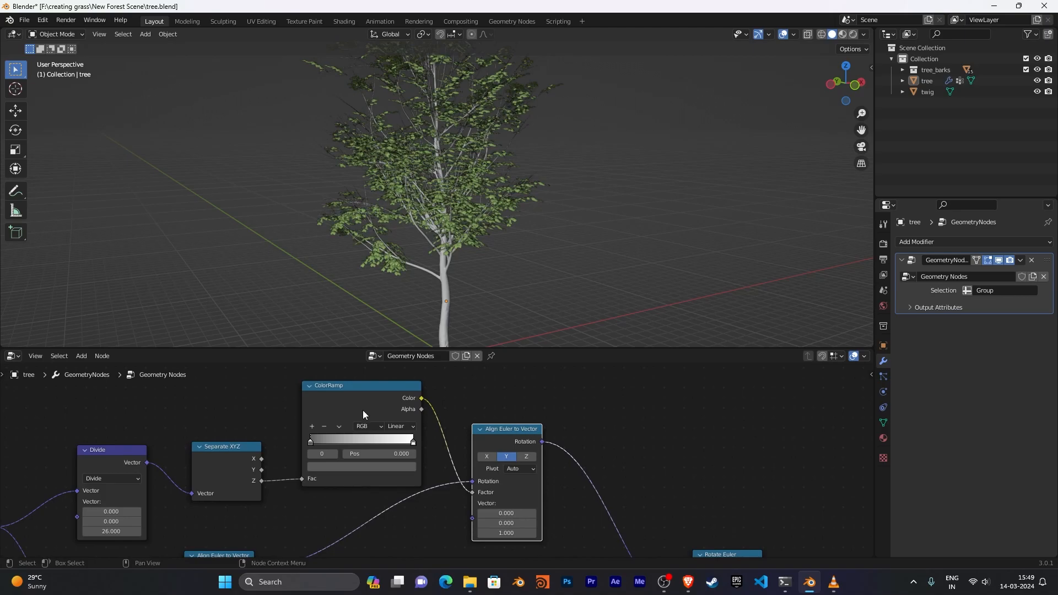
# View the whole tree from the front to examine its height against the Divide and Separate XYZ nodes.
pyautogui.moveTo(477, 305); pyautogui.dragTo(423, 292, button='middle')
pyautogui.press('KP_1')
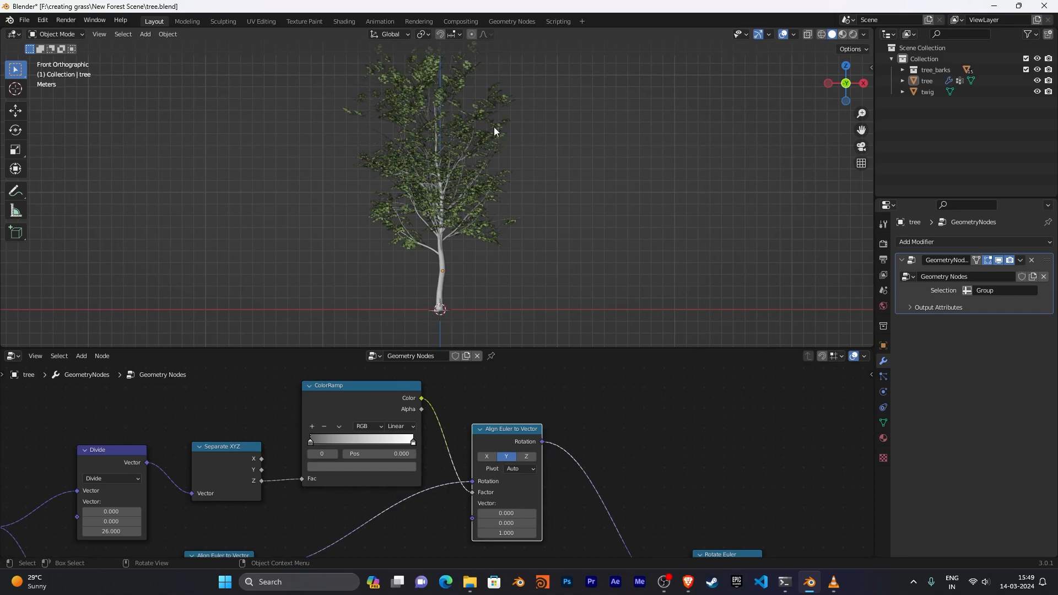
pyautogui.scroll(-2, 494, 127)
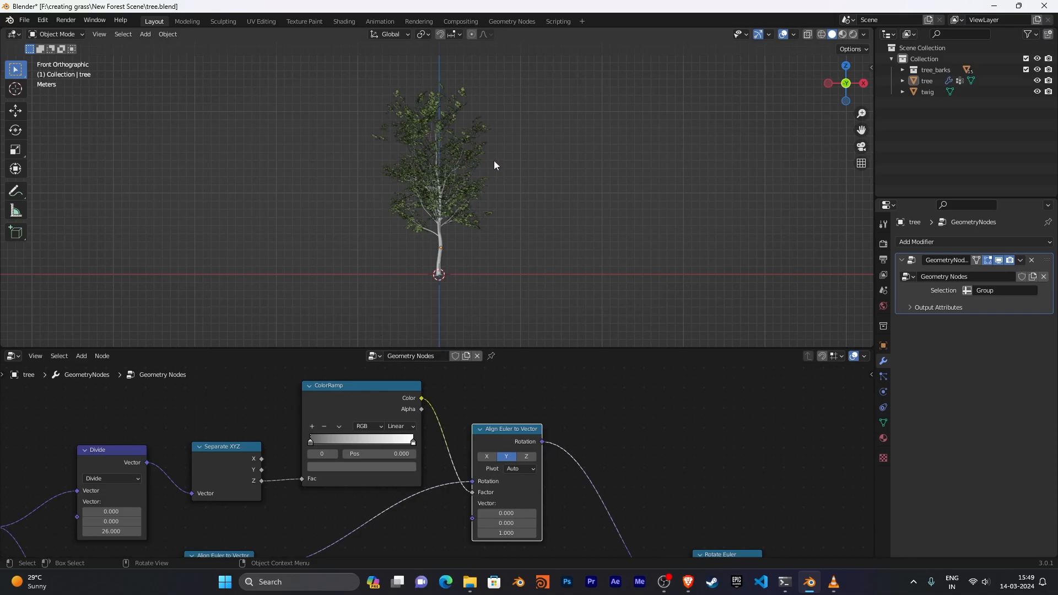
pyautogui.scroll(-10, 509, 187)
pyautogui.scroll(-3, 509, 187)
pyautogui.scroll(12, 534, 211)
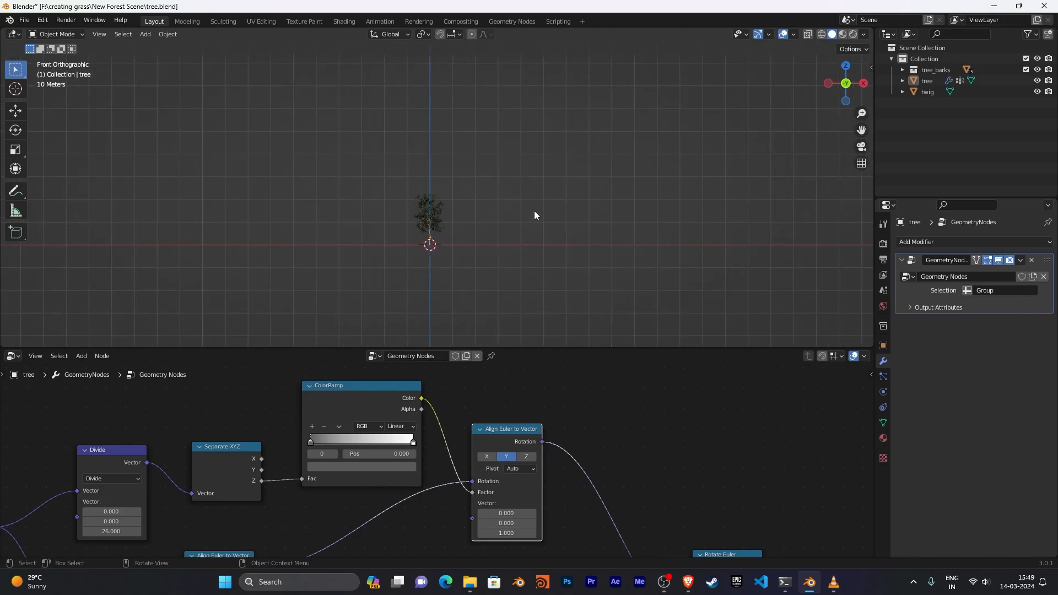
pyautogui.scroll(1, 554, 176)
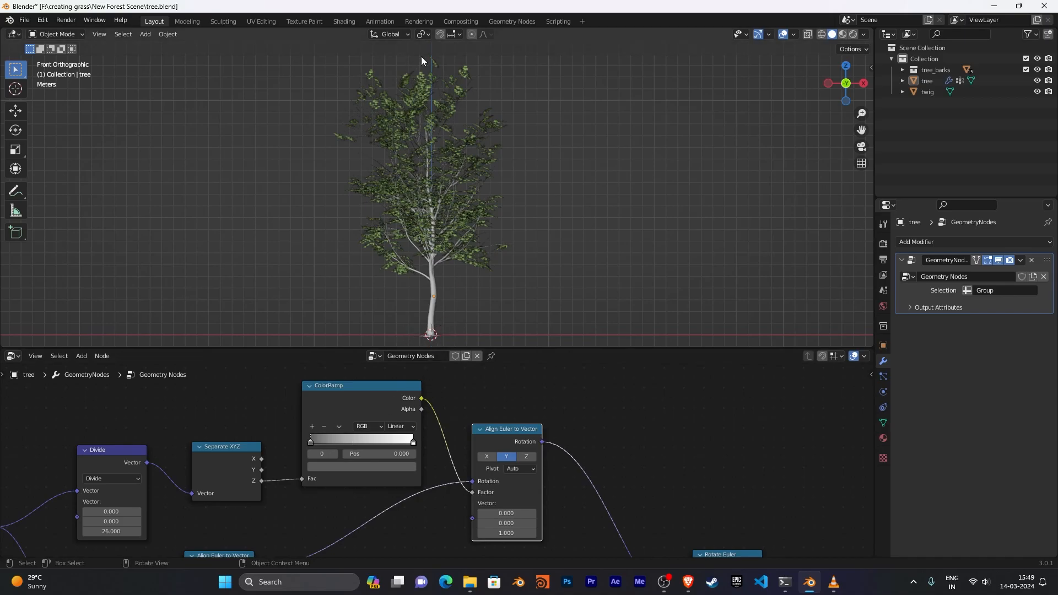
pyautogui.moveTo(331, 499); pyautogui.dragTo(514, 497, button='middle')
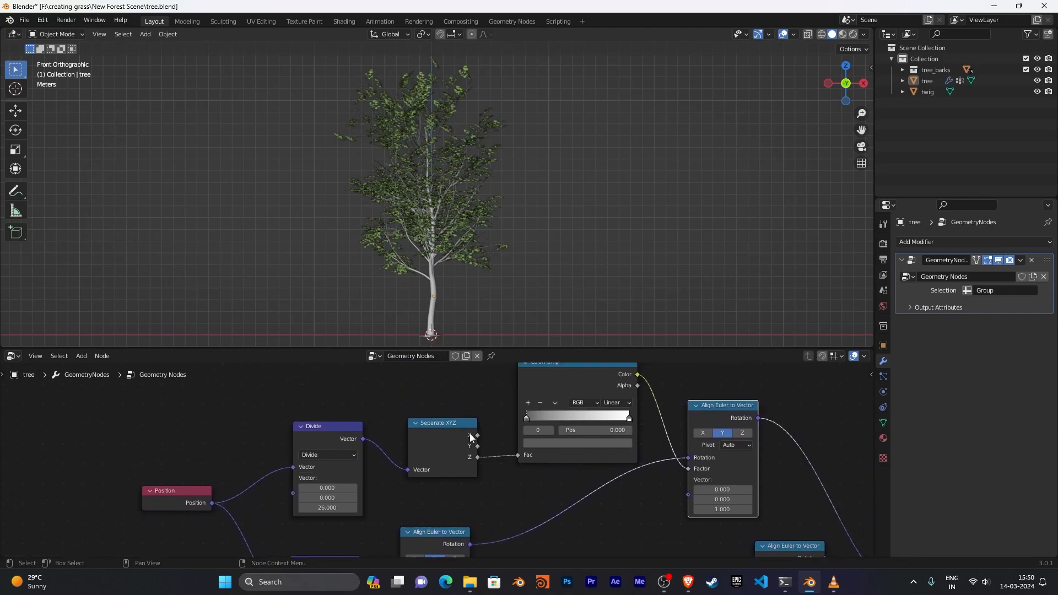
# Examine how Position feeds the Divide, Separate XYZ and ColorRamp nodes, including the operations available for the Divide node.
pyautogui.moveTo(487, 490); pyautogui.dragTo(546, 495, button='middle')
pyautogui.moveTo(343, 491); pyautogui.dragTo(369, 455, button='middle')
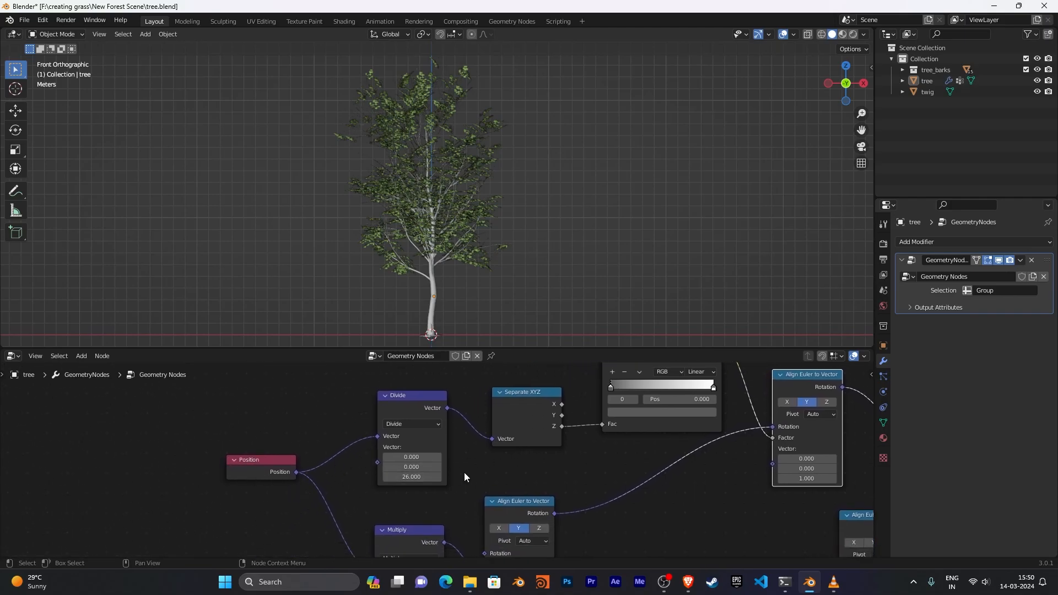
pyautogui.moveTo(457, 478); pyautogui.dragTo(346, 488, button='middle')
pyautogui.click(130, 475)
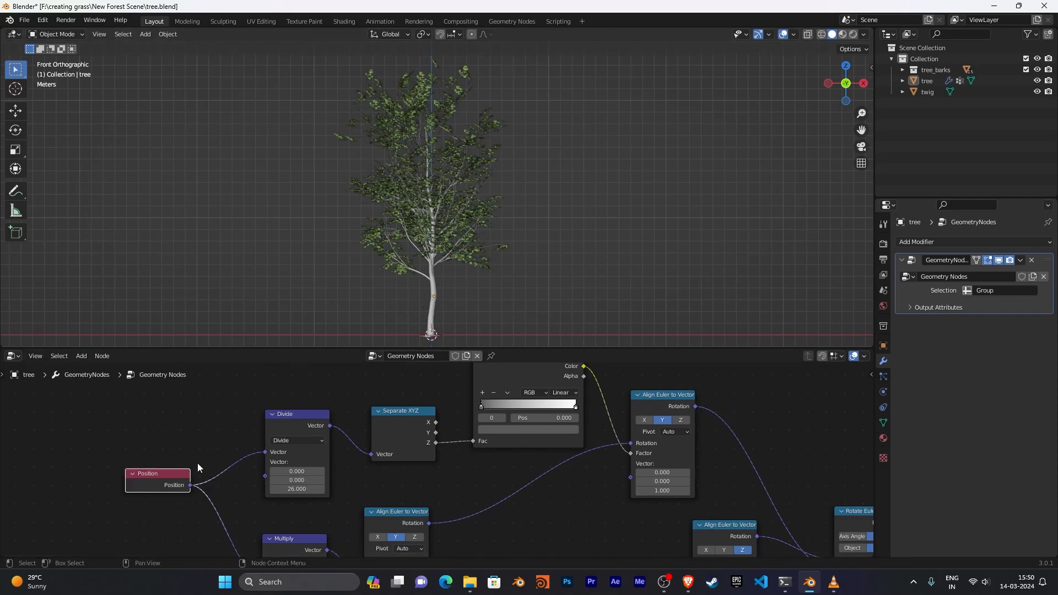
pyautogui.moveTo(198, 464); pyautogui.dragTo(162, 461, button='middle')
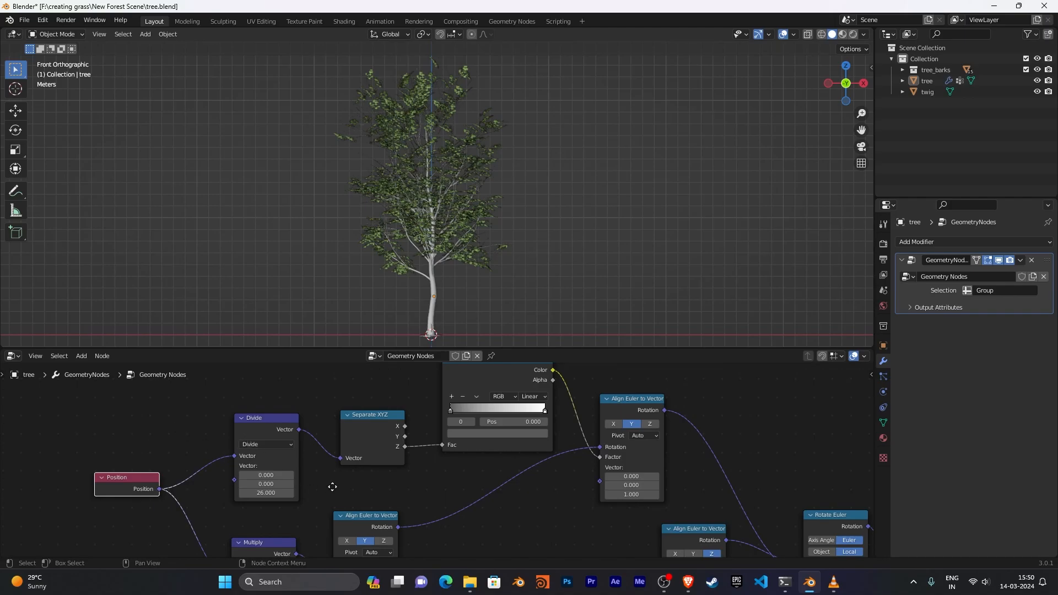
pyautogui.moveTo(287, 453); pyautogui.dragTo(260, 447, button='middle')
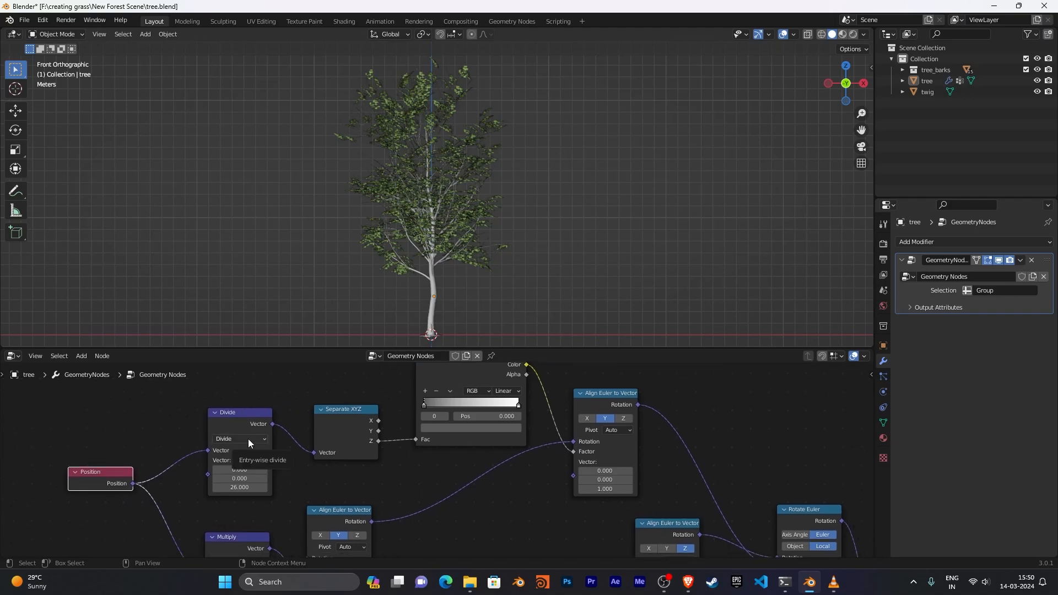
pyautogui.click(247, 439)
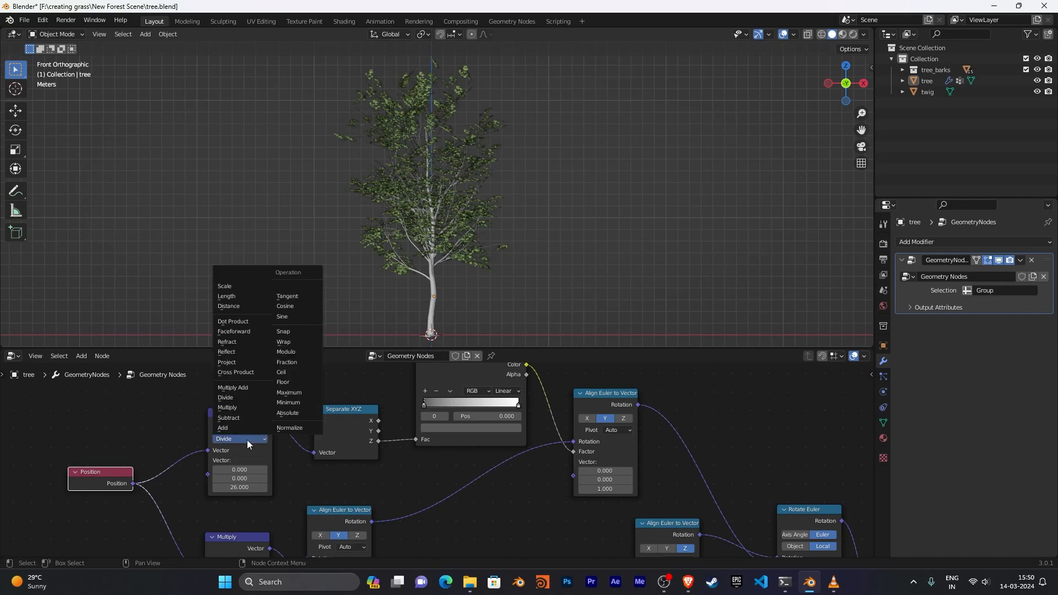
pyautogui.click(247, 439)
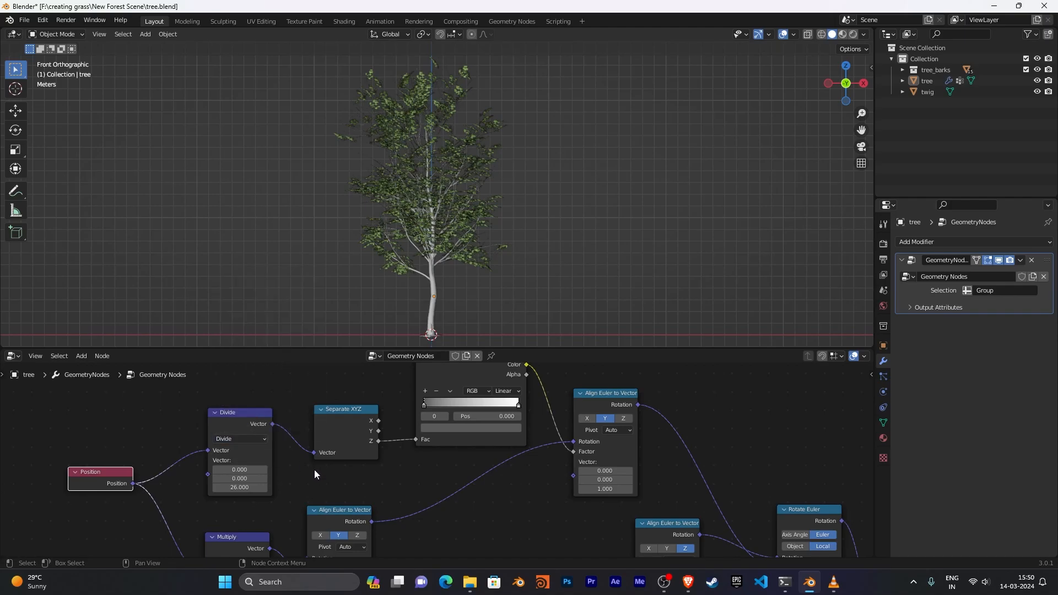
pyautogui.moveTo(327, 483); pyautogui.dragTo(278, 495, button='middle')
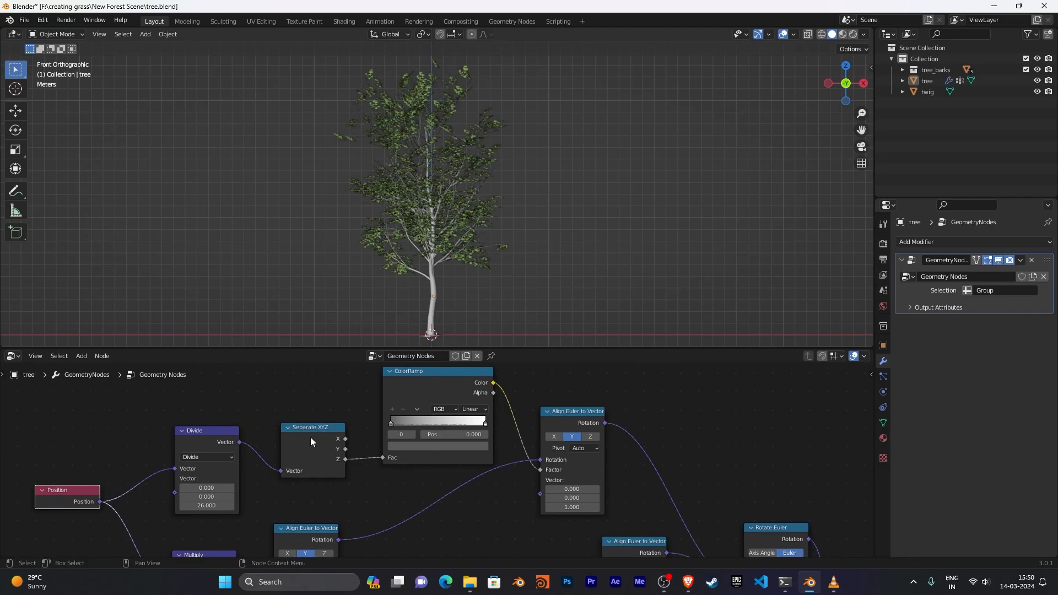
pyautogui.moveTo(335, 484); pyautogui.dragTo(283, 472, button='middle')
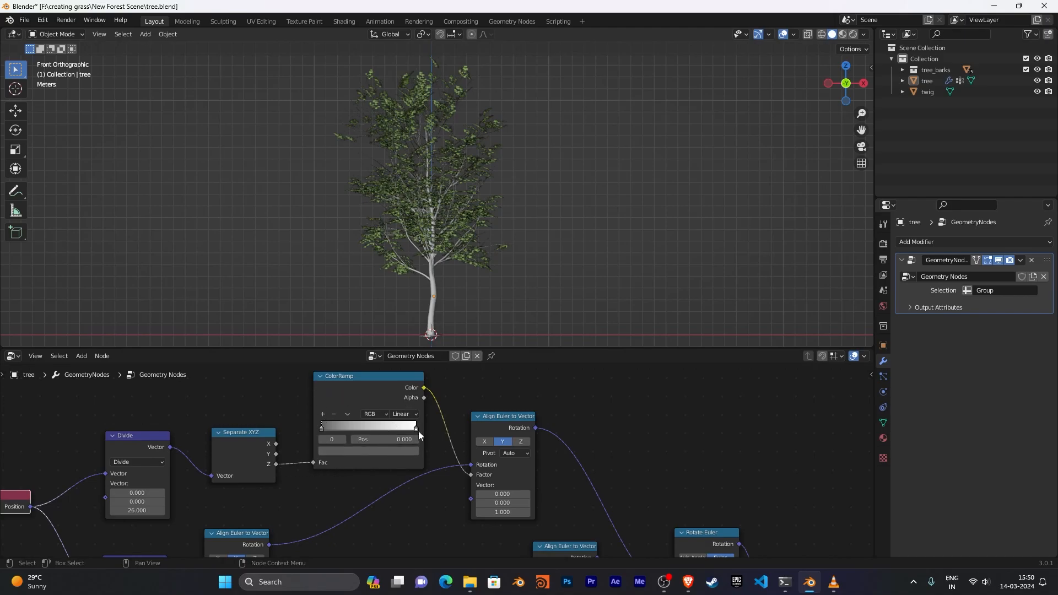
# Slightly reposition the Y-axis Align Euler to Vector node that receives its factor from the ColorRamp.
pyautogui.moveTo(290, 512); pyautogui.dragTo(474, 376, button='middle')
pyautogui.moveTo(525, 437); pyautogui.dragTo(283, 552, button='middle')
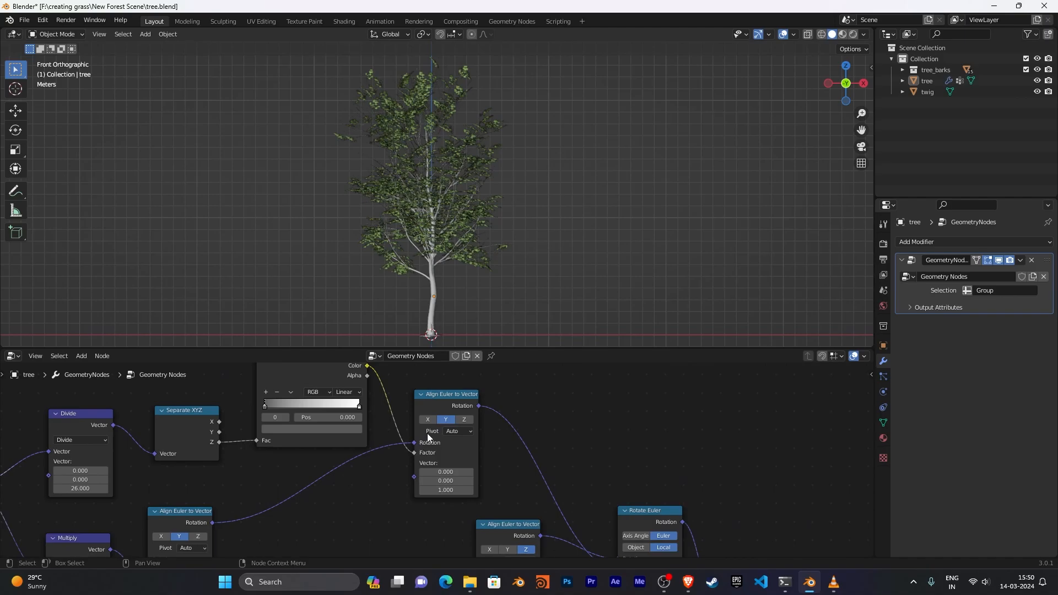
pyautogui.moveTo(429, 402); pyautogui.dragTo(436, 399)
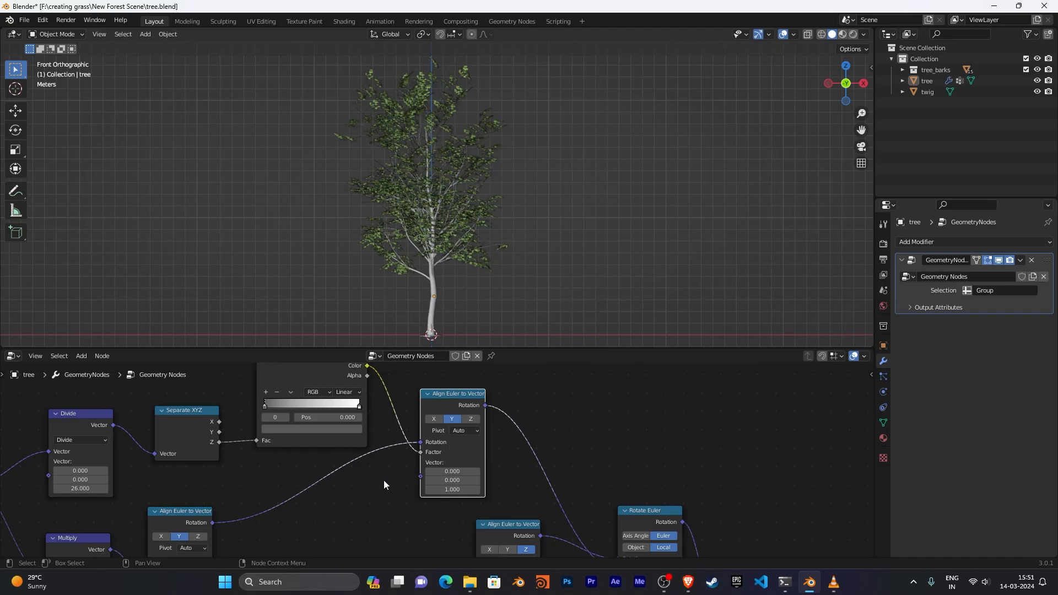
# Add a Normal node in the empty space below the ColorRamp and delete it again.
pyautogui.hotkey('shift', 'a')
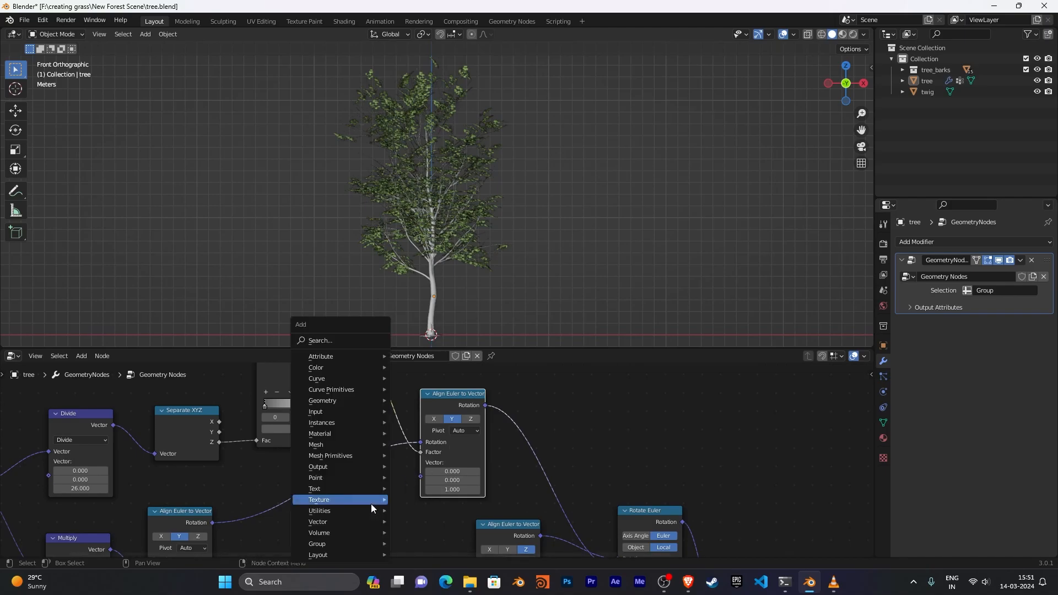
pyautogui.click(352, 341)
pyautogui.write('nr')
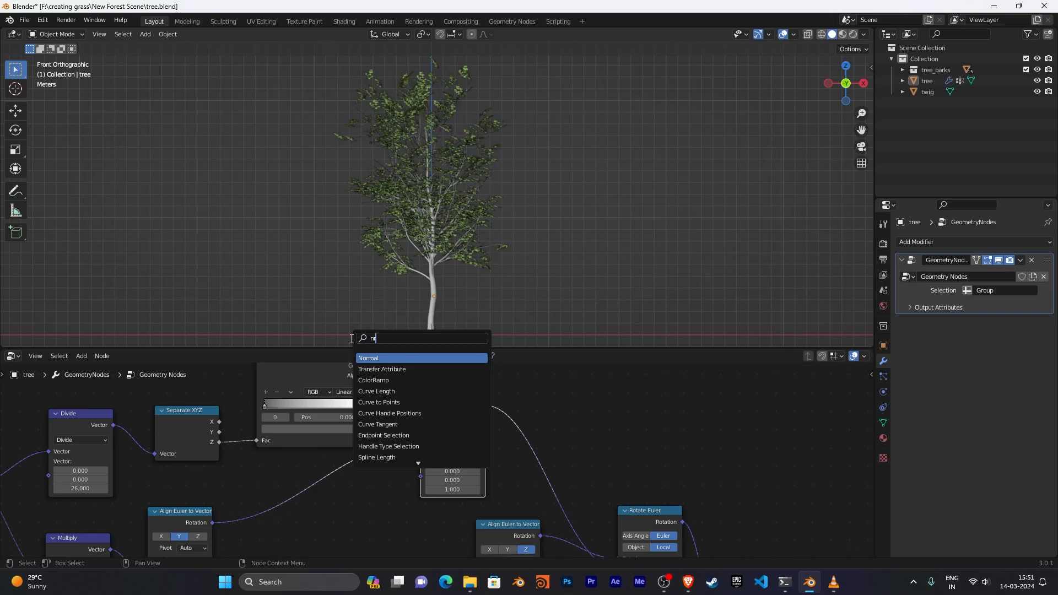
pyautogui.press('Return')
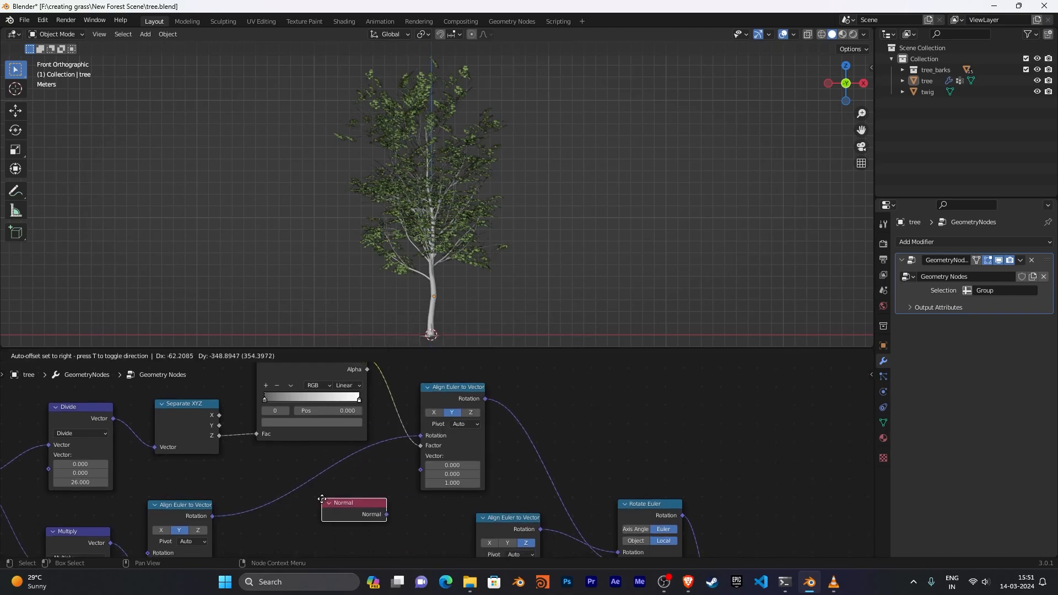
pyautogui.click(348, 512)
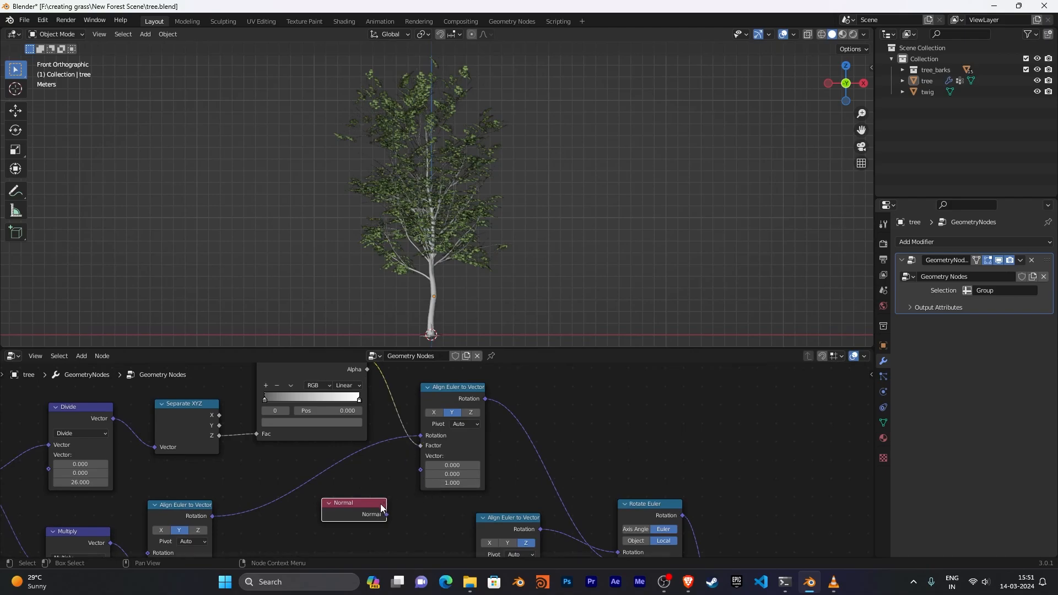
pyautogui.press('Delete')
# Trace the Position link through Multiply and both Y-axis Align Euler to Vector nodes to Rotate Euler, ending with an overview of the network.
pyautogui.moveTo(341, 499); pyautogui.dragTo(675, 429, button='middle')
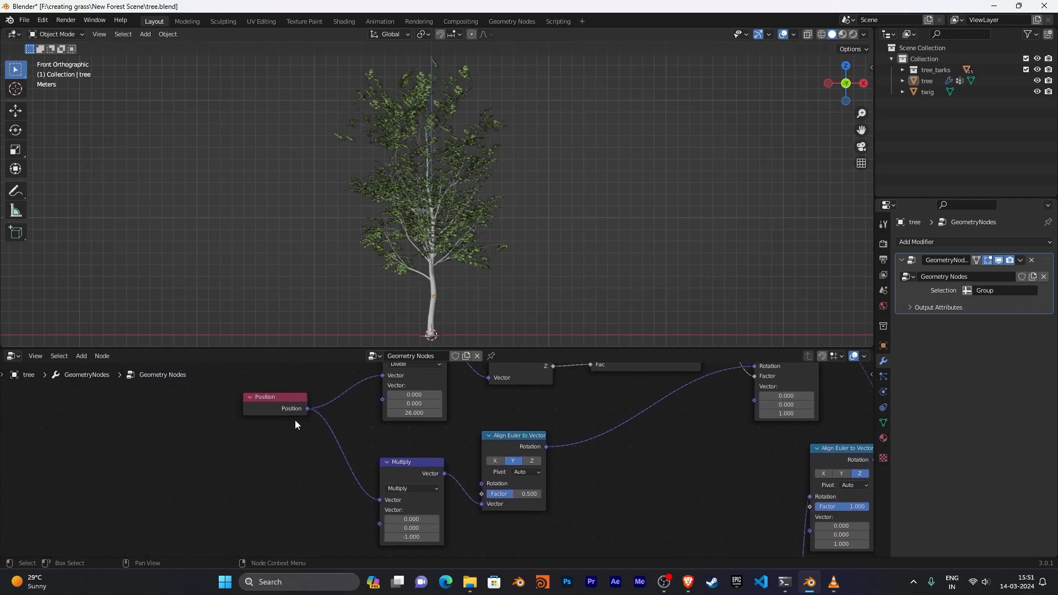
pyautogui.moveTo(322, 464); pyautogui.dragTo(198, 453, button='middle')
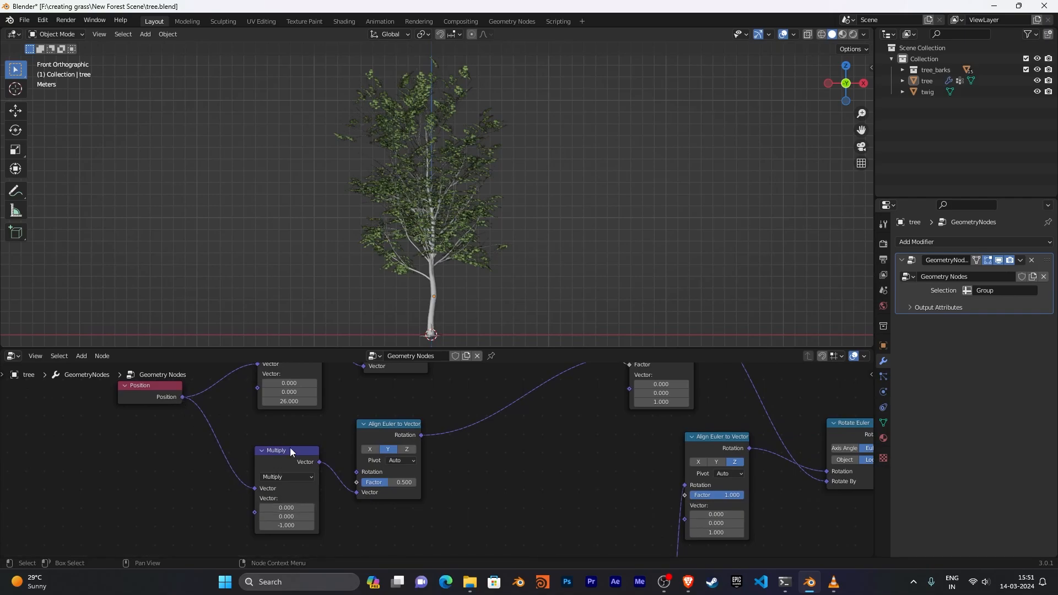
pyautogui.moveTo(284, 463); pyautogui.dragTo(224, 500, button='middle')
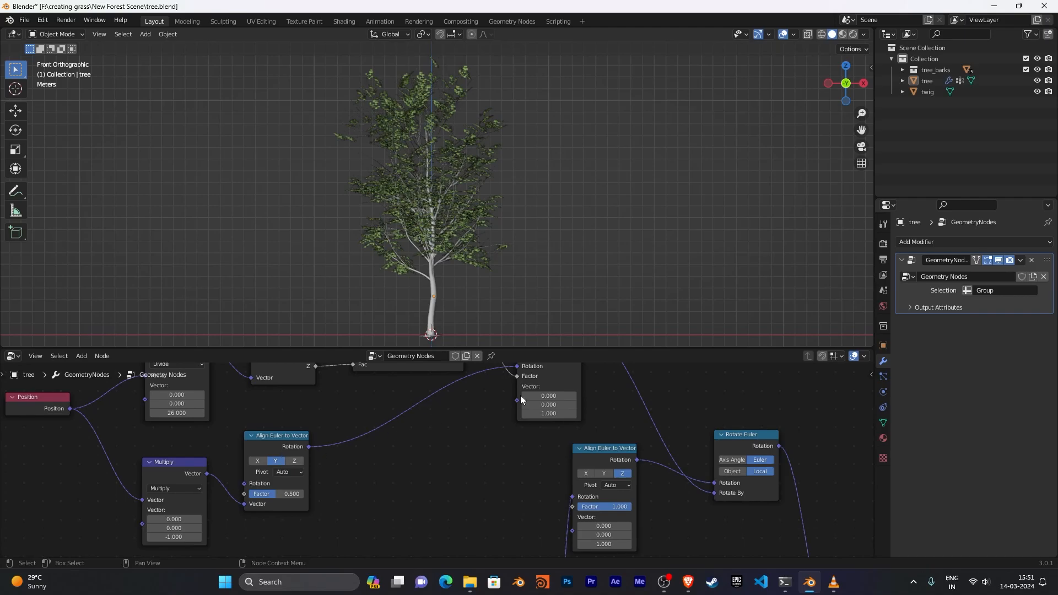
pyautogui.moveTo(497, 410); pyautogui.dragTo(464, 432, button='middle')
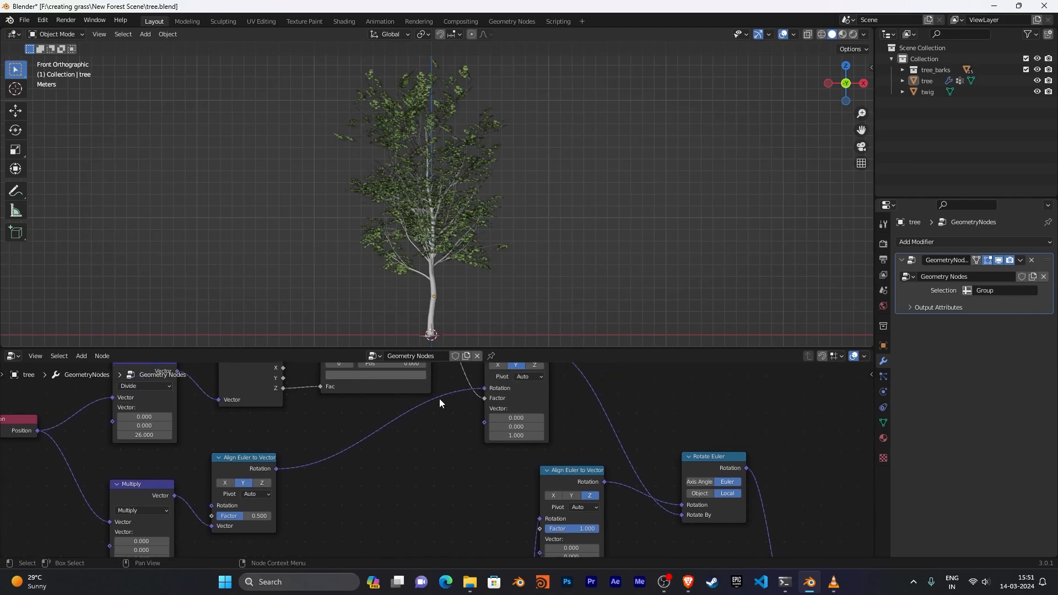
pyautogui.keyDown('ctrl'); pyautogui.hscroll(-3, 370, 478); pyautogui.keyUp('ctrl')
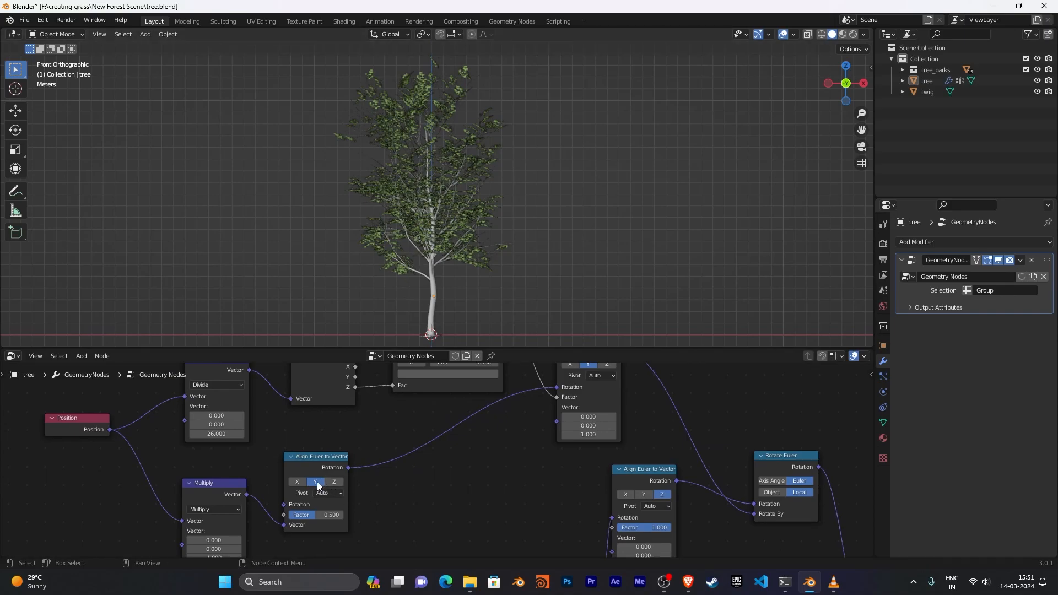
pyautogui.moveTo(469, 469); pyautogui.dragTo(454, 500, button='middle')
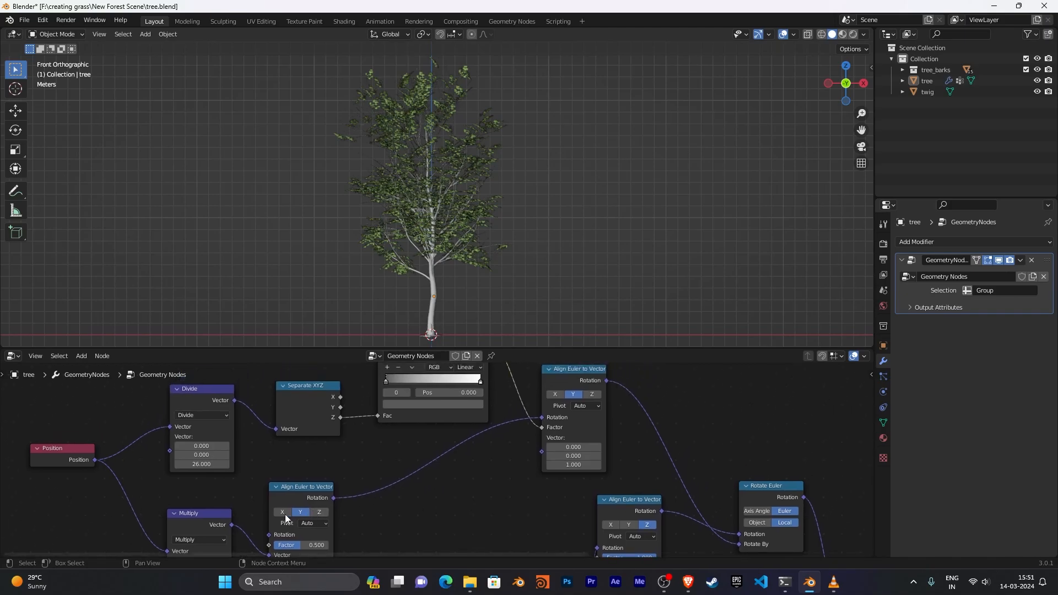
pyautogui.scroll(-1, 444, 507)
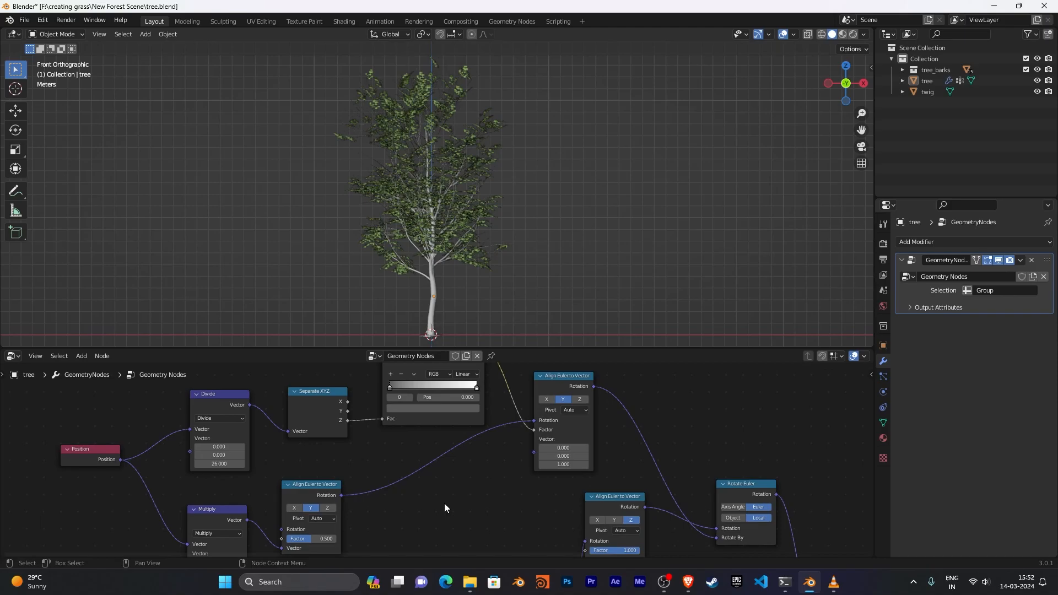
pyautogui.scroll(-4, 445, 504)
pyautogui.moveTo(444, 504); pyautogui.dragTo(316, 459, button='middle')
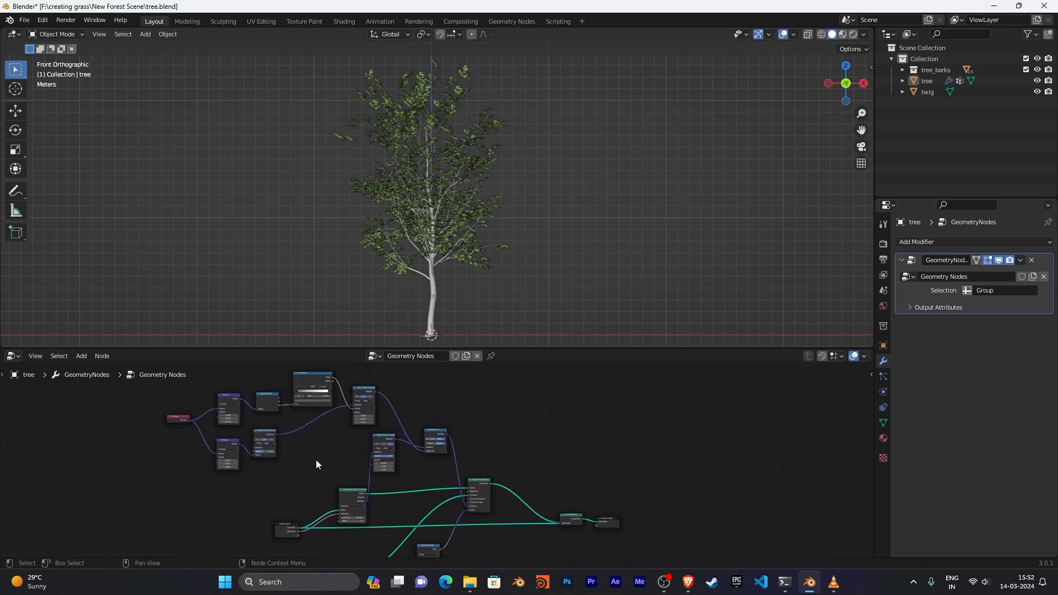